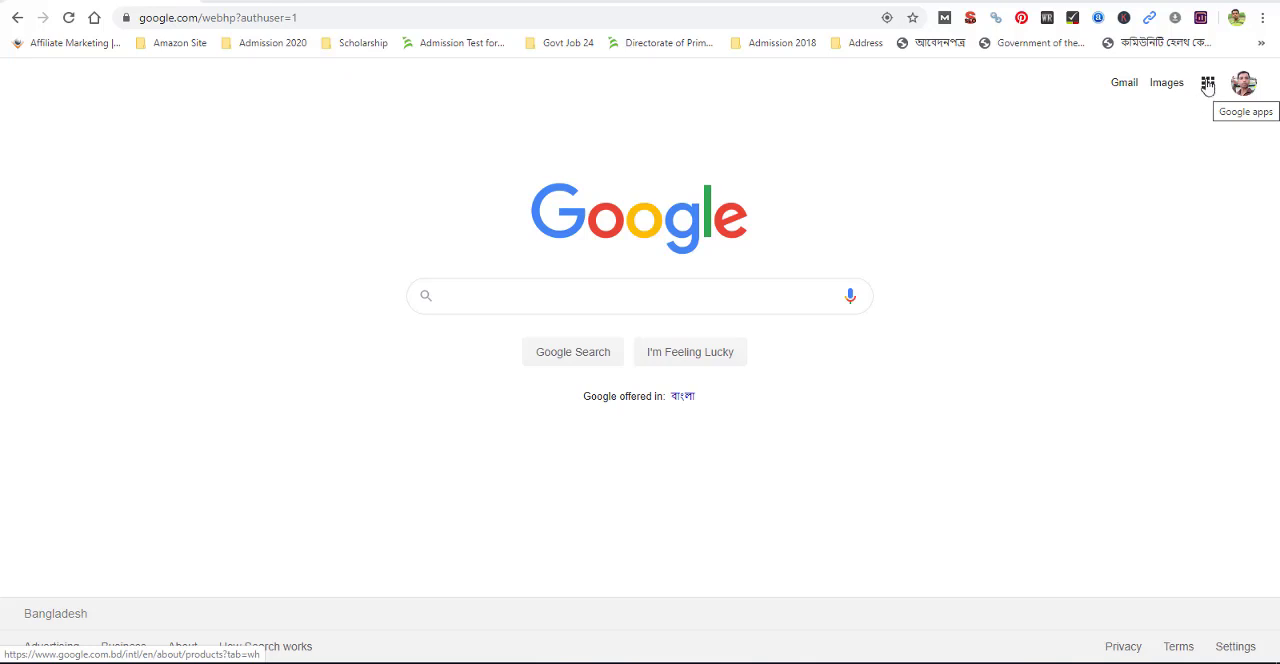
# Open Blogger from the Google apps and sign in with the second listed Google account to create a blog
pyautogui.click(1208, 86)
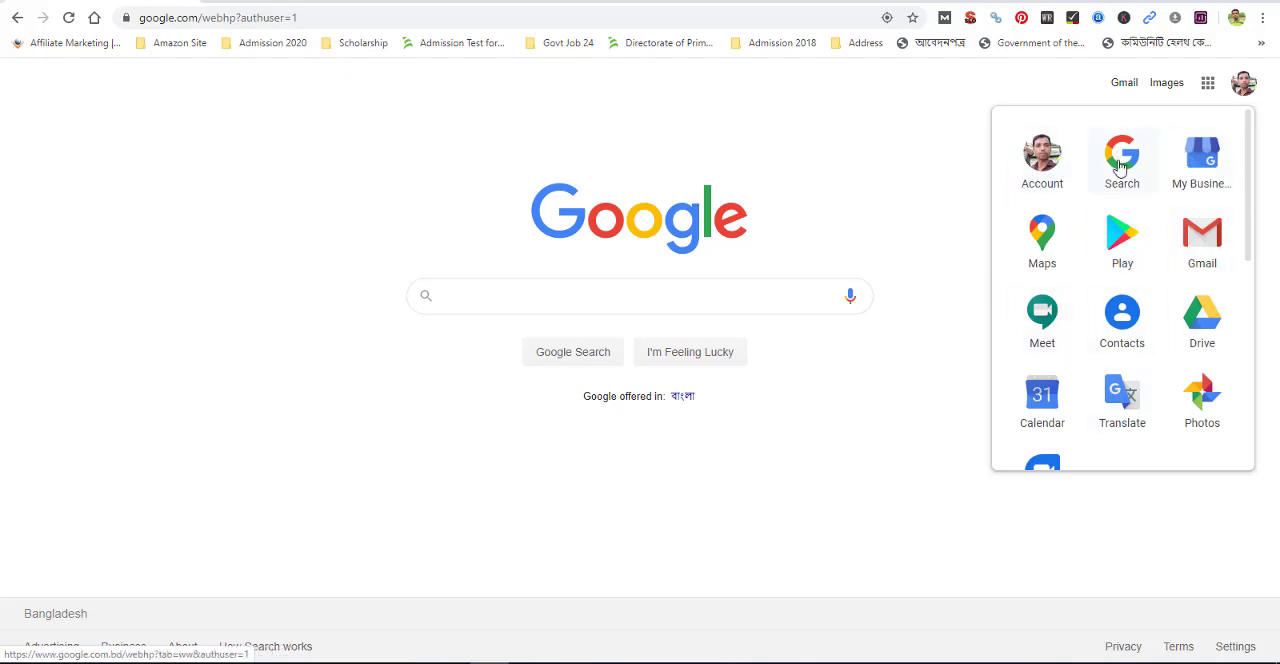
pyautogui.scroll(-3, 1160, 320)
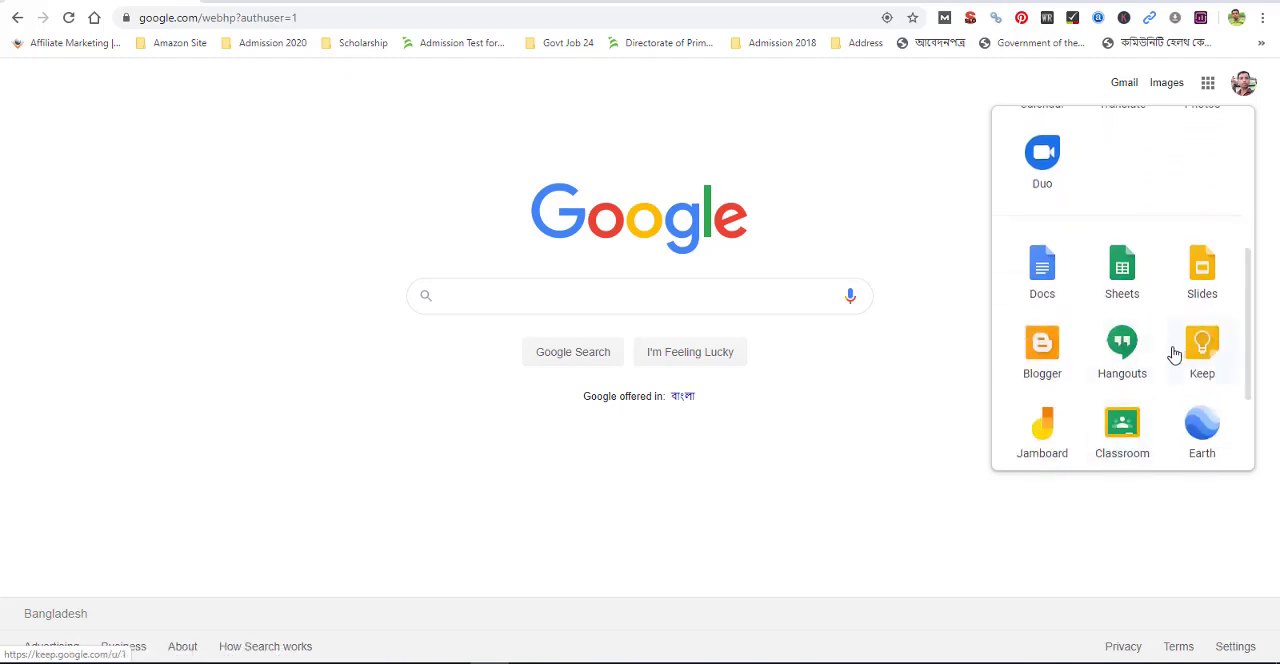
pyautogui.click(1047, 355)
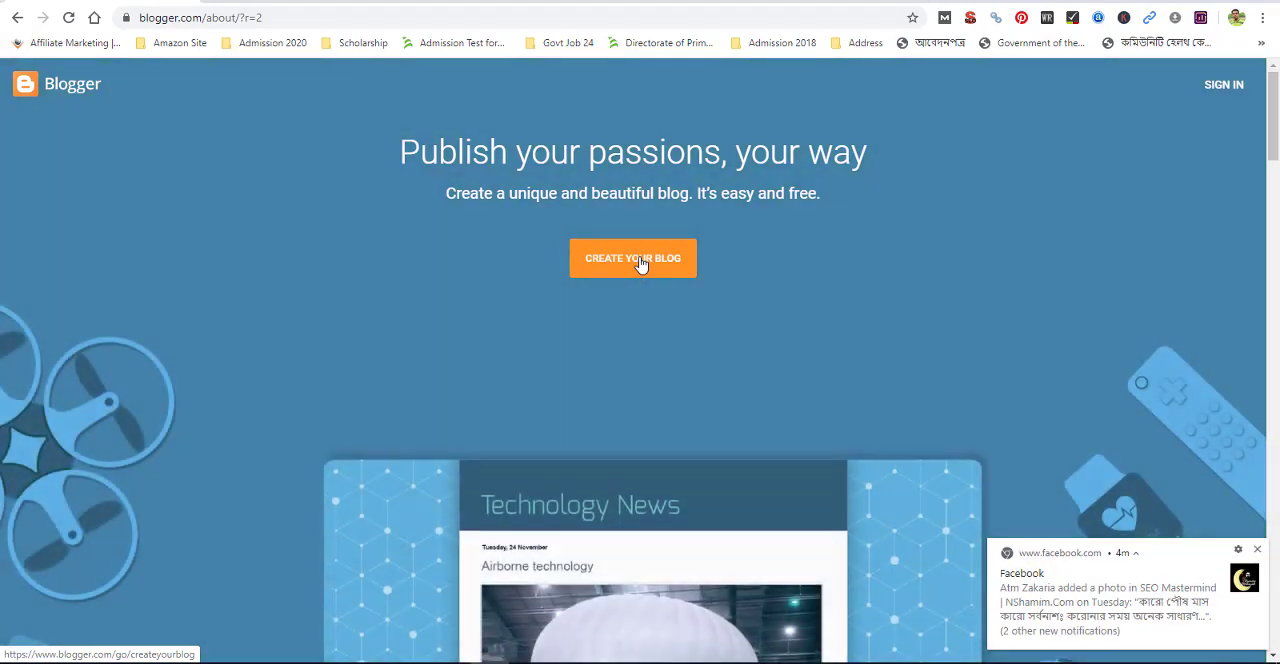
pyautogui.click(641, 264)
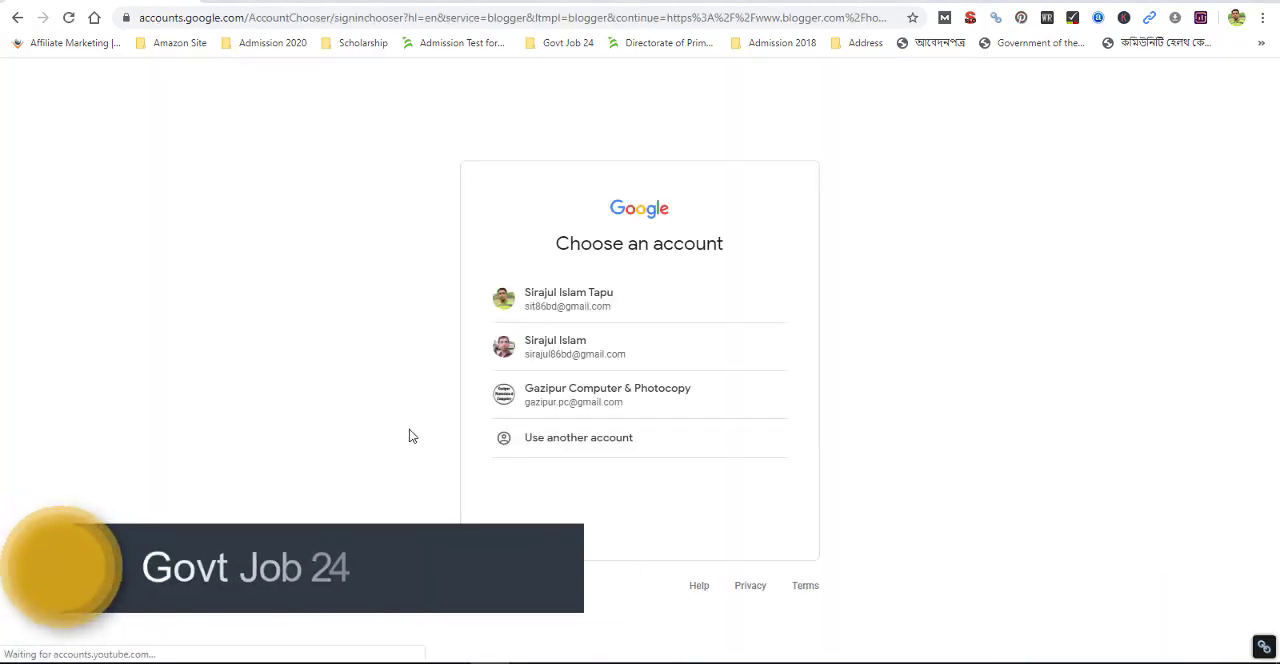
pyautogui.click(583, 350)
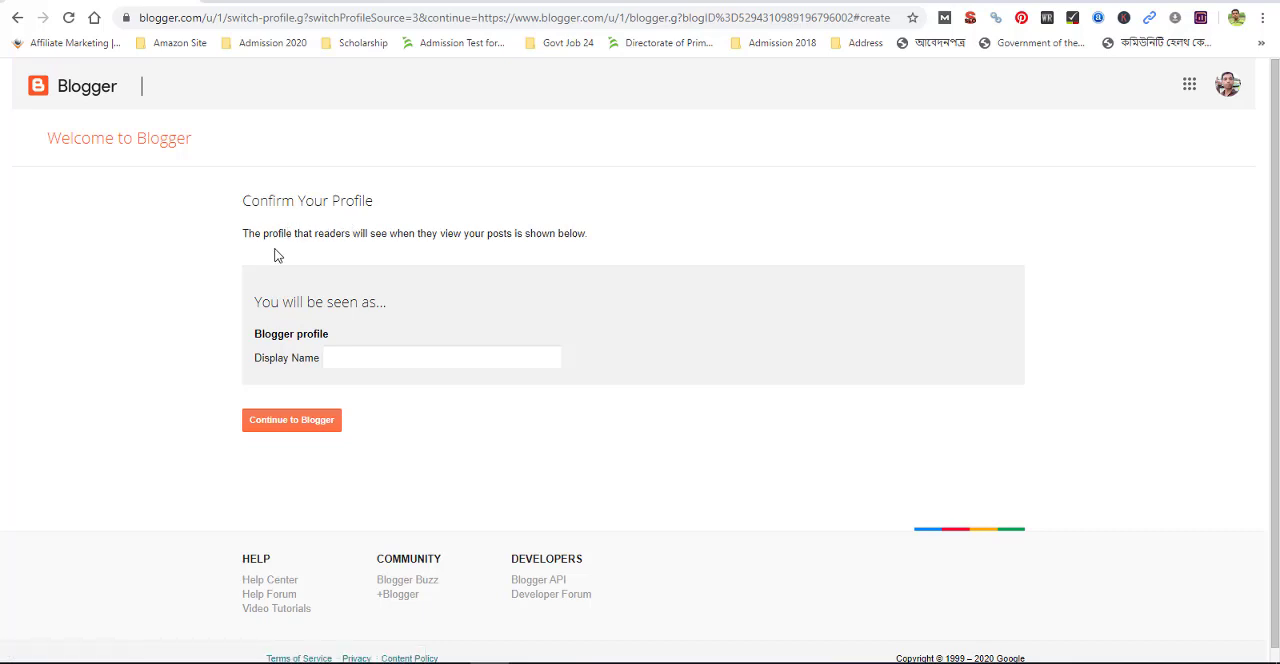
# Enter the owner's initials and last name as the Blogger display name and continue to Blogger
pyautogui.click(407, 355)
pyautogui.write('S')
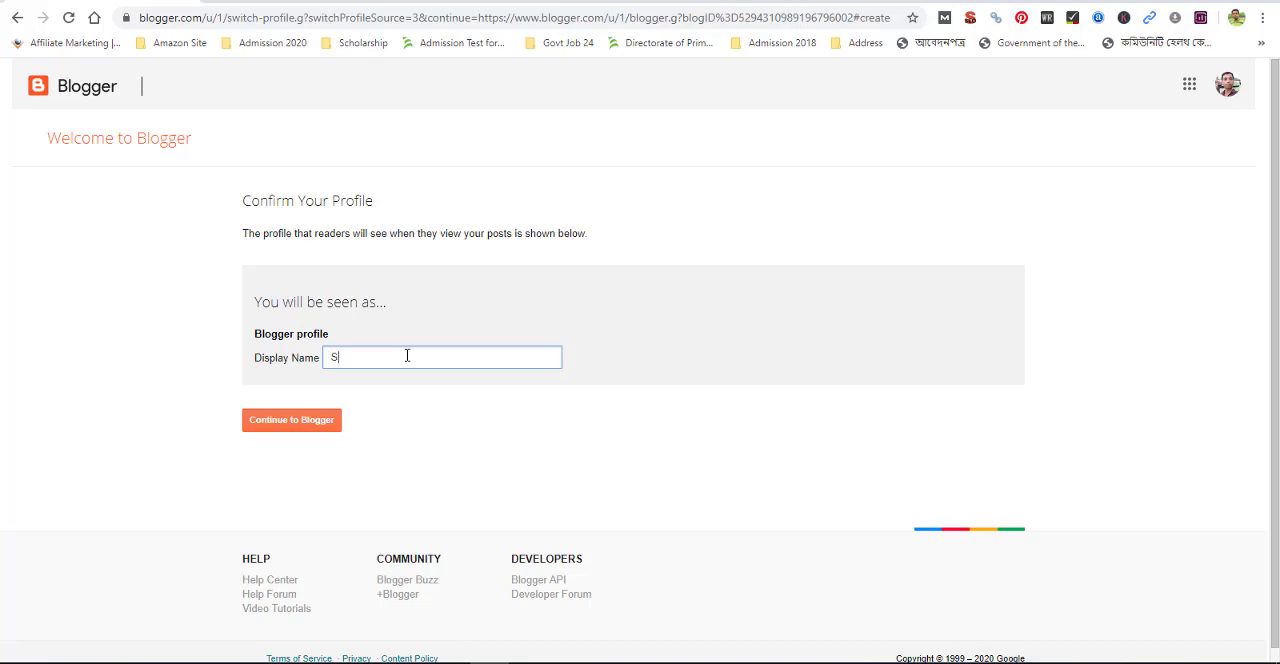
pyautogui.write('I Tapu')
pyautogui.click(293, 425)
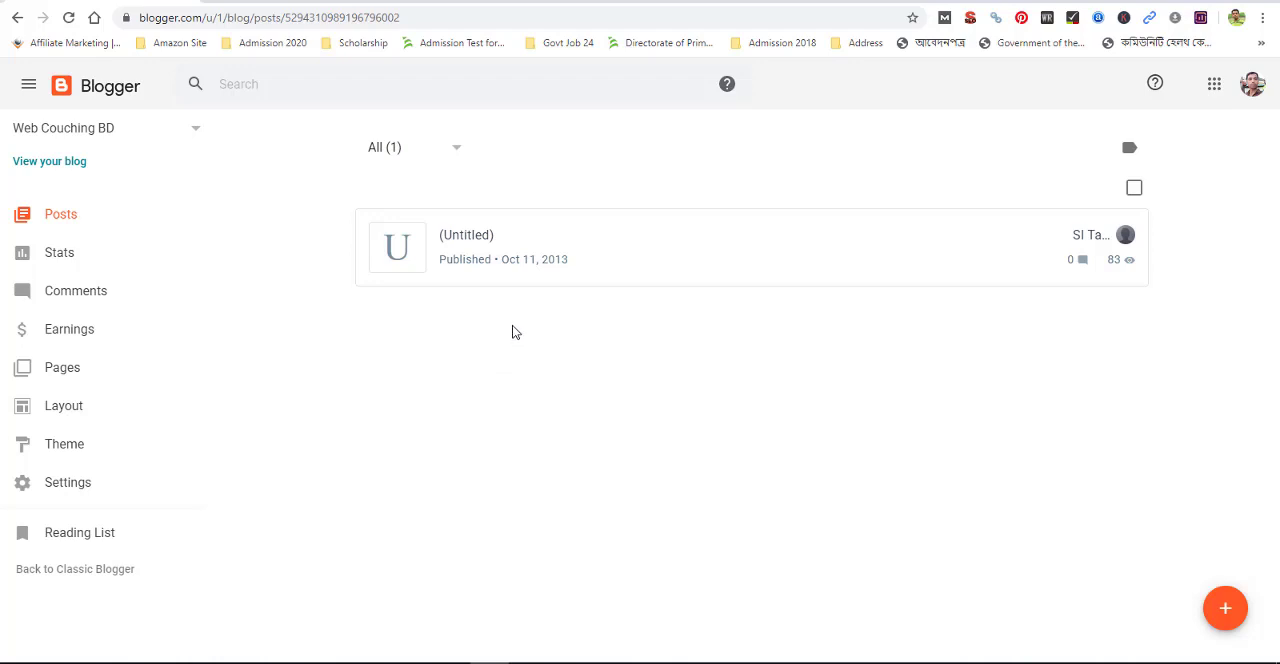
pyautogui.moveTo(465, 285)
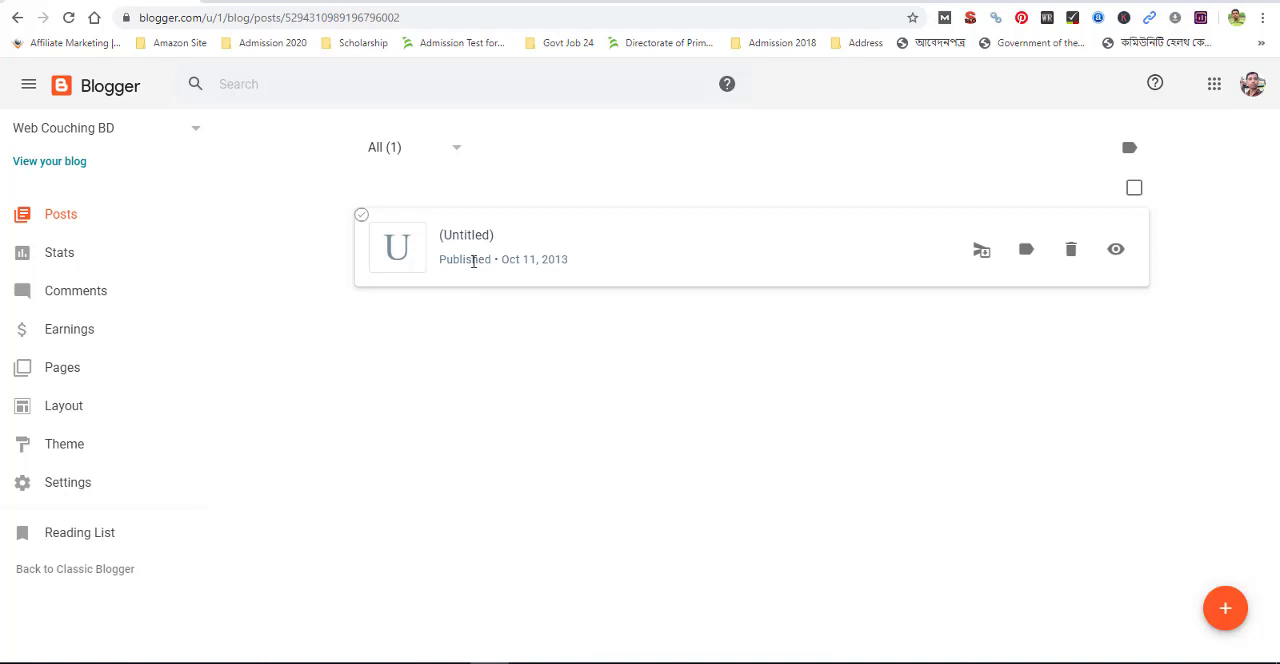
pyautogui.click(196, 133)
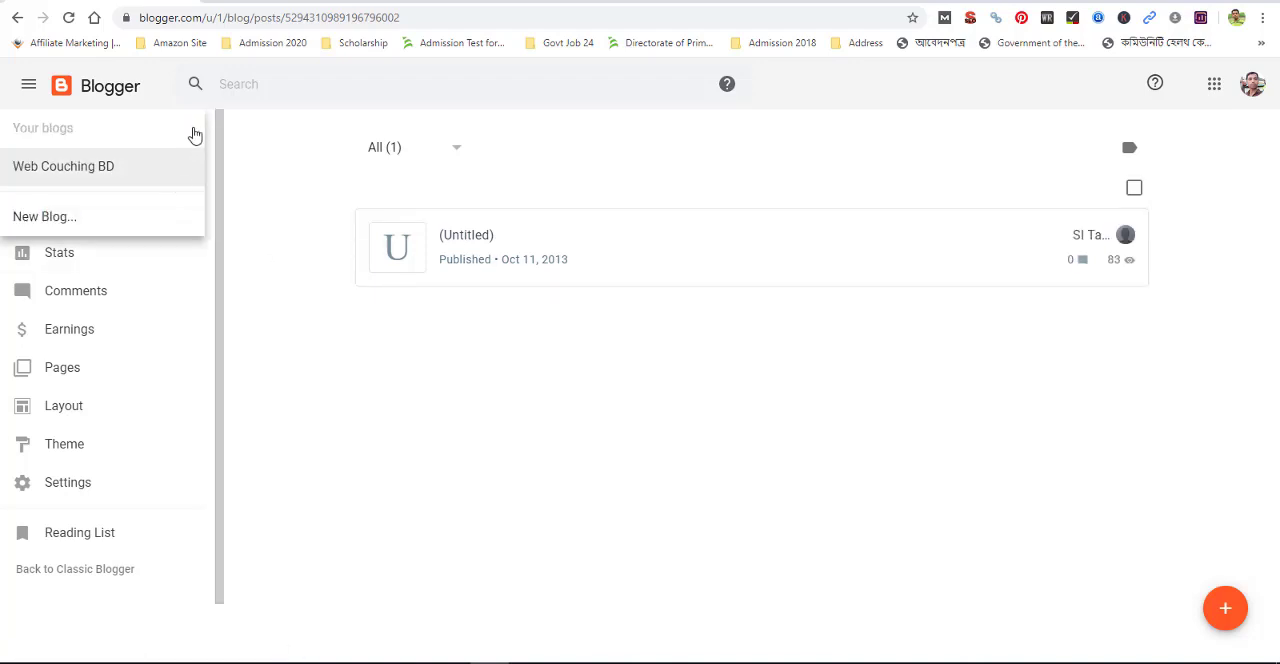
pyautogui.click(291, 359)
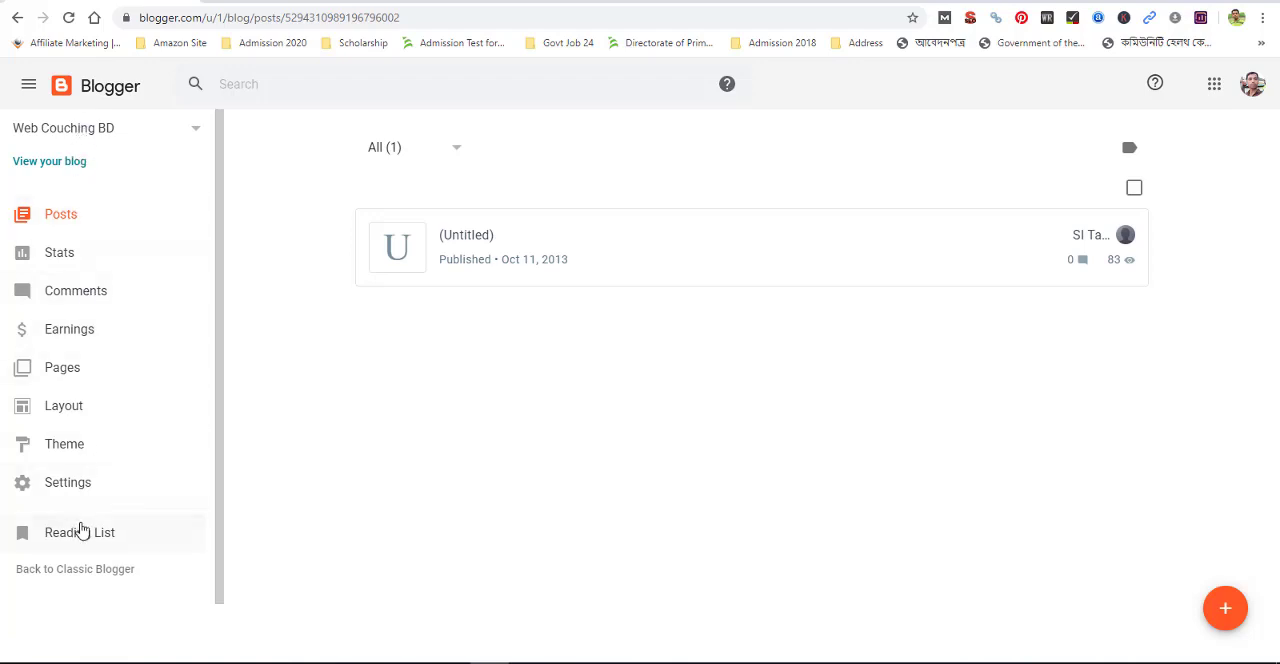
pyautogui.scroll(-1, 101, 260)
pyautogui.scroll(1, 103, 263)
# Start a new blog and enter the owner's full name as its title
pyautogui.click(196, 134)
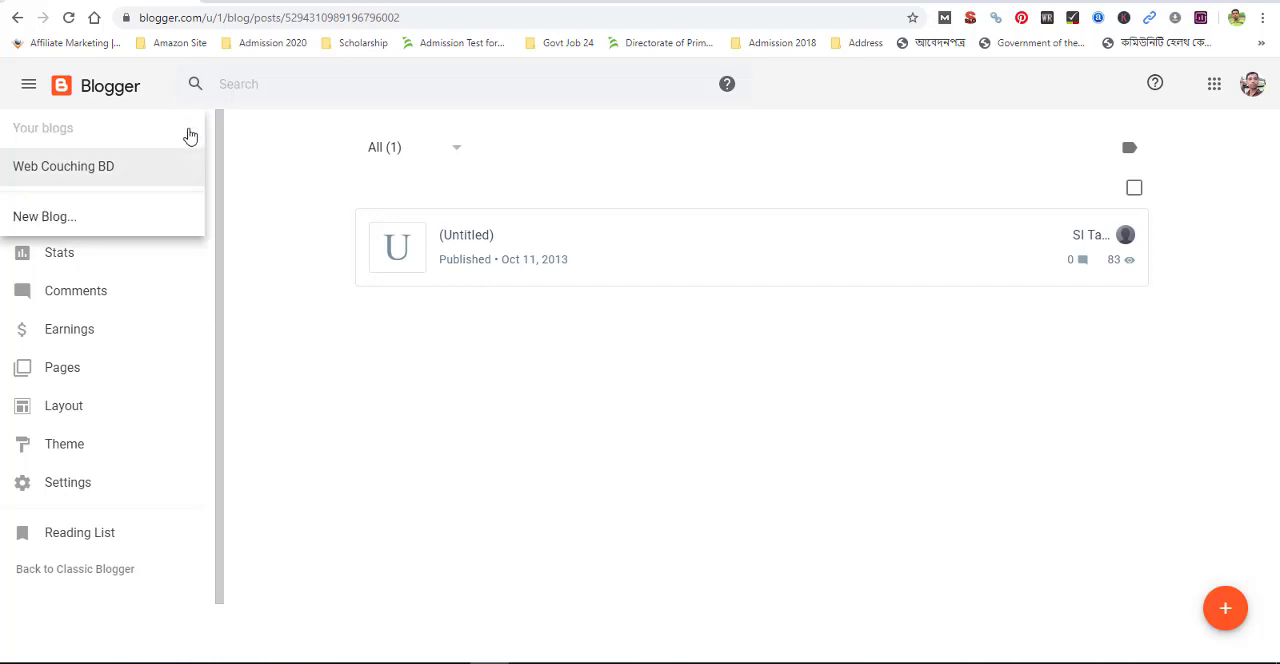
pyautogui.click(57, 223)
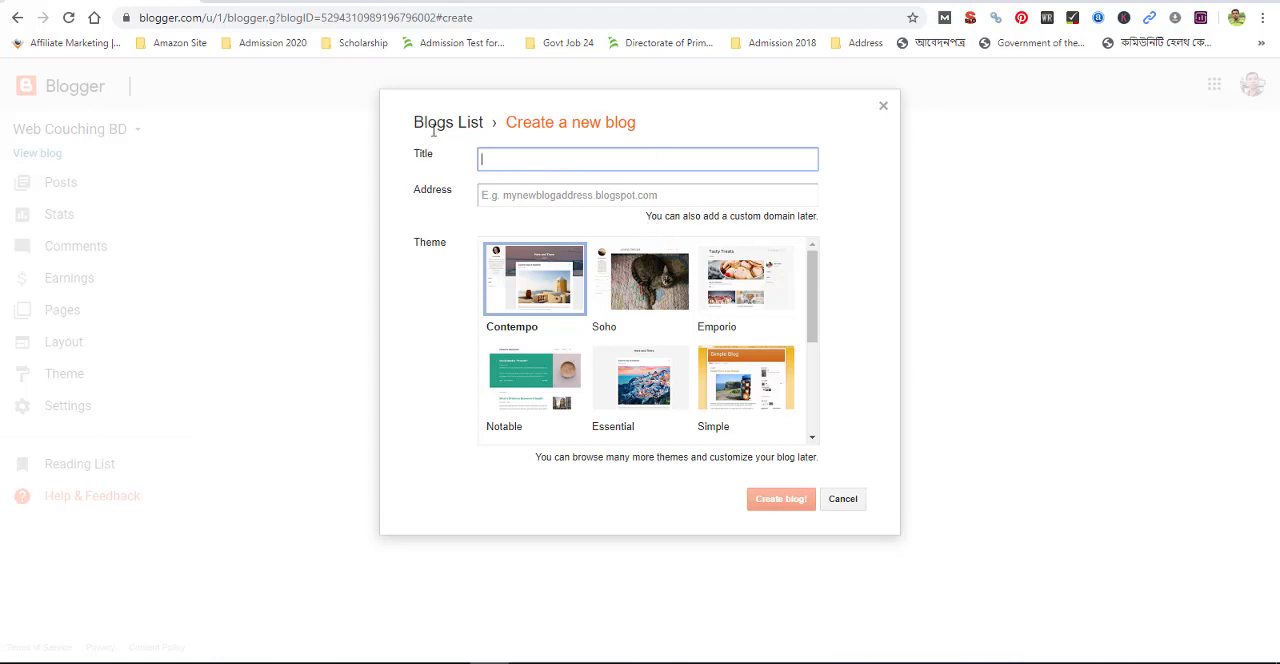
pyautogui.click(511, 194)
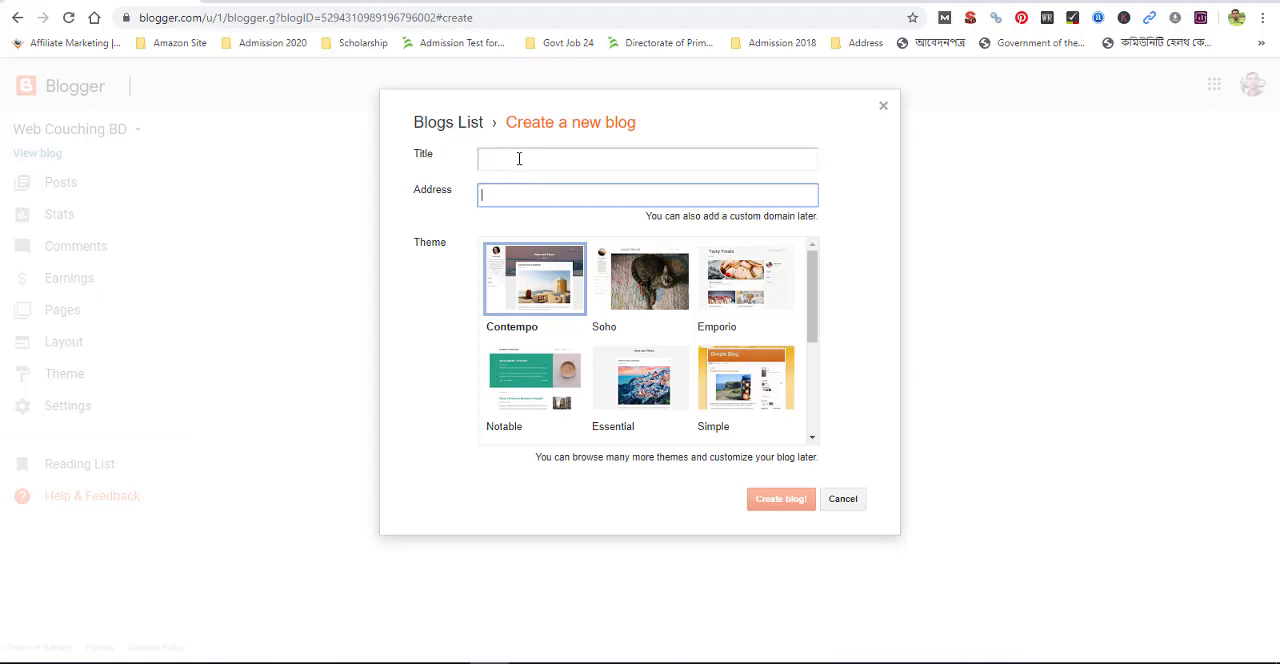
pyautogui.click(519, 158)
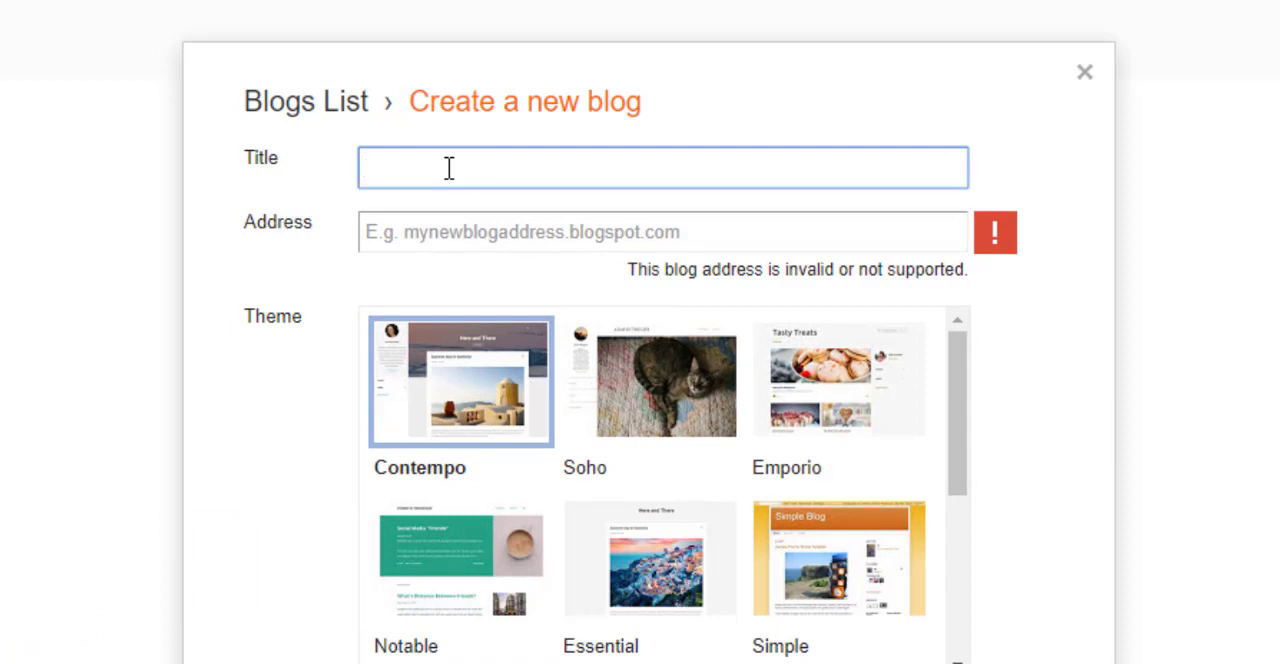
pyautogui.write('Sirajul Islam ')
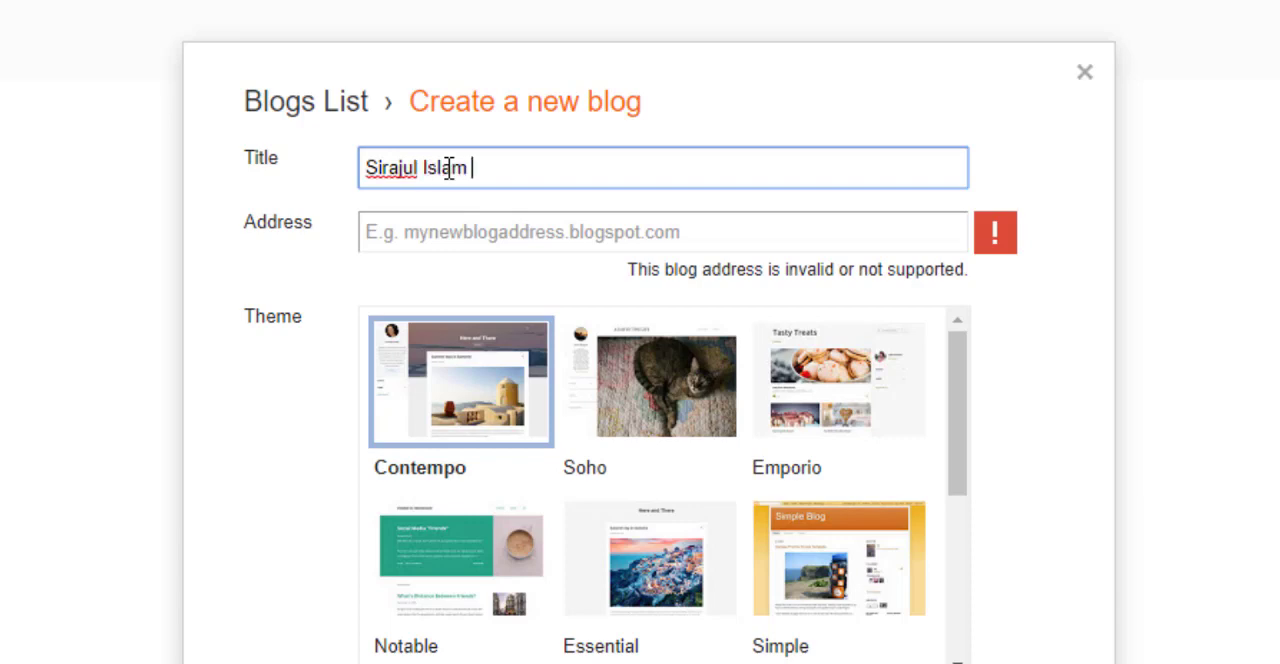
pyautogui.write('Tapu')
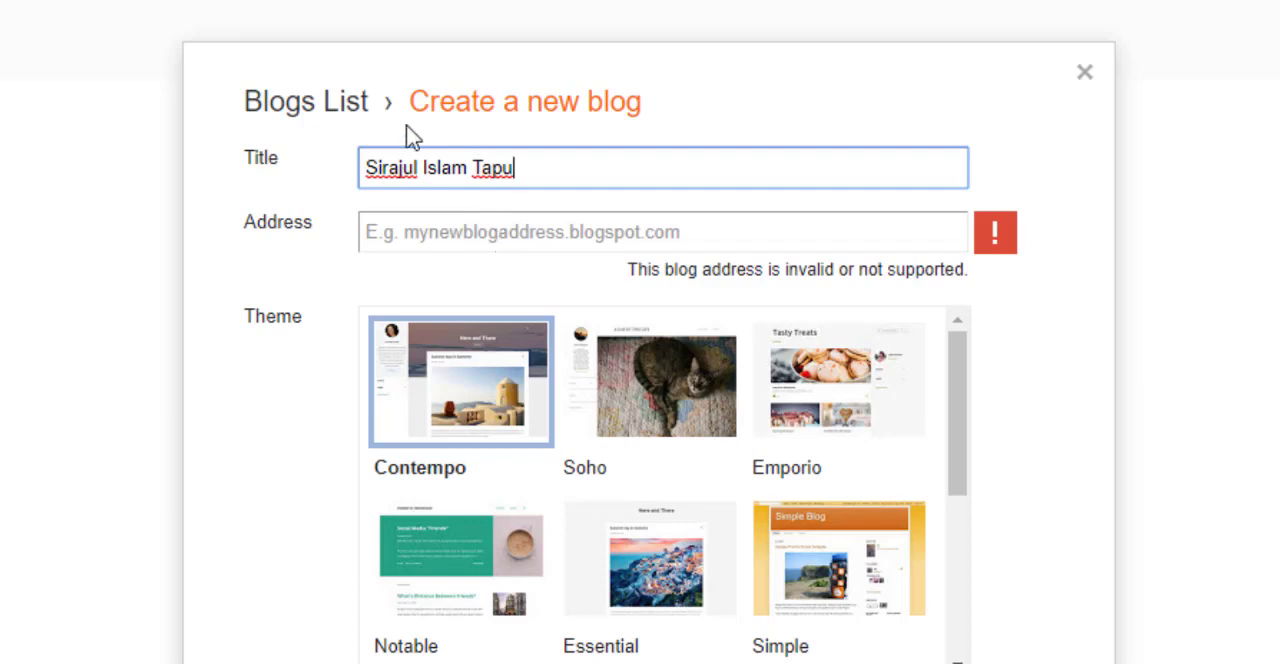
# Try the owner's full name without spaces, and the initials and last name with 24, as the blog address
pyautogui.click(496, 231)
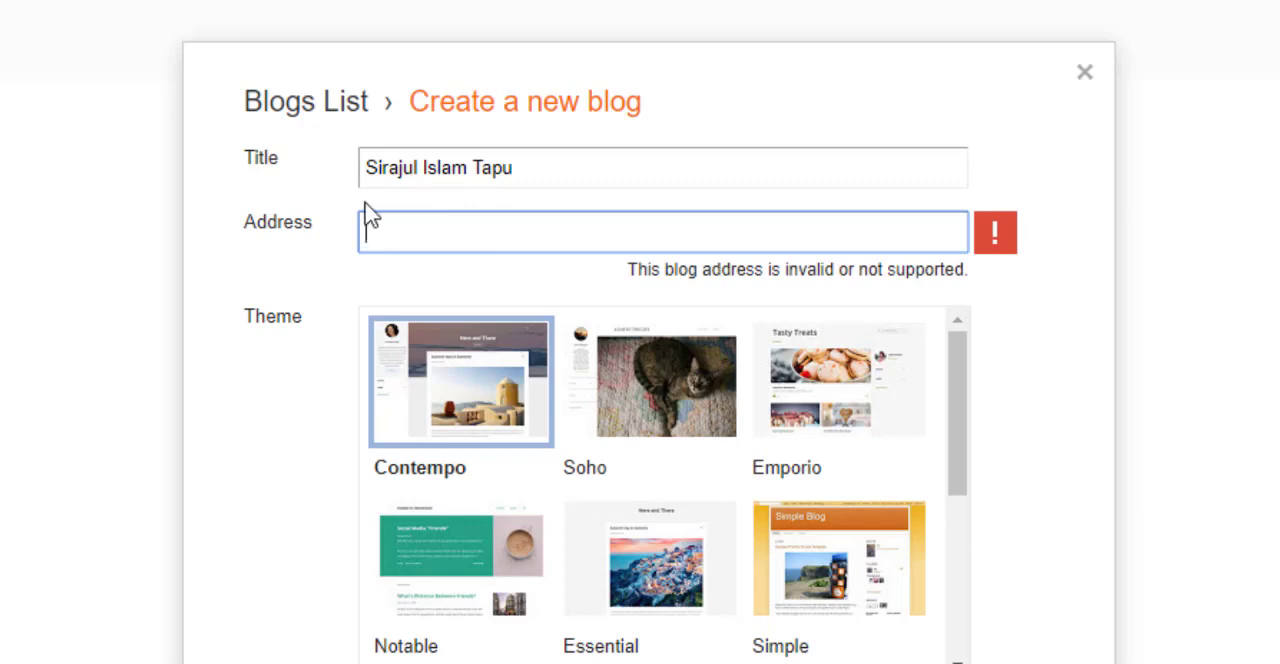
pyautogui.write('s')
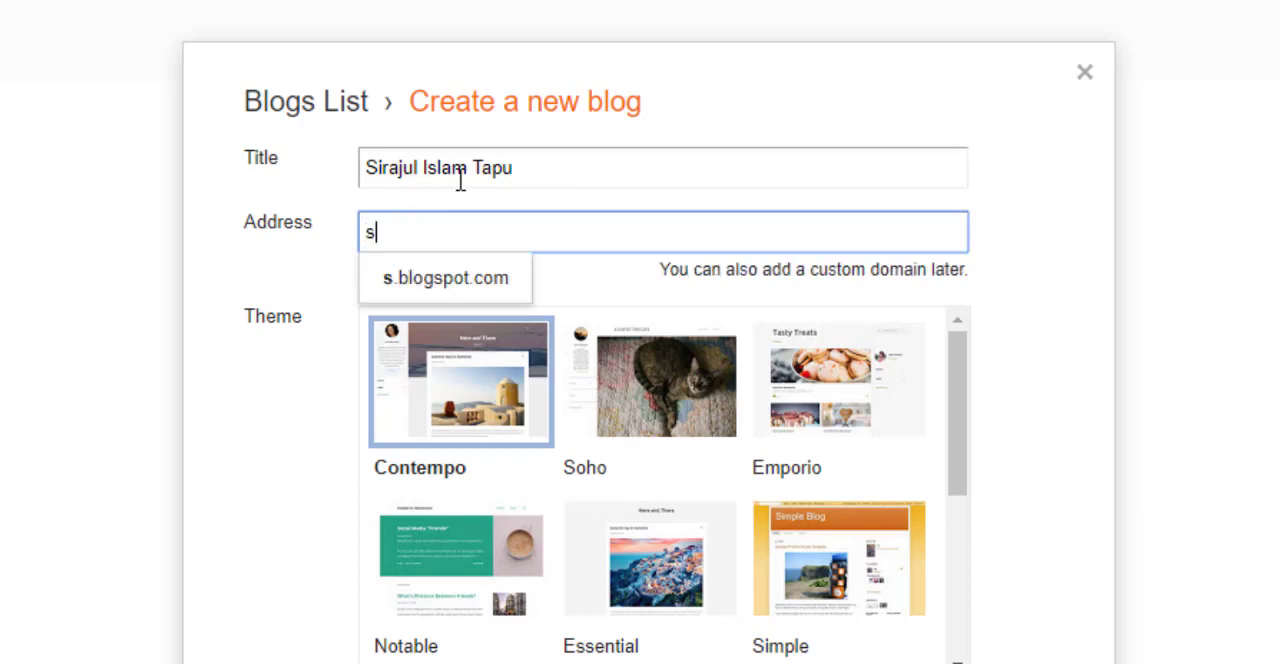
pyautogui.write('irajul')
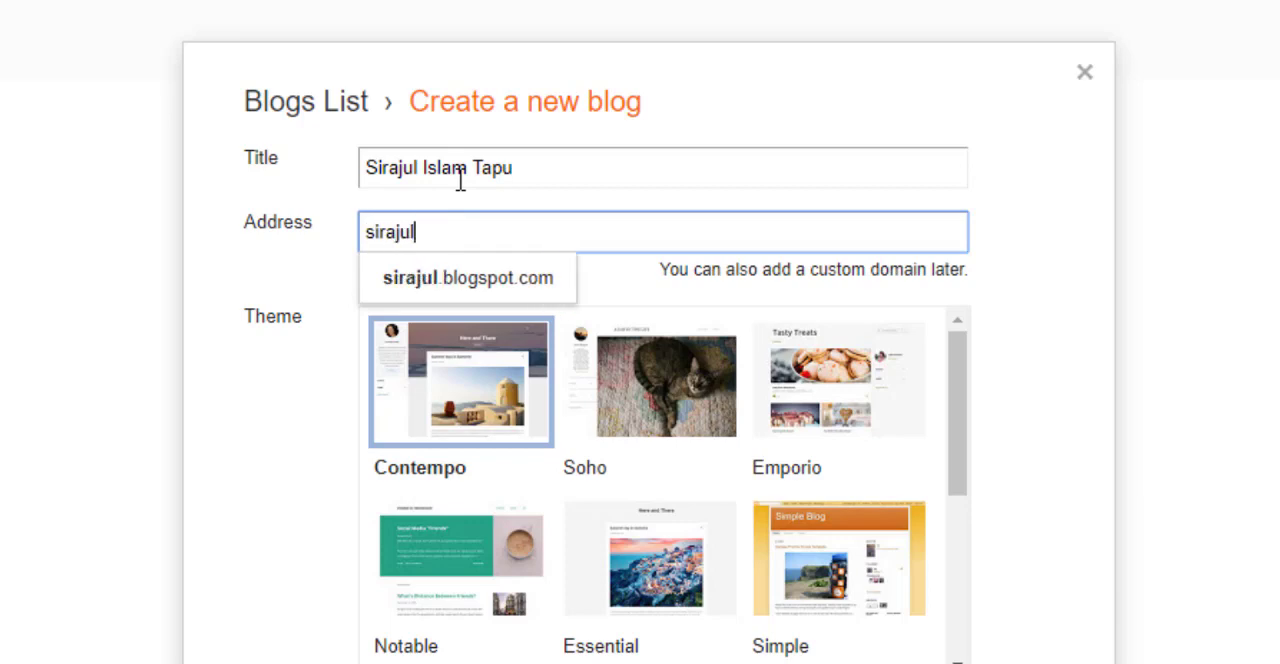
pyautogui.write('islamtapu')
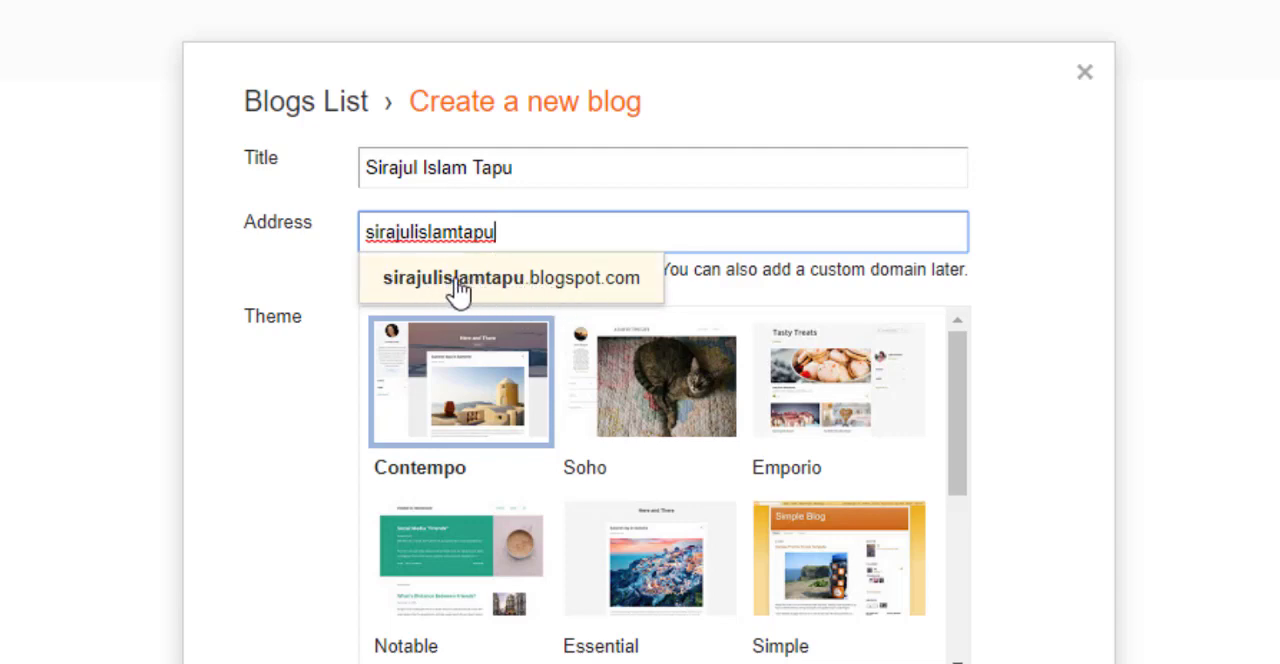
pyautogui.click(578, 284)
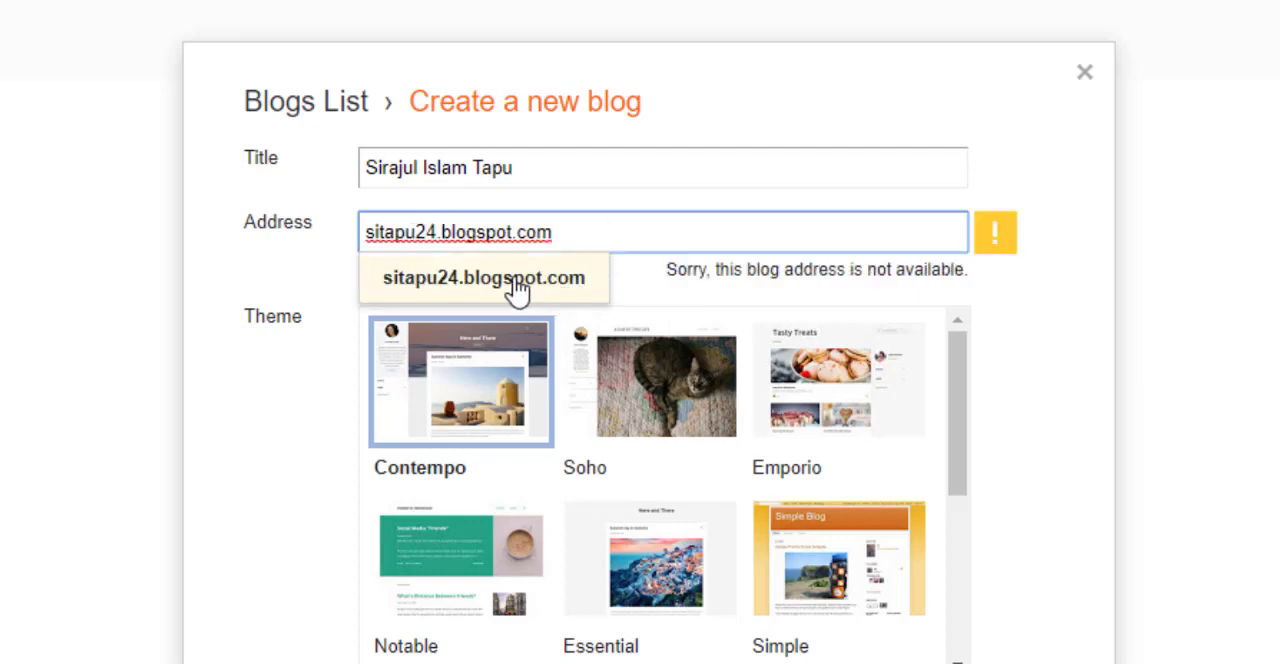
pyautogui.click(516, 288)
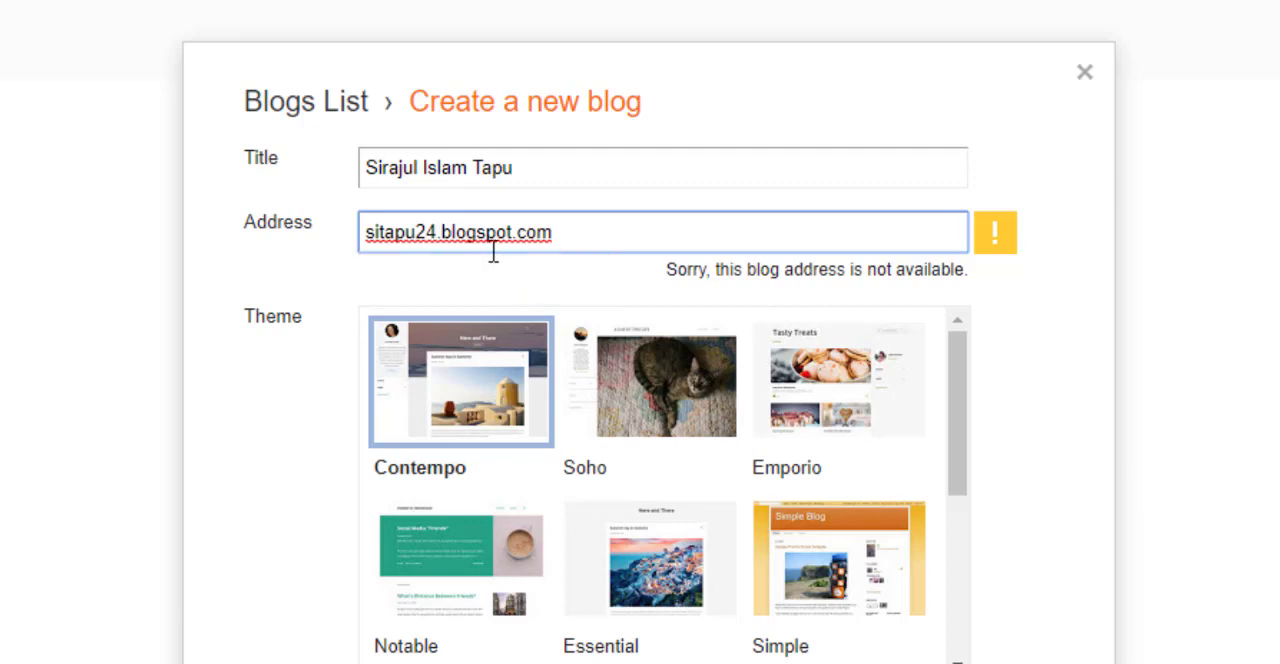
# Try the owner's first and middle names without a space as the blogspot.com address
pyautogui.press('BackSpace')
pyautogui.press('BackSpace')
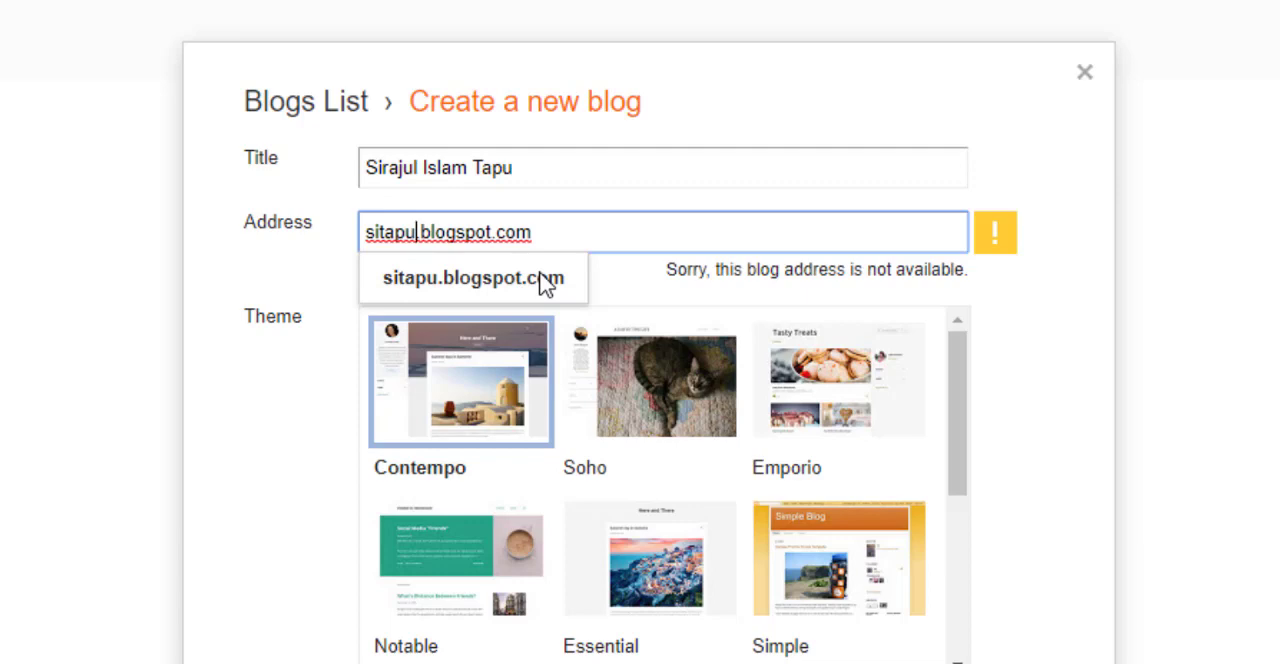
pyautogui.press('BackSpace')
pyautogui.press('BackSpace')
pyautogui.press('BackSpace')
pyautogui.press('BackSpace')
pyautogui.press('BackSpace')
pyautogui.press('BackSpace')
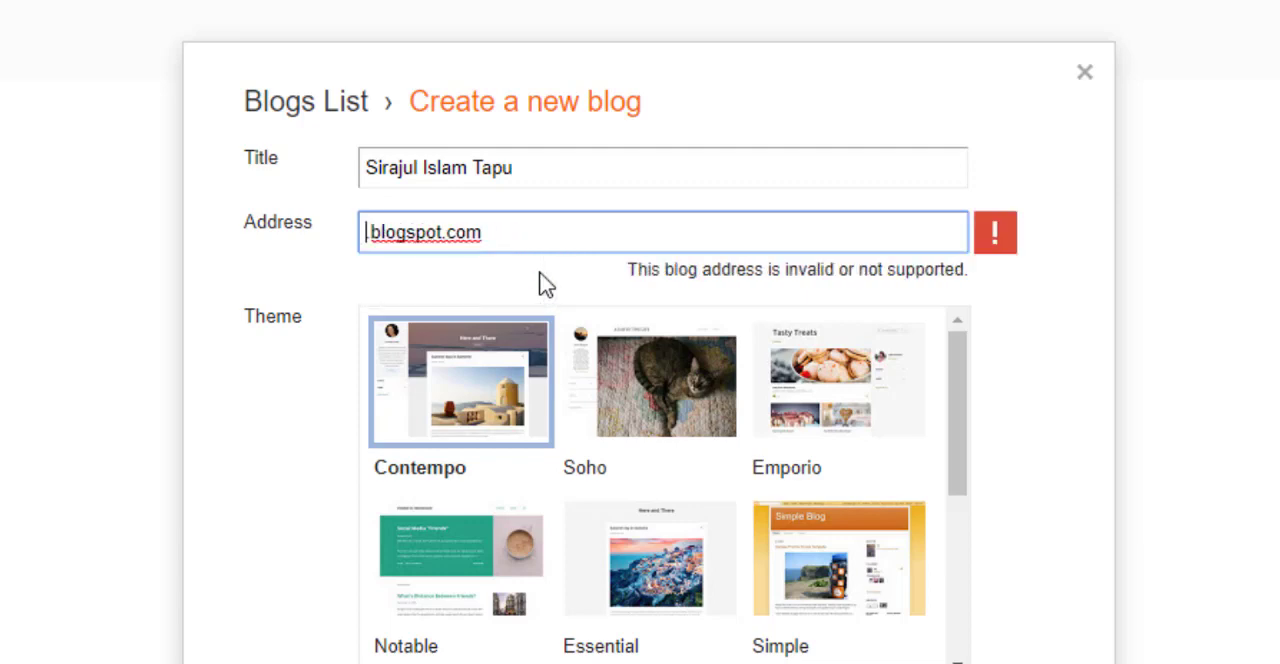
pyautogui.write('sirajul')
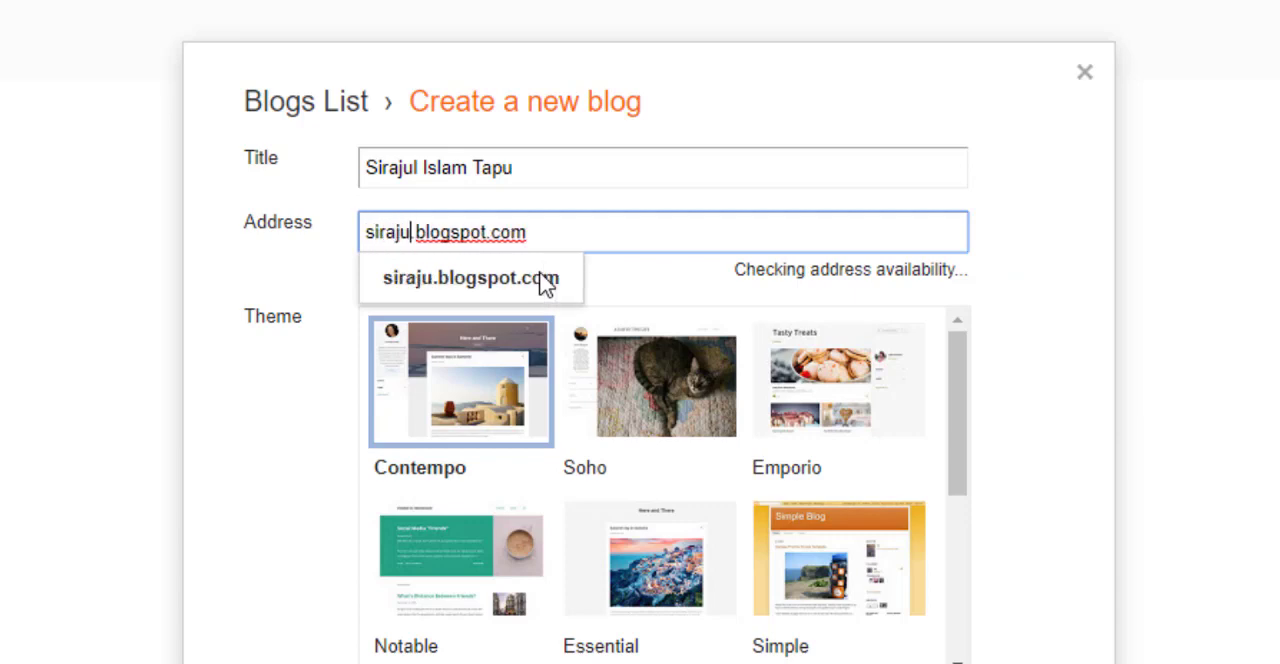
pyautogui.write('islam')
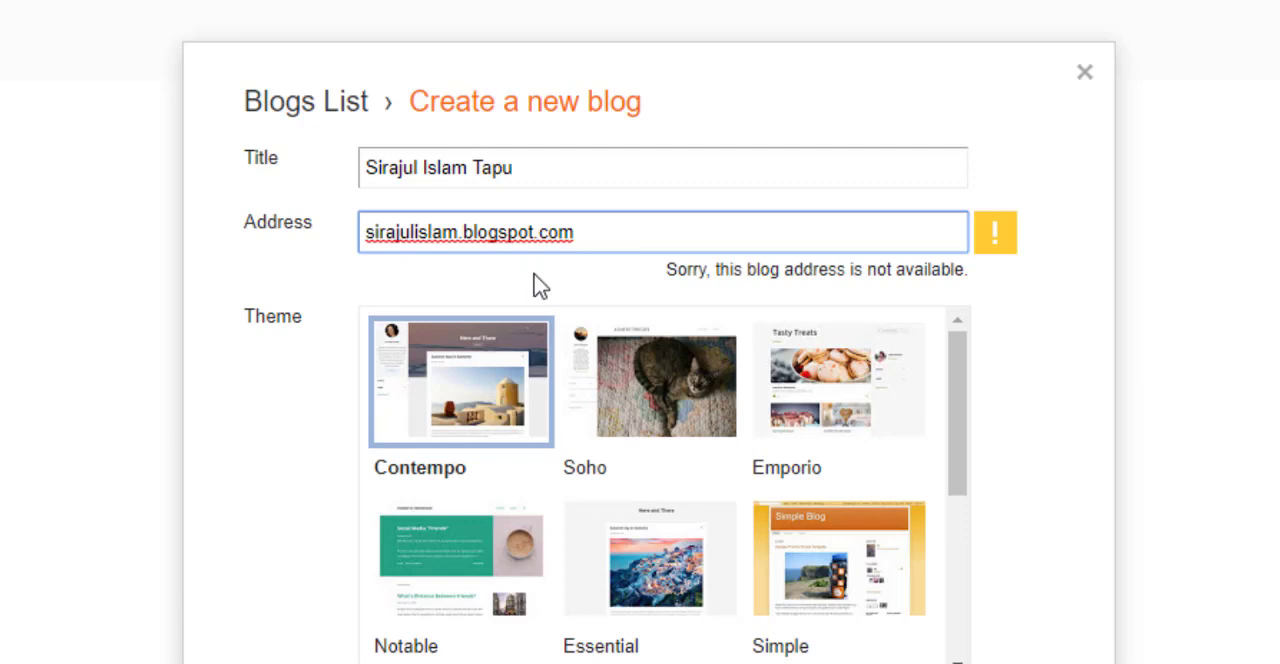
# Try only the owner's last name as the blogspot.com address
pyautogui.press('BackSpace')
pyautogui.press('BackSpace')
pyautogui.press('BackSpace')
pyautogui.press('BackSpace')
pyautogui.press('BackSpace')
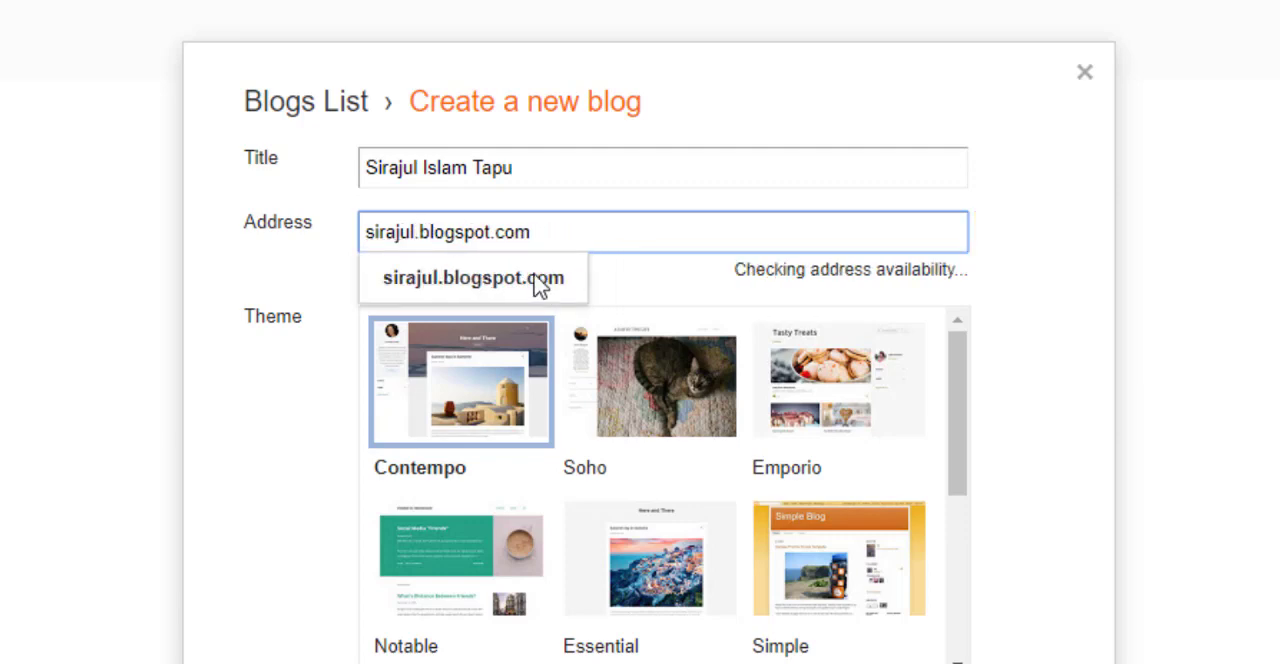
pyautogui.press('BackSpace')
pyautogui.press('BackSpace')
pyautogui.press('BackSpace')
pyautogui.press('BackSpace')
pyautogui.press('BackSpace')
pyautogui.press('BackSpace')
pyautogui.press('BackSpace')
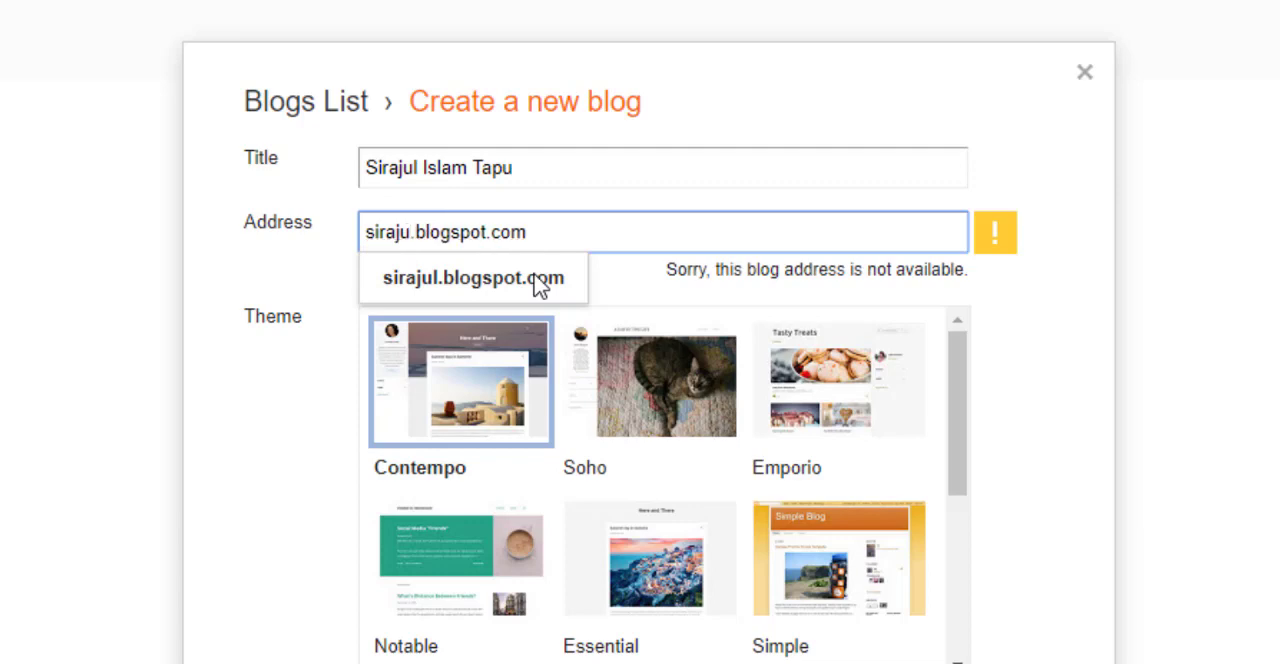
pyautogui.write('tapu')
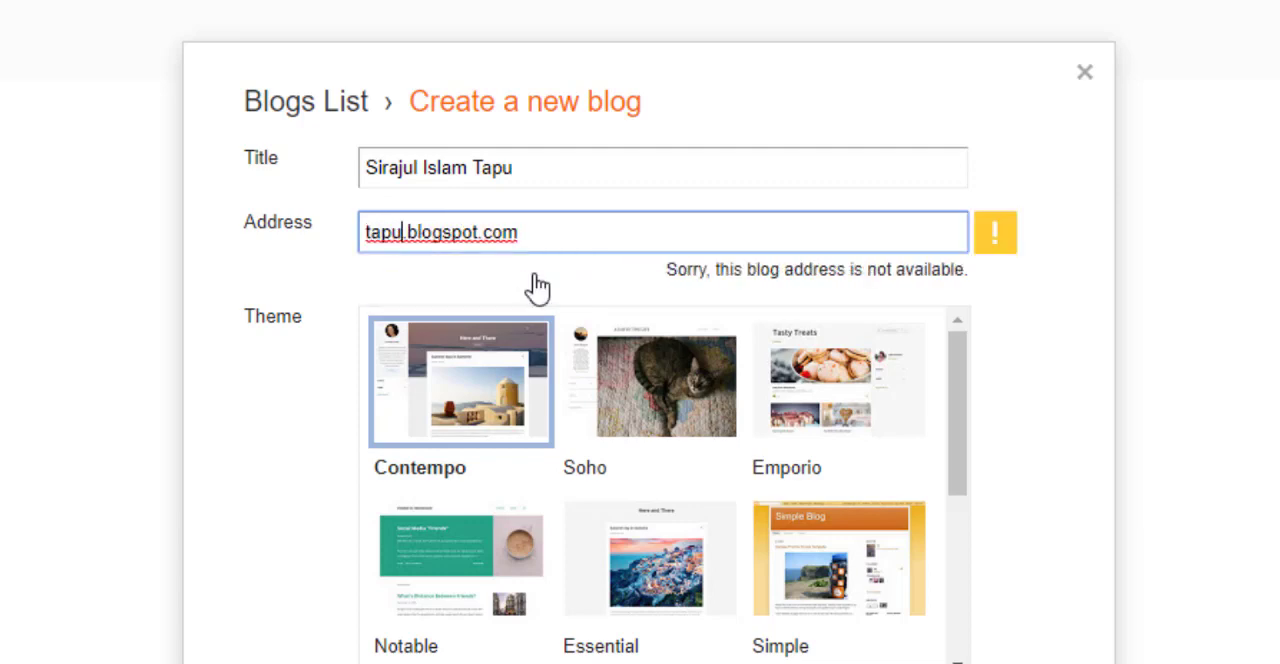
# Set the blog address to the owner's last name followed by 24 on blogspot.com
pyautogui.press('BackSpace')
pyautogui.press('BackSpace')
pyautogui.press('BackSpace')
pyautogui.press('BackSpace')
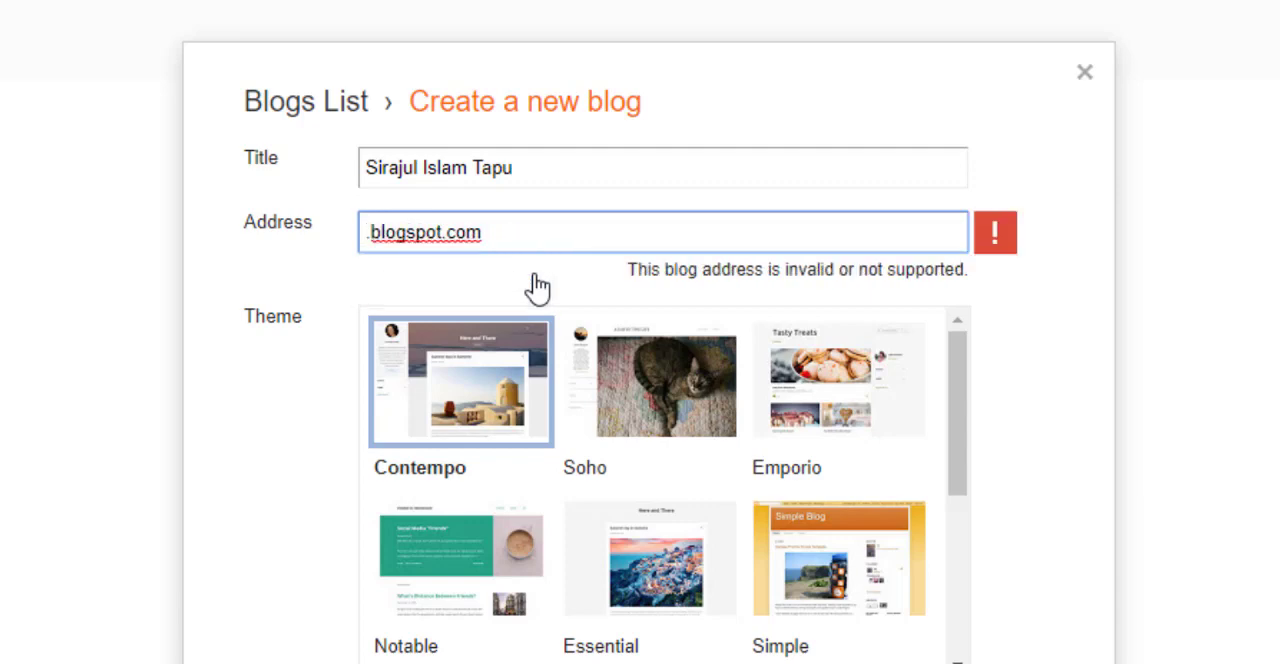
pyautogui.write('tapu24')
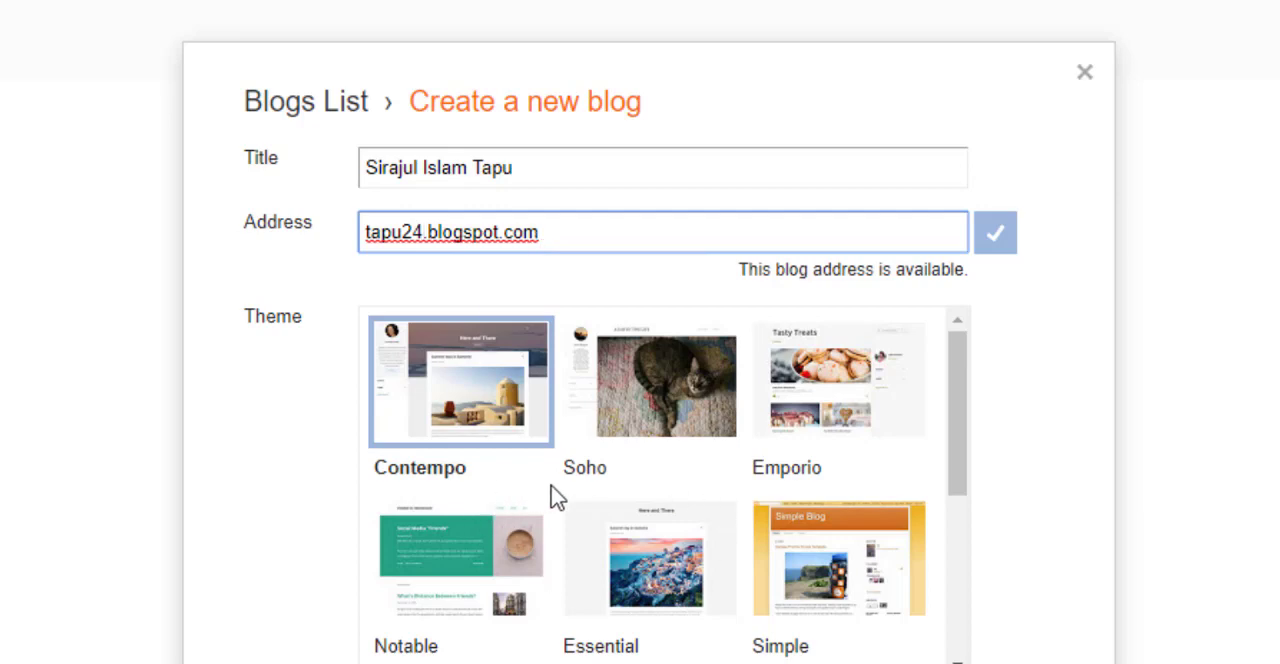
# Look through the available themes and create the blog with the Contempo theme
pyautogui.scroll(-1, 549, 494)
pyautogui.scroll(1, 574, 471)
pyautogui.moveTo(962, 447); pyautogui.dragTo(980, 426)
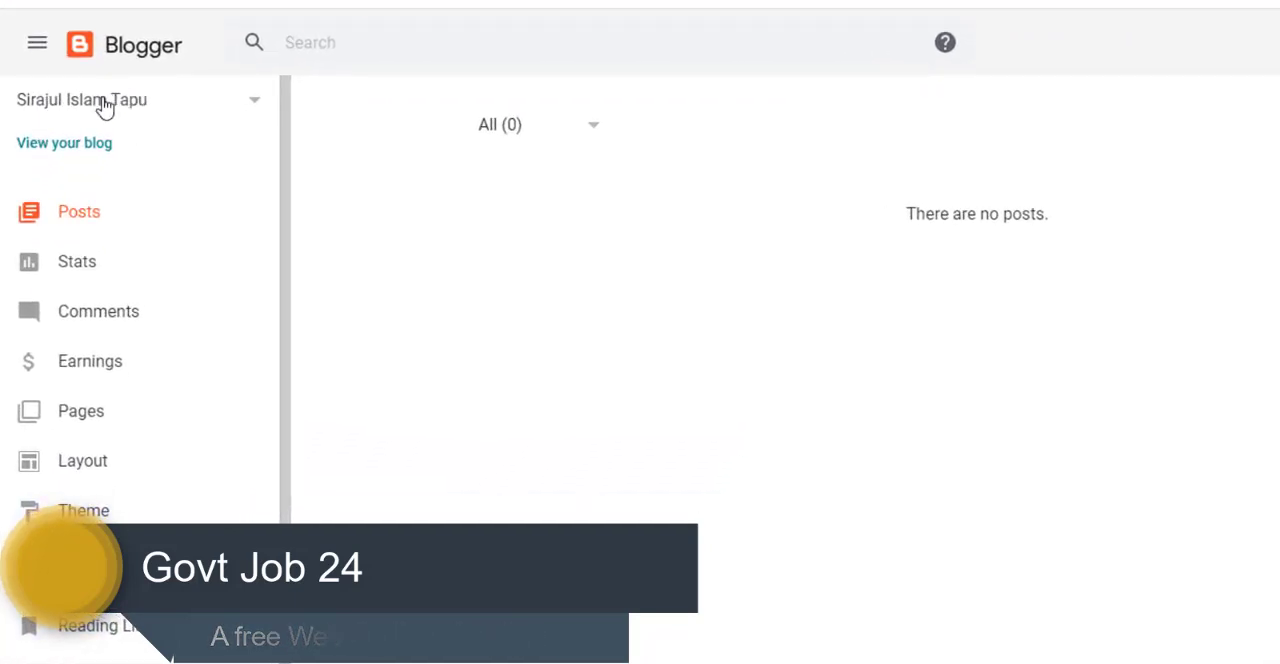
# View the new blog's public page and compare it with its Blogger dashboard
pyautogui.click(61, 150)
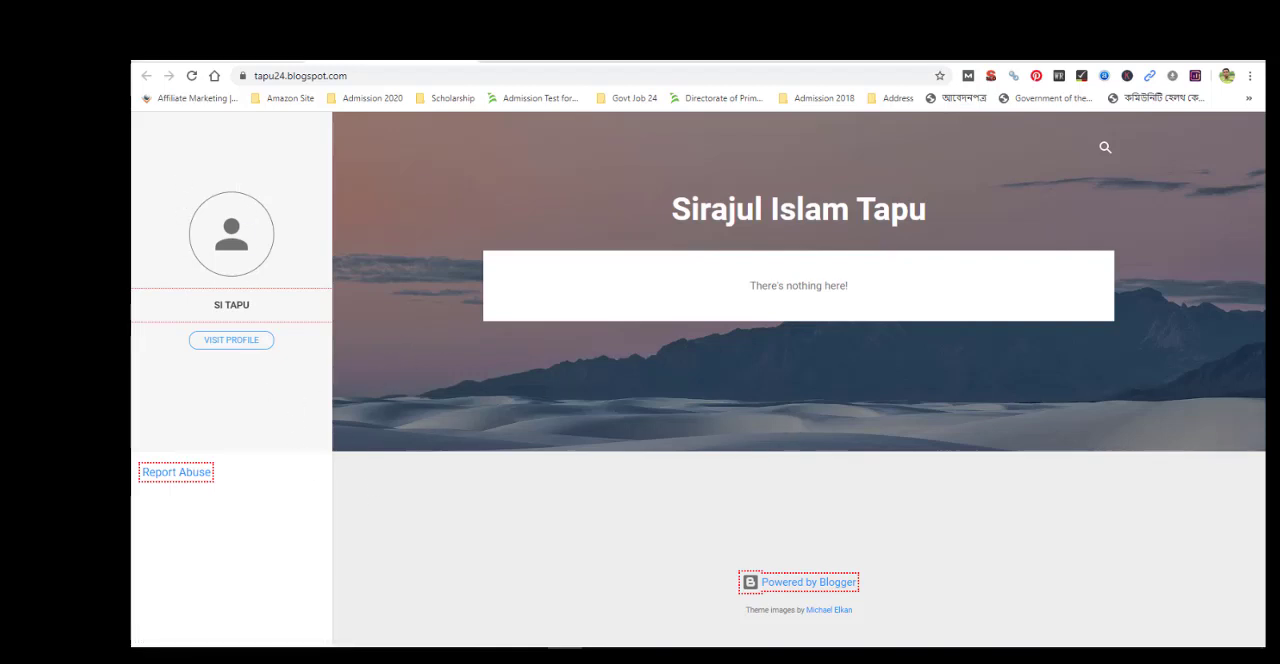
pyautogui.click(218, 52)
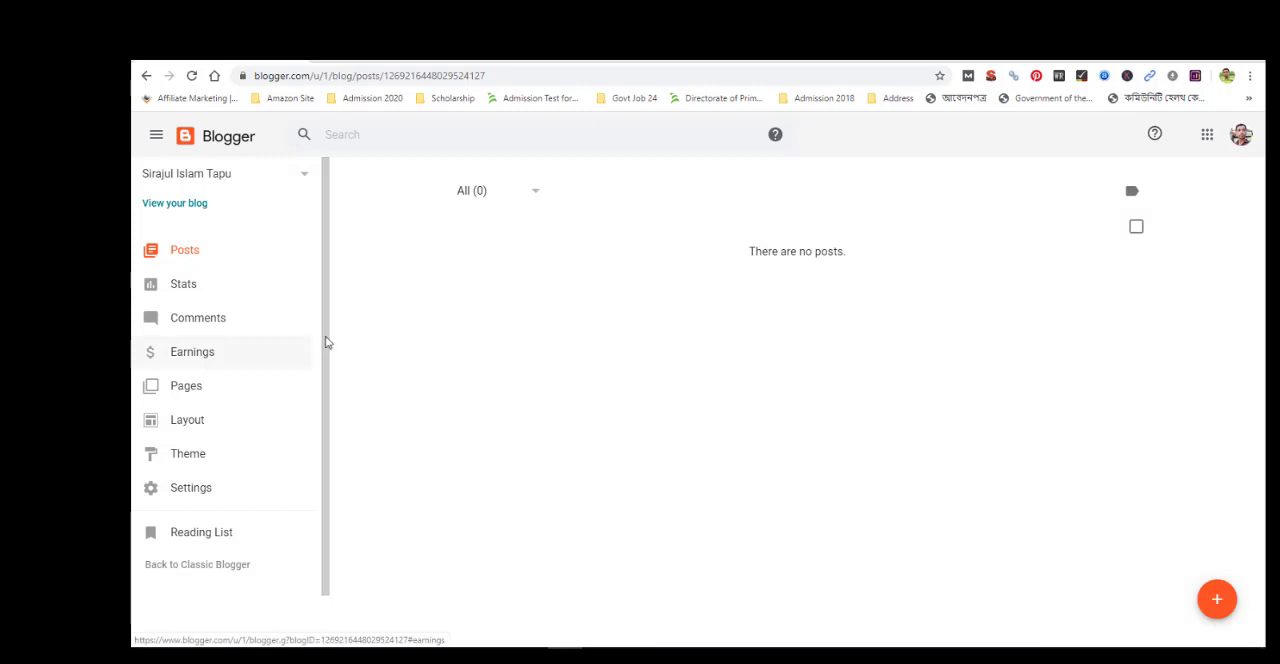
pyautogui.click(390, 52)
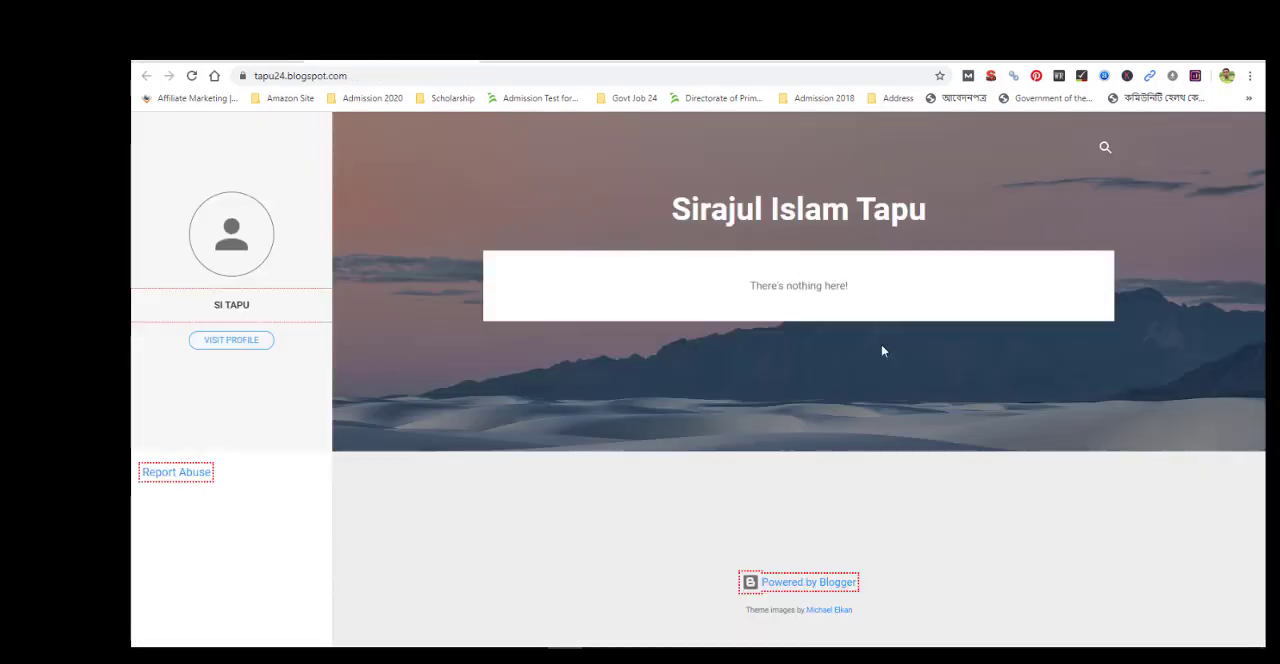
# Check the new blog's Blogger dashboard and open the owner's personal website in a new browser tab
pyautogui.click(218, 50)
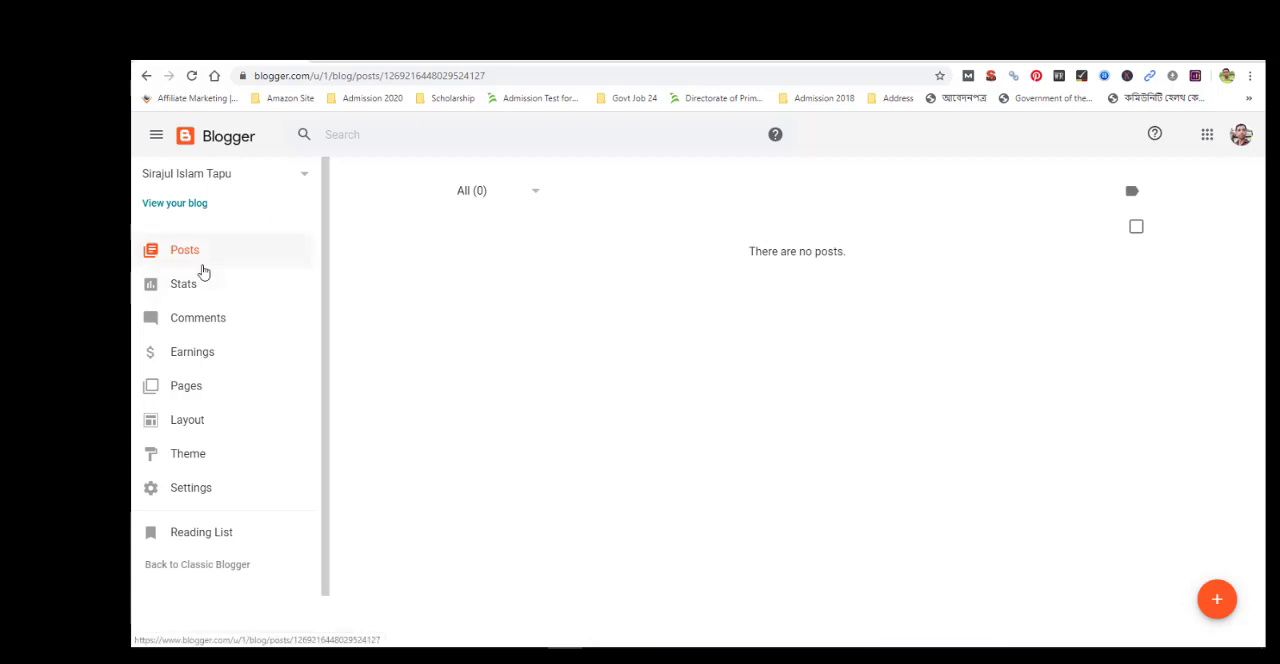
pyautogui.click(491, 58)
pyautogui.write('sit')
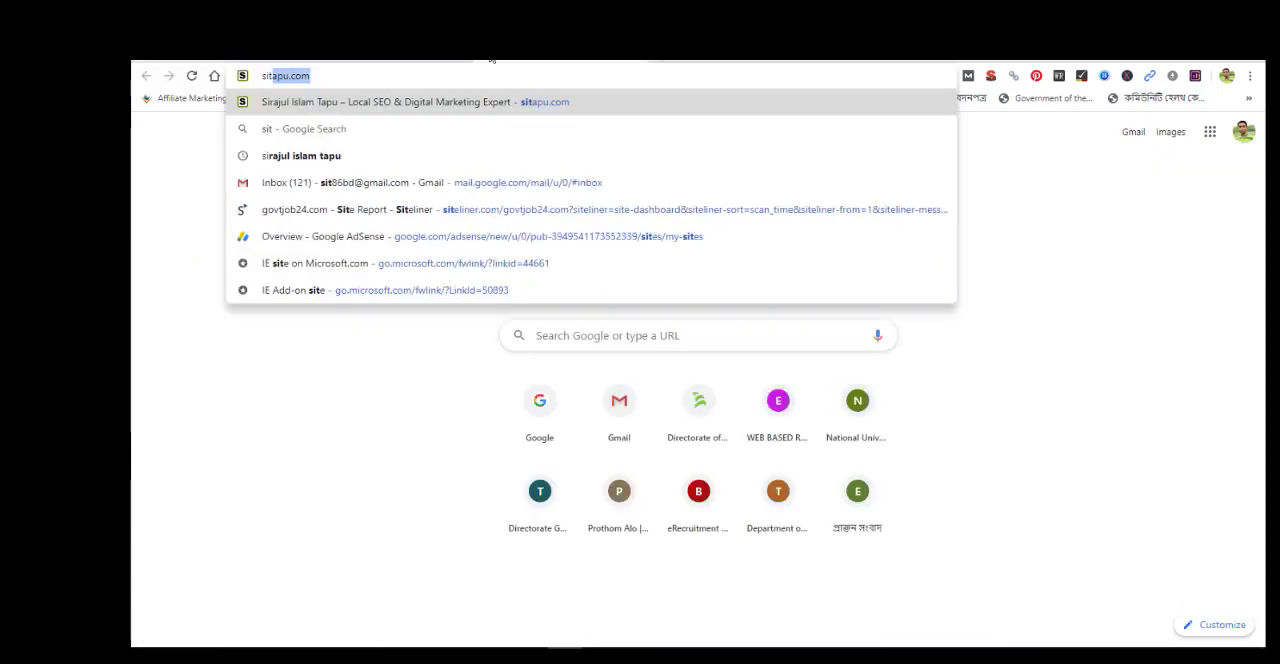
pyautogui.press('Return')
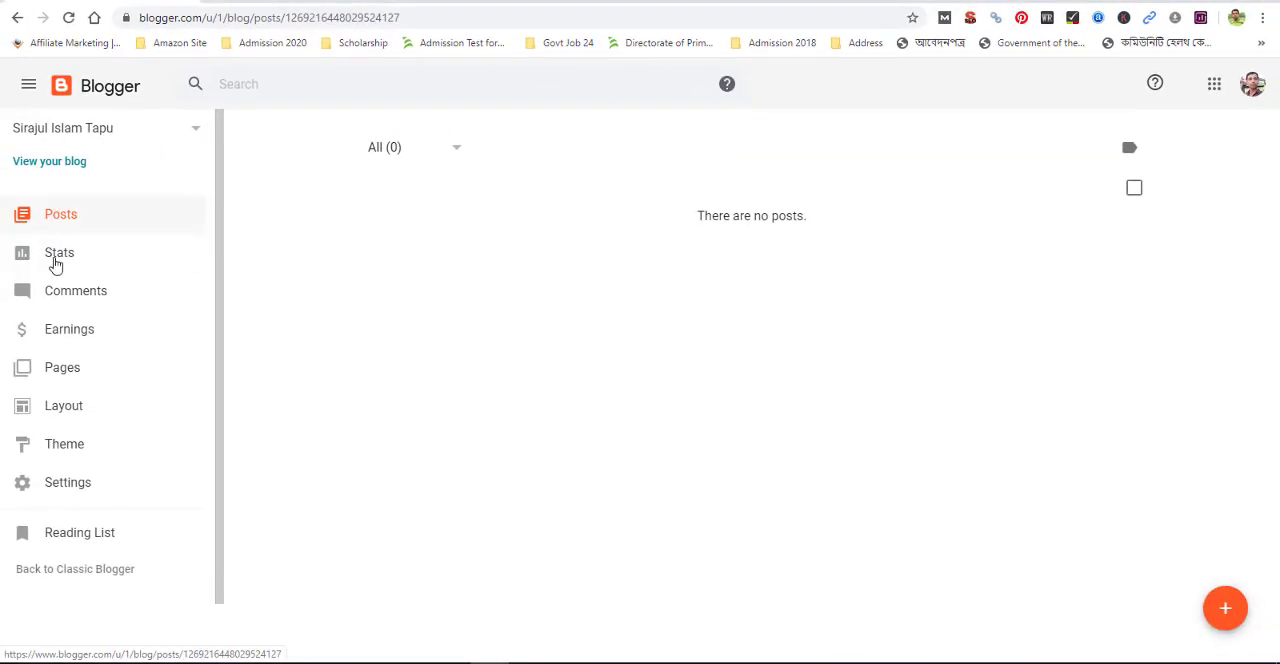
# Look at the blog's Pages section in the Blogger dashboard
pyautogui.click(66, 381)
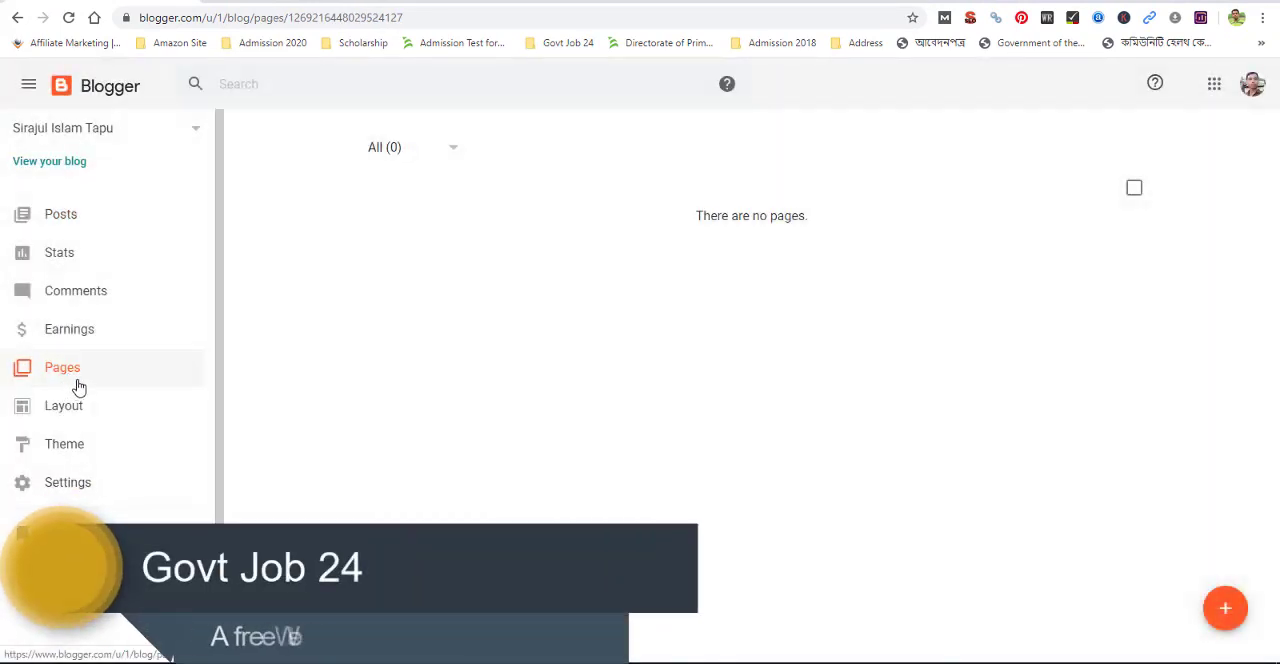
pyautogui.click(71, 376)
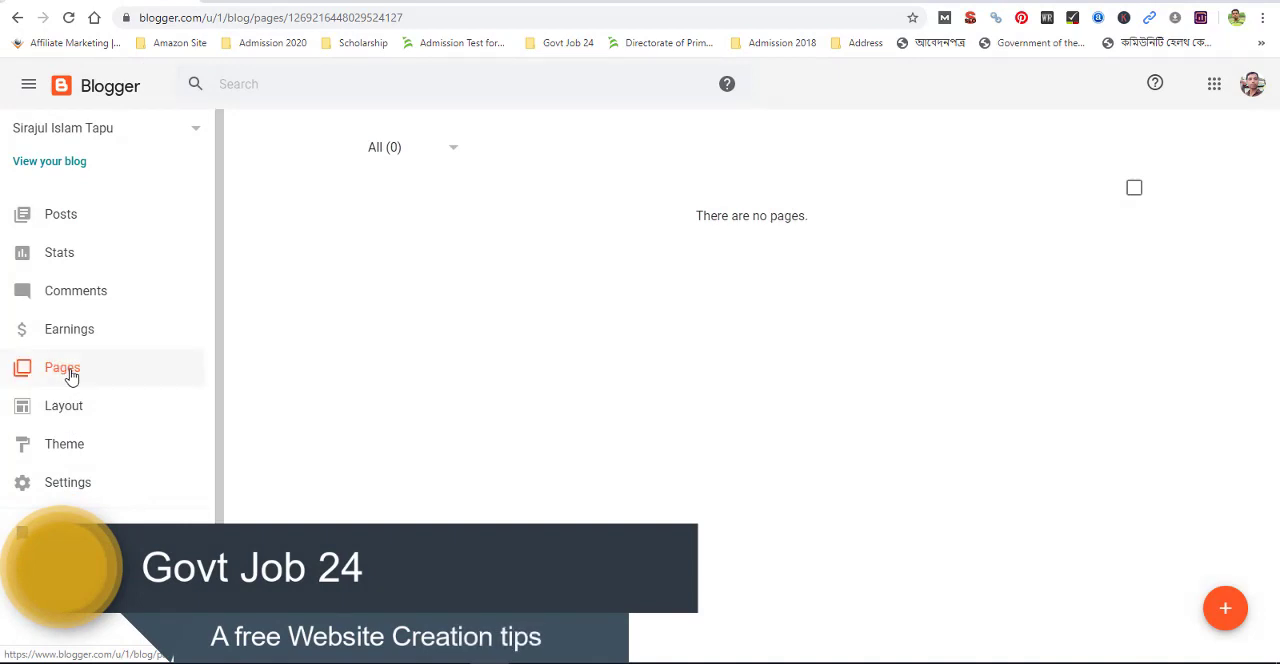
pyautogui.click(72, 482)
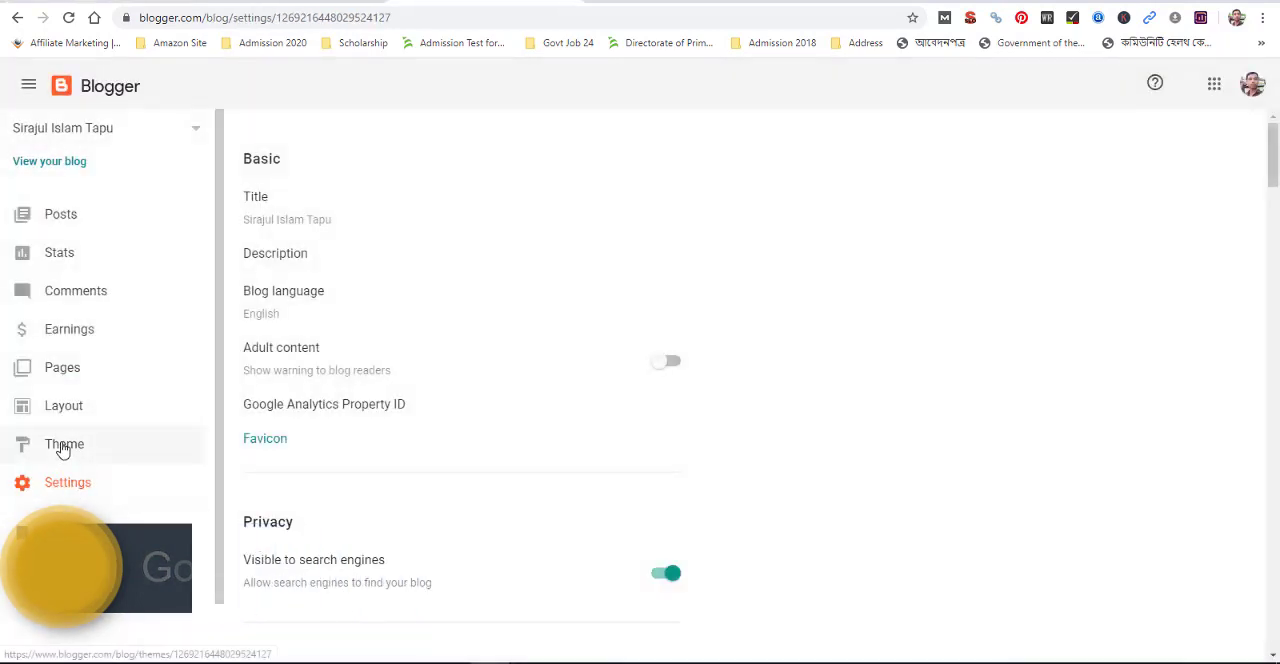
# Open the Theme Designer for the blog's Contempo Light theme and look over the full blog preview
pyautogui.click(62, 447)
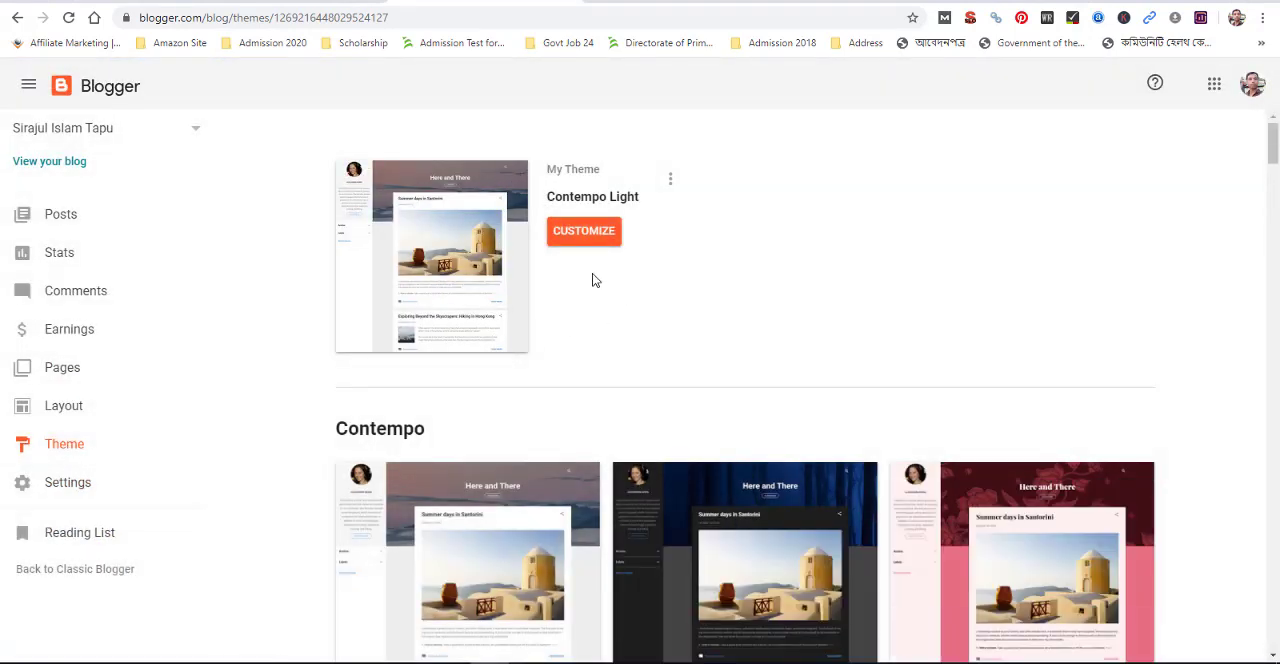
pyautogui.click(596, 237)
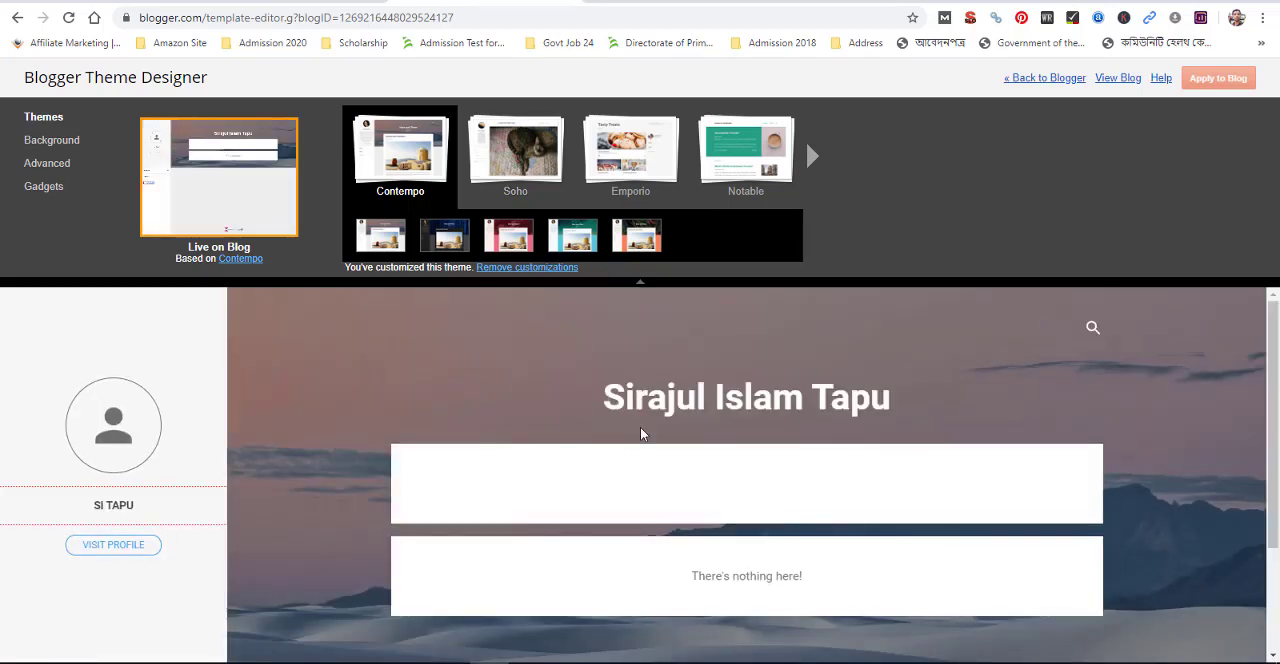
pyautogui.scroll(-2, 643, 428)
pyautogui.scroll(2, 646, 425)
pyautogui.scroll(-3, 769, 423)
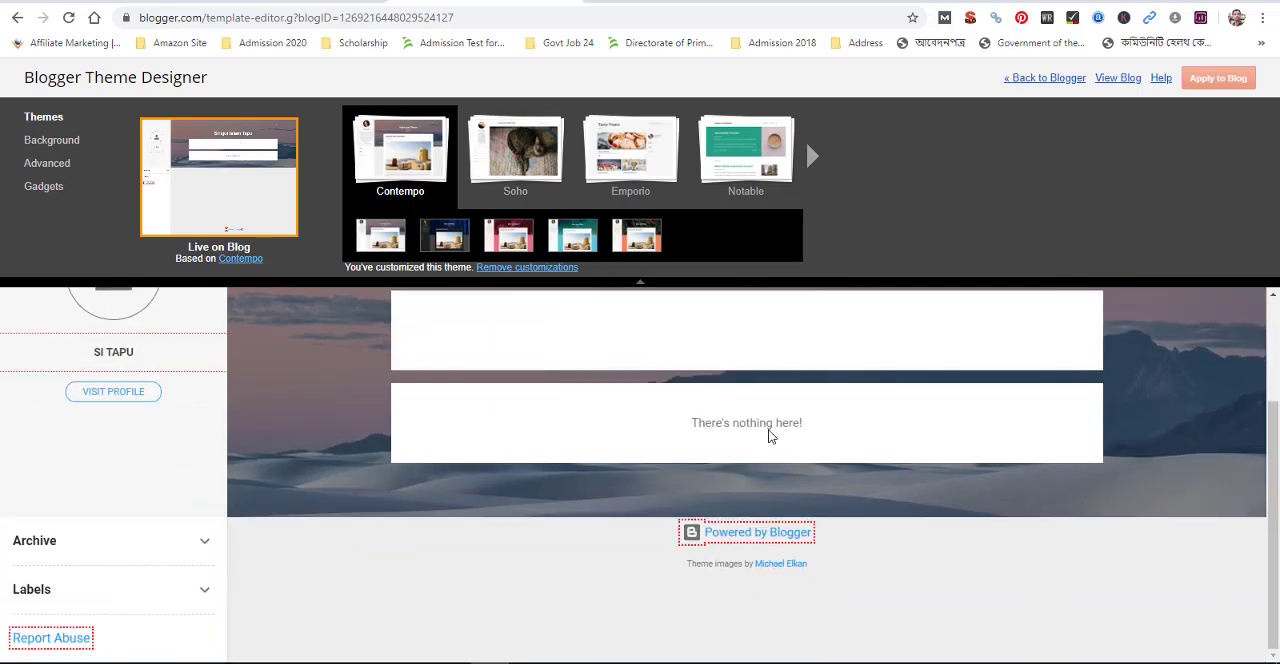
pyautogui.scroll(3, 371, 355)
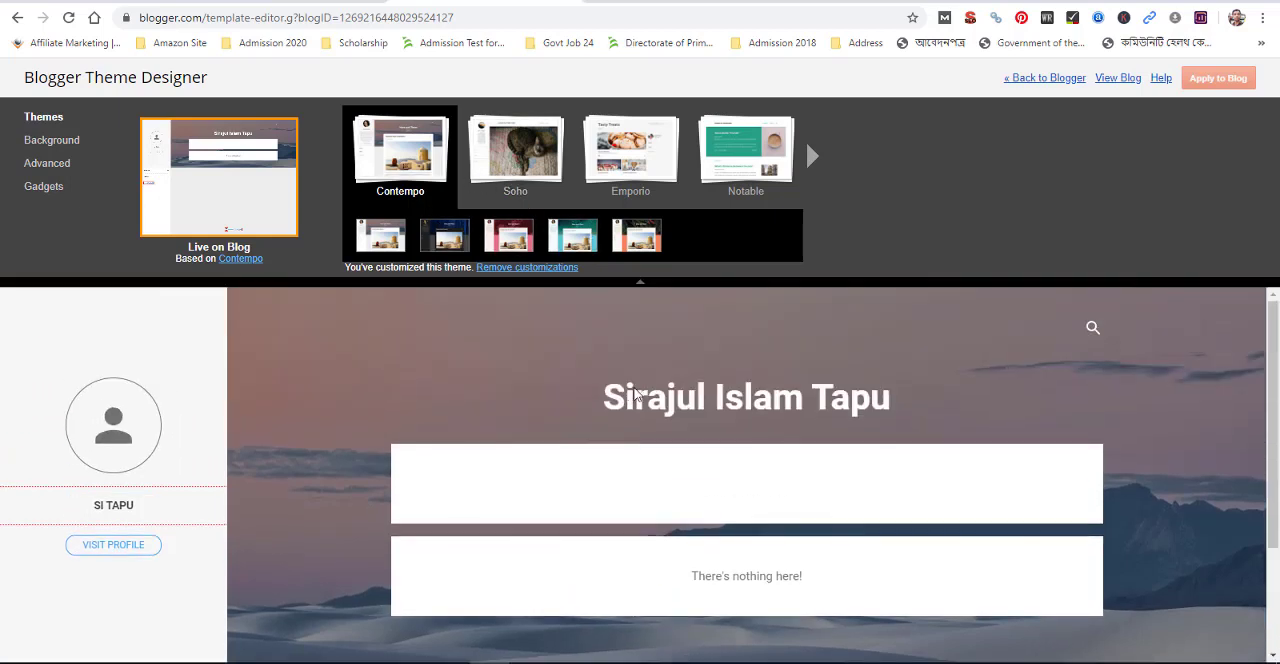
# Set the main color theme to the suggested yellow and remove the blog's background image
pyautogui.click(46, 145)
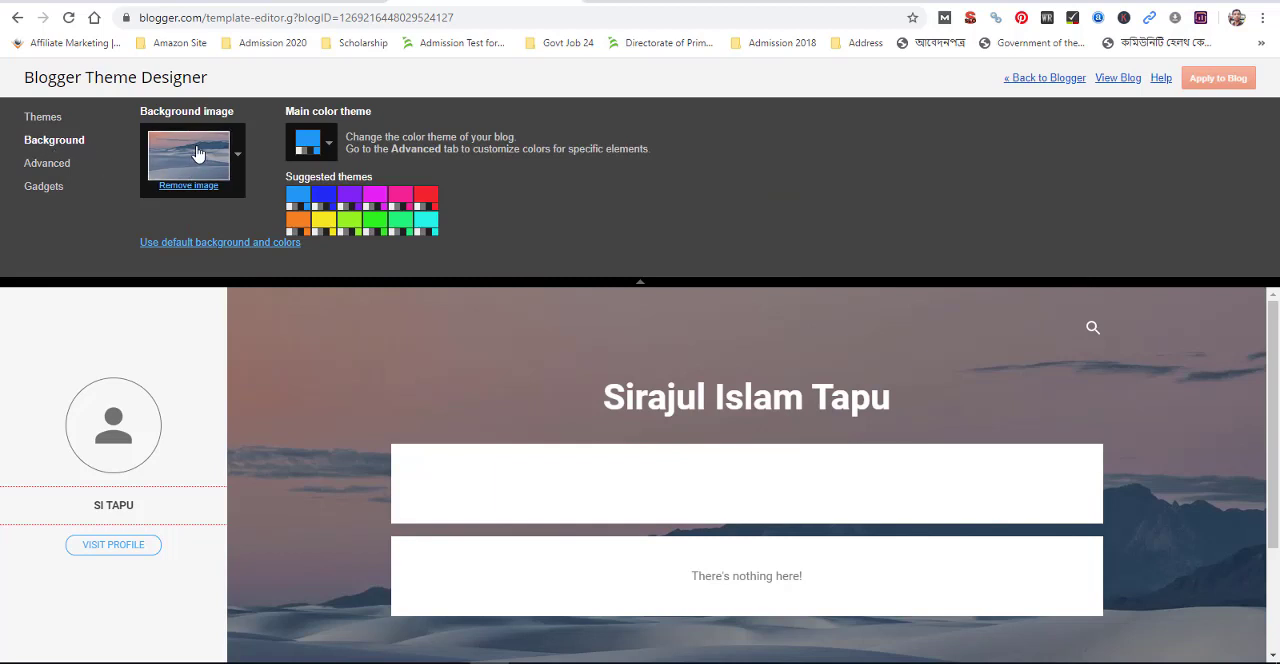
pyautogui.click(323, 222)
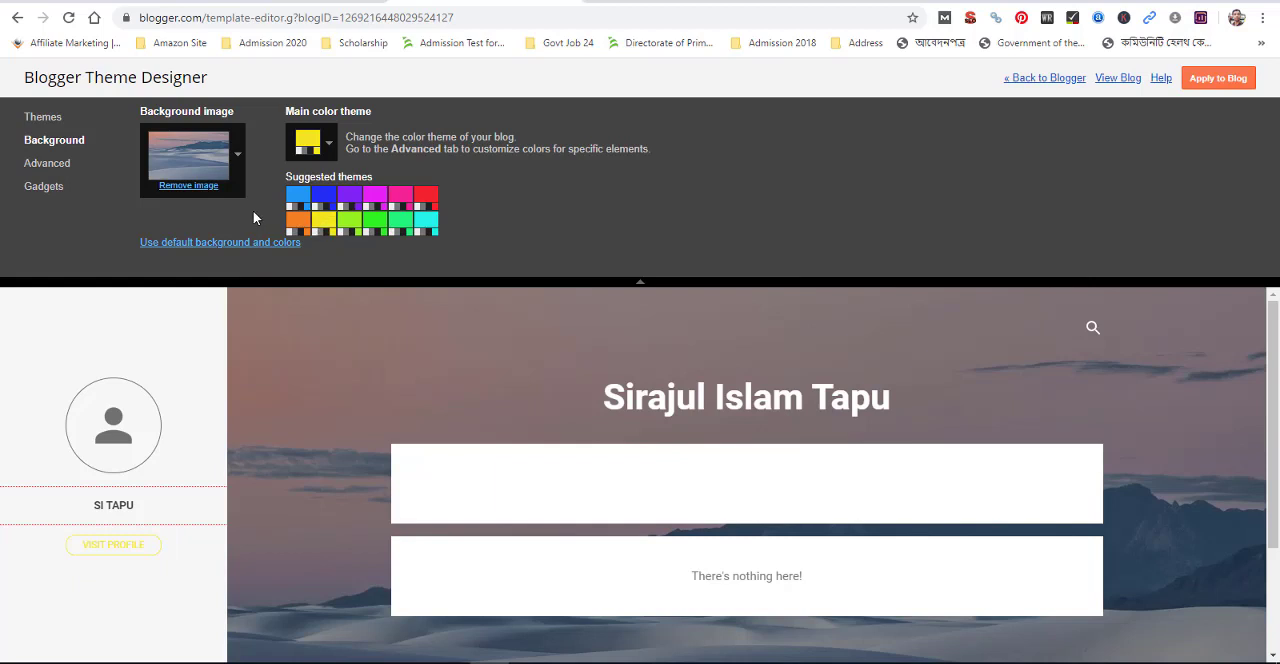
pyautogui.click(187, 187)
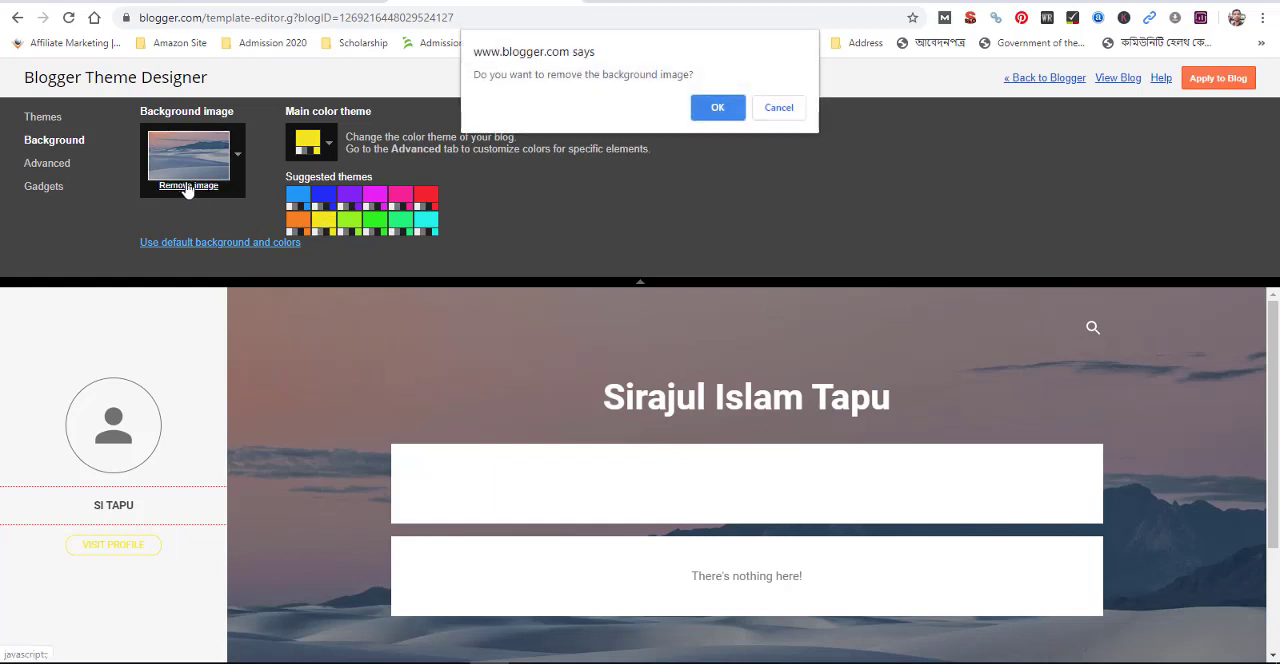
pyautogui.click(704, 107)
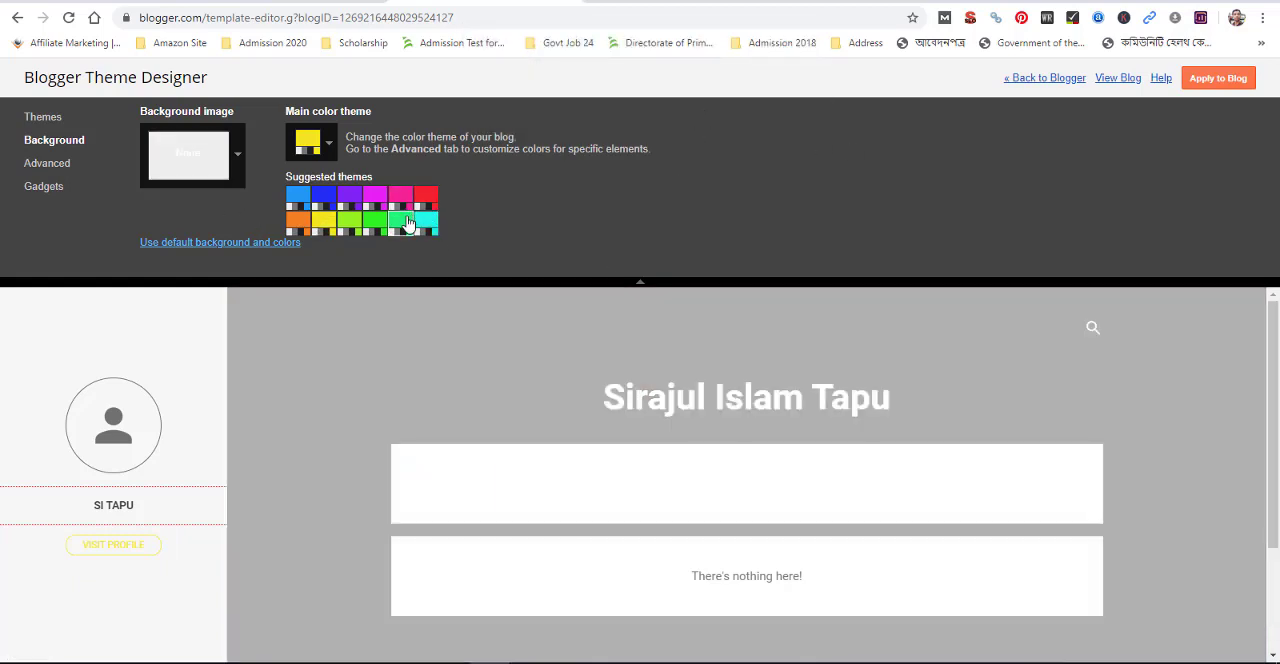
# Try several suggested main color themes, choose the red one and apply it to the blog
pyautogui.click(406, 220)
pyautogui.click(434, 198)
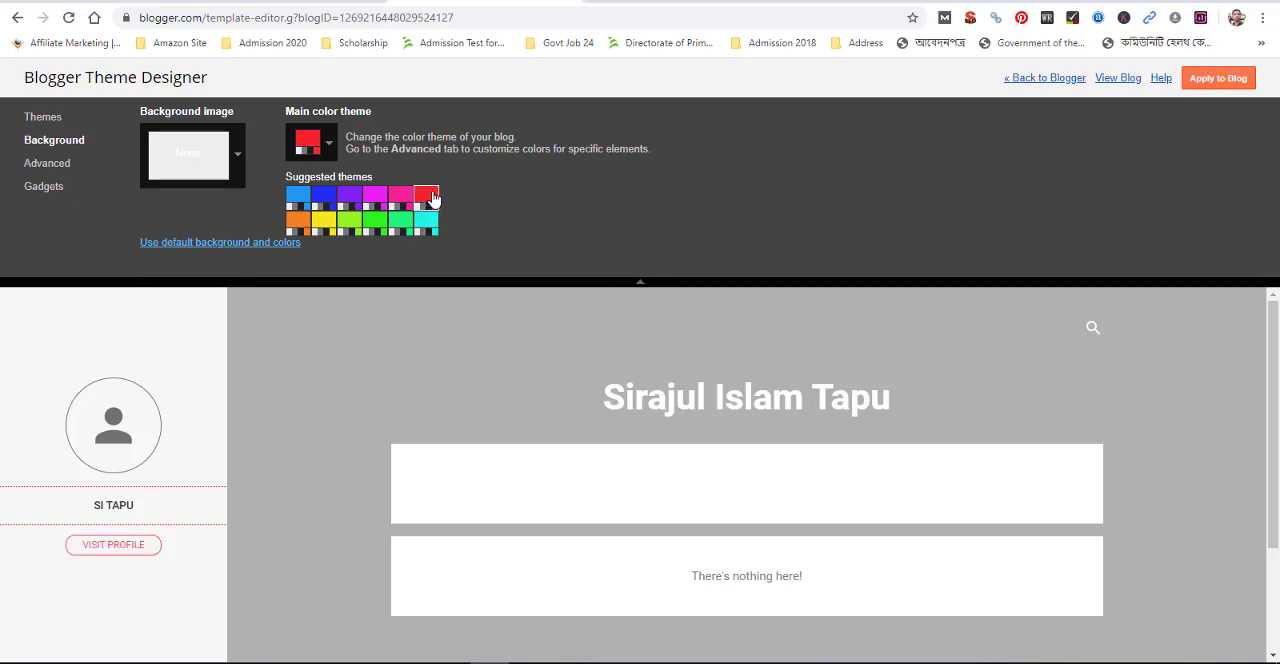
pyautogui.click(375, 222)
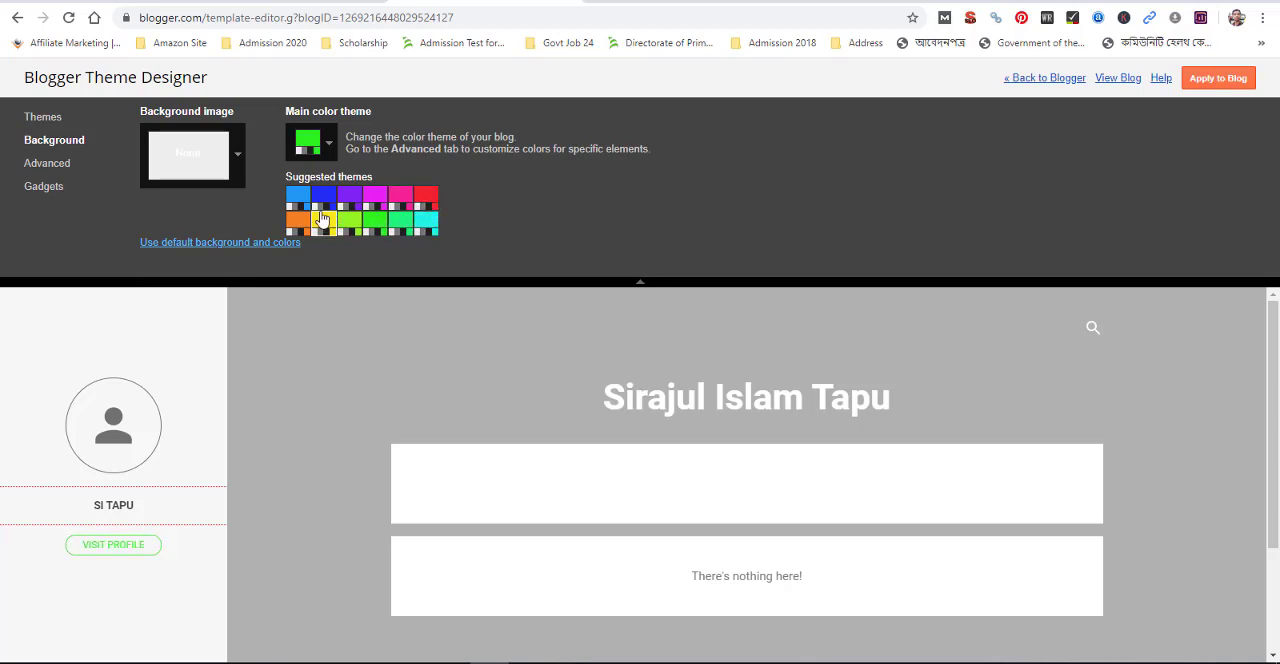
pyautogui.click(306, 206)
pyautogui.click(324, 200)
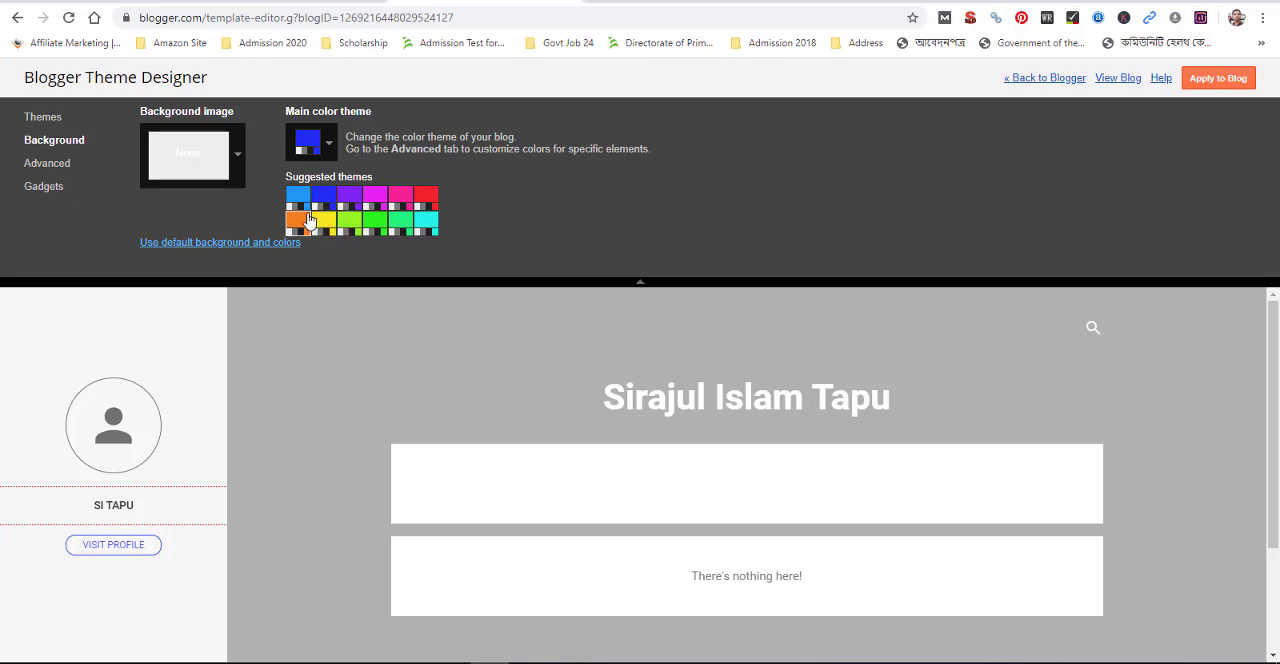
pyautogui.click(306, 219)
pyautogui.click(322, 219)
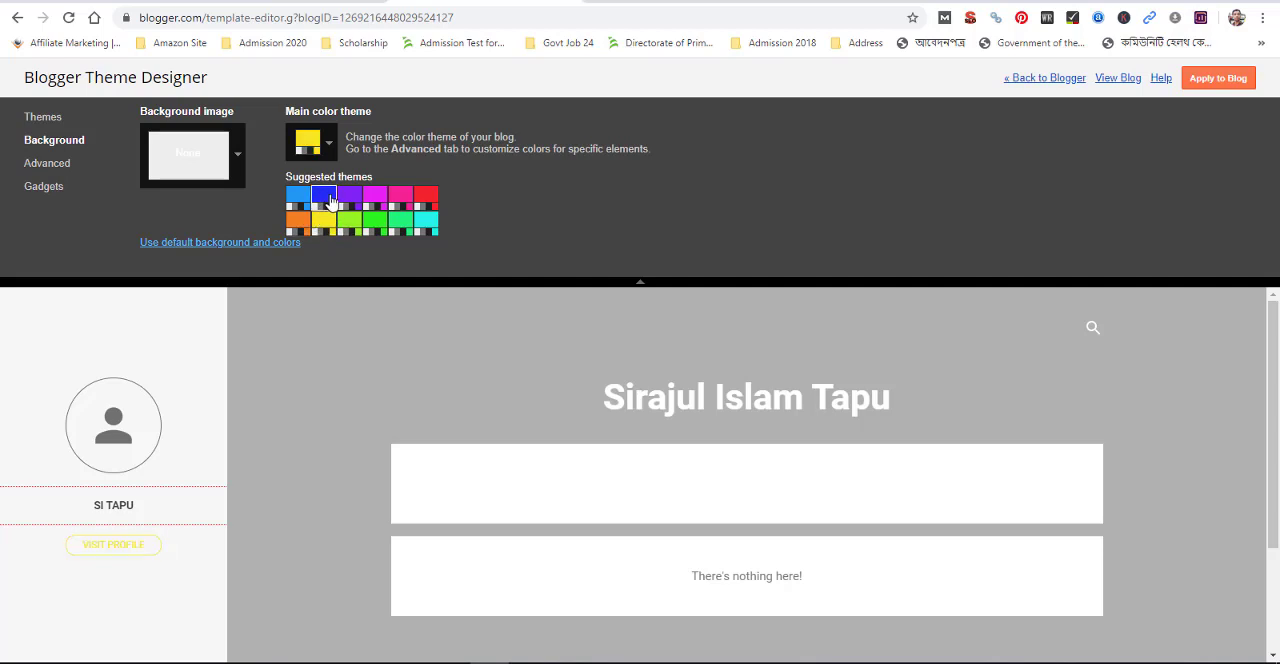
pyautogui.click(330, 200)
pyautogui.click(428, 200)
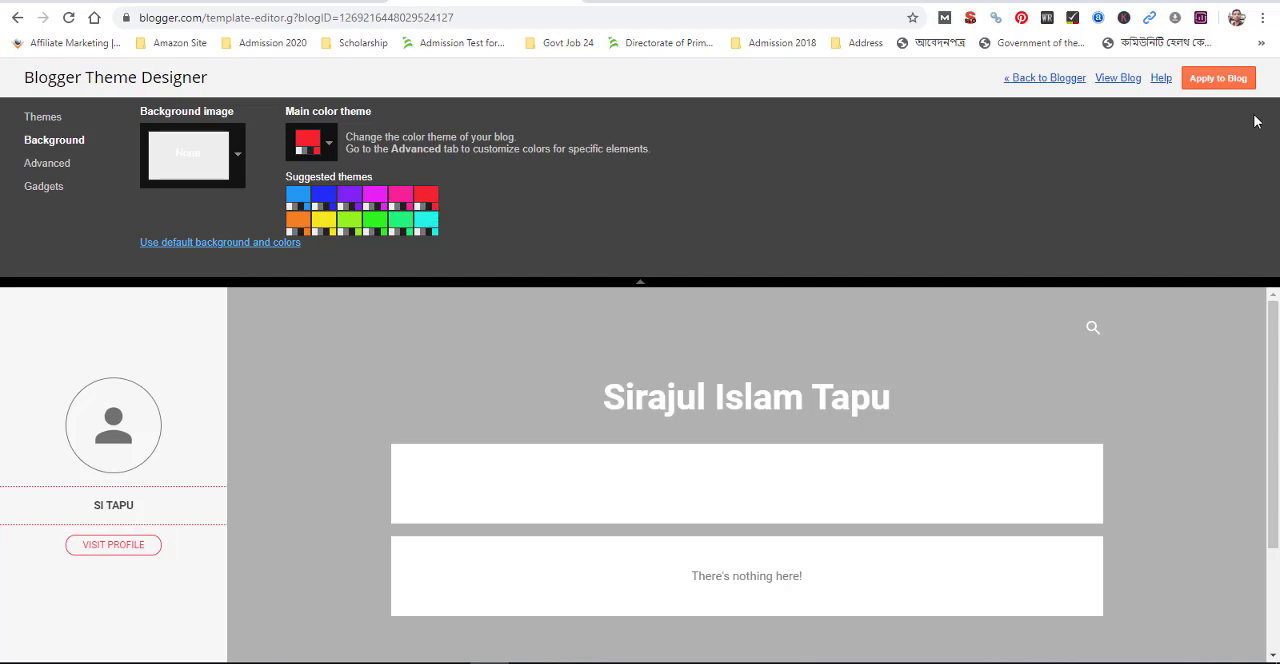
pyautogui.click(1224, 86)
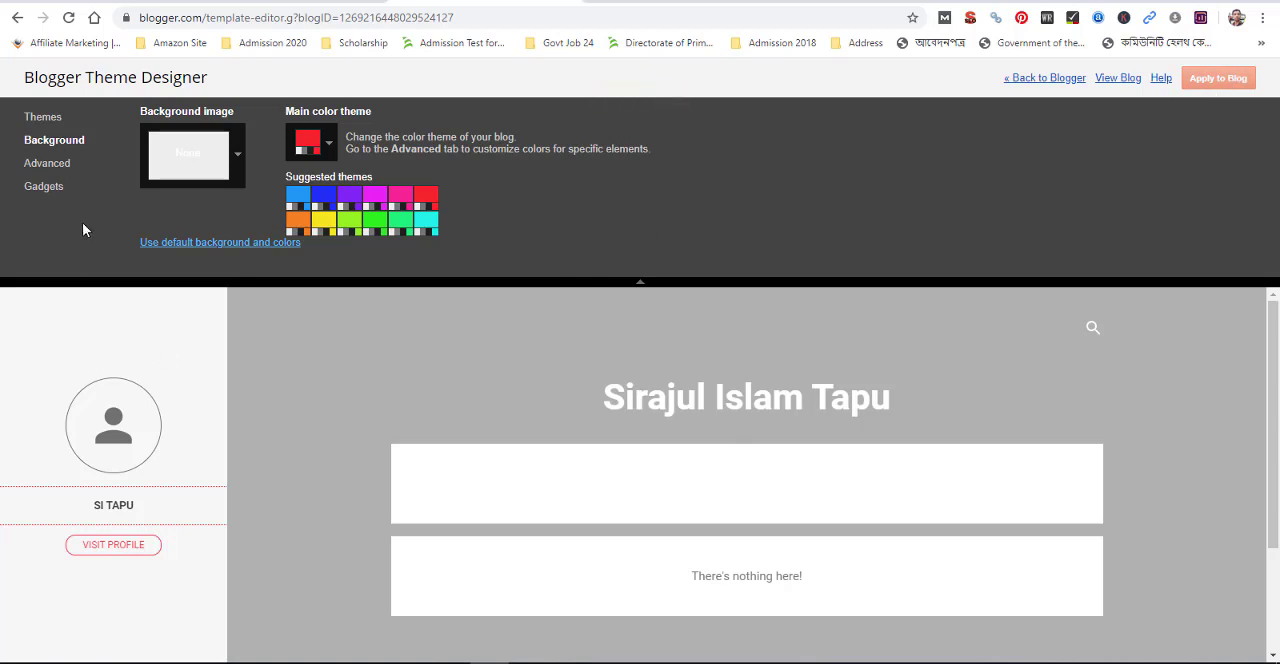
# Look through the Theme Designer's Advanced and Gadgets options, including the full list of advanced style categories
pyautogui.click(47, 168)
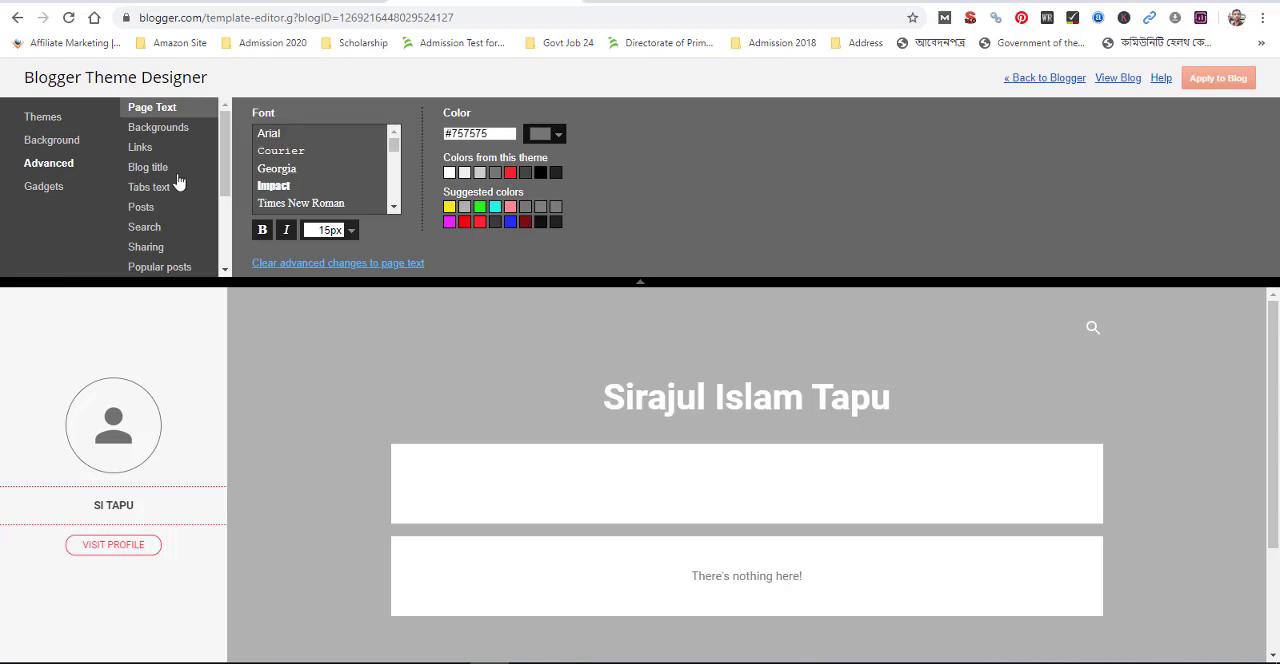
pyautogui.click(43, 186)
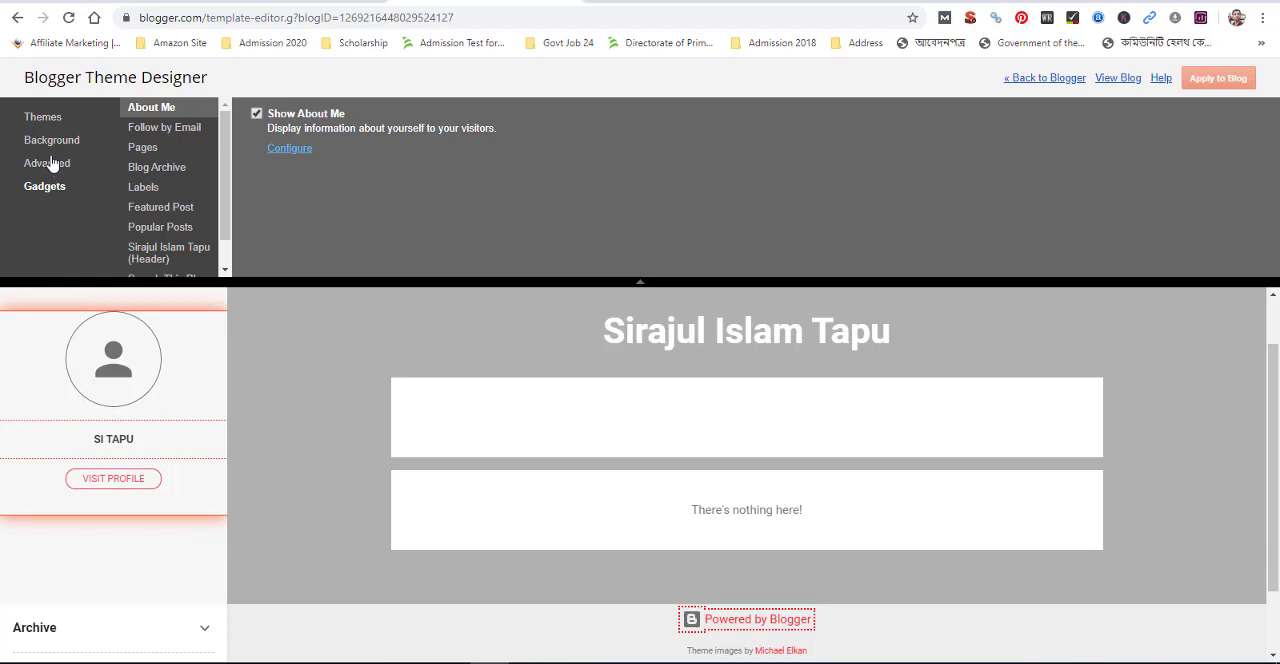
pyautogui.click(50, 164)
pyautogui.click(56, 187)
pyautogui.click(49, 164)
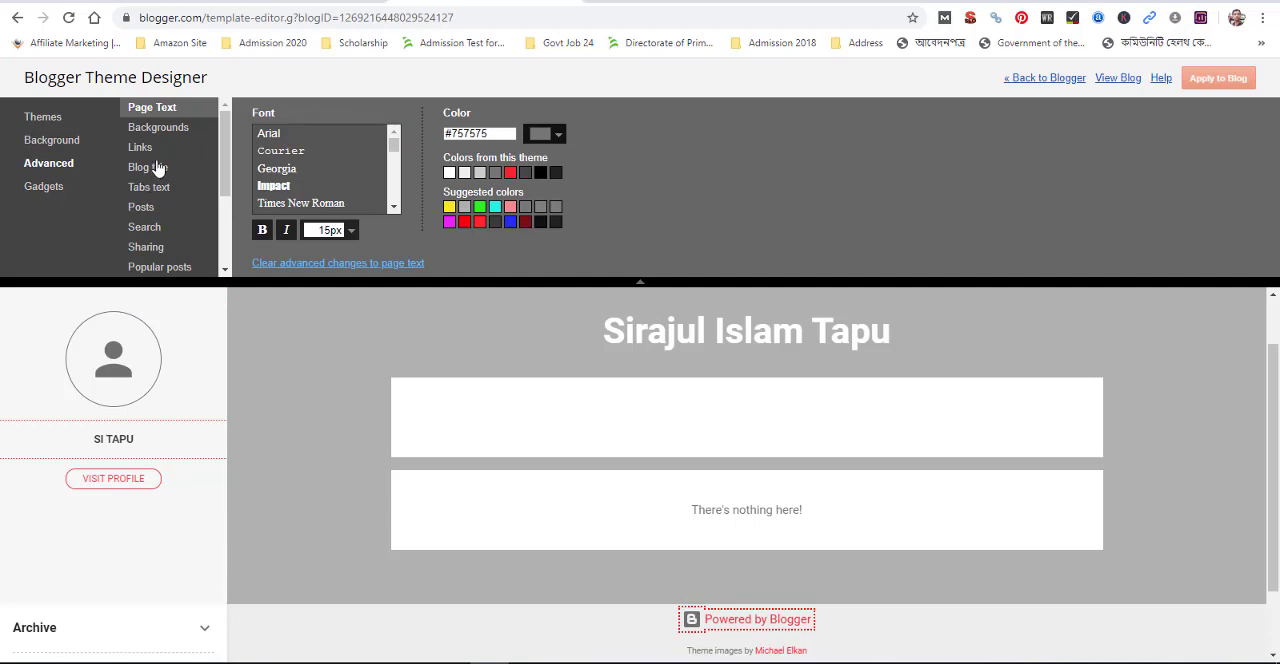
pyautogui.scroll(-1, 157, 160)
pyautogui.scroll(-2, 155, 160)
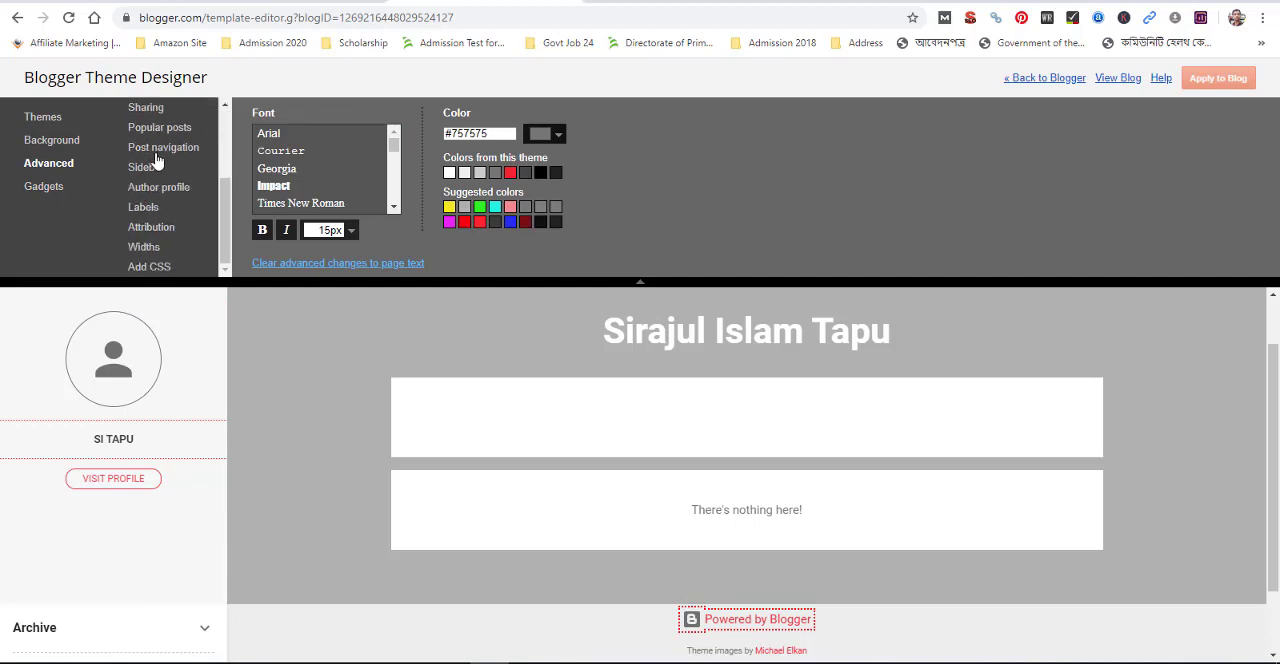
pyautogui.scroll(2, 158, 162)
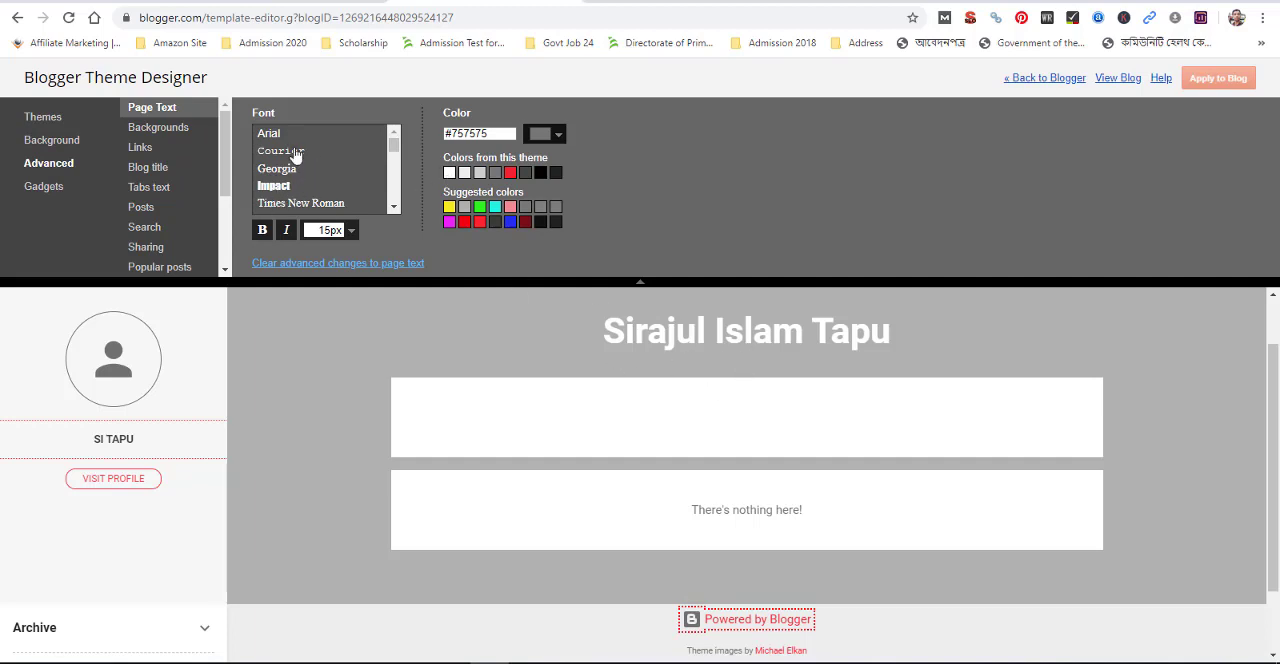
# Compare the Arial, Courier, Georgia and Times New Roman page text fonts, choose Impact and apply it to the blog
pyautogui.click(275, 139)
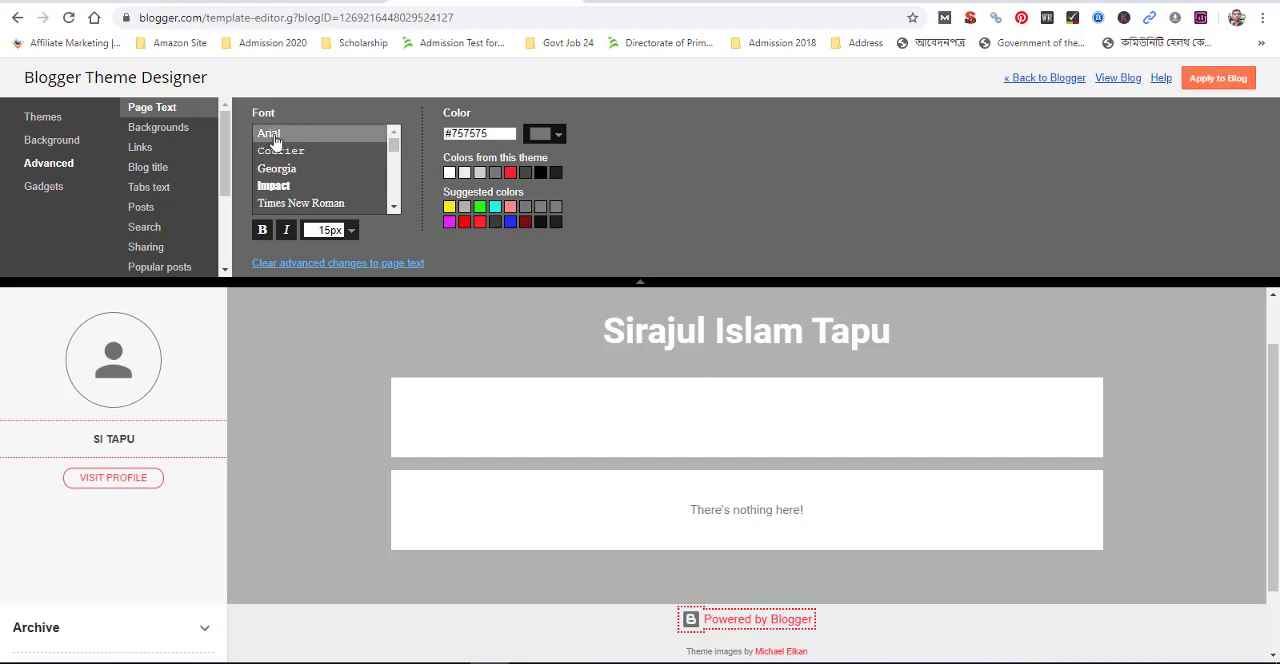
pyautogui.click(278, 153)
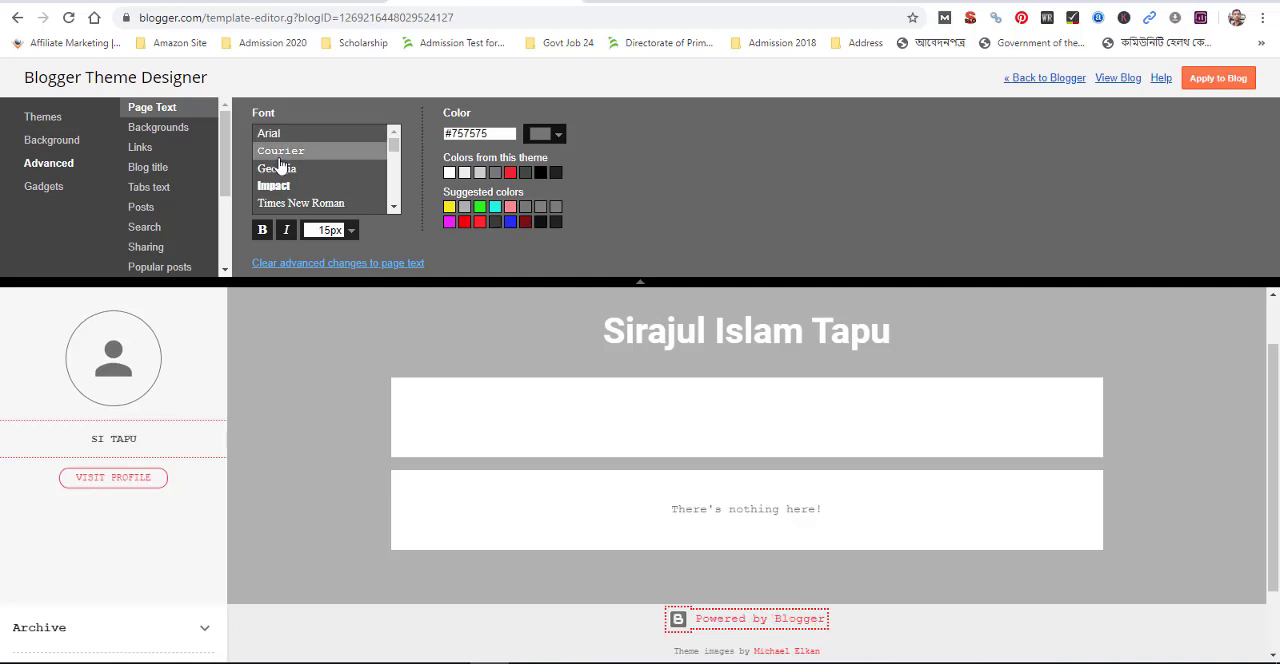
pyautogui.click(282, 170)
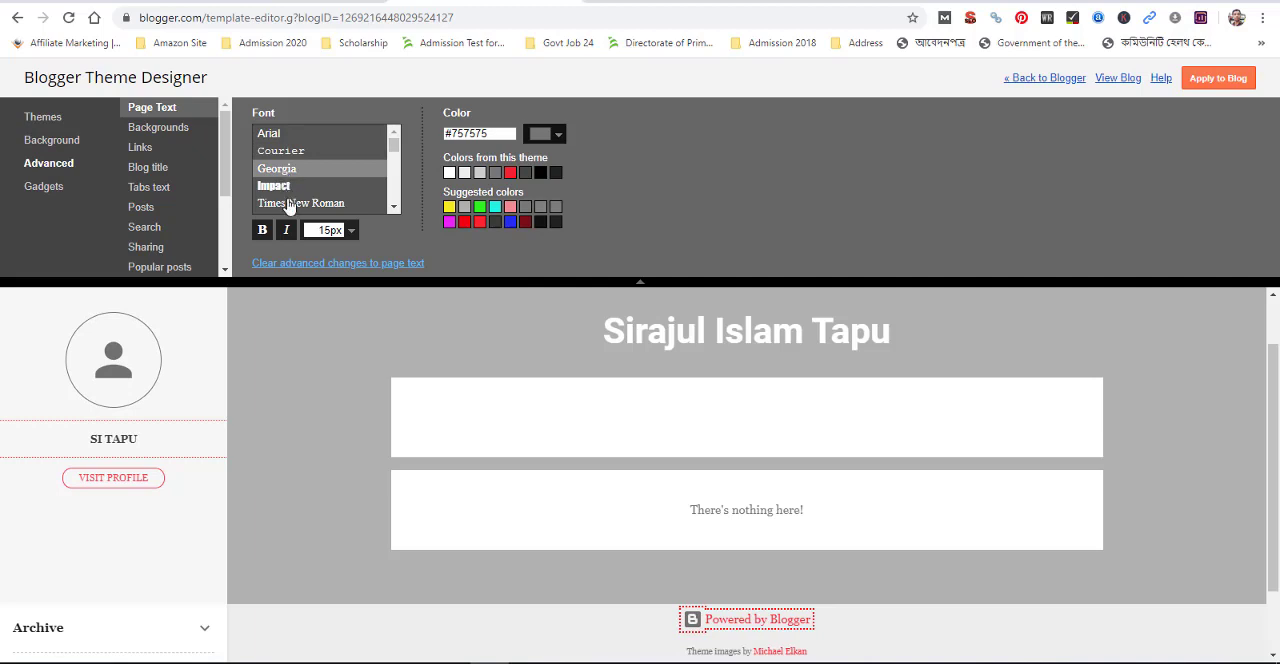
pyautogui.click(290, 205)
pyautogui.click(276, 187)
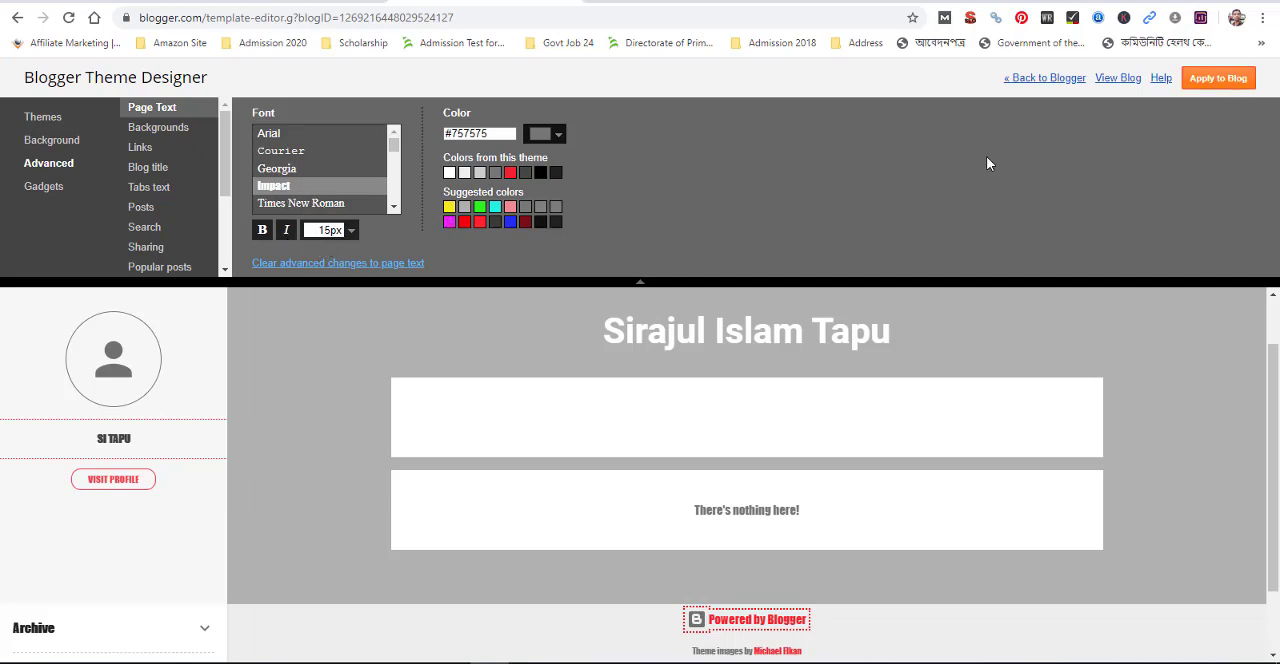
pyautogui.click(262, 231)
pyautogui.click(262, 231)
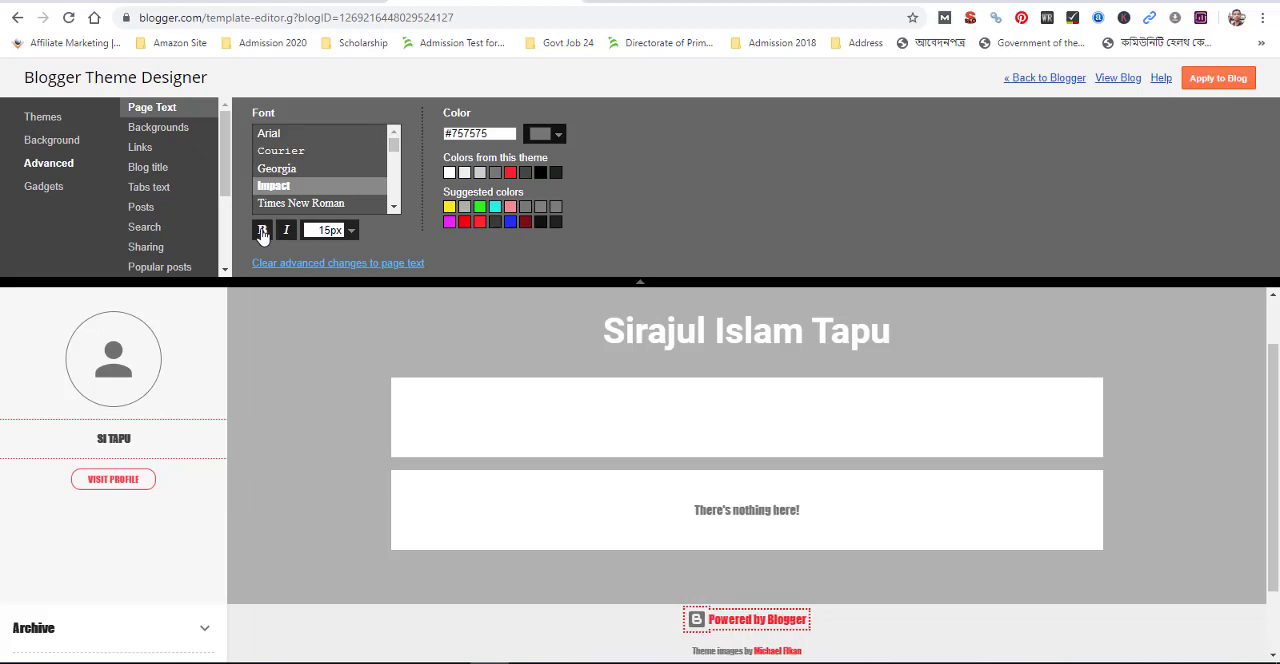
pyautogui.click(1224, 80)
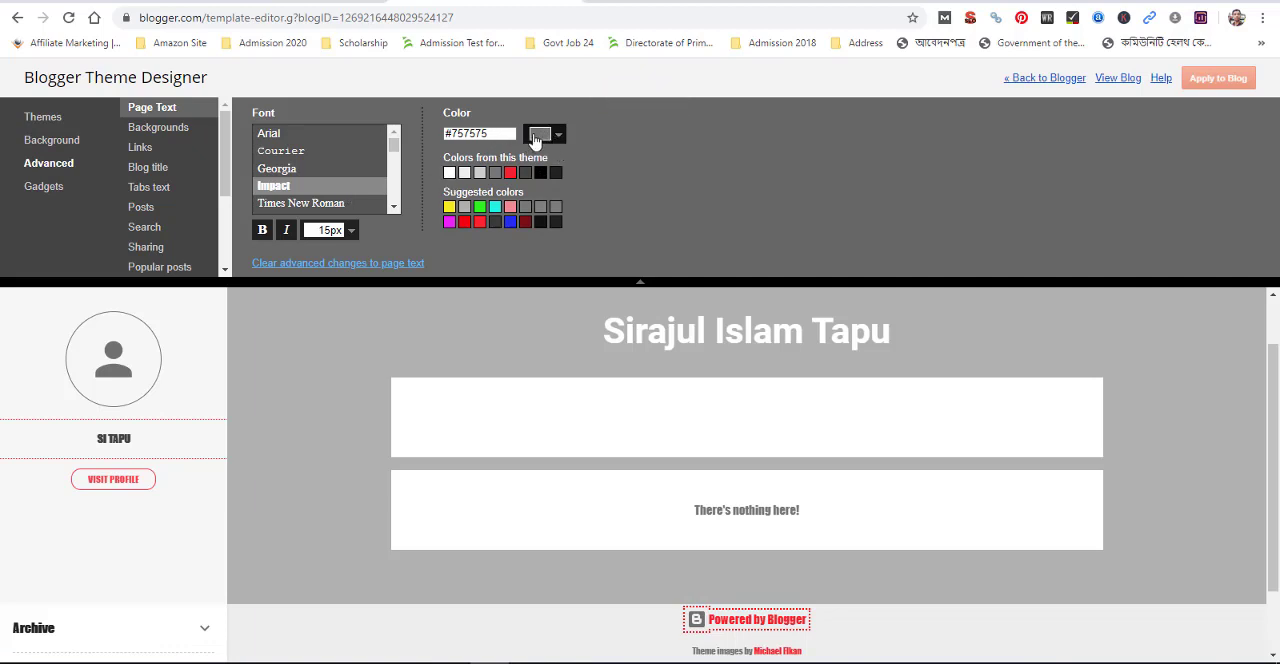
# Set the page text color to the suggested dark gray #222222 and apply it to the blog
pyautogui.click(544, 225)
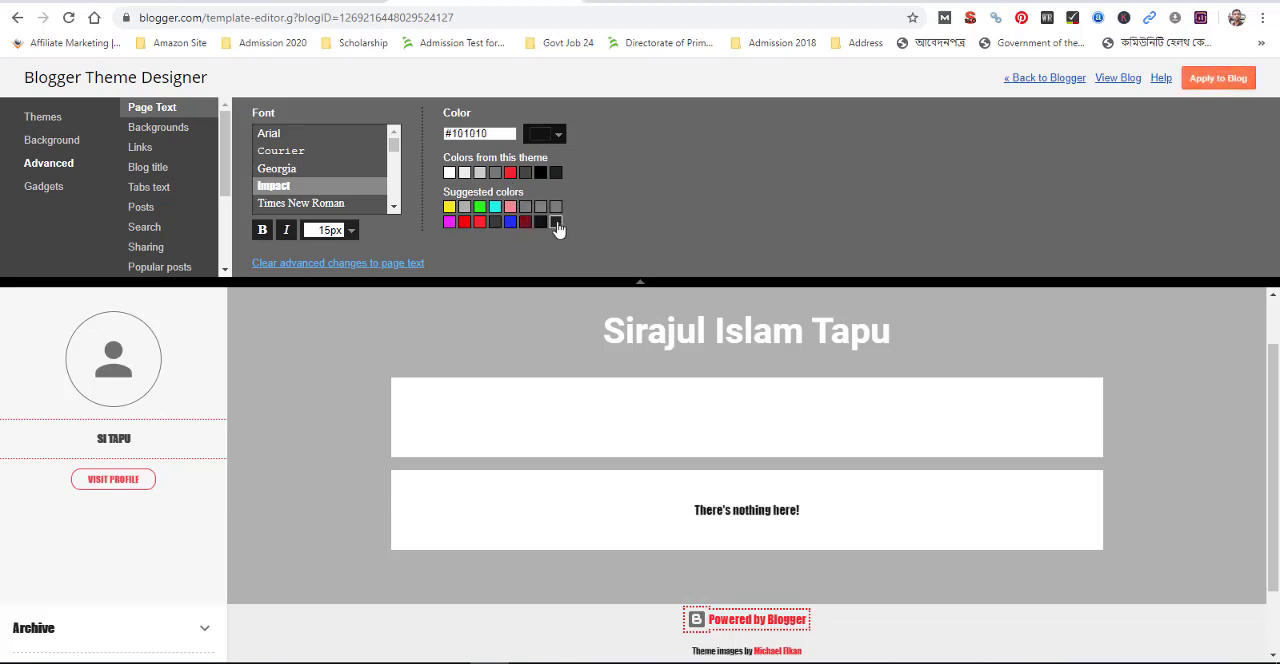
pyautogui.click(556, 223)
pyautogui.click(1215, 80)
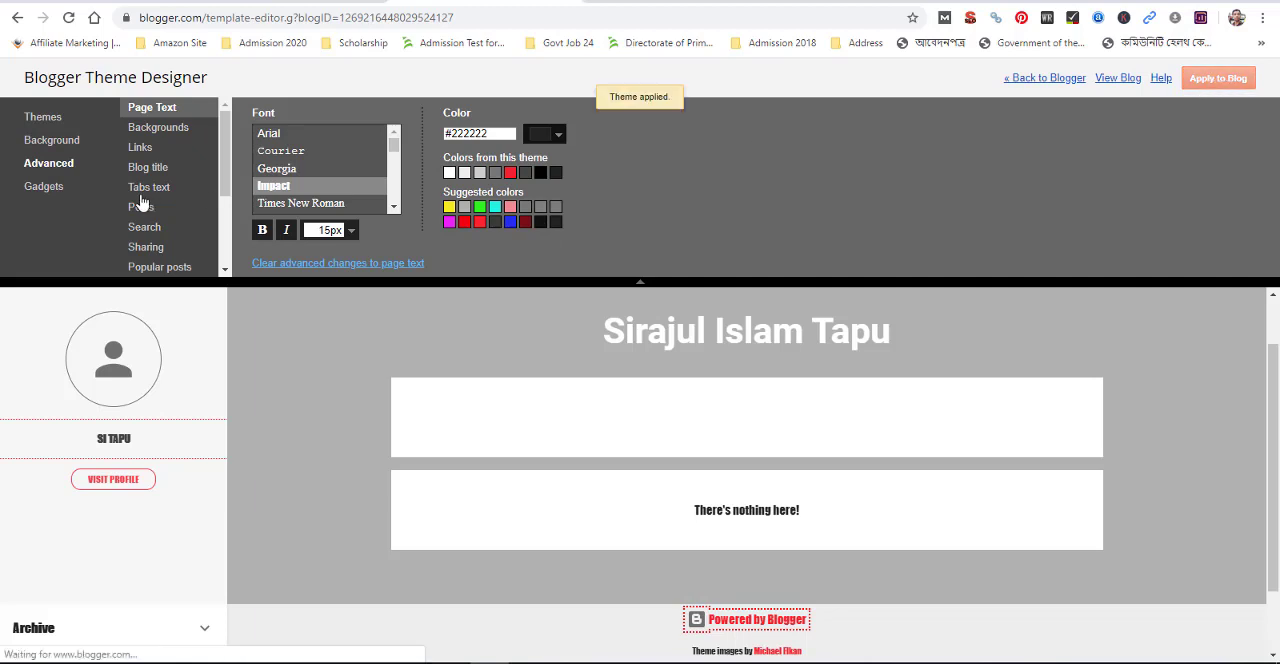
# Set the background height in the advanced background settings to 521 px
pyautogui.click(150, 130)
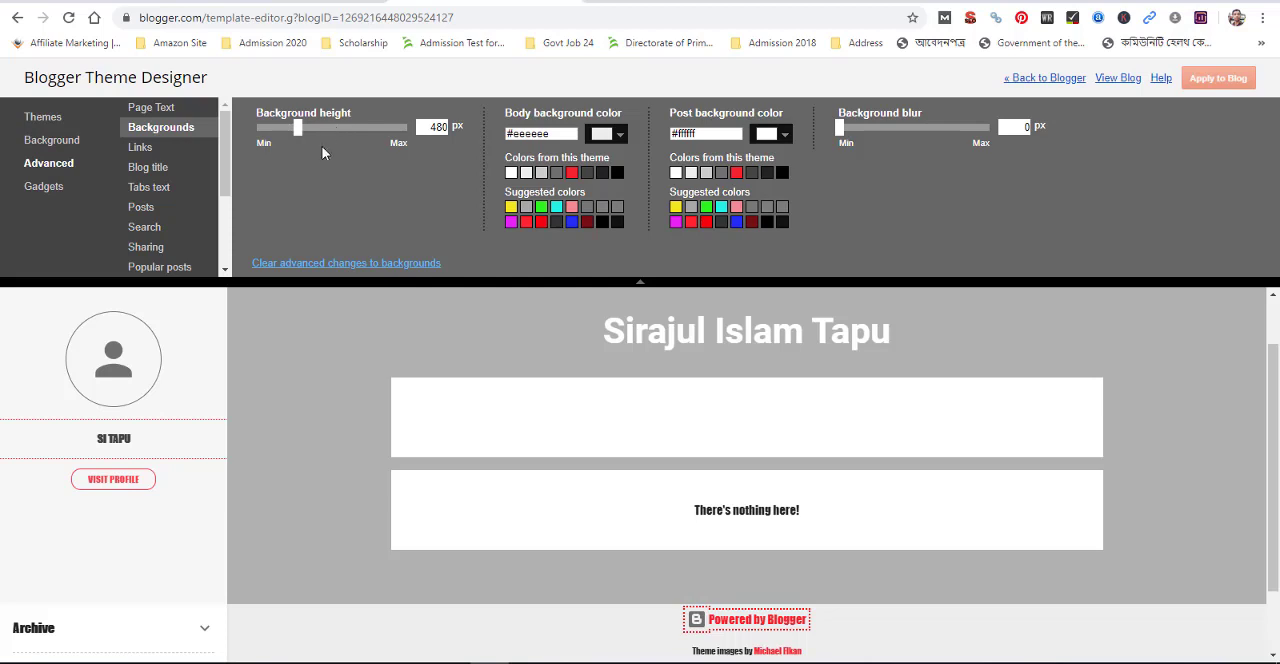
pyautogui.moveTo(301, 142); pyautogui.dragTo(328, 148)
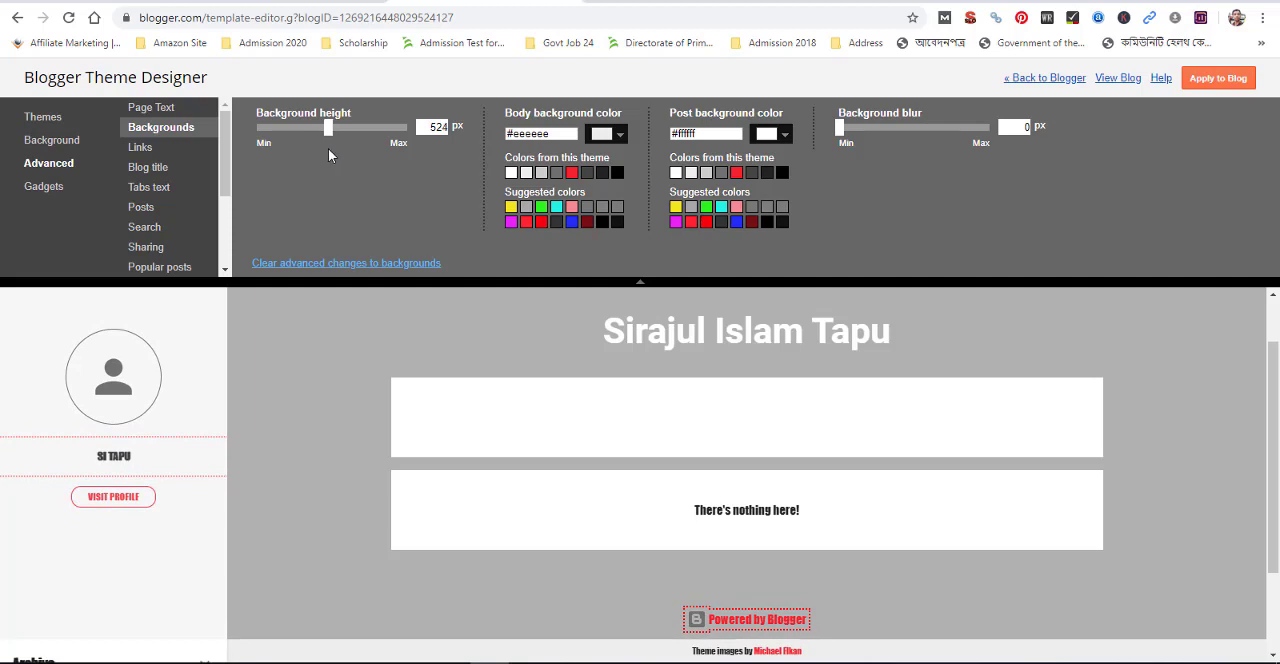
pyautogui.moveTo(328, 148); pyautogui.dragTo(326, 174)
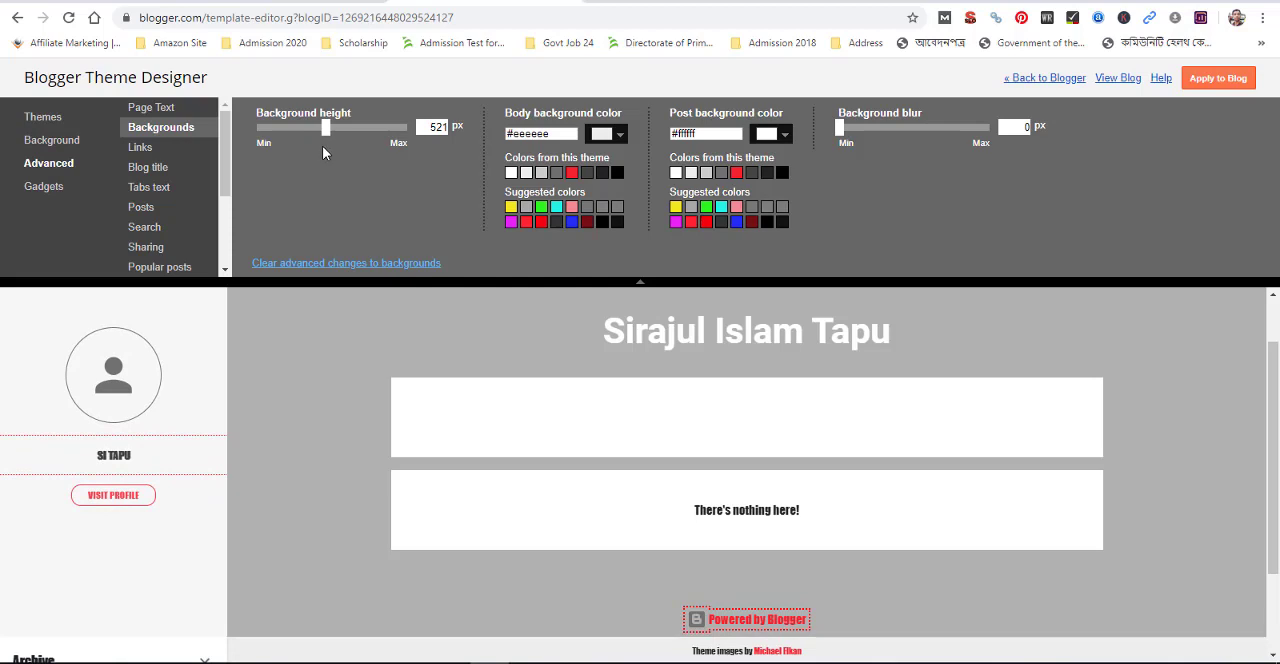
# Set the background height to 520 px and the body background color to white #ffffff
pyautogui.moveTo(325, 131); pyautogui.dragTo(323, 131)
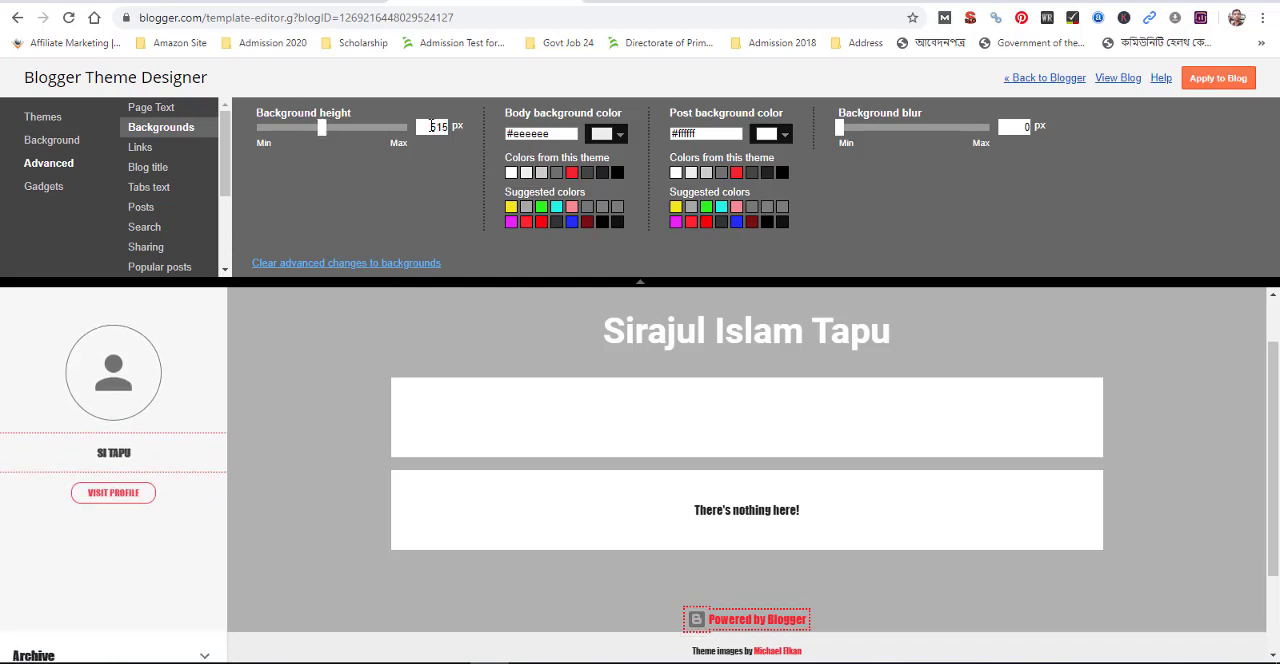
pyautogui.moveTo(430, 127); pyautogui.dragTo(455, 126)
pyautogui.write('520')
pyautogui.click(463, 199)
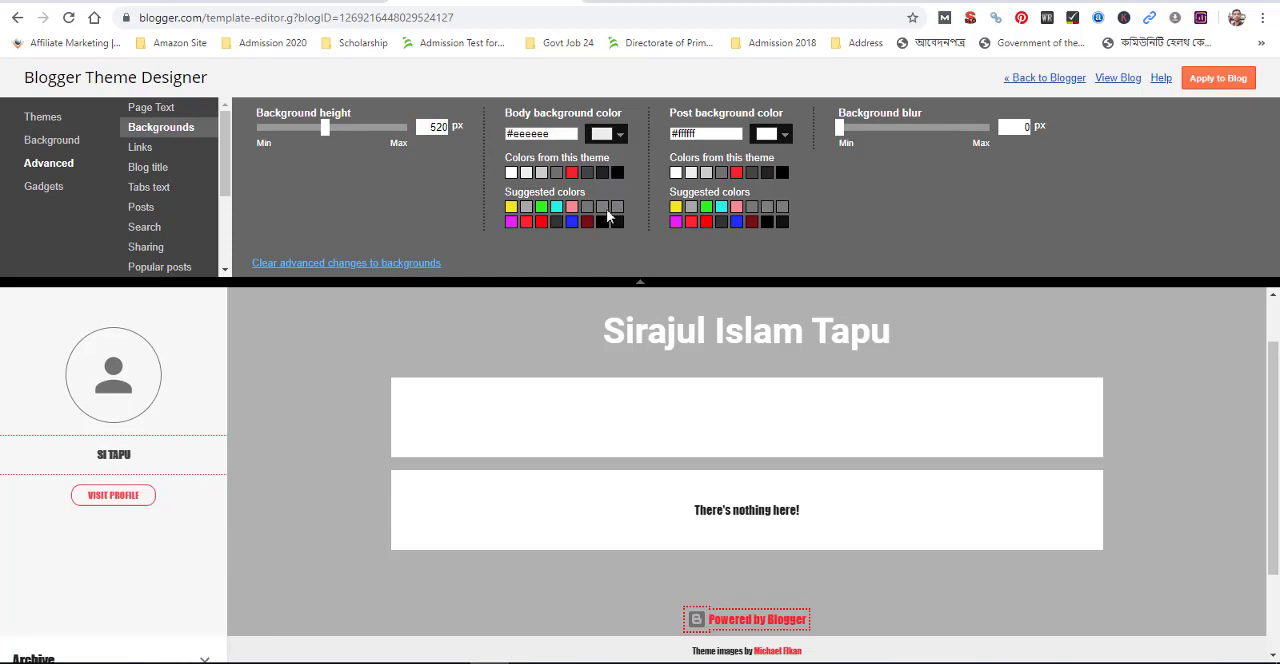
pyautogui.click(572, 173)
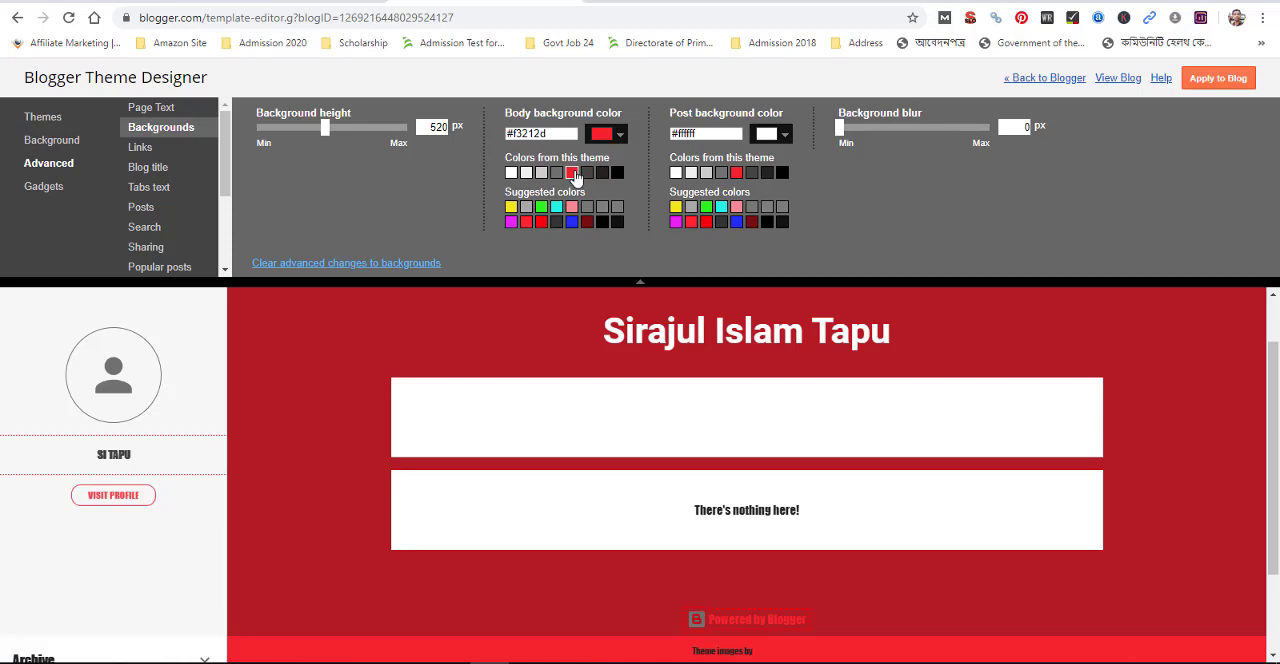
pyautogui.click(511, 173)
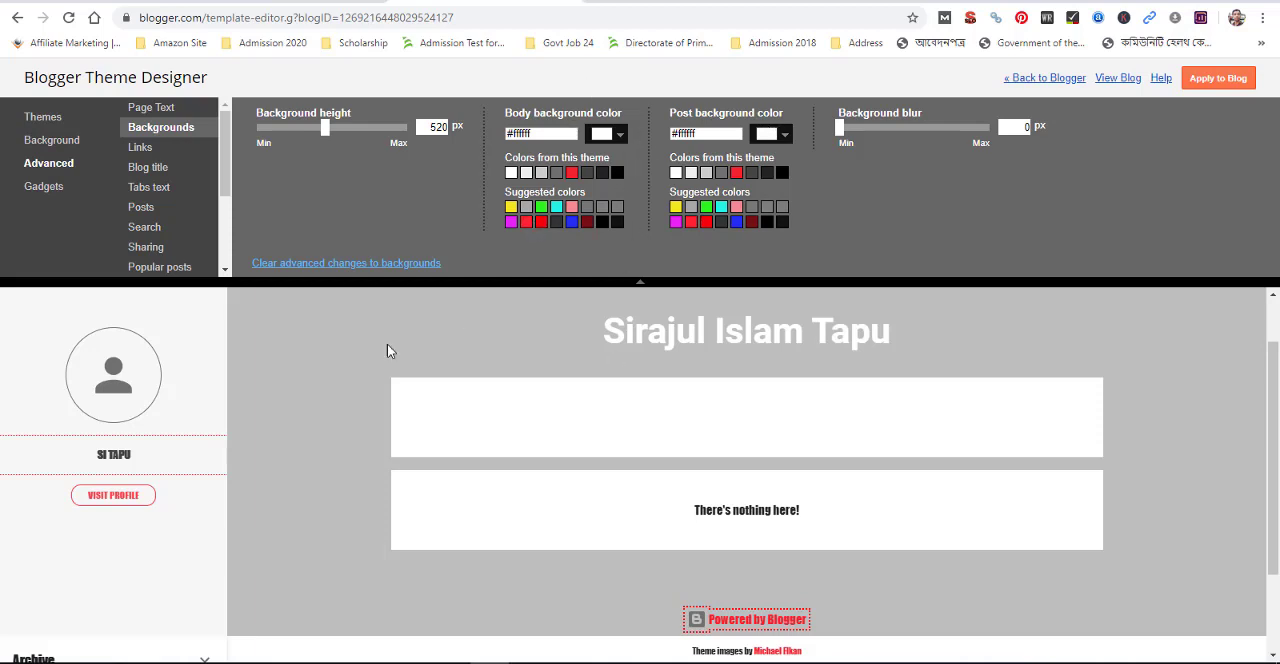
# Preview light gray #cccccc, dark red #791016, pink #f38a90 and other swatches as the post background color, and return it to white #ffffff
pyautogui.click(703, 174)
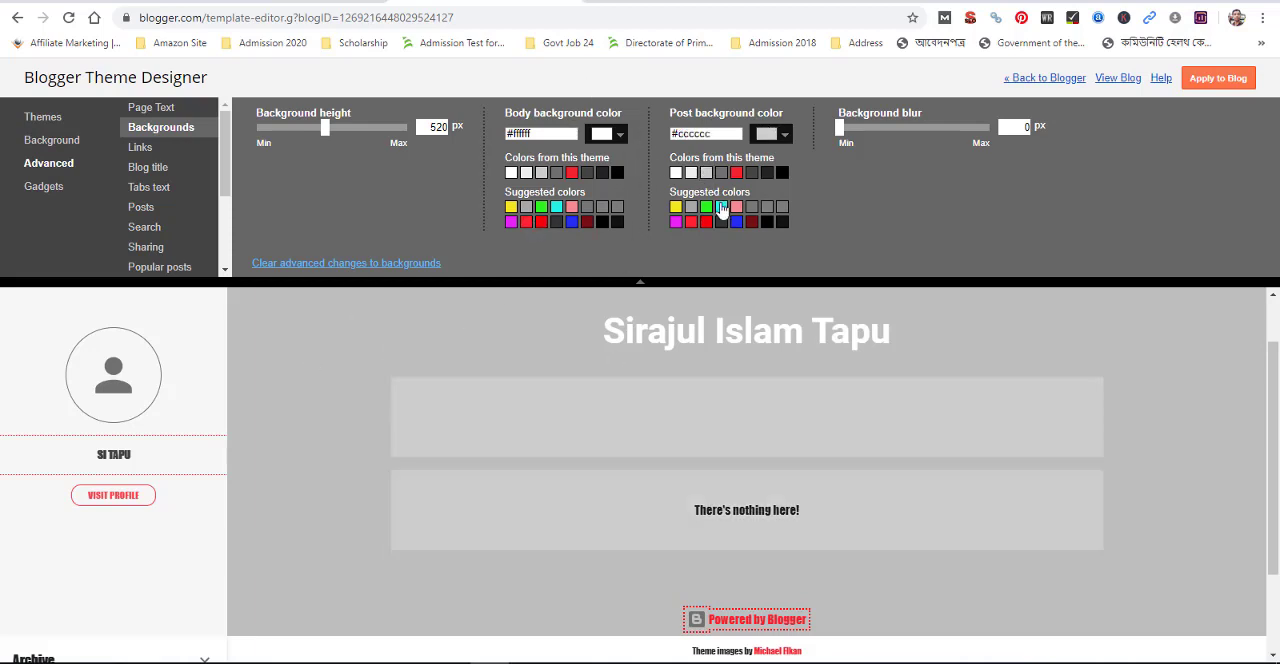
pyautogui.click(722, 208)
pyautogui.click(751, 221)
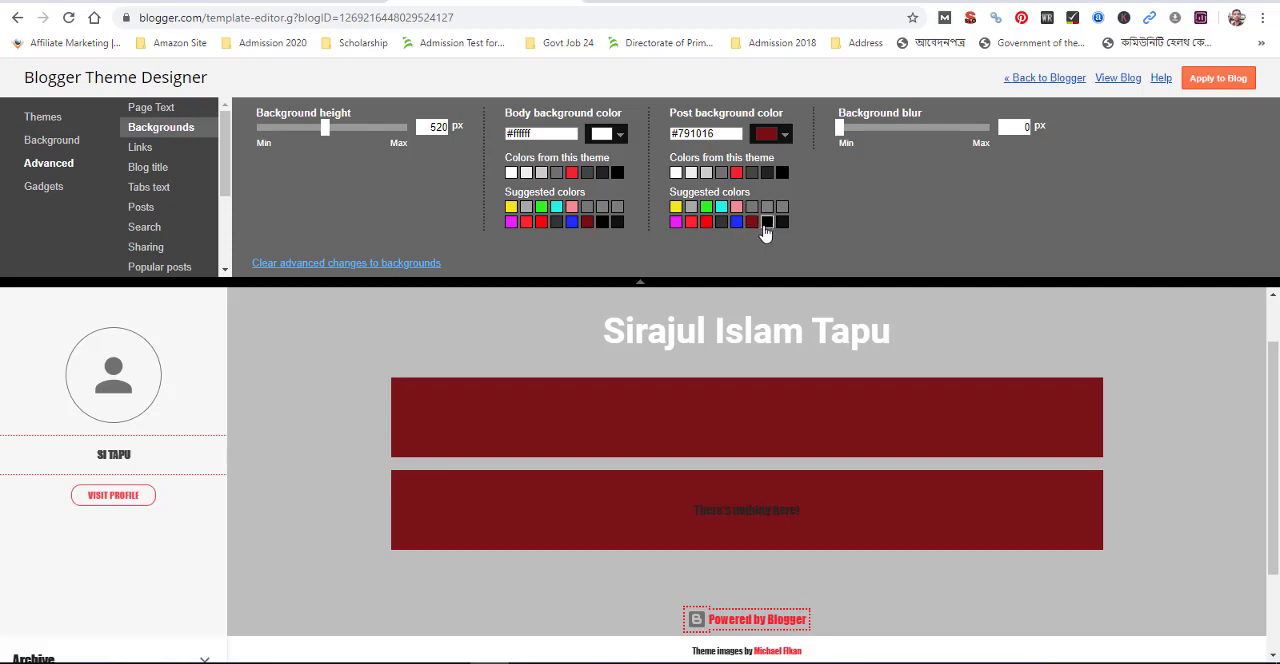
pyautogui.click(767, 221)
pyautogui.click(767, 207)
pyautogui.click(737, 206)
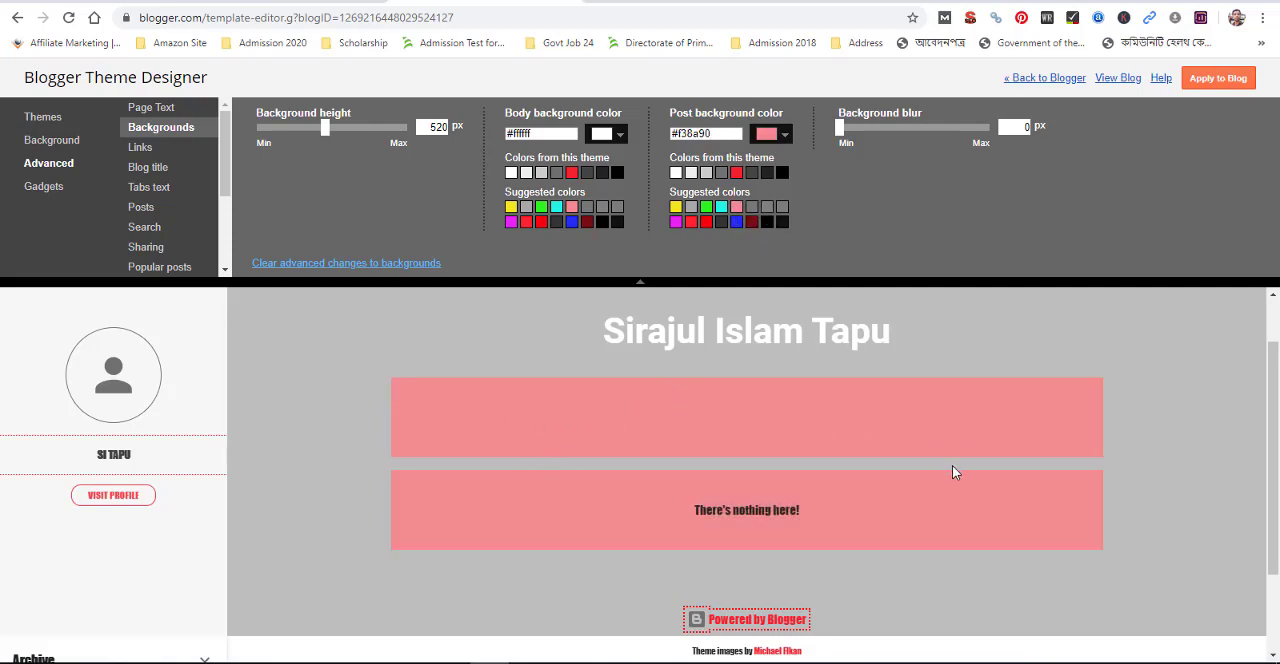
pyautogui.click(676, 173)
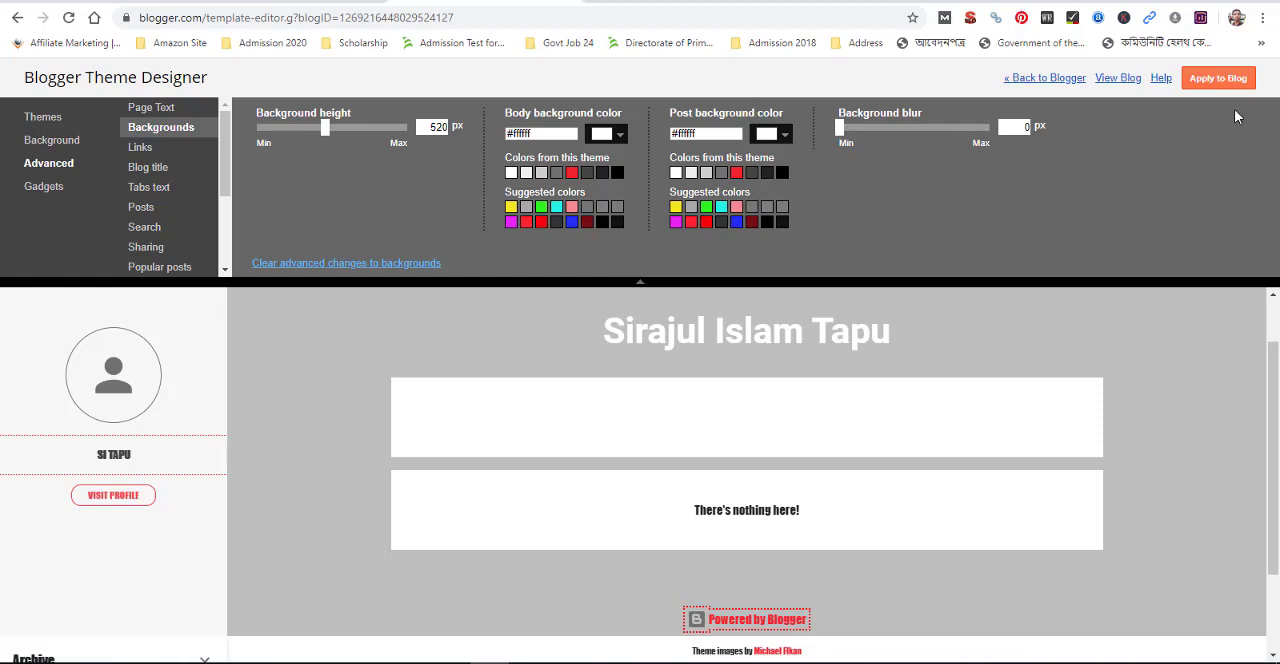
# Try out the background blur and apply the advanced background changes to the blog
pyautogui.moveTo(838, 133)
pyautogui.mouseDown()
pyautogui.moveTo(872, 133)
pyautogui.moveTo(846, 131)
pyautogui.mouseUp()
pyautogui.click(1214, 80)
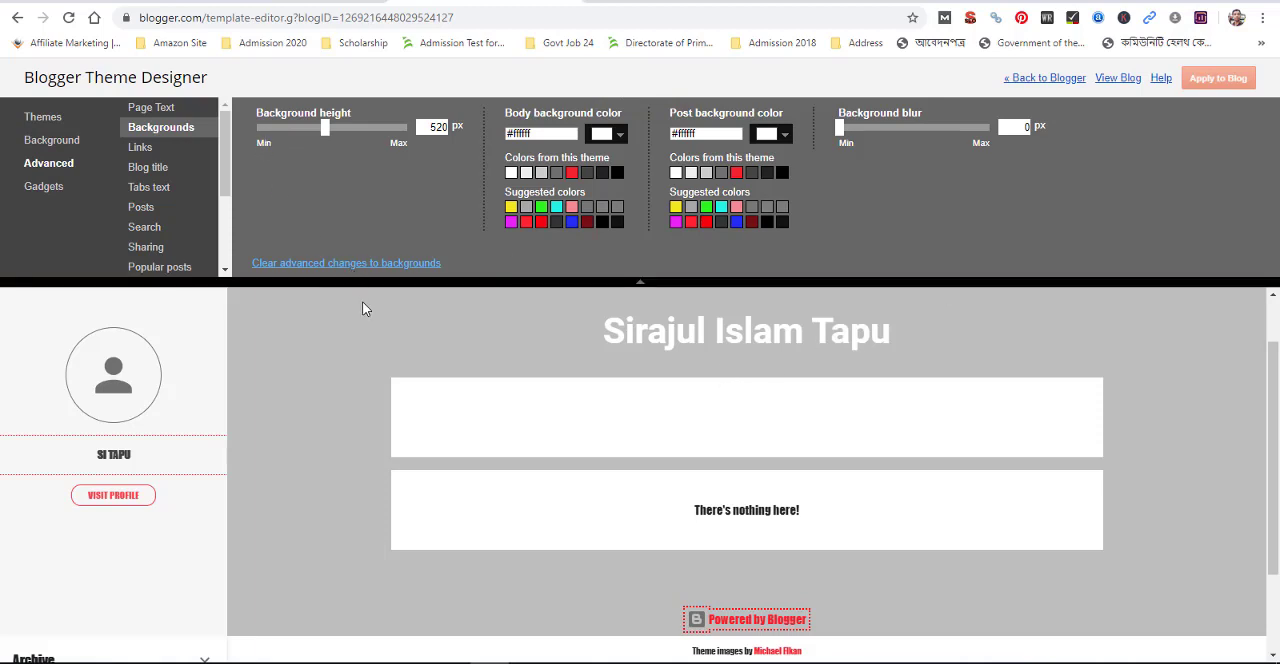
# Set the link color and the visited link color to the suggested magenta #e621f3 and apply them to the blog
pyautogui.click(141, 148)
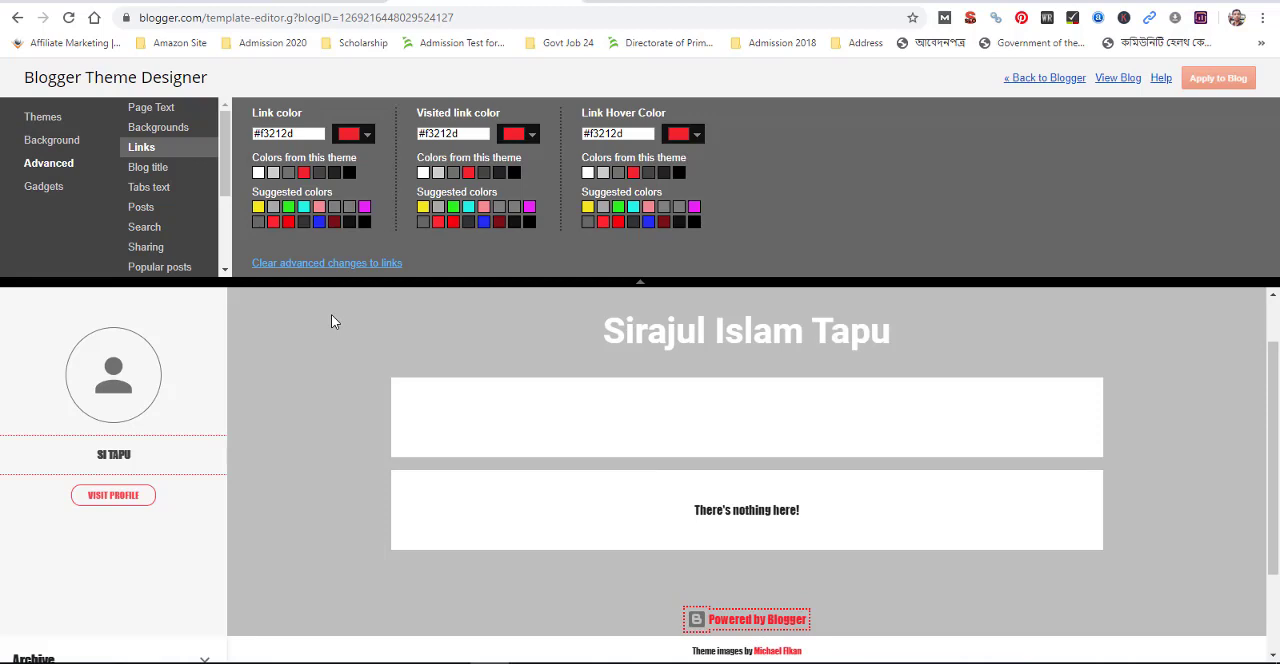
pyautogui.click(364, 207)
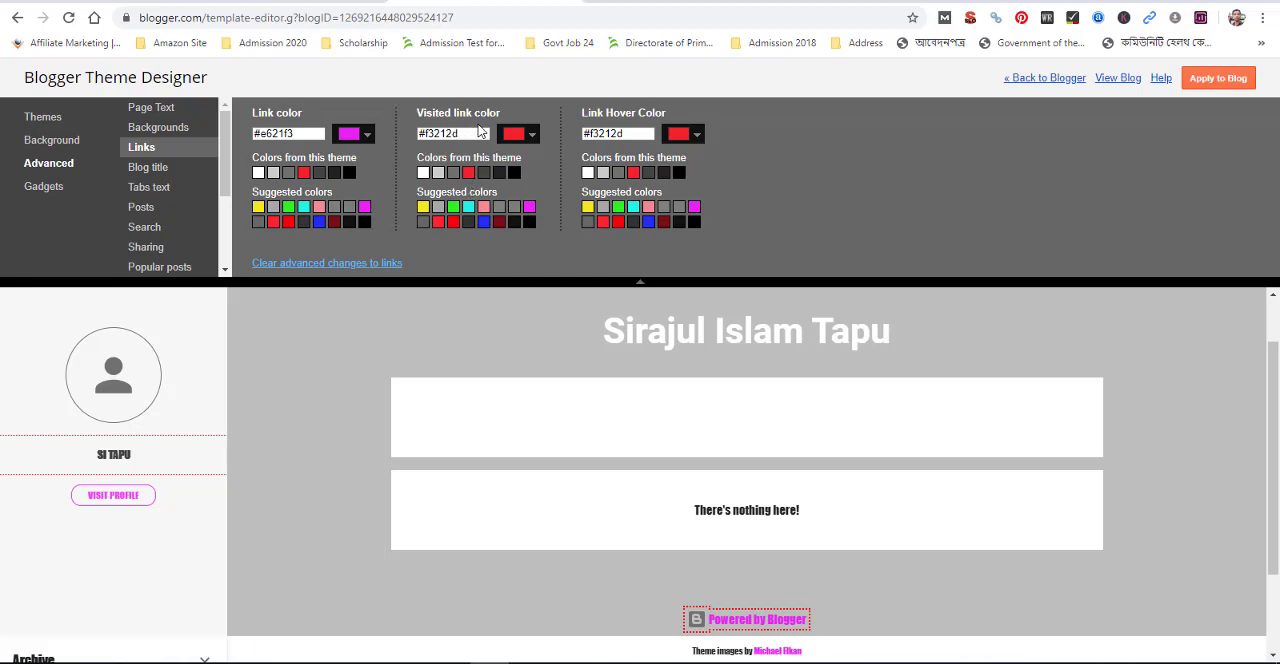
pyautogui.click(514, 207)
pyautogui.click(454, 207)
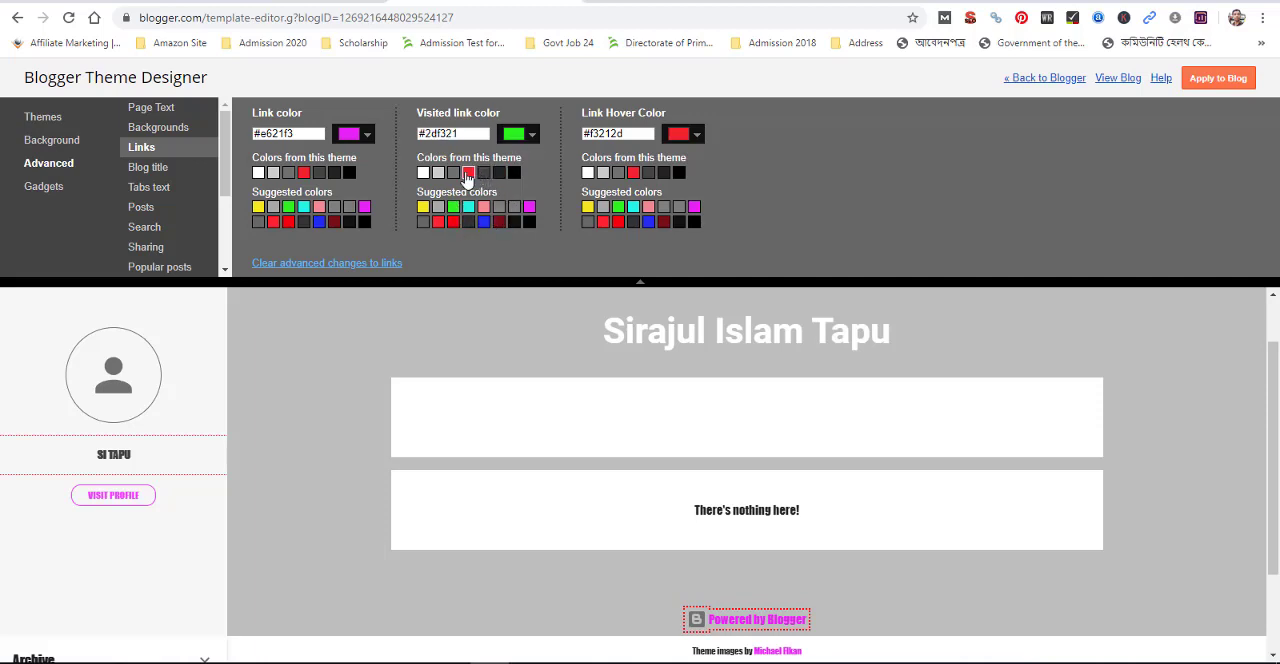
pyautogui.click(469, 173)
pyautogui.click(529, 207)
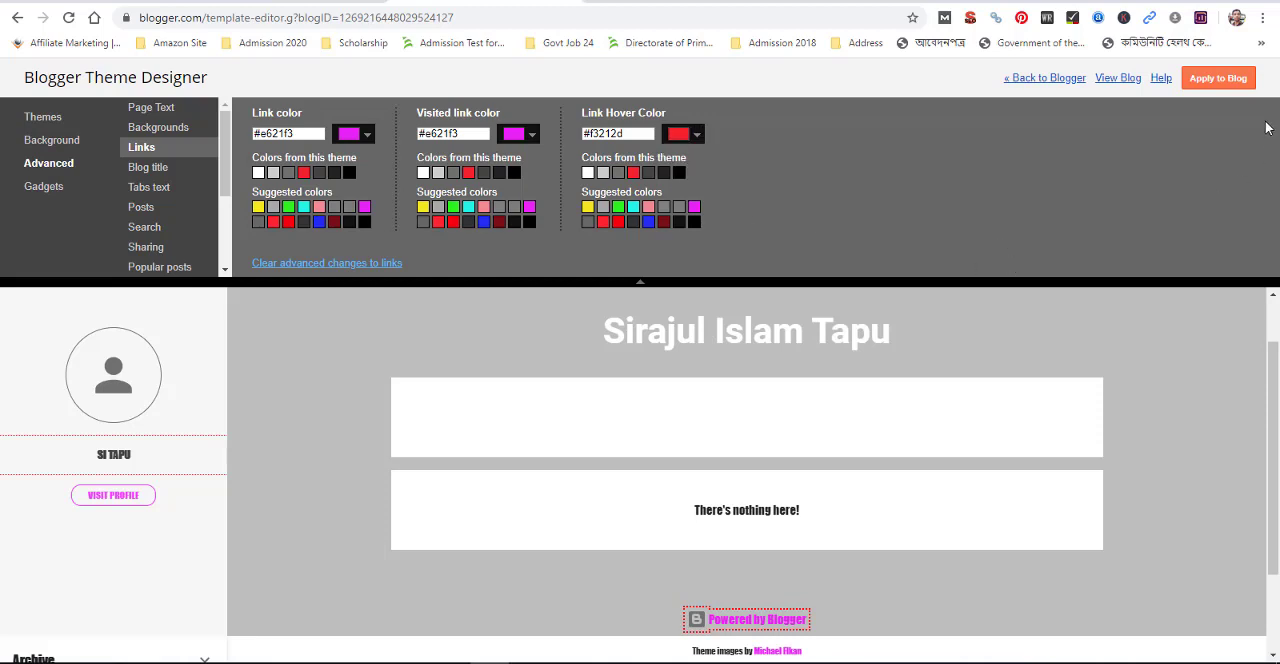
pyautogui.click(1241, 86)
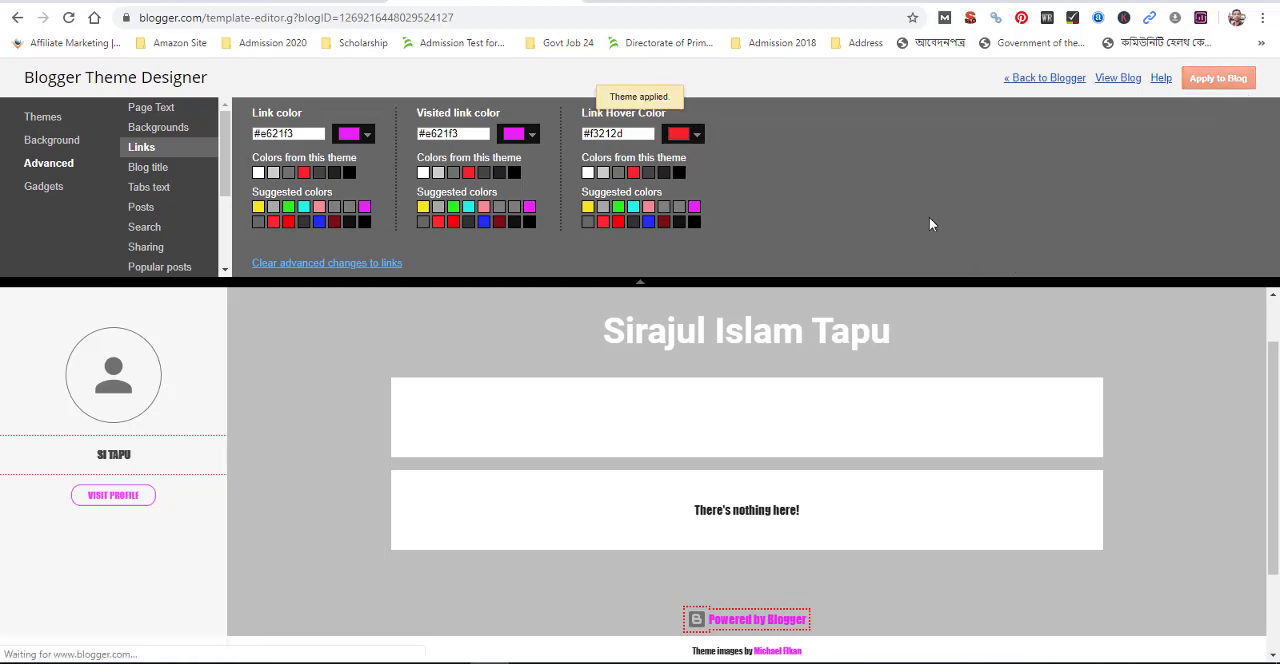
# Compare Arial and Courier as the blog title font and choose Arial
pyautogui.click(150, 168)
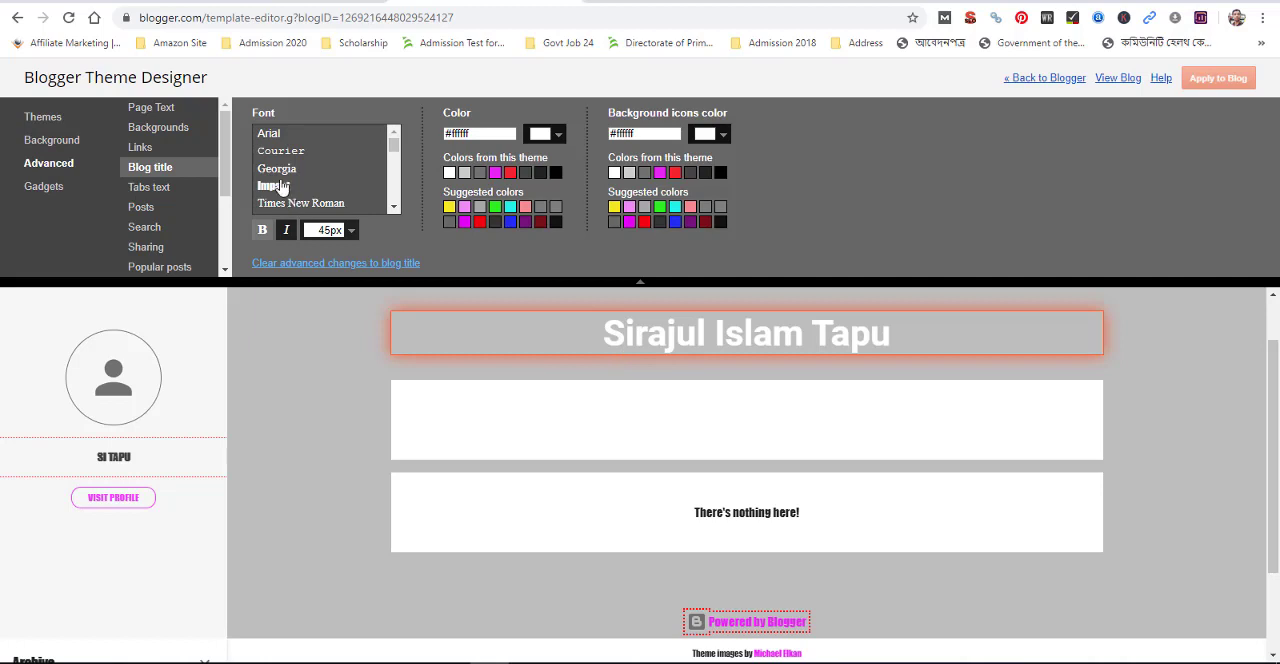
pyautogui.click(272, 135)
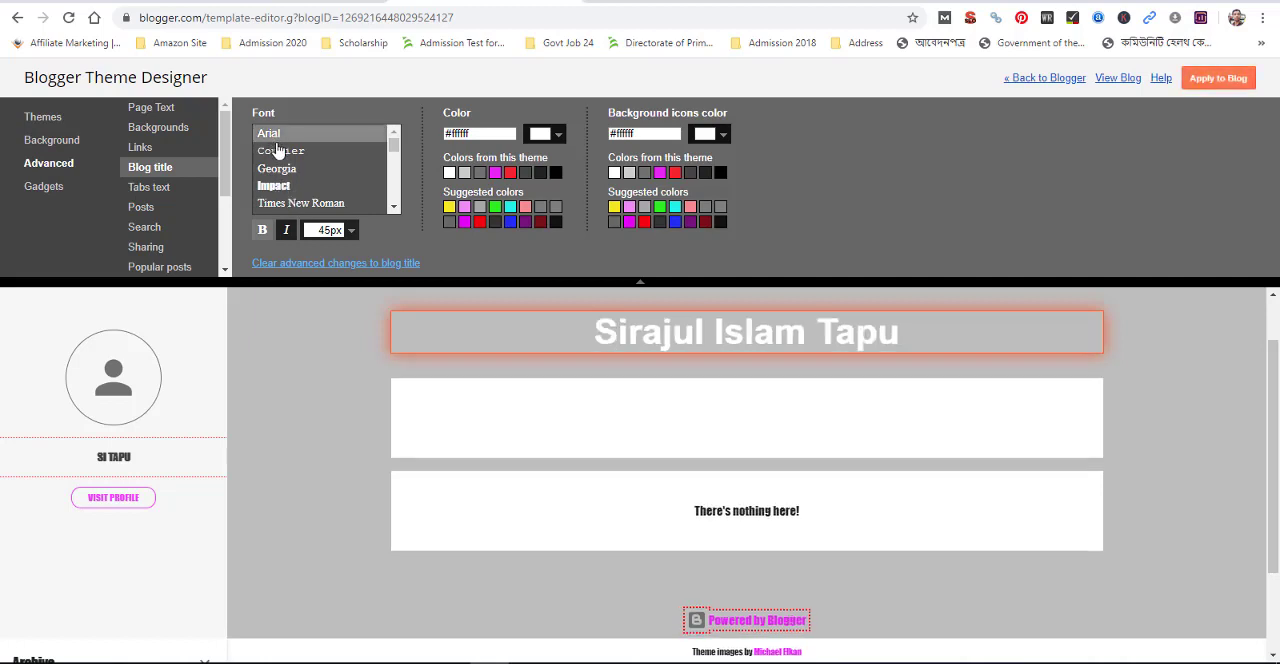
pyautogui.click(280, 151)
pyautogui.click(270, 136)
# Set the blog title color to magenta #e621f3 with white #ffffff background icons and apply the changes to the blog
pyautogui.click(465, 173)
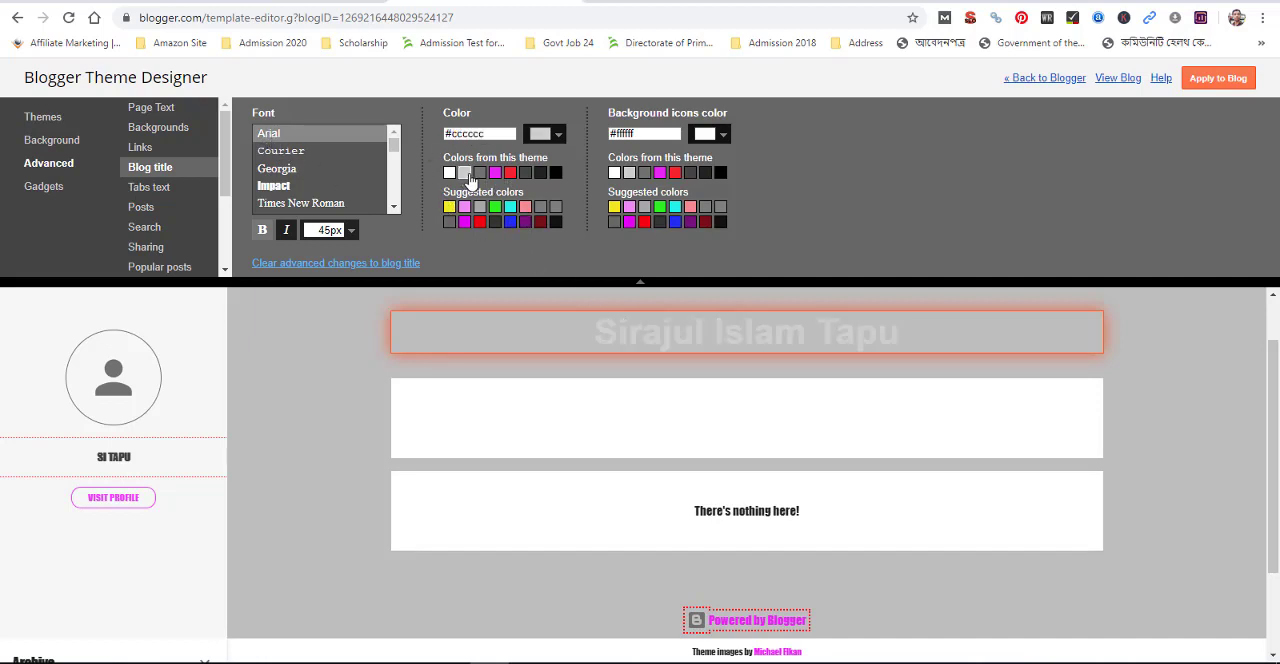
pyautogui.click(495, 173)
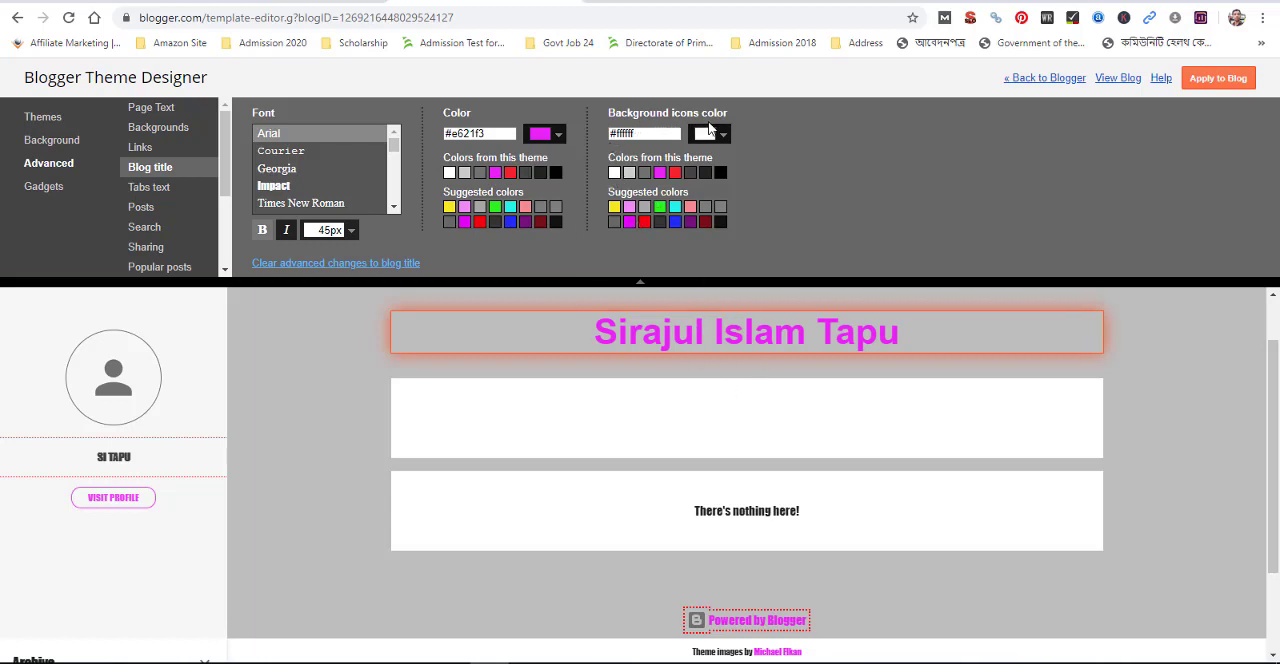
pyautogui.click(660, 207)
pyautogui.click(615, 173)
pyautogui.click(1218, 79)
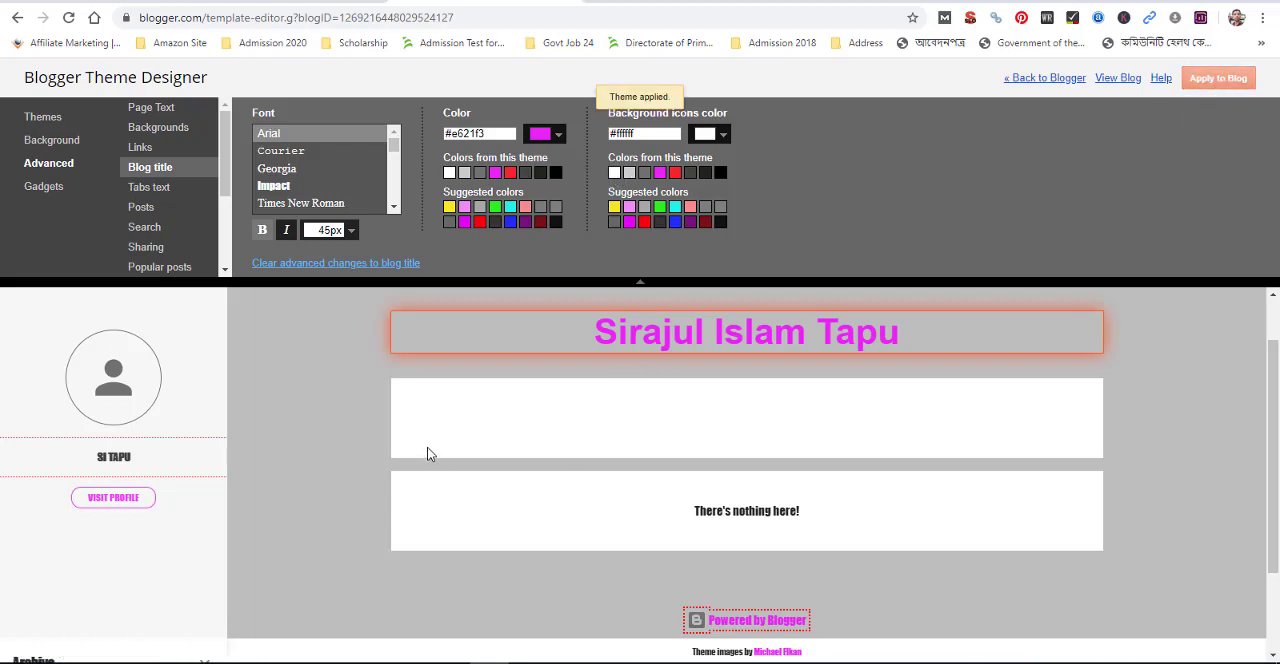
# Examine the advanced tabs text font and color options and look over the whole blog preview
pyautogui.click(145, 190)
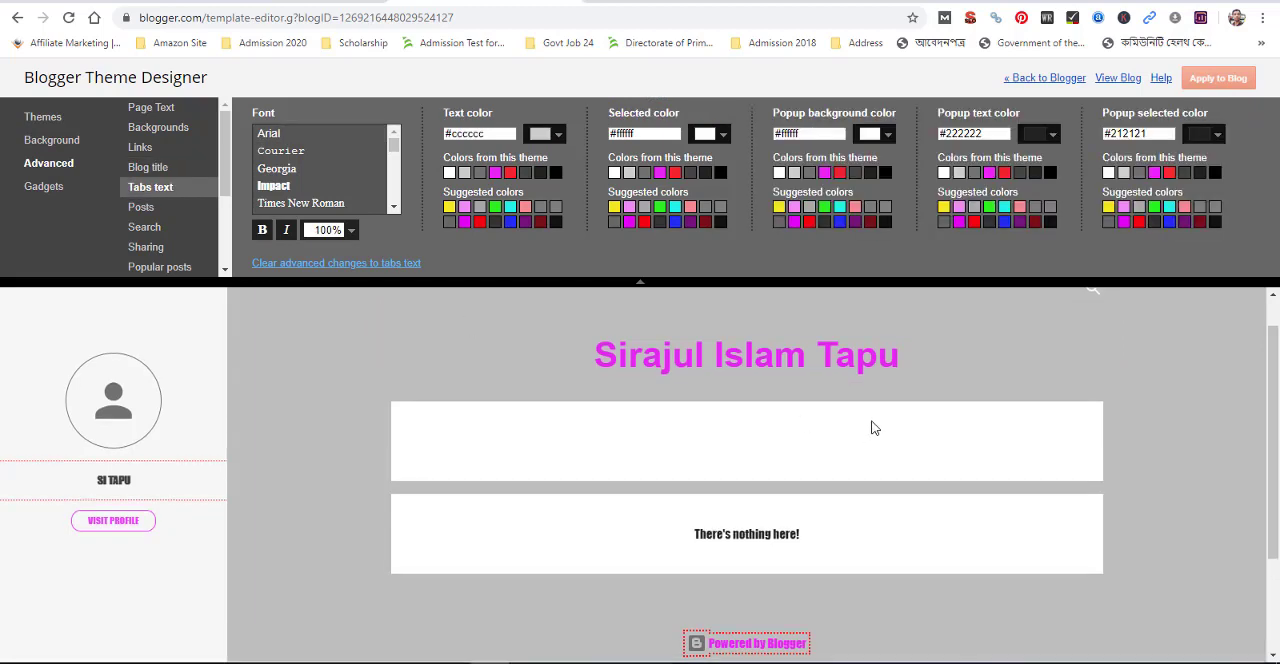
pyautogui.scroll(-1, 858, 428)
pyautogui.scroll(3, 871, 421)
pyautogui.scroll(-2, 871, 421)
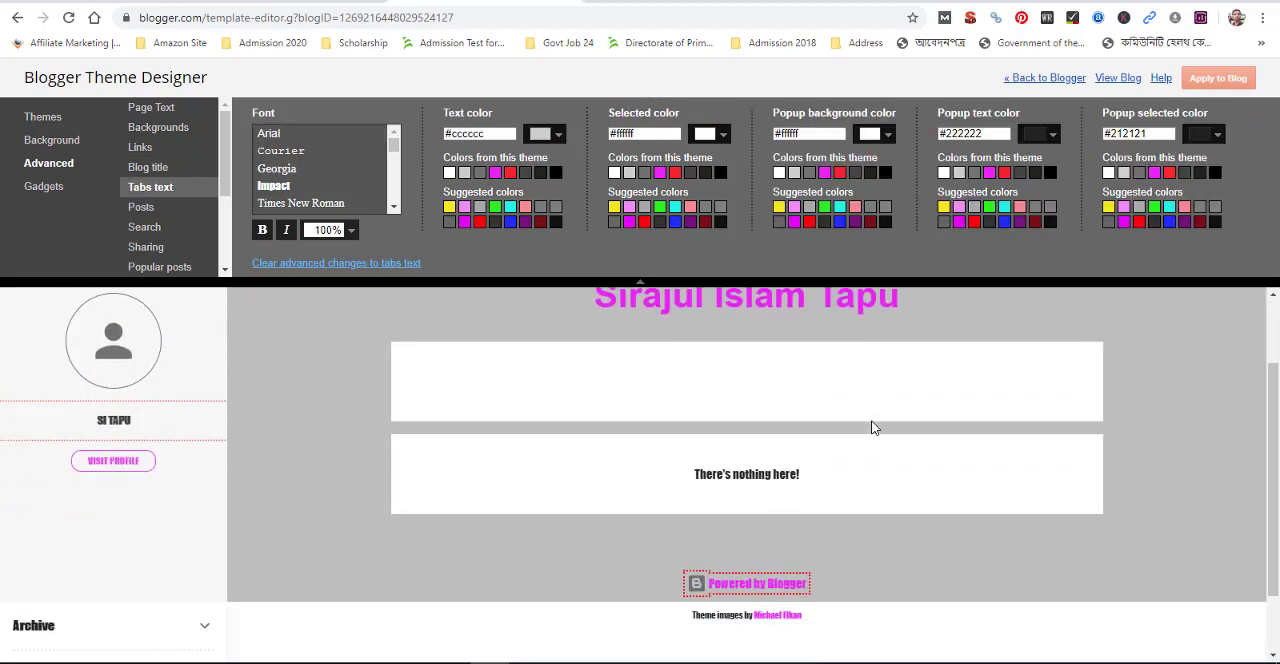
pyautogui.scroll(-1, 470, 413)
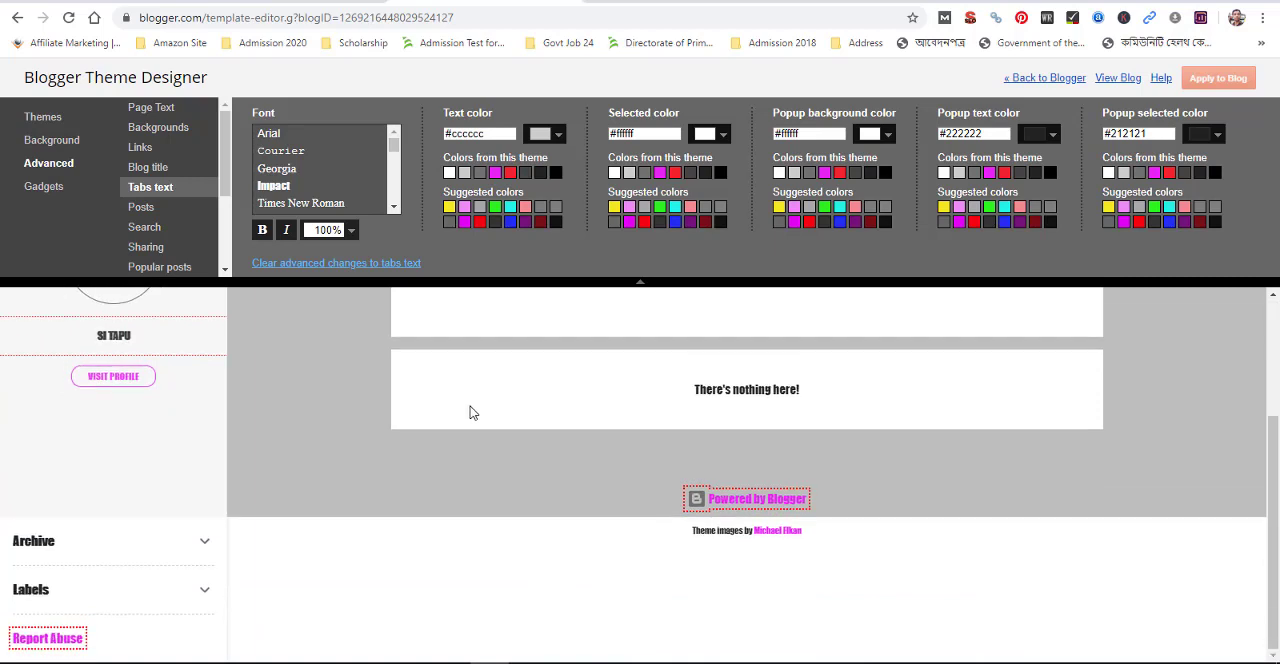
pyautogui.scroll(3, 471, 409)
pyautogui.scroll(-3, 480, 409)
pyautogui.scroll(3, 475, 409)
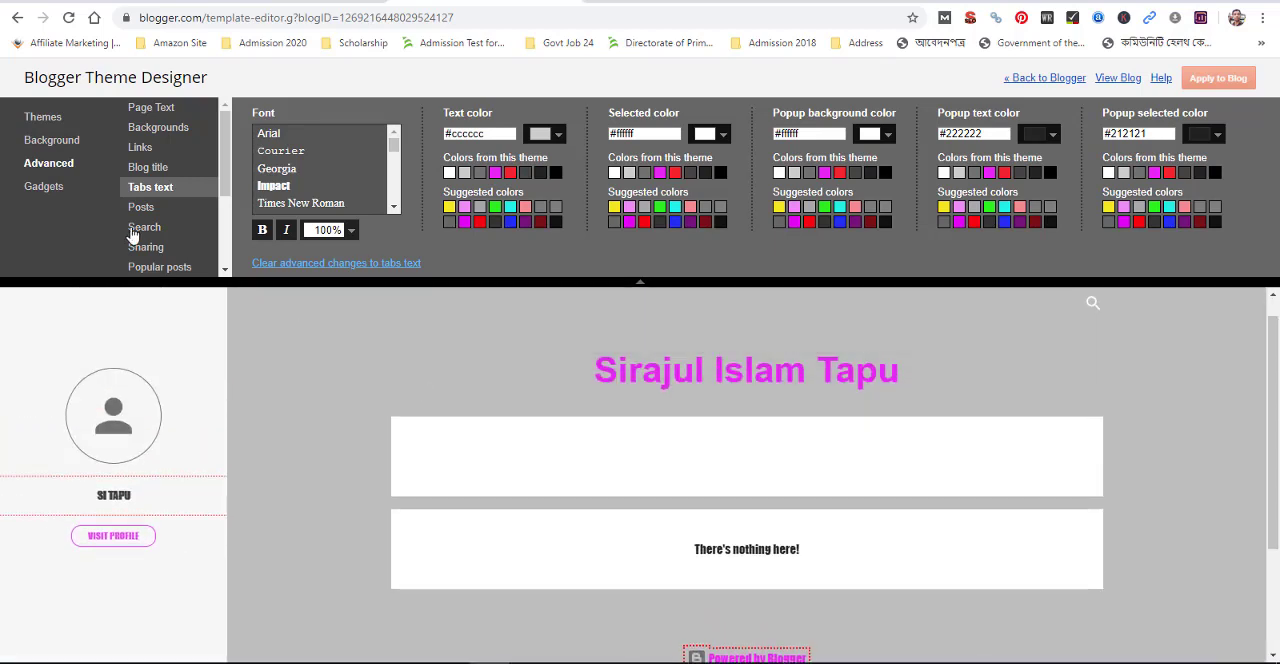
# Look through the advanced style options for posts, search and sharing, checking the blog preview
pyautogui.click(152, 210)
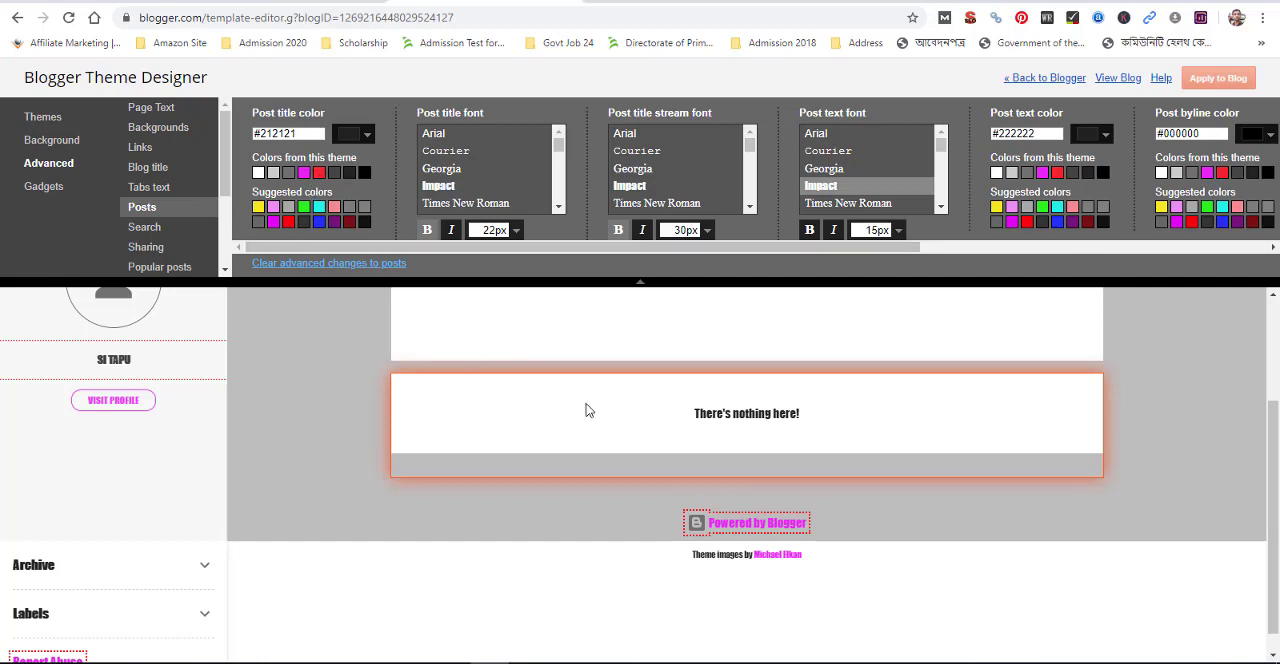
pyautogui.scroll(3, 651, 420)
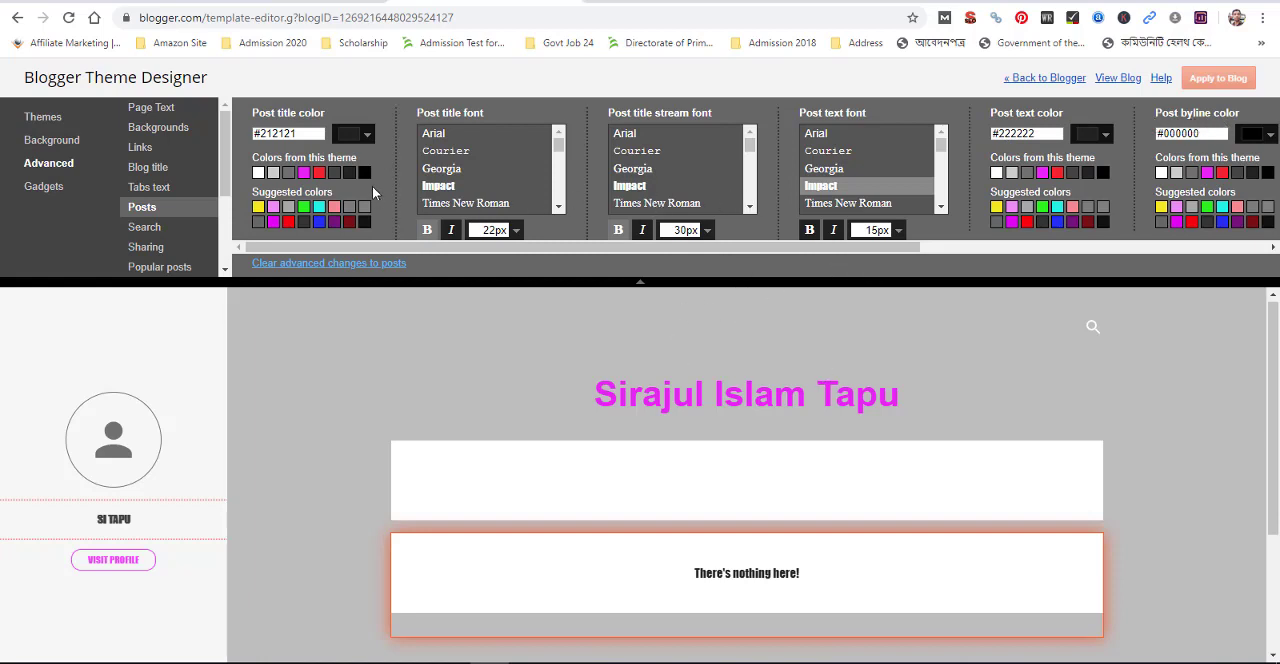
pyautogui.click(144, 228)
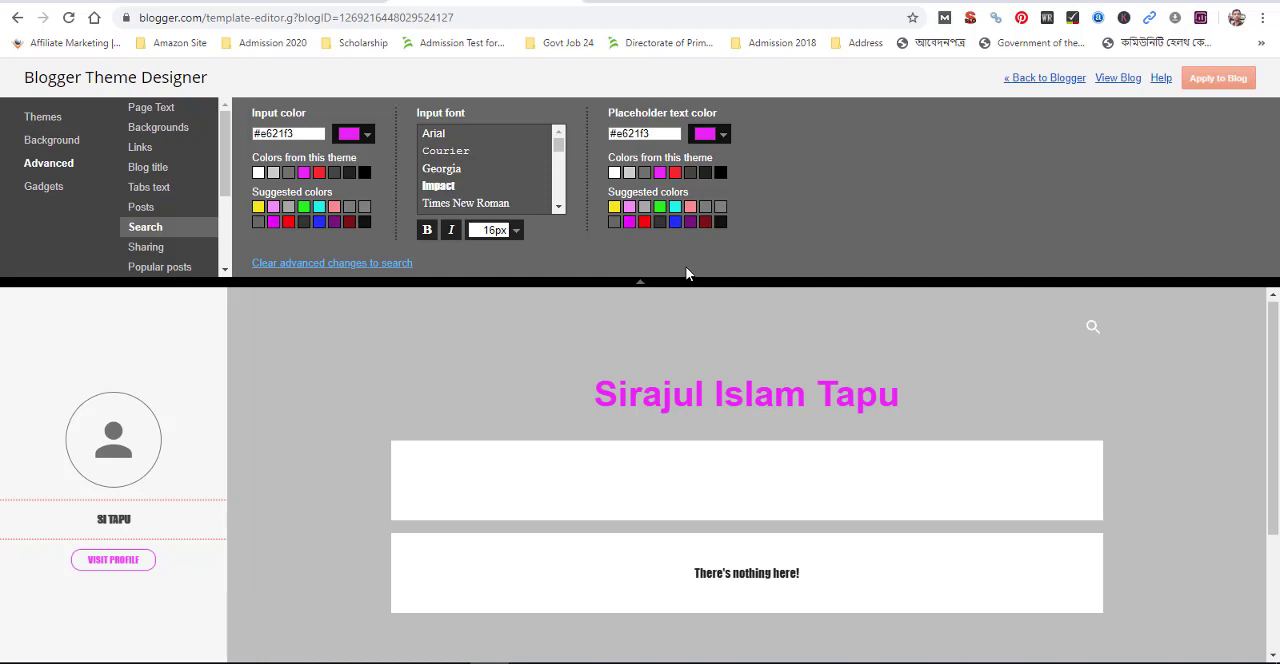
pyautogui.click(148, 250)
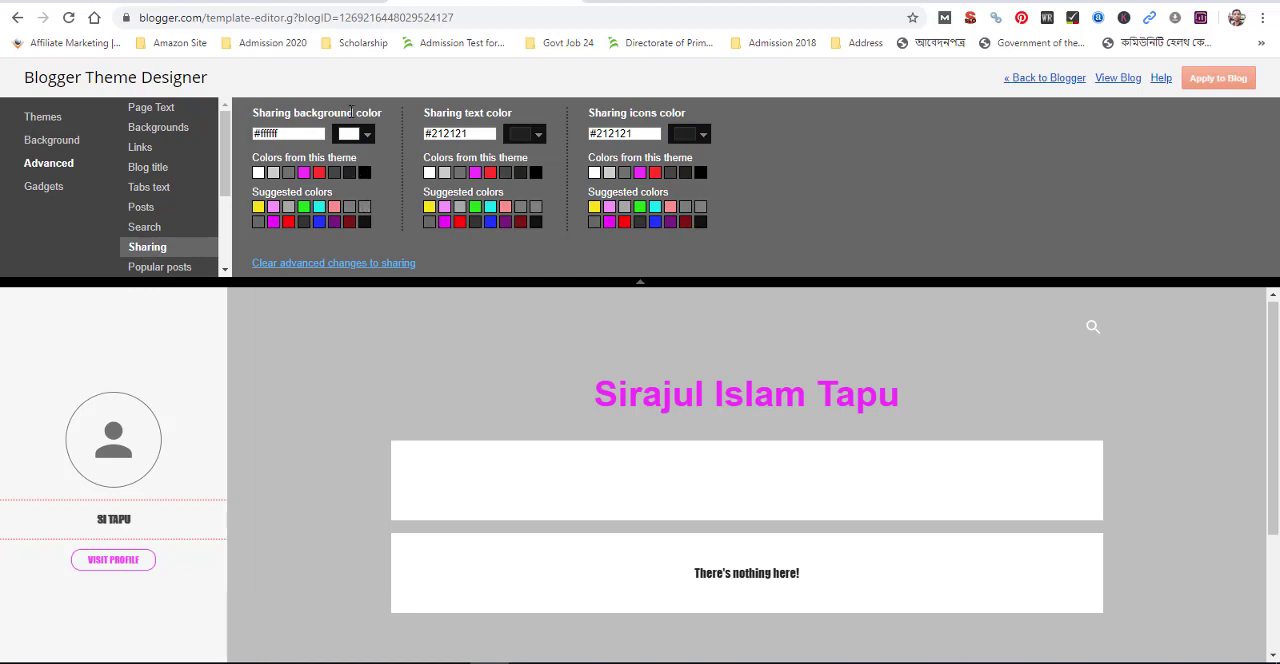
pyautogui.scroll(-2, 818, 475)
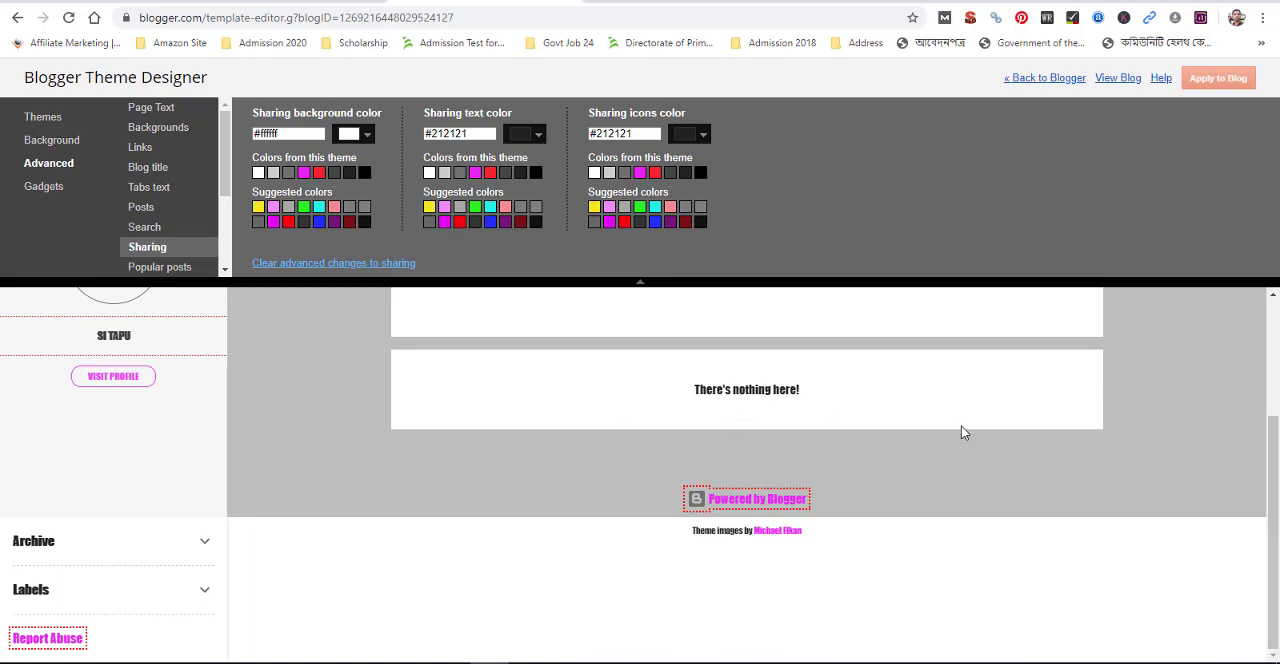
pyautogui.scroll(2, 914, 428)
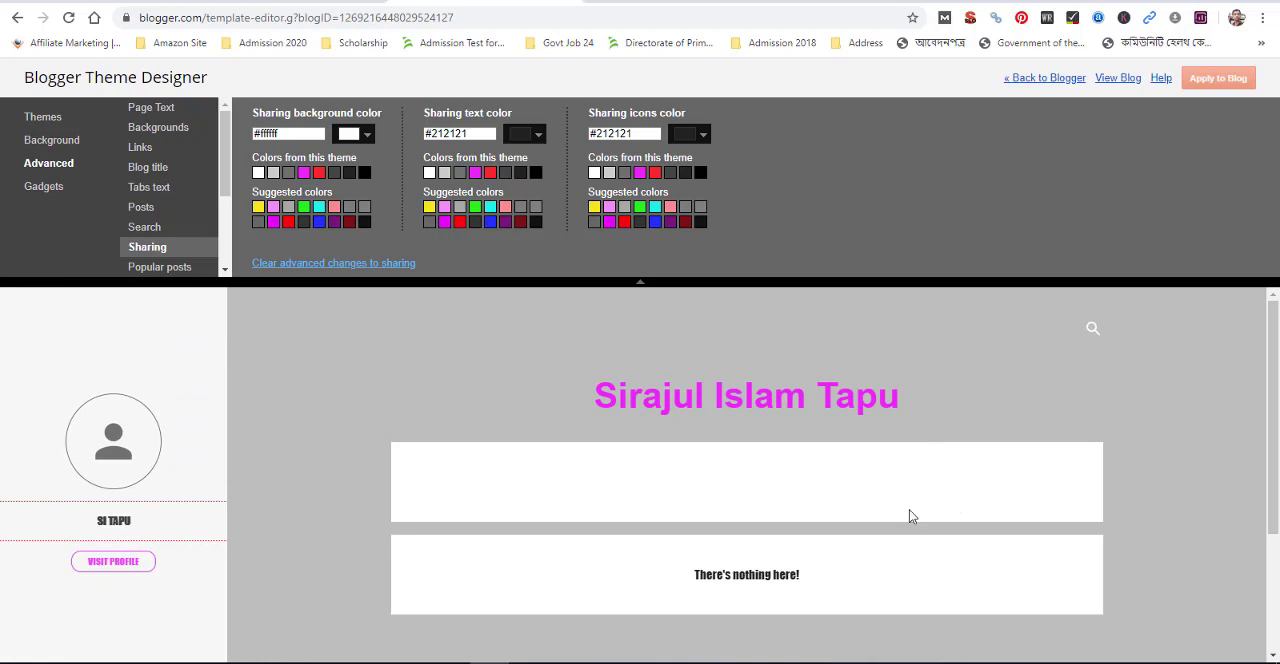
pyautogui.scroll(-1, 702, 510)
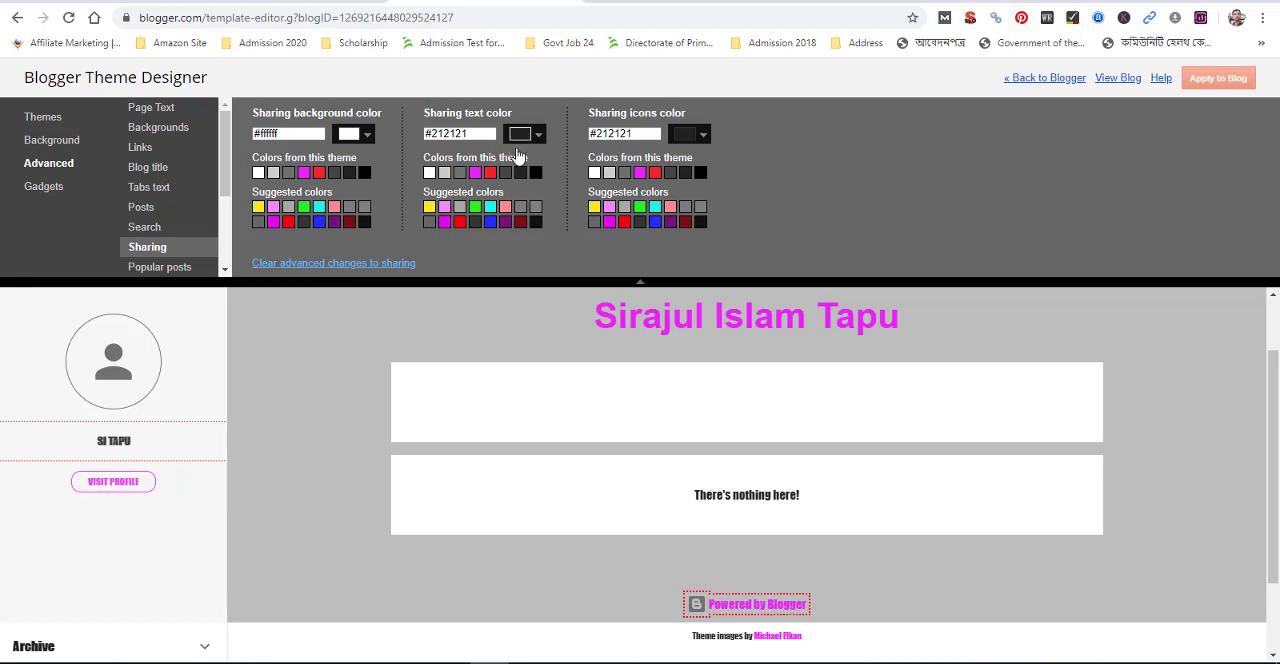
# Review the remaining advanced categories and examine the color options for popular posts and post navigation
pyautogui.scroll(-2, 174, 245)
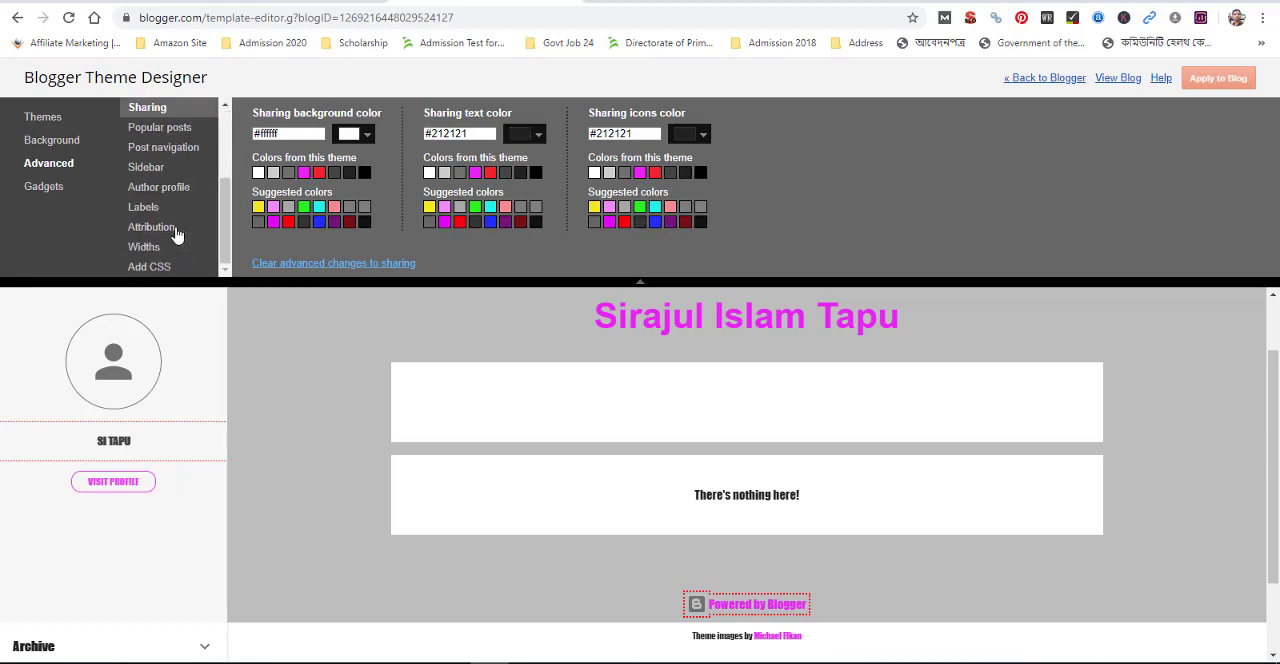
pyautogui.scroll(1, 172, 222)
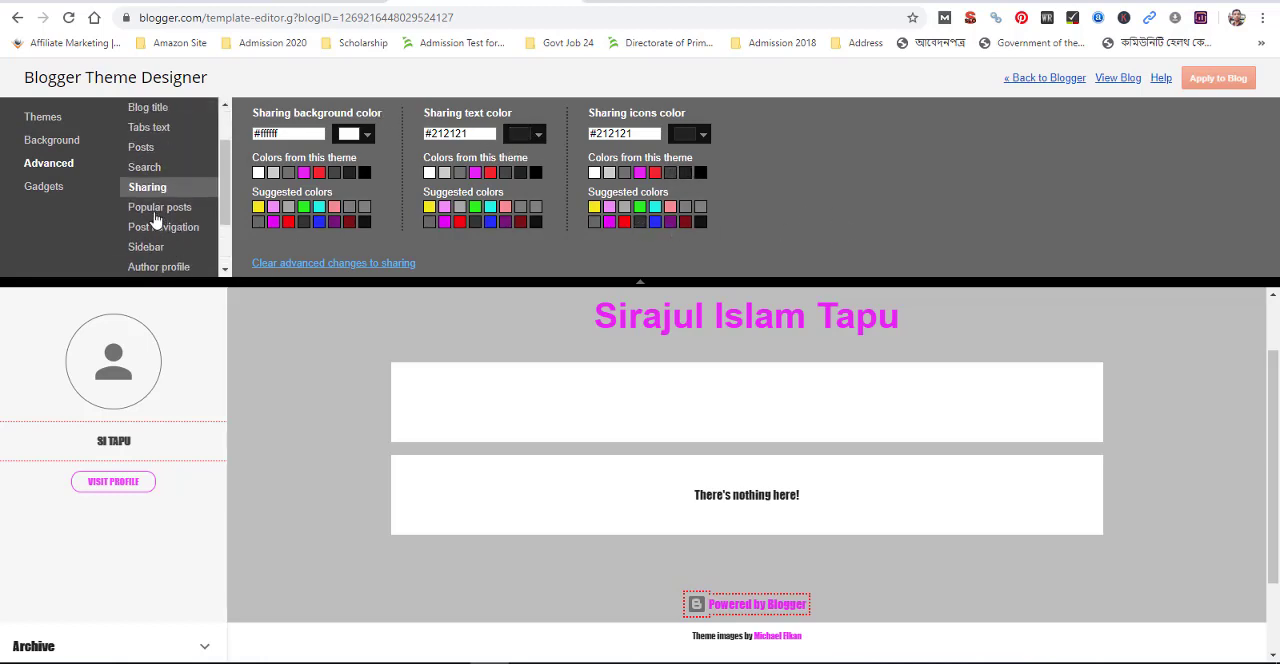
pyautogui.click(153, 212)
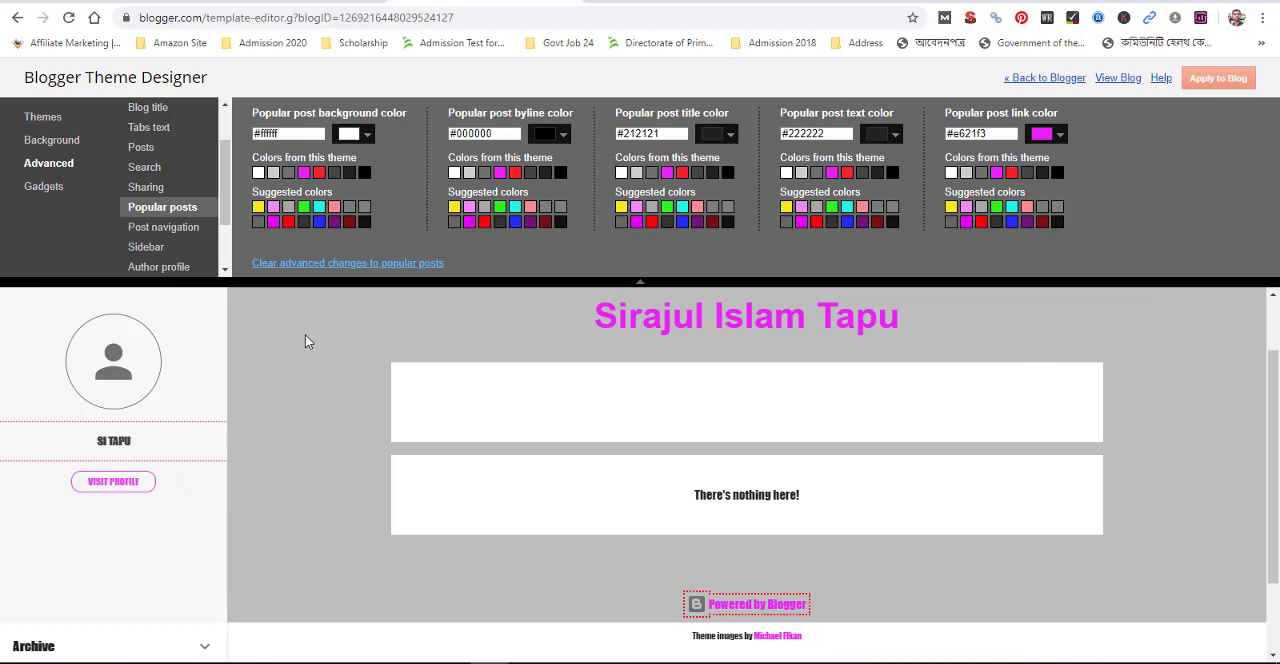
pyautogui.click(155, 230)
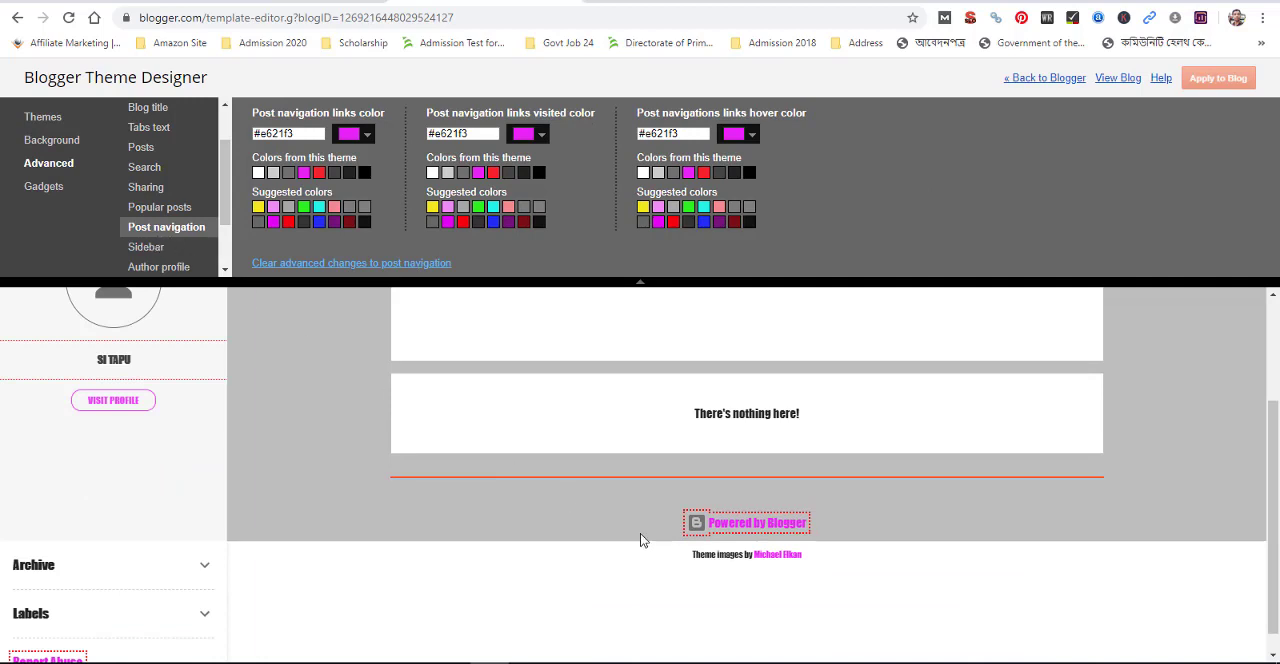
# Examine the advanced color options for sharing, post navigation, the sidebar and the author profile, checking each in the blog preview
pyautogui.scroll(2, 640, 540)
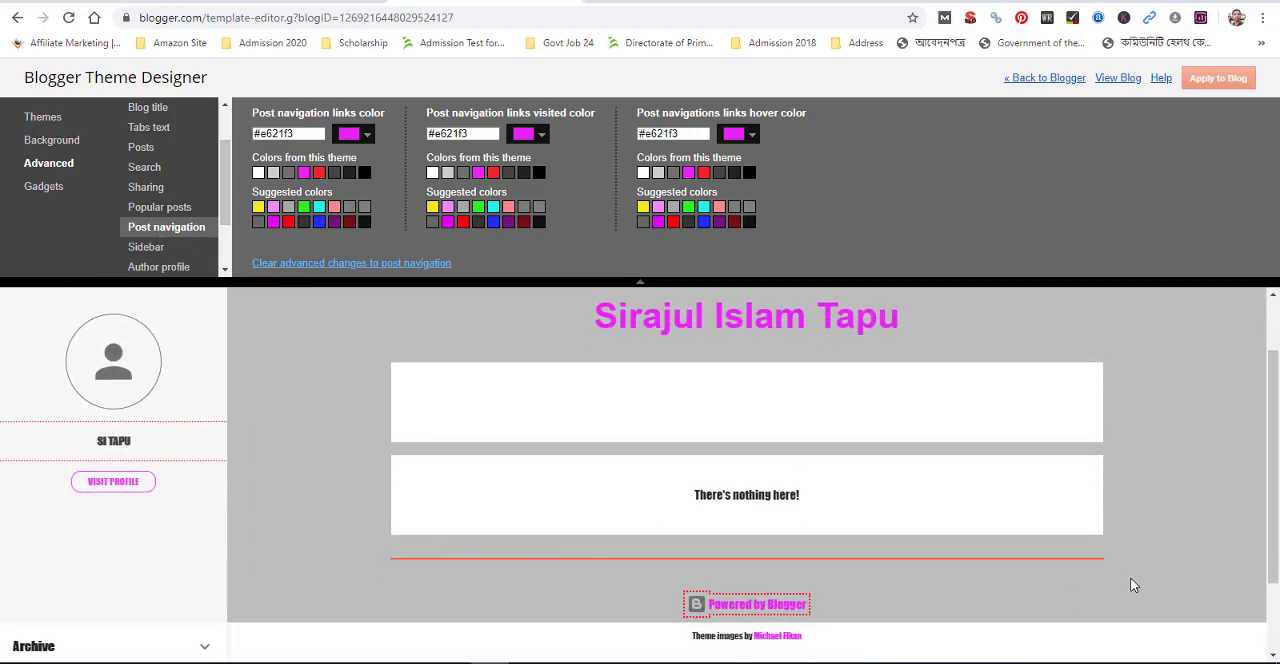
pyautogui.click(160, 190)
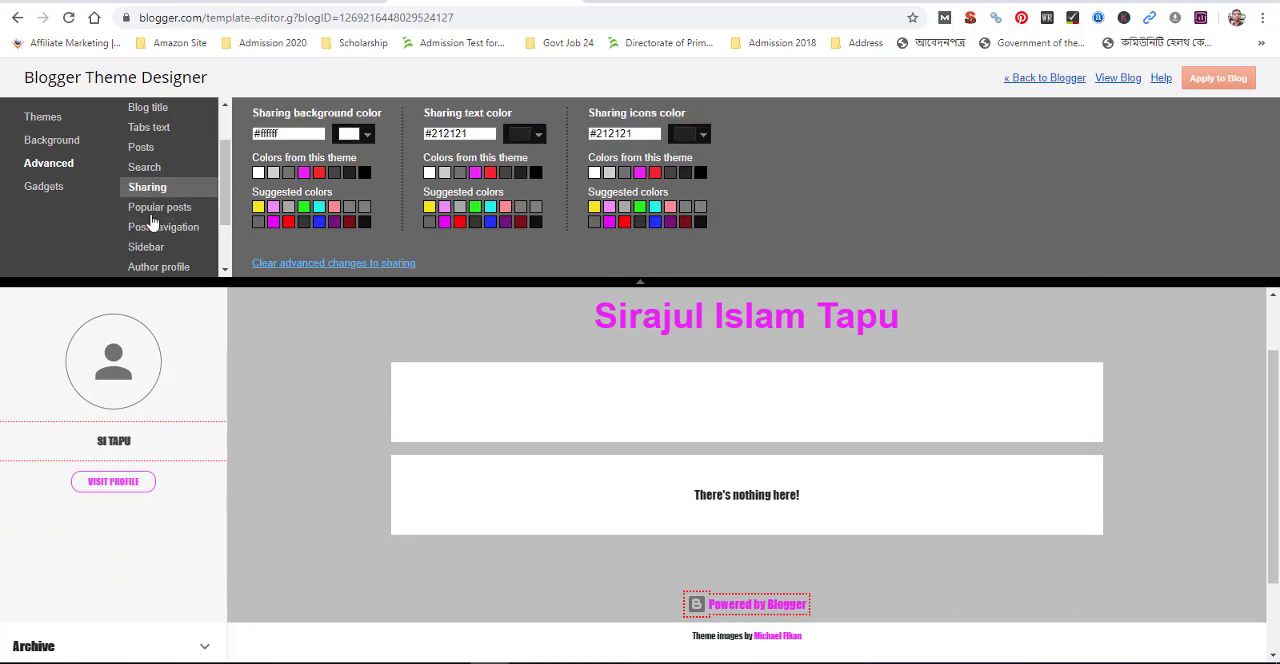
pyautogui.click(160, 227)
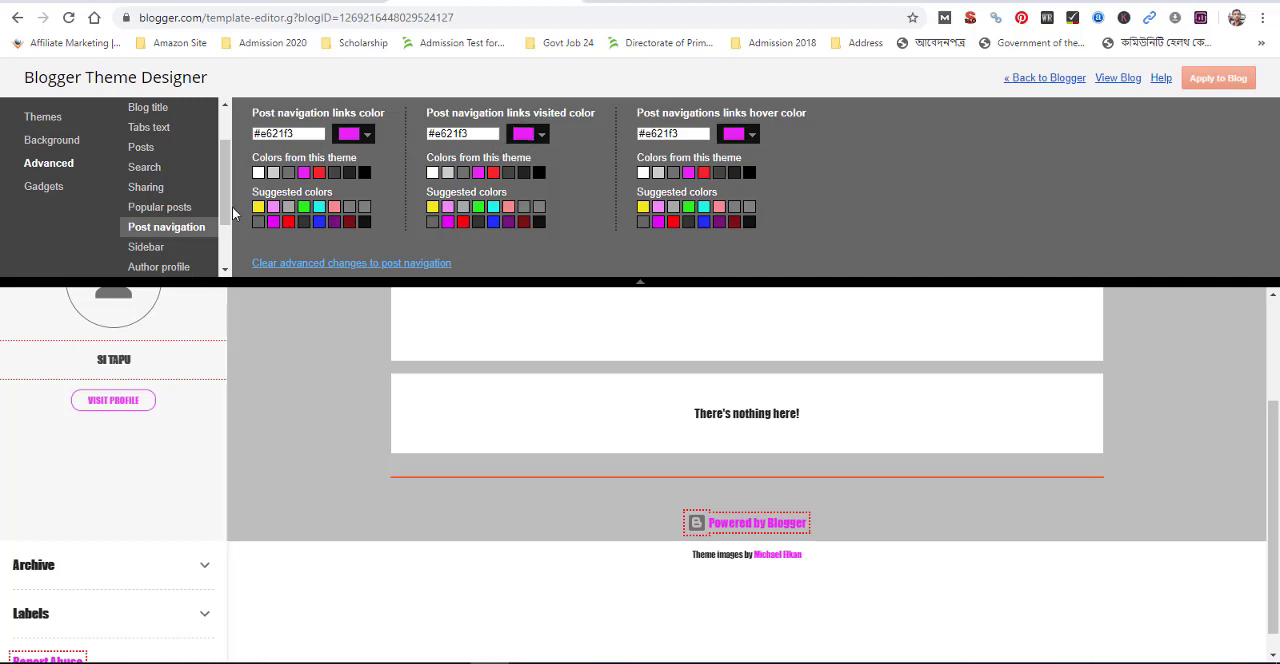
pyautogui.scroll(-1, 224, 206)
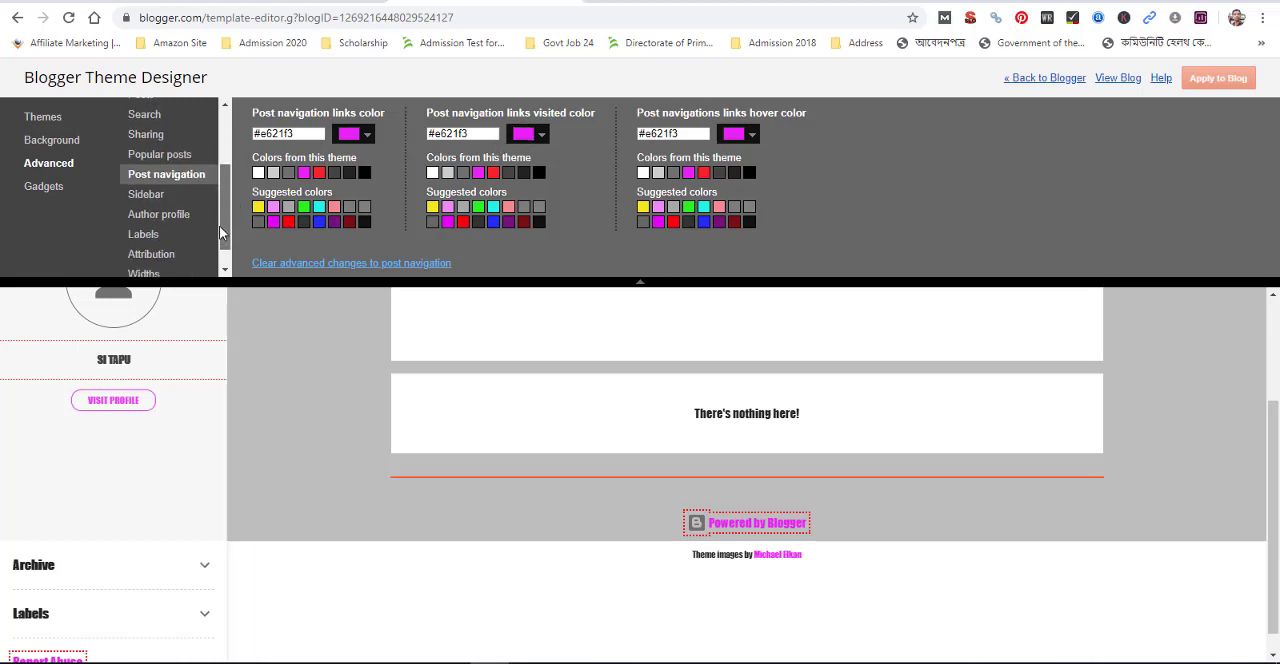
pyautogui.click(154, 193)
pyautogui.scroll(2, 780, 413)
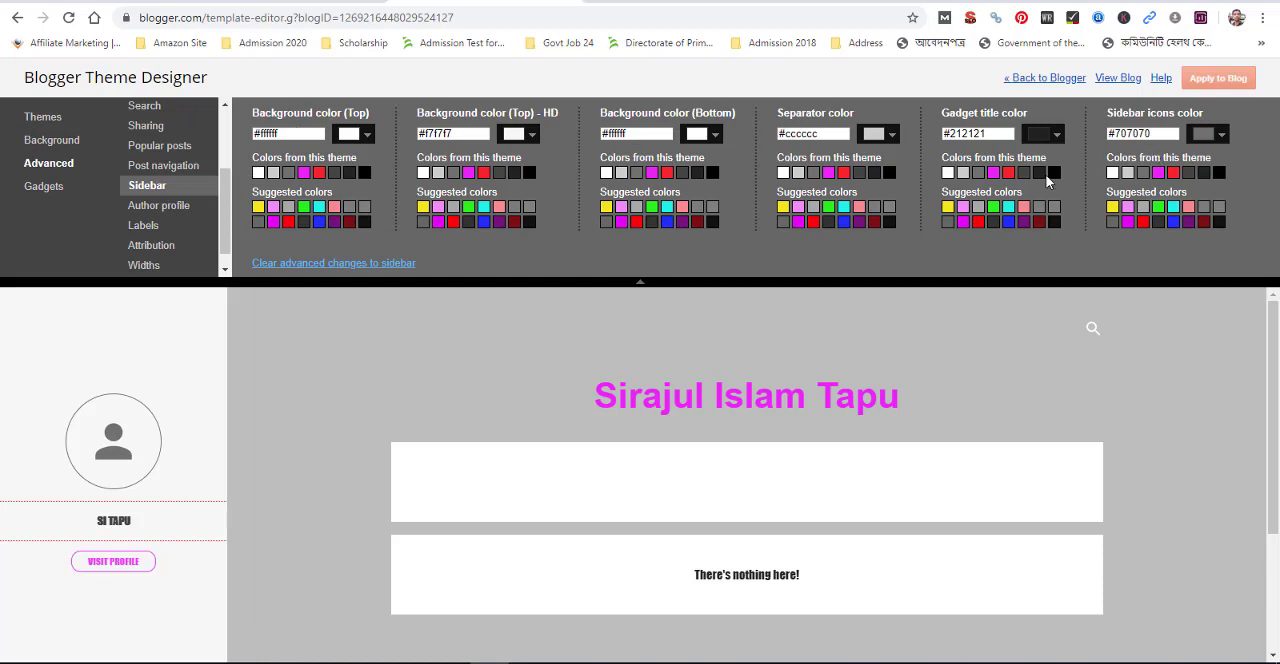
pyautogui.click(157, 214)
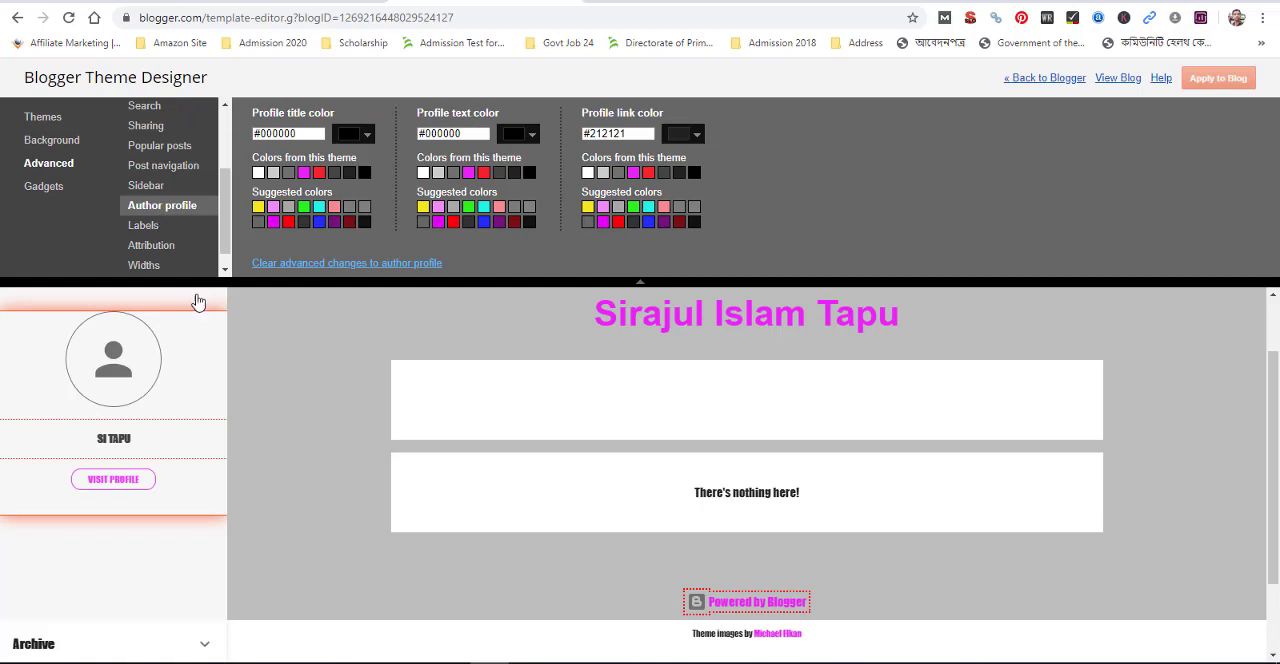
pyautogui.scroll(1, 173, 502)
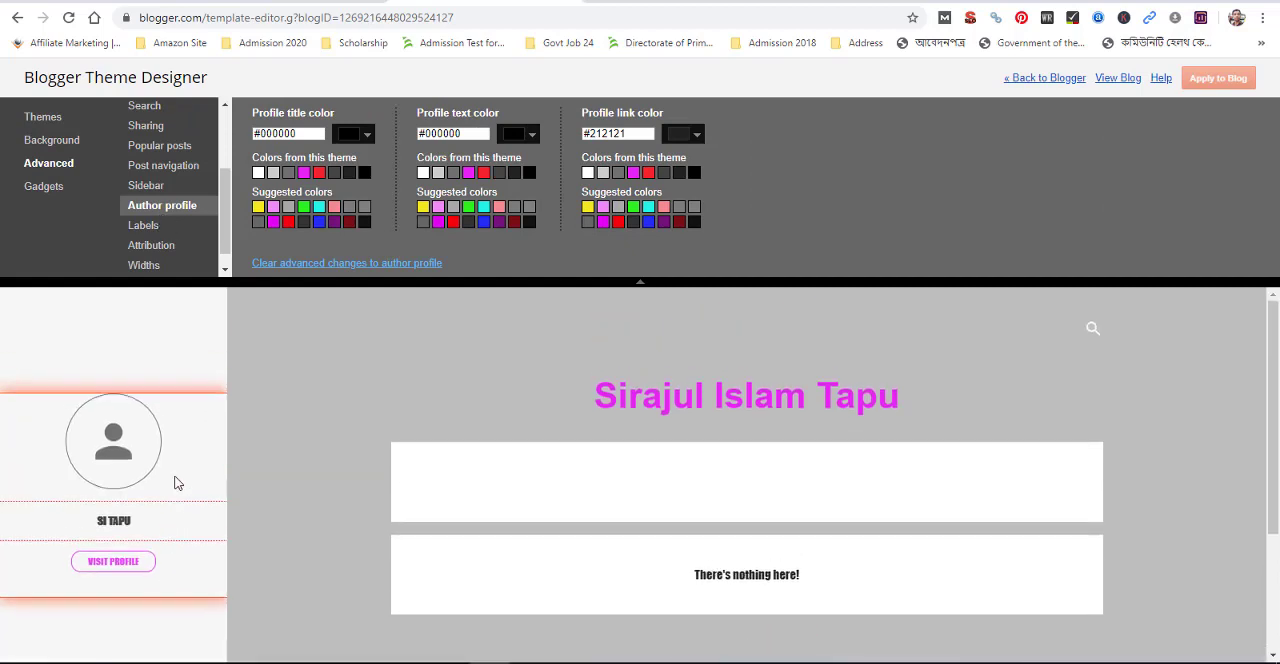
pyautogui.click(155, 190)
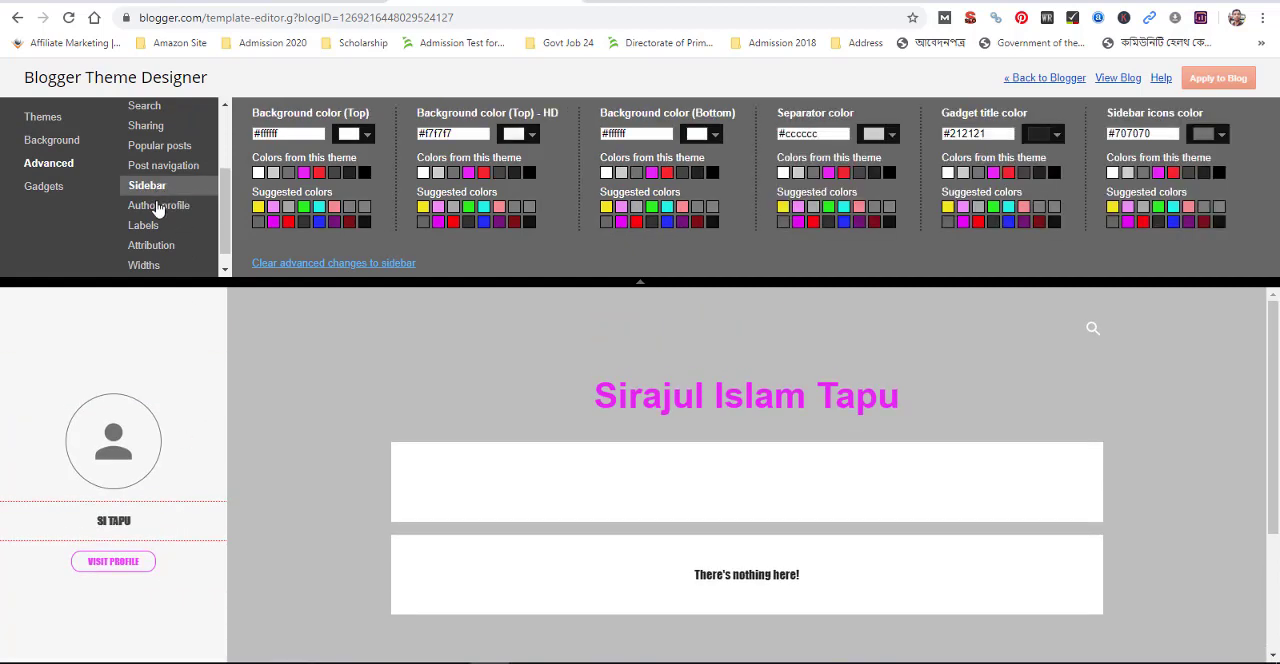
pyautogui.click(158, 205)
pyautogui.scroll(1, 126, 440)
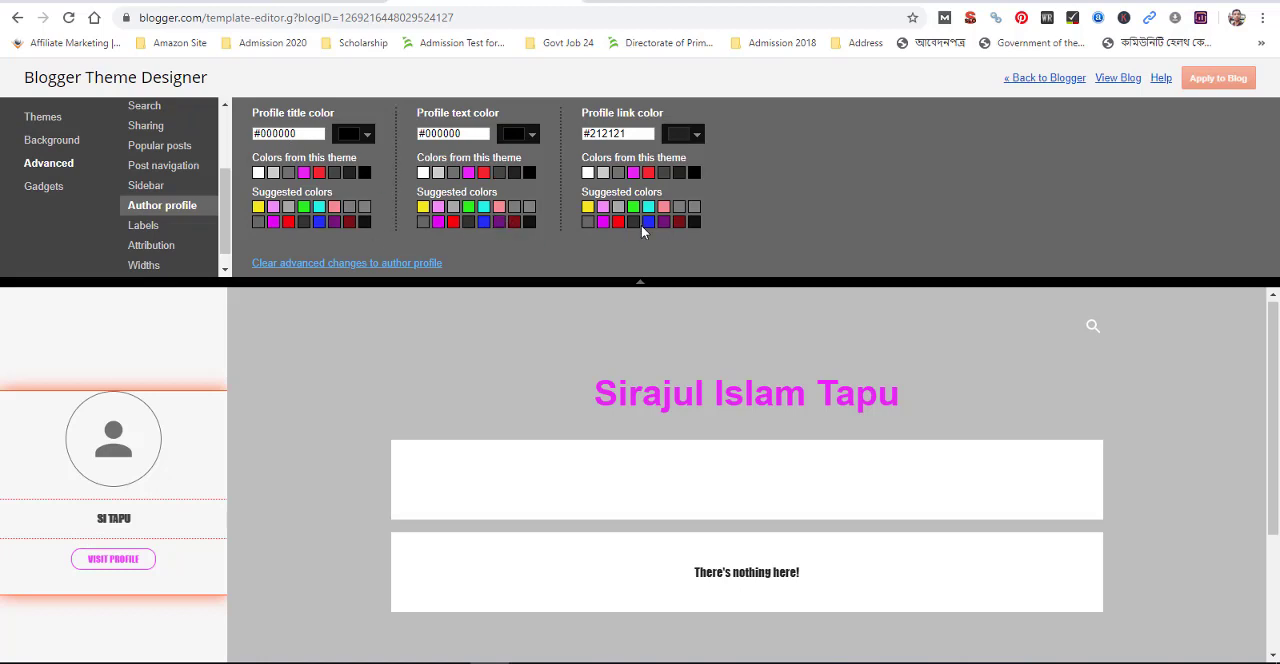
# Look through the advanced color options for labels and attribution against the lower part of the blog preview
pyautogui.click(145, 229)
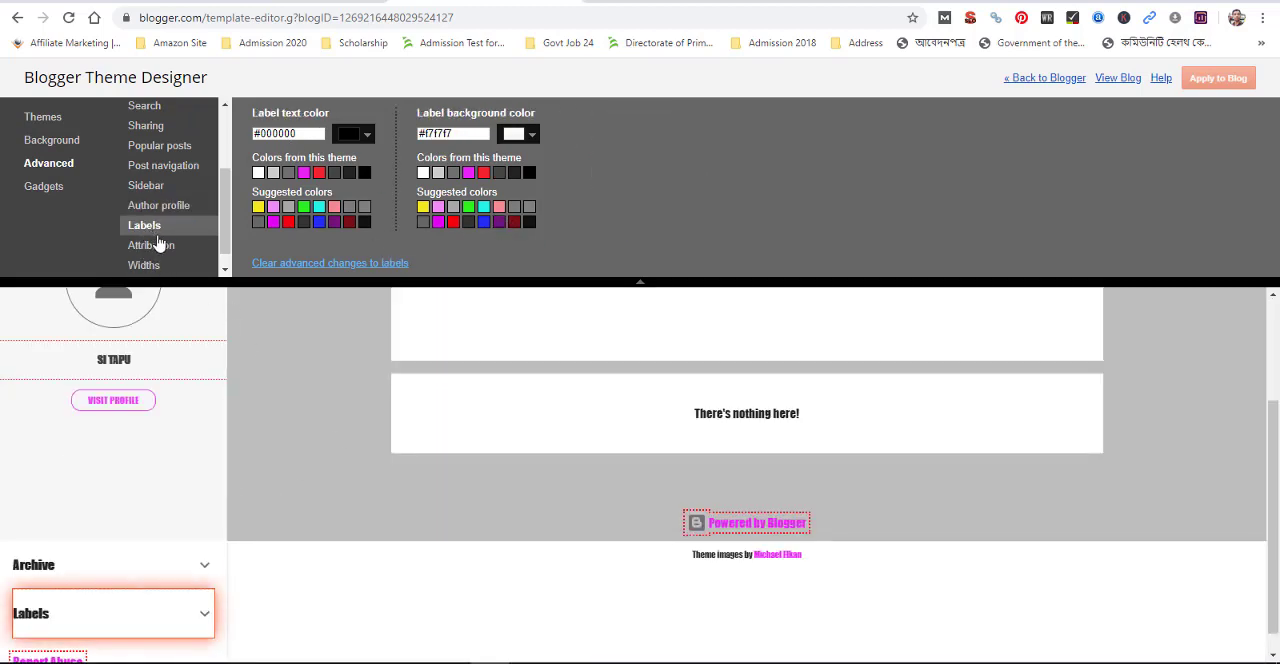
pyautogui.scroll(-1, 125, 508)
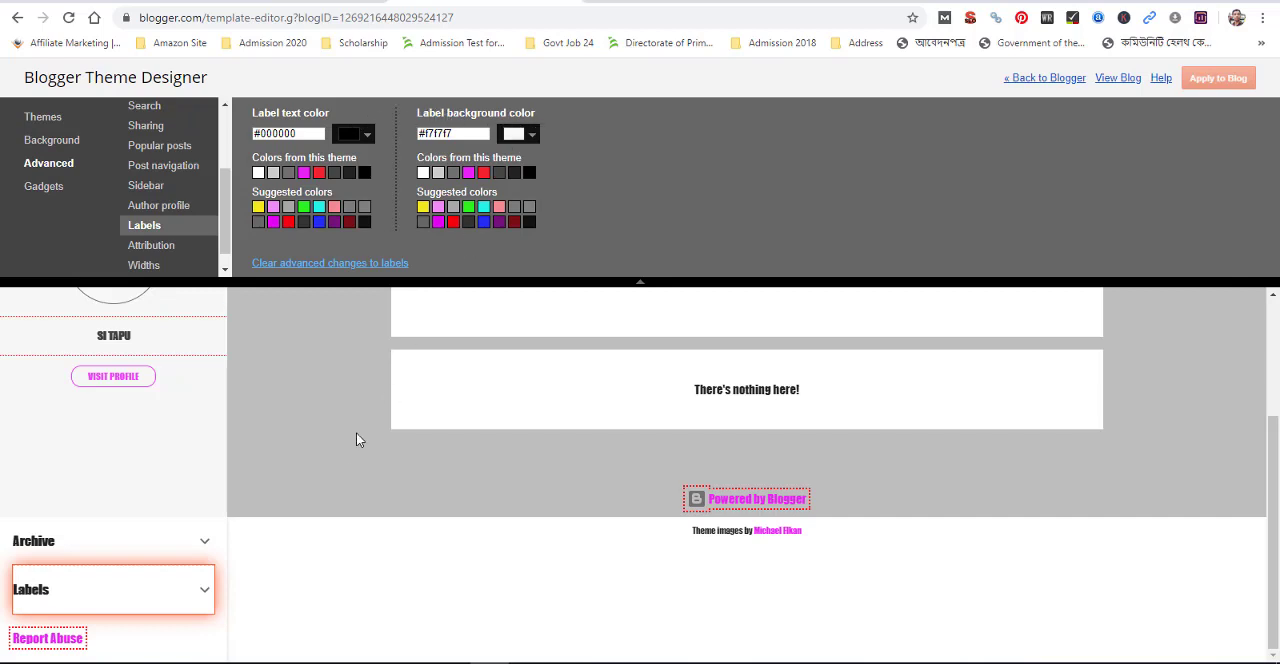
pyautogui.click(148, 246)
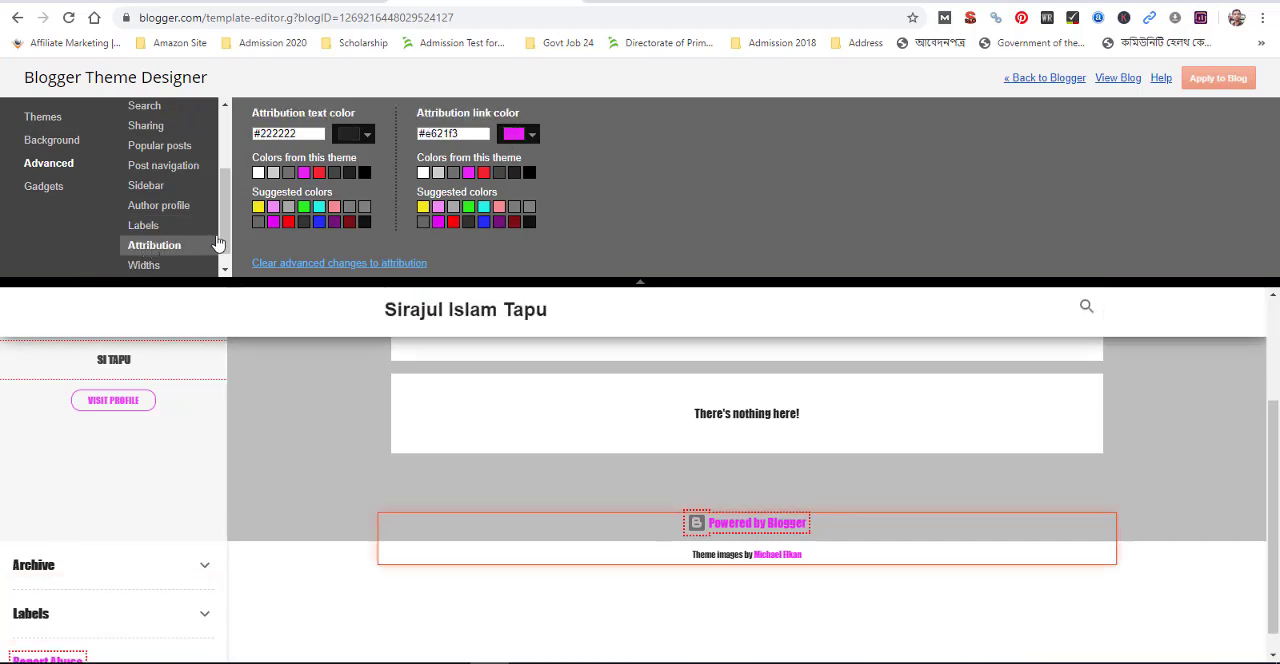
pyautogui.scroll(-1, 215, 240)
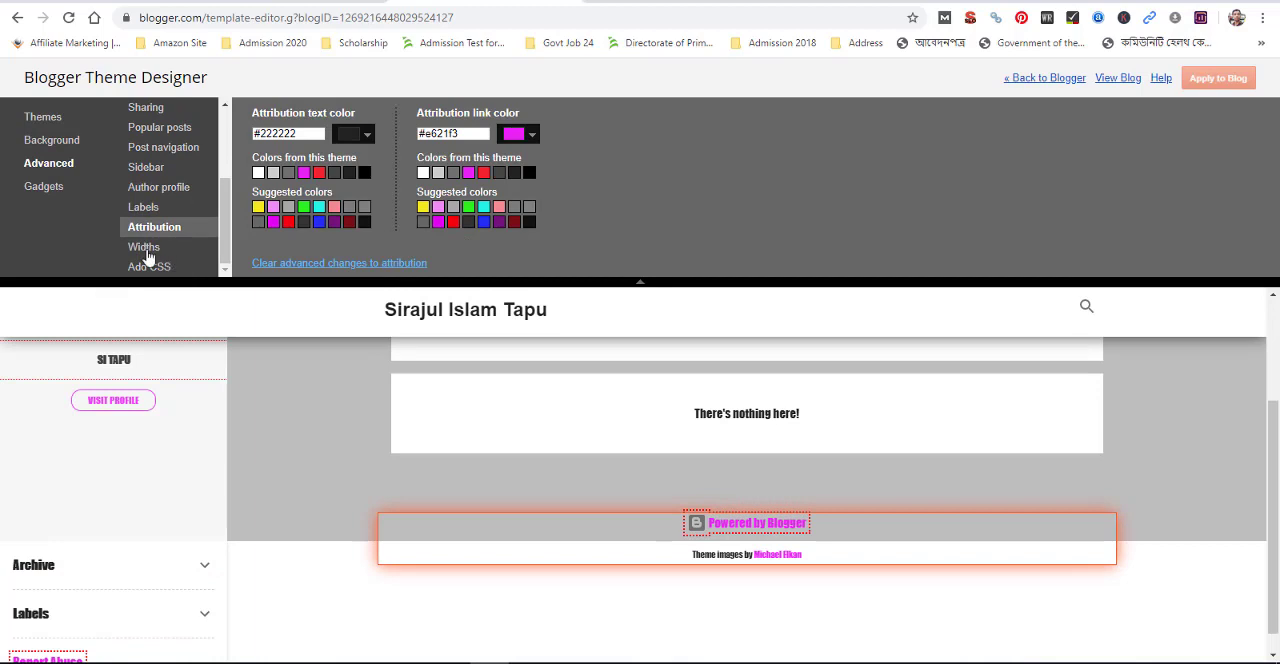
# Set the blog's sidebar width to 195 px, content width to 1021 px and content margin to 175 px
pyautogui.click(146, 249)
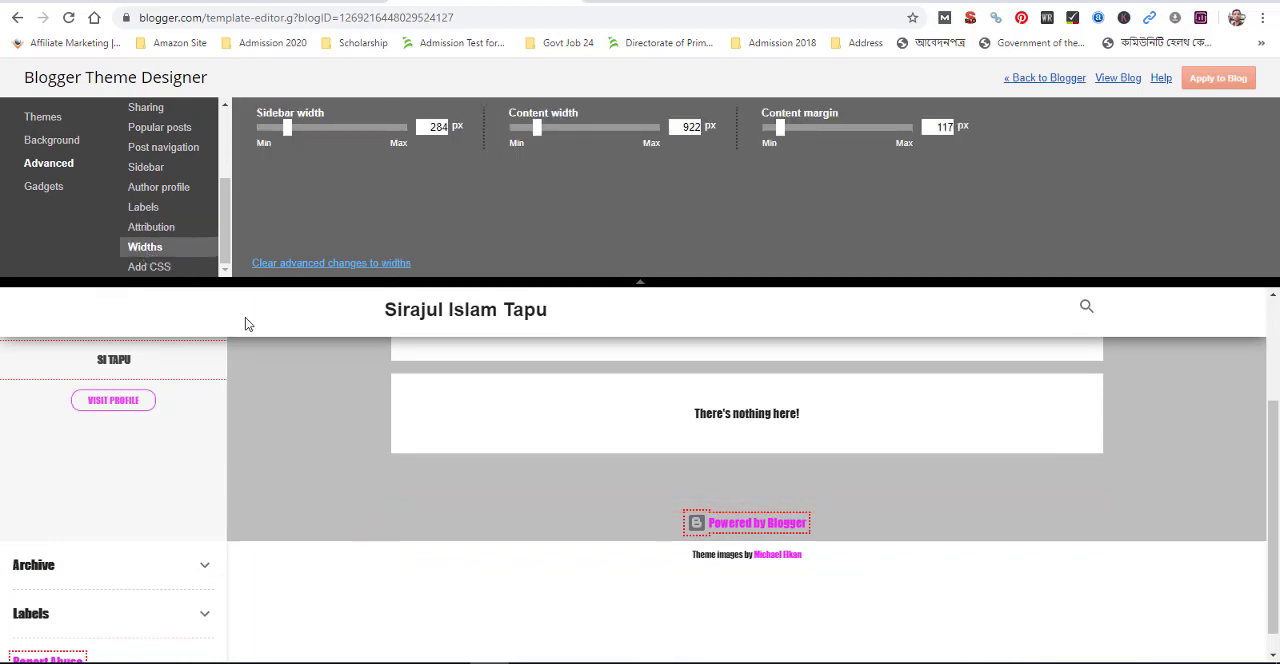
pyautogui.scroll(3, 531, 491)
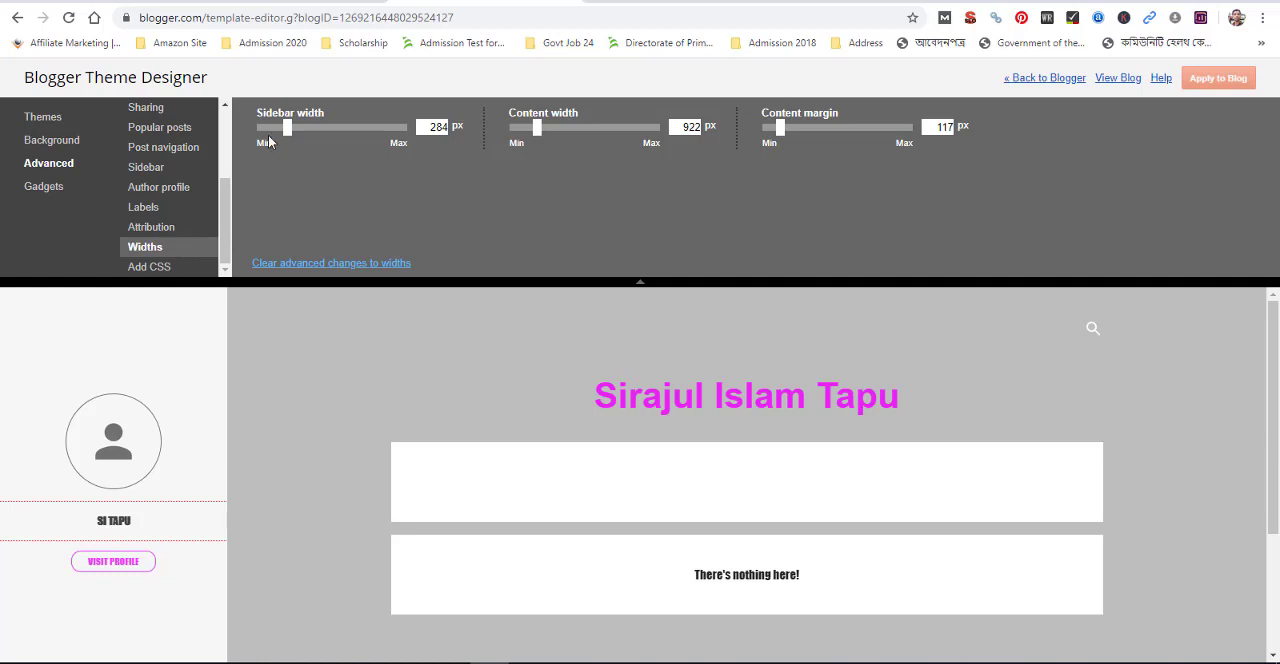
pyautogui.moveTo(289, 134)
pyautogui.mouseDown()
pyautogui.moveTo(336, 140)
pyautogui.moveTo(272, 145)
pyautogui.mouseUp()
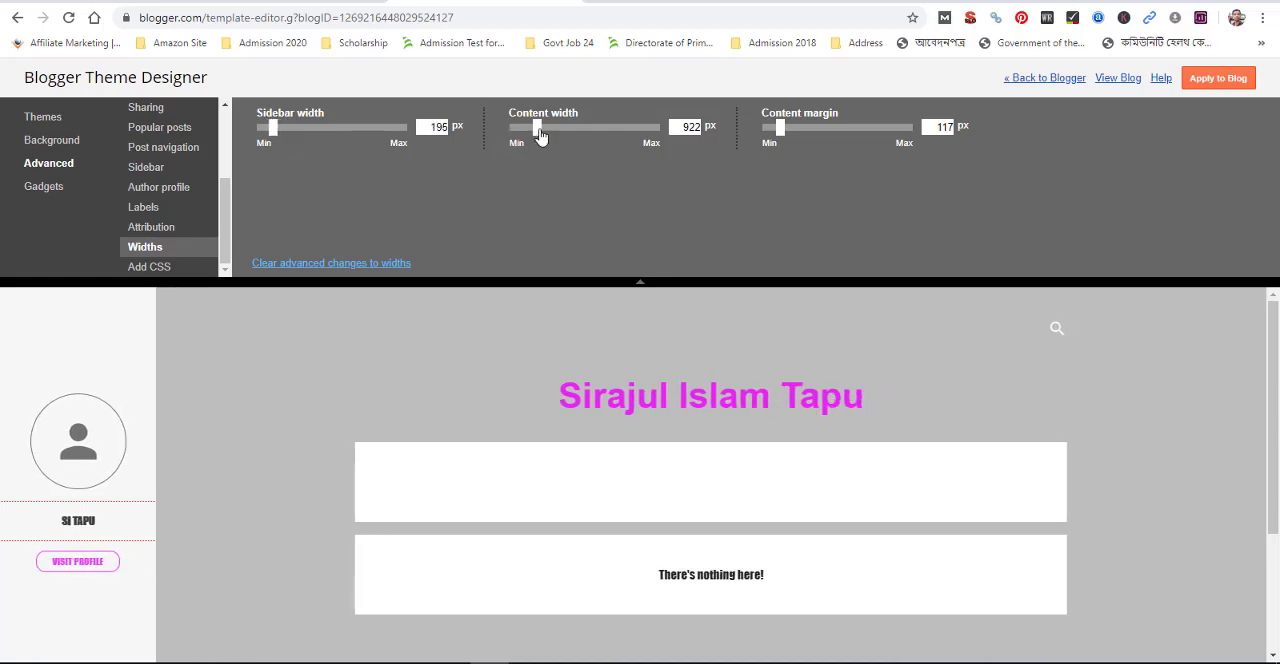
pyautogui.moveTo(540, 137)
pyautogui.mouseDown()
pyautogui.moveTo(565, 138)
pyautogui.moveTo(535, 142)
pyautogui.moveTo(547, 153)
pyautogui.mouseUp()
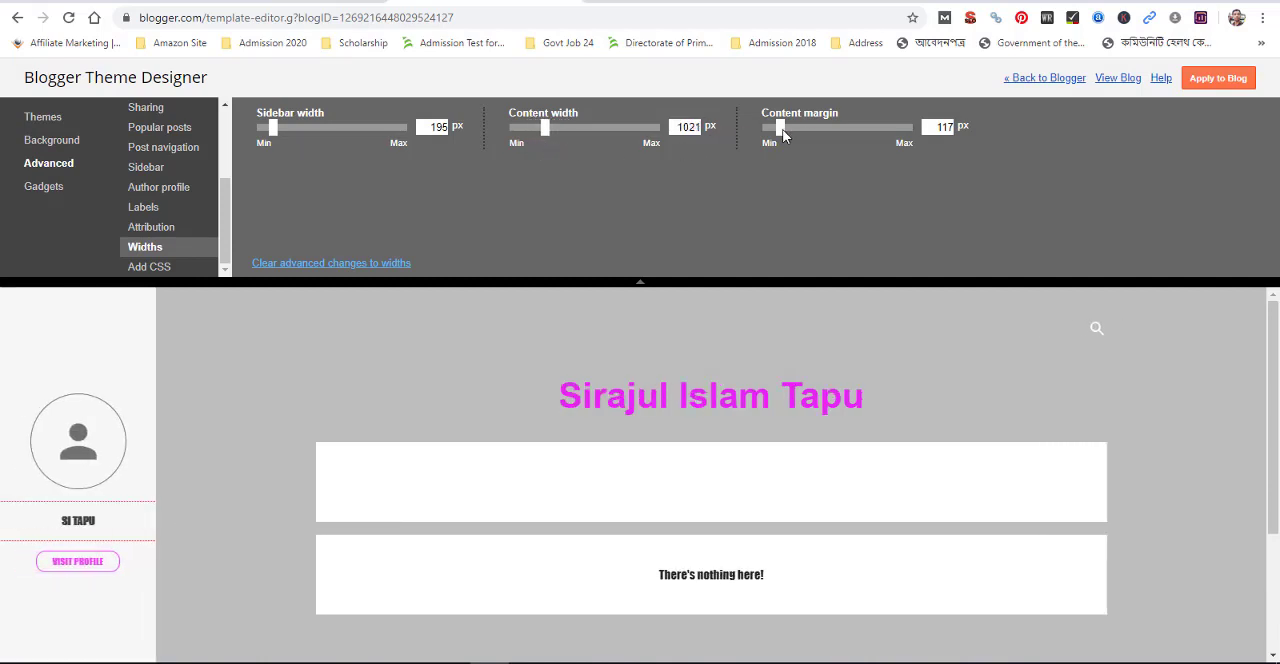
pyautogui.moveTo(781, 133); pyautogui.dragTo(789, 134)
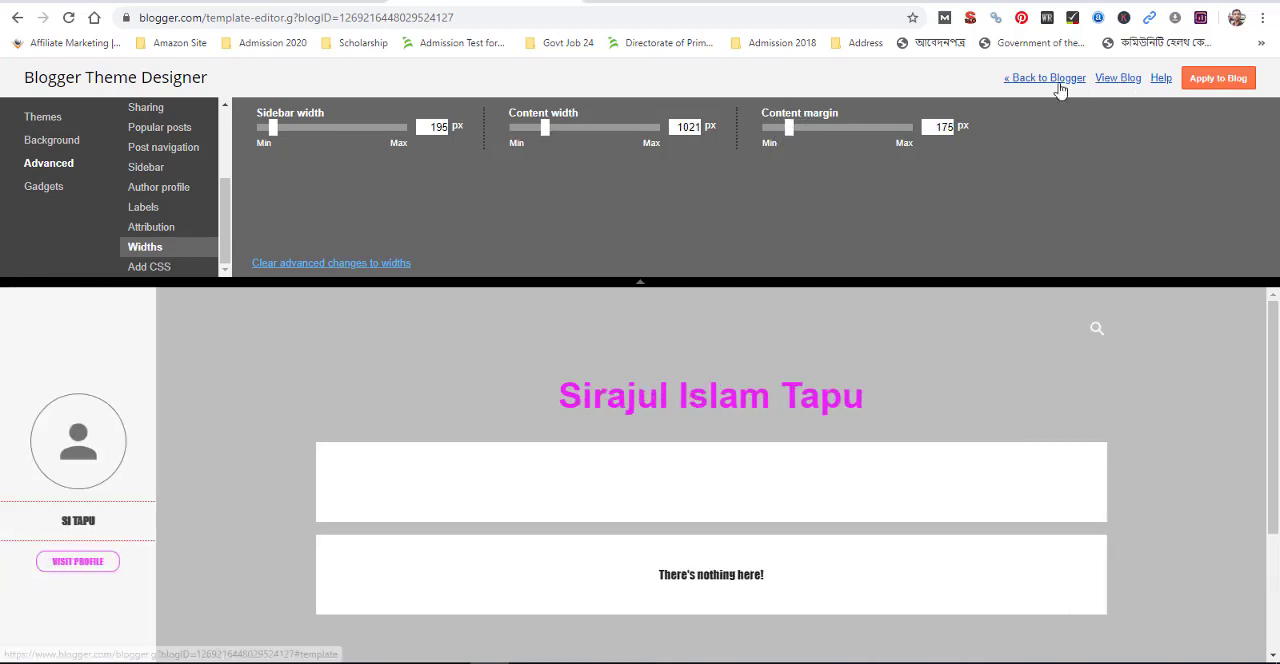
# Try hiding the About Me gadget in the blog preview and show it again
pyautogui.click(41, 192)
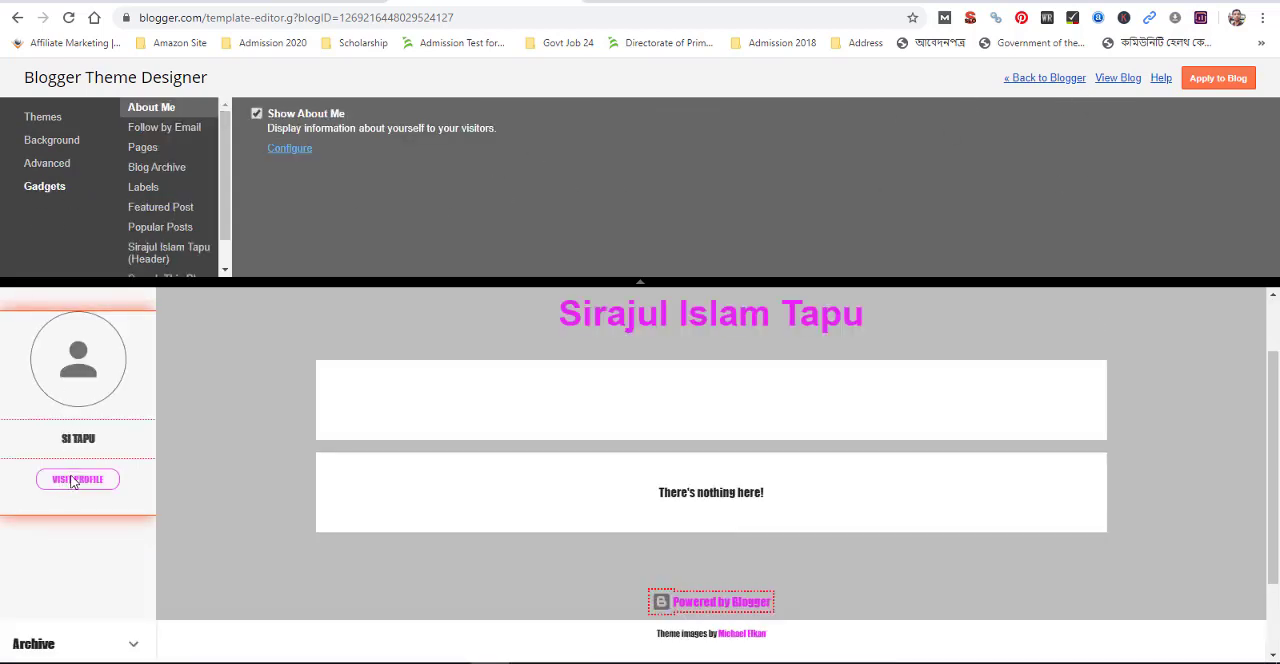
pyautogui.scroll(1, 75, 470)
pyautogui.click(257, 115)
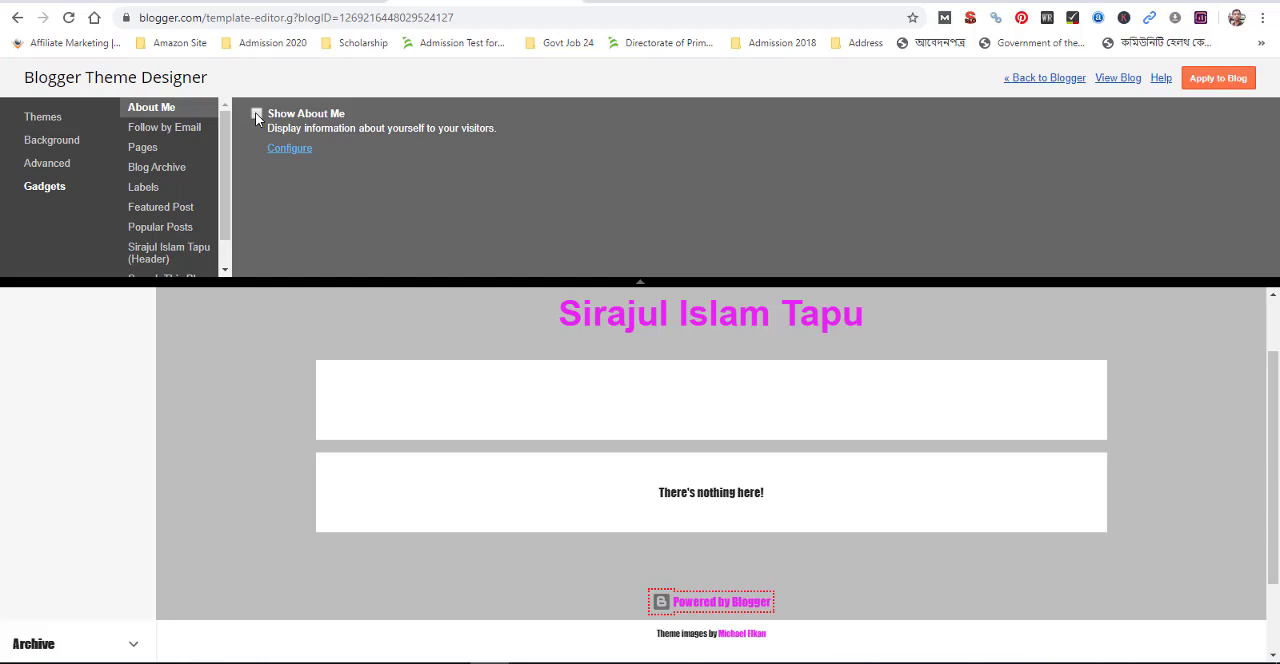
pyautogui.click(256, 114)
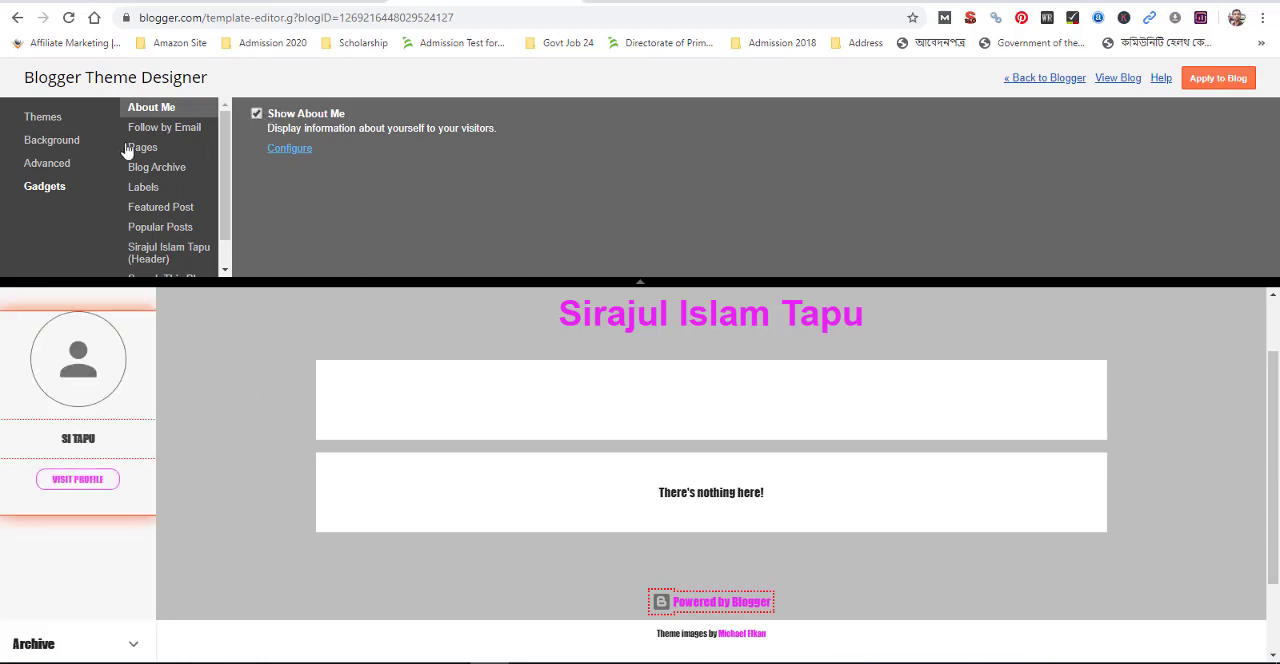
# Review the gadget options for Follow by Email, Pages, Blog Archive, Labels, Featured Post and Popular Posts
pyautogui.click(163, 130)
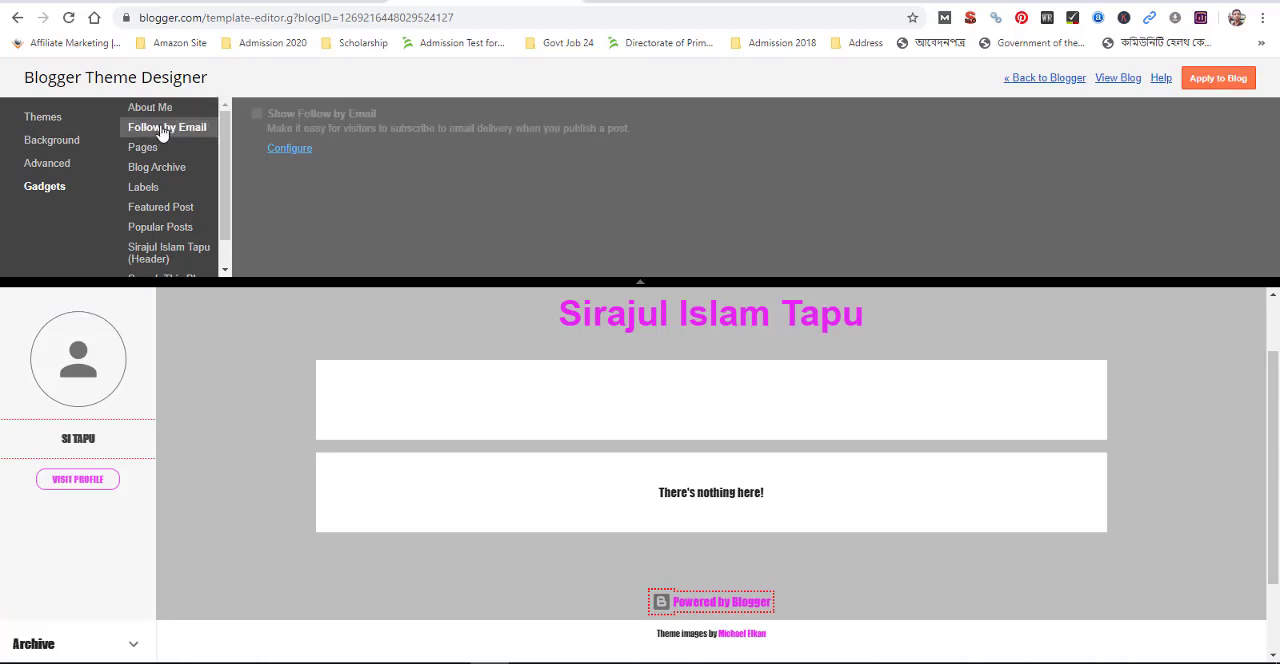
pyautogui.click(163, 109)
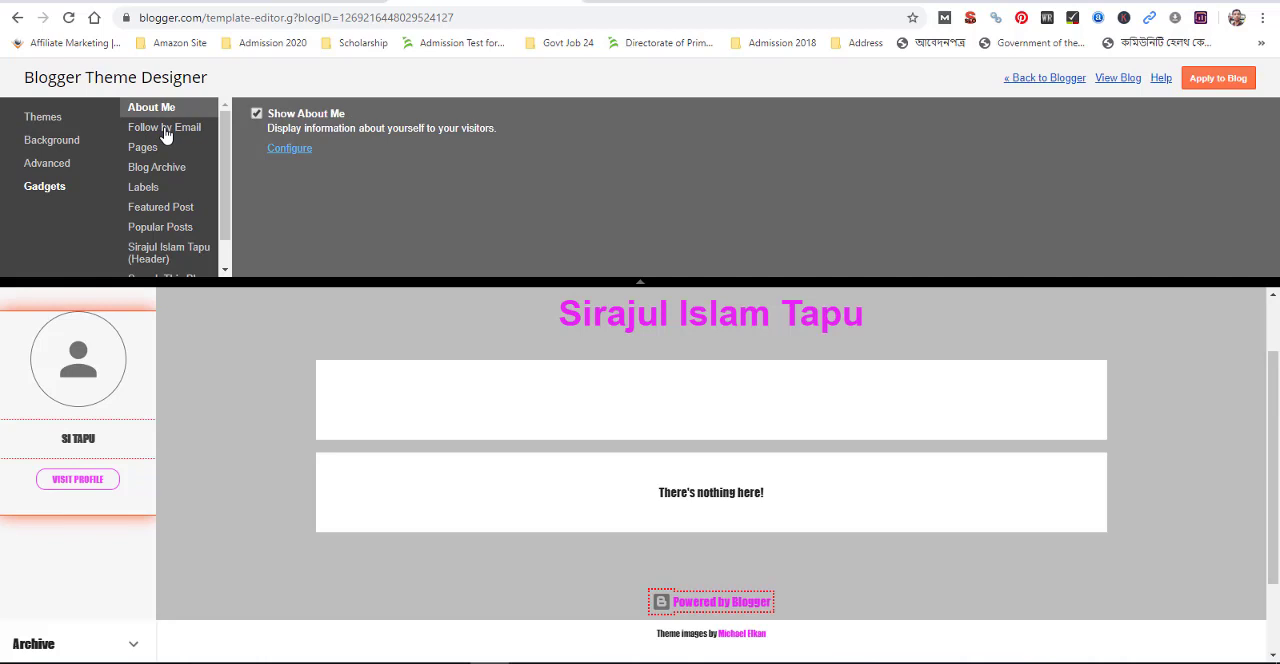
pyautogui.click(166, 133)
pyautogui.click(155, 112)
pyautogui.click(150, 149)
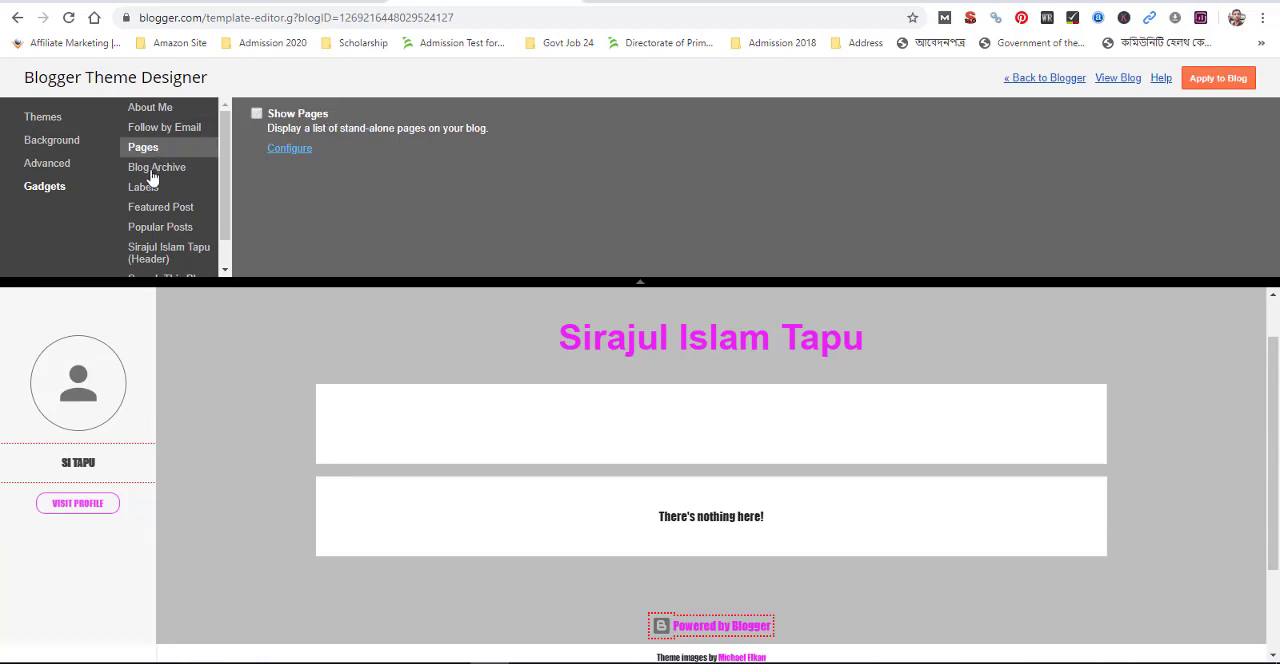
pyautogui.click(152, 170)
pyautogui.click(150, 191)
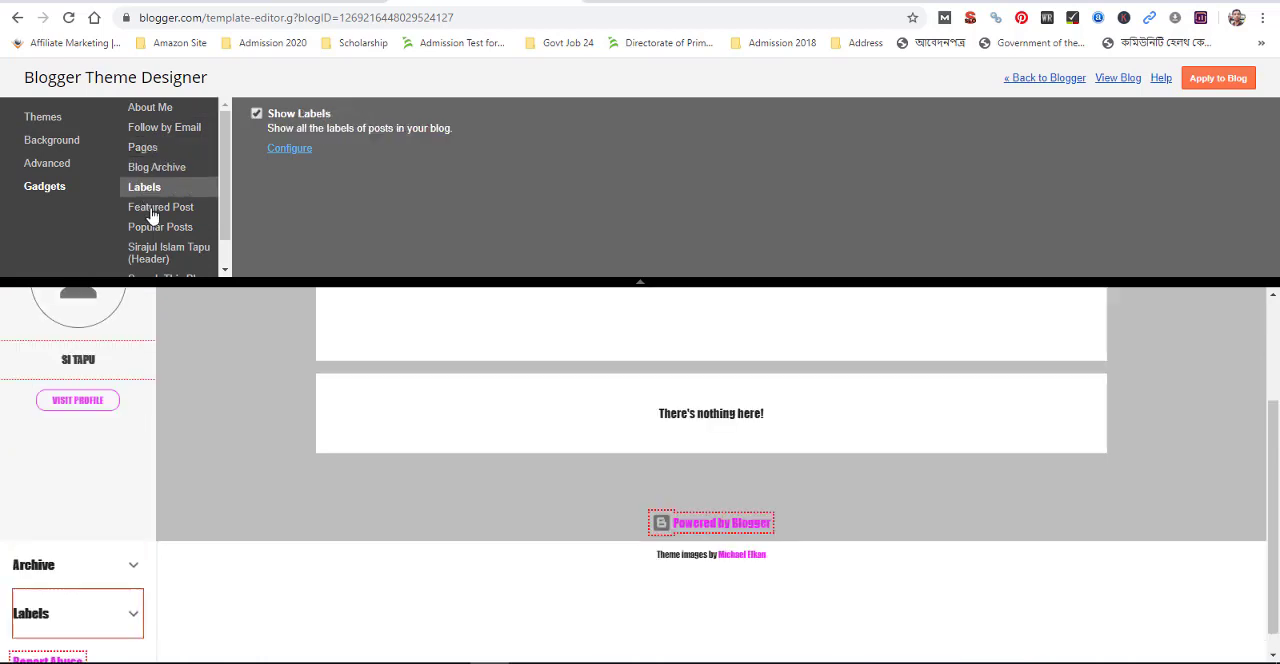
pyautogui.click(157, 210)
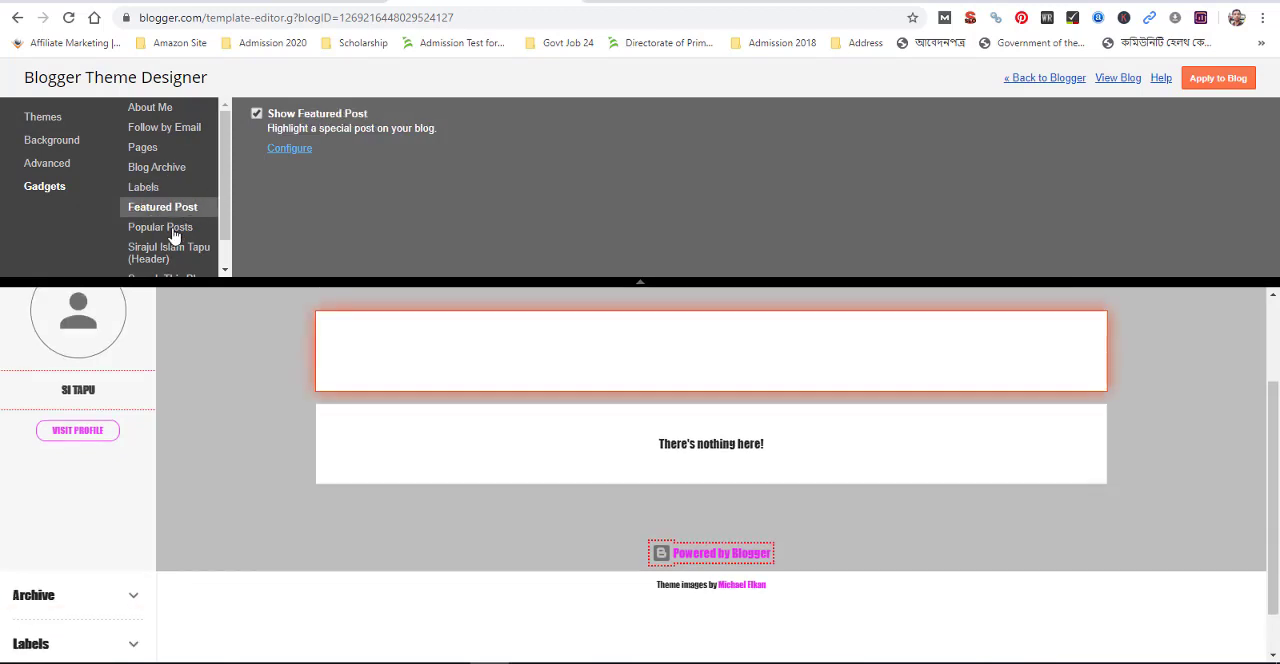
pyautogui.scroll(-1, 176, 232)
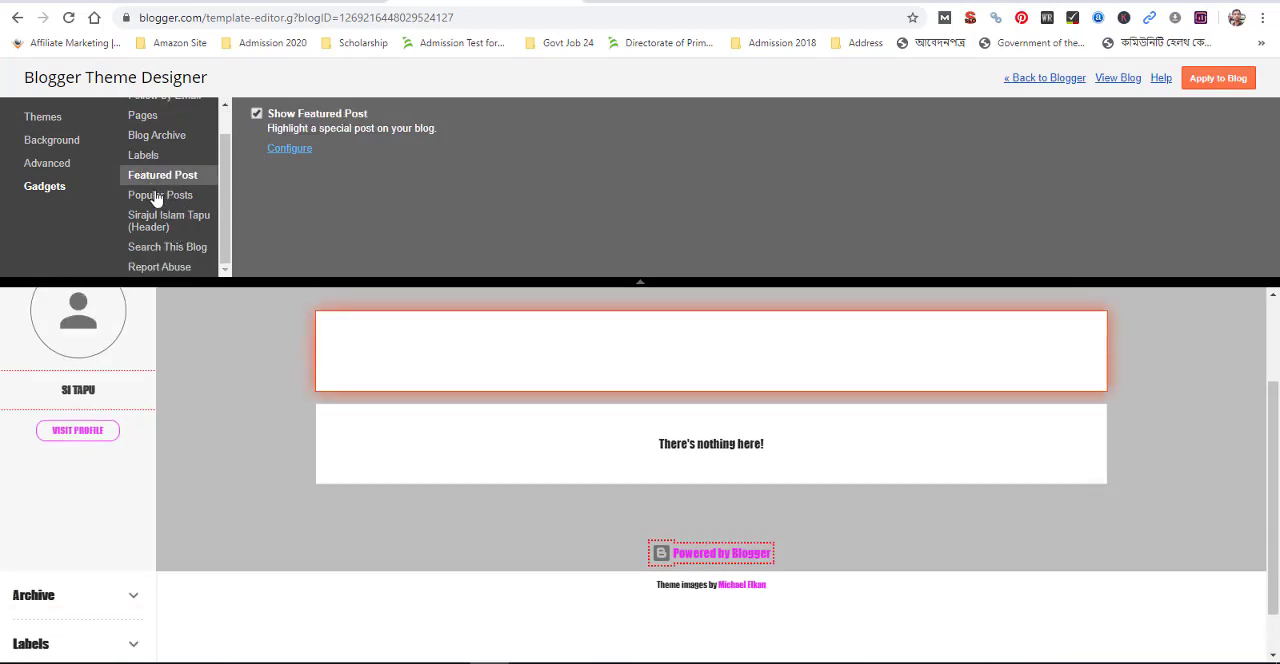
pyautogui.click(157, 197)
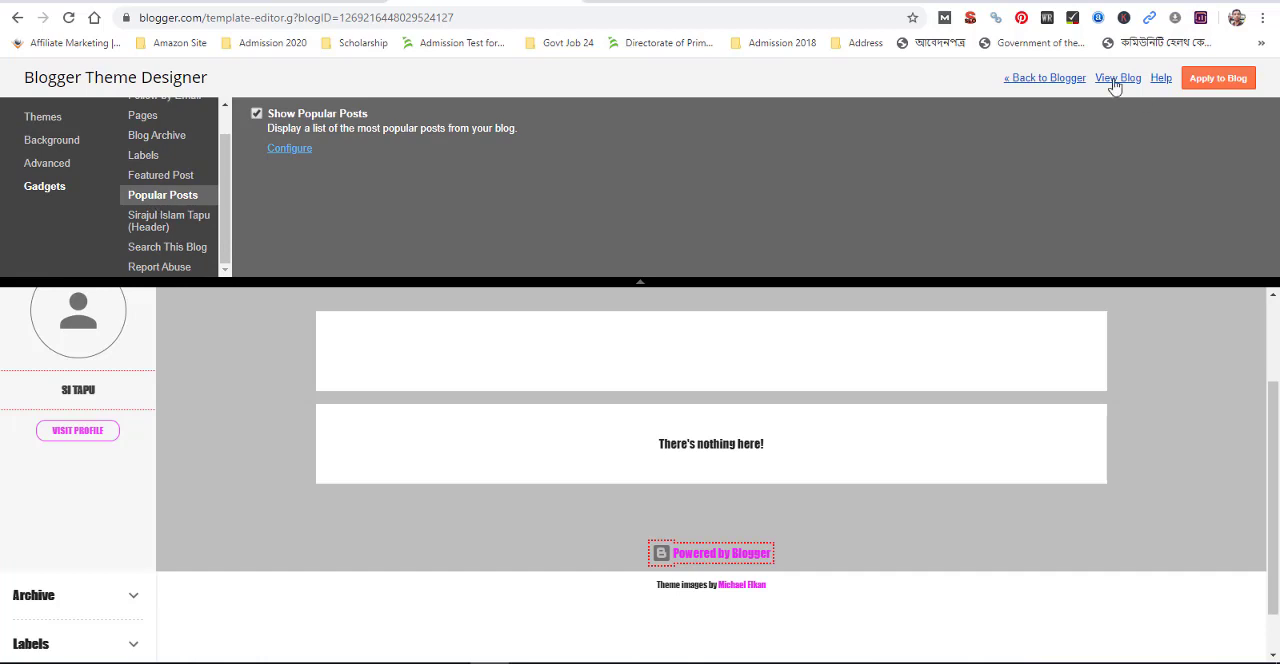
# Leave the Theme Designer for the Blogger theme page, discarding the unapplied changes
pyautogui.click(1031, 80)
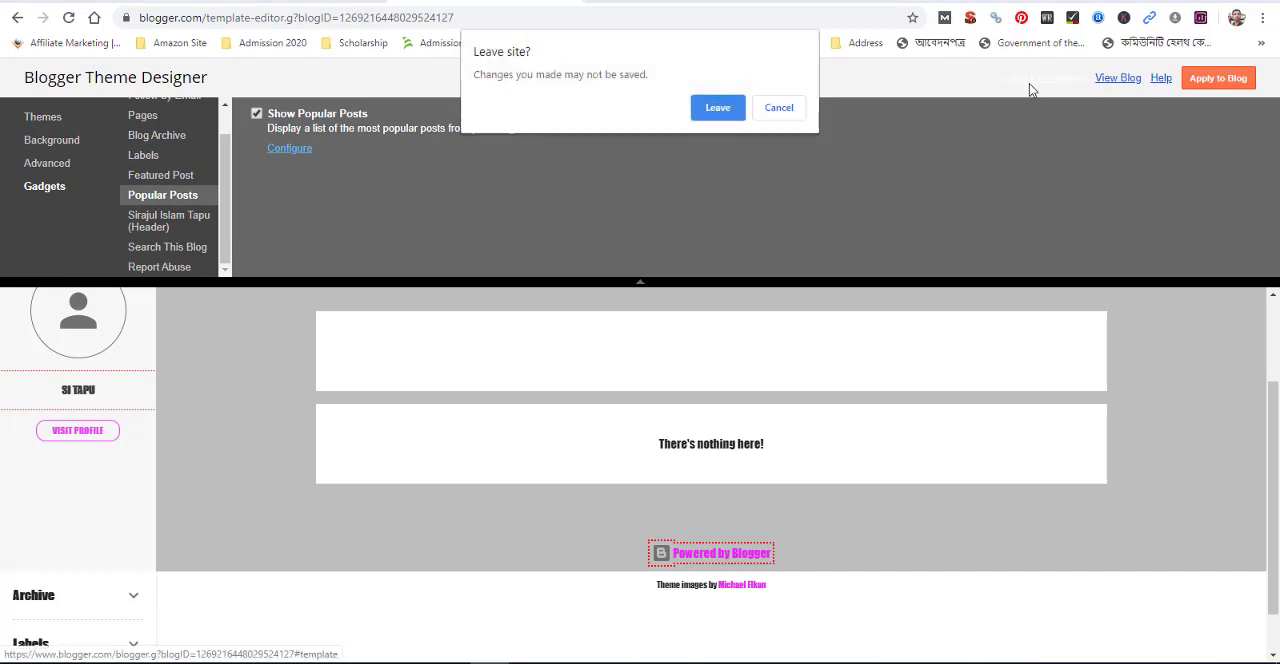
pyautogui.click(717, 108)
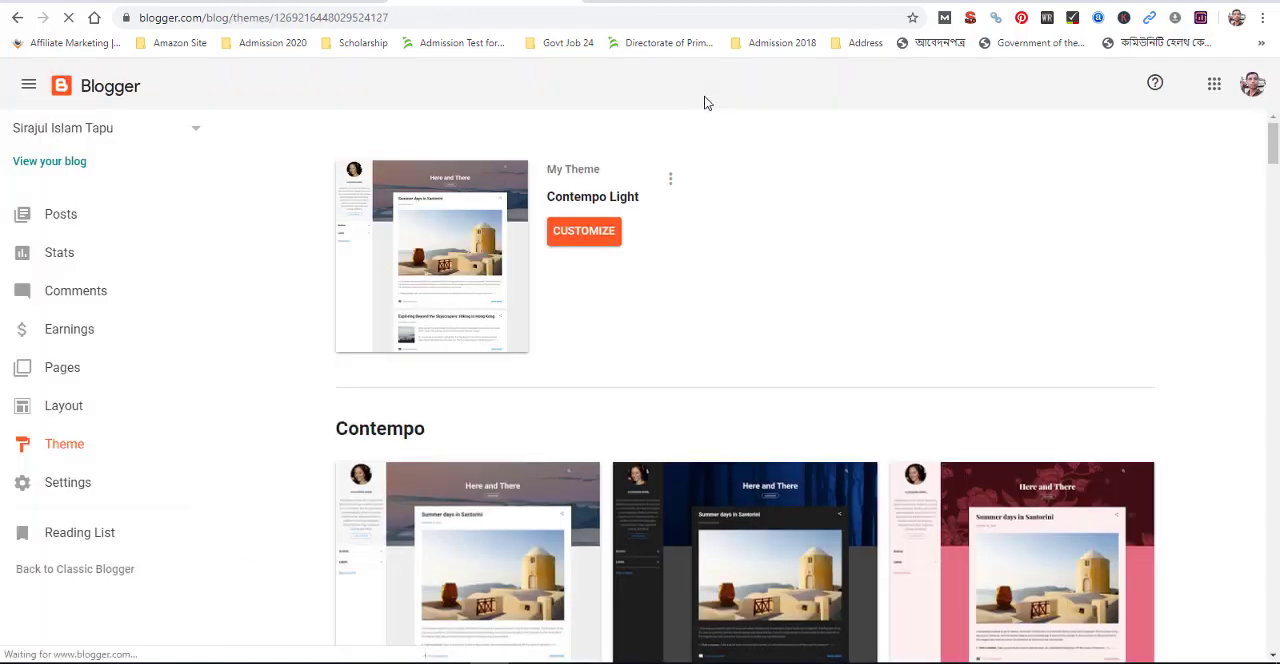
pyautogui.click(336, 1)
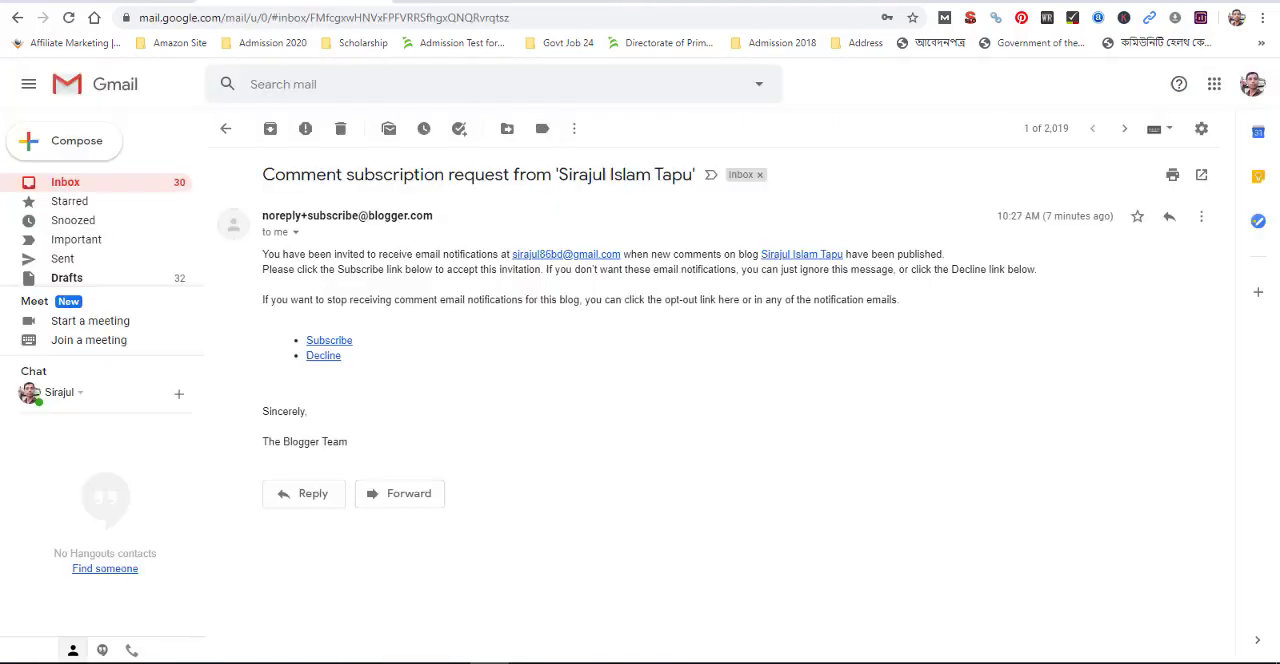
pyautogui.click(515, 1)
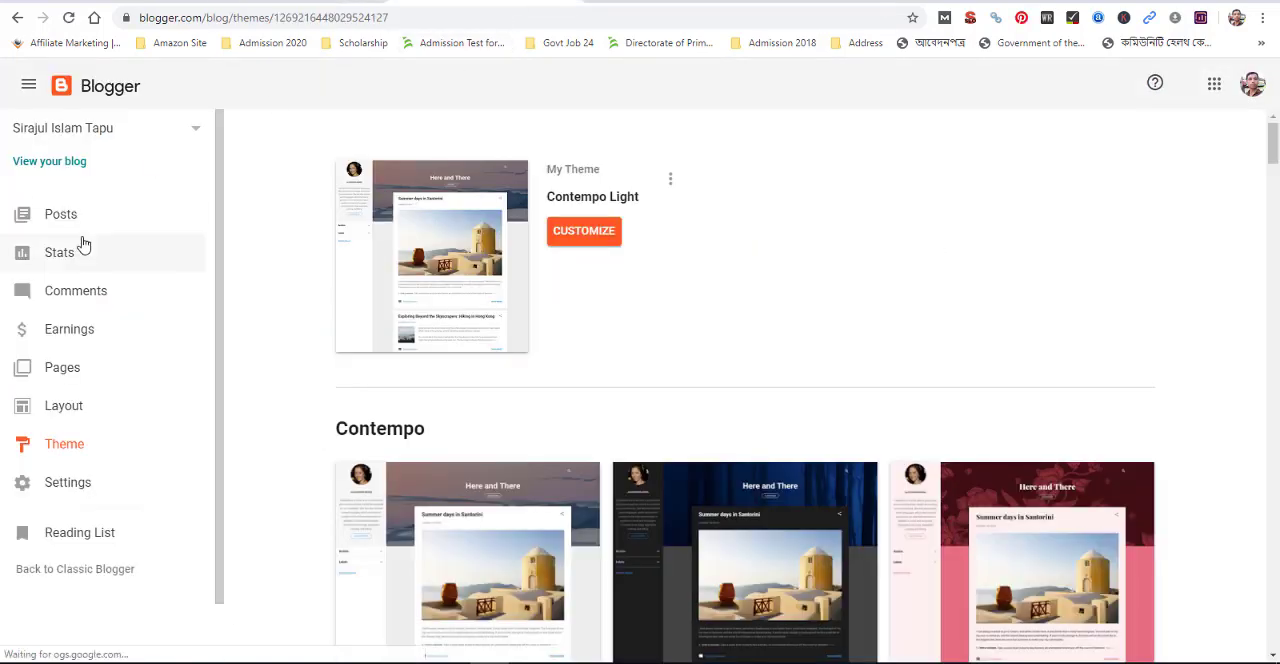
# View the published blog, return to the Blogger theme page and reopen the Contempo Light theme for customizing
pyautogui.click(75, 170)
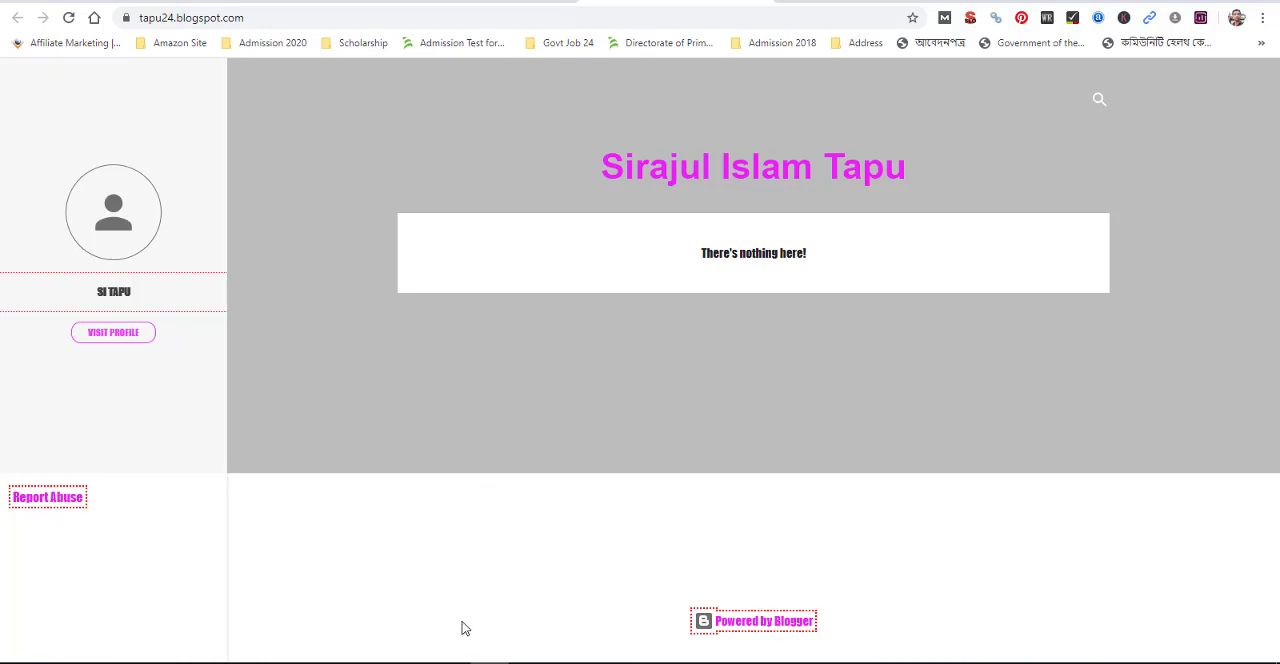
pyautogui.click(415, 2)
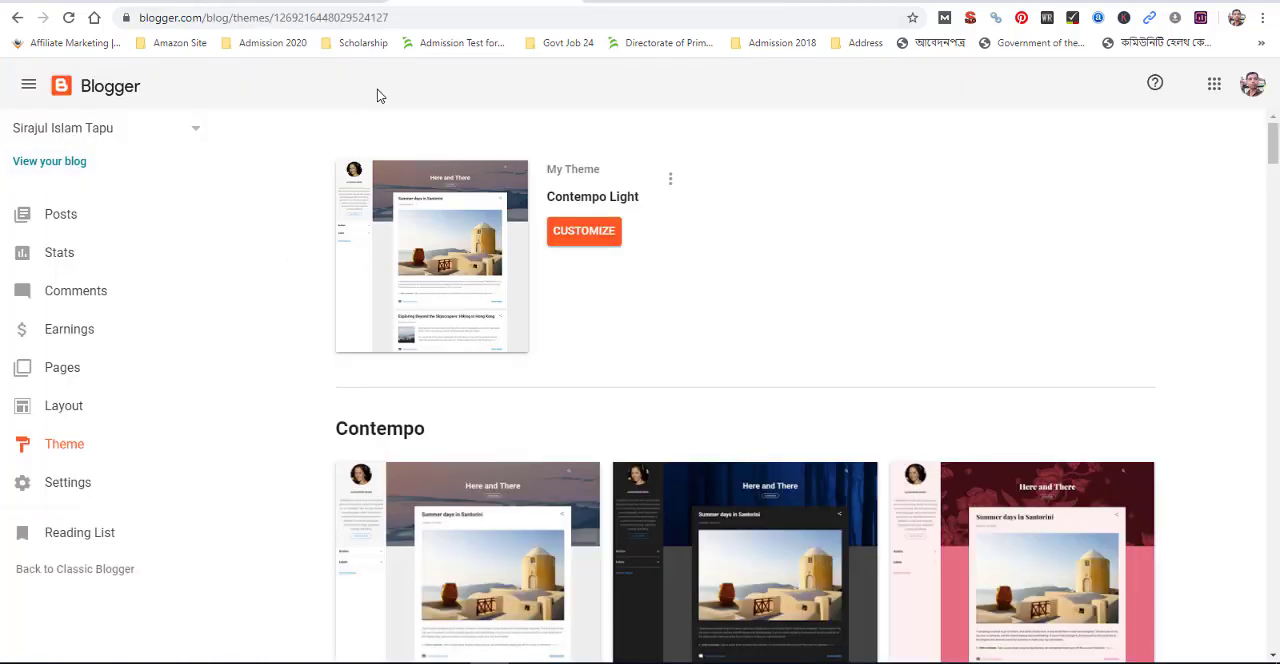
pyautogui.click(585, 240)
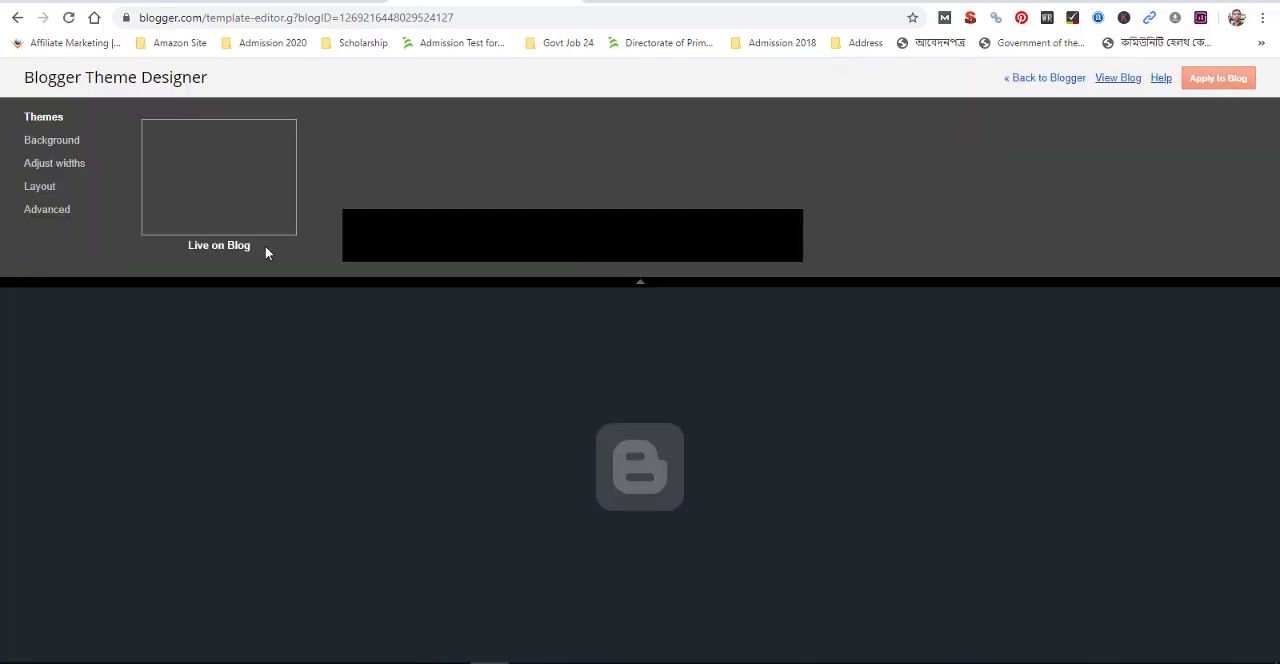
# Set the background height in the theme's advanced background settings to 459 px and apply it to the blog
pyautogui.click(52, 165)
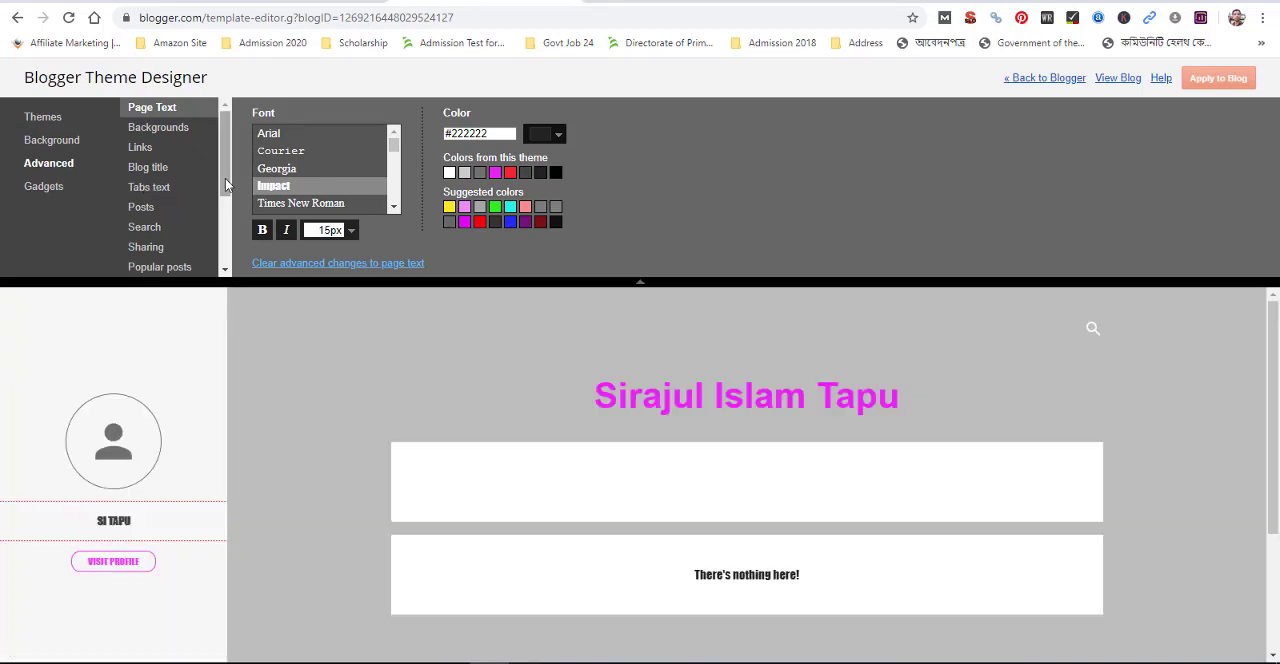
pyautogui.scroll(-2, 226, 184)
pyautogui.scroll(2, 226, 180)
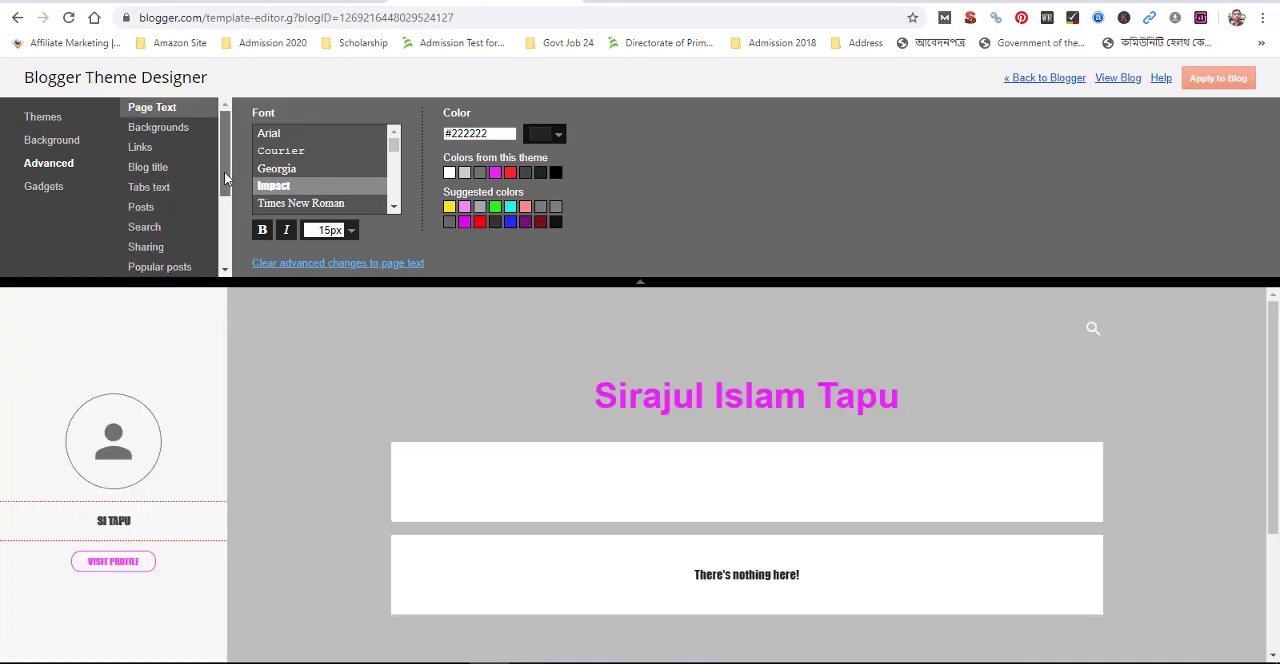
pyautogui.click(168, 132)
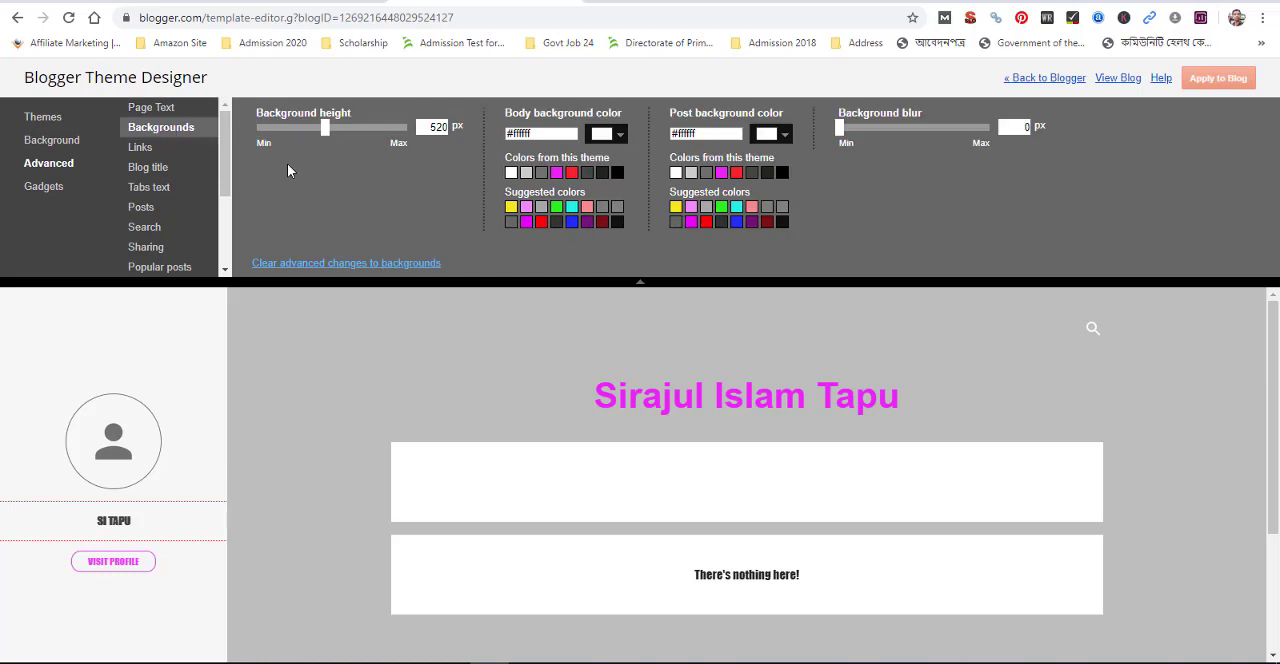
pyautogui.click(331, 137)
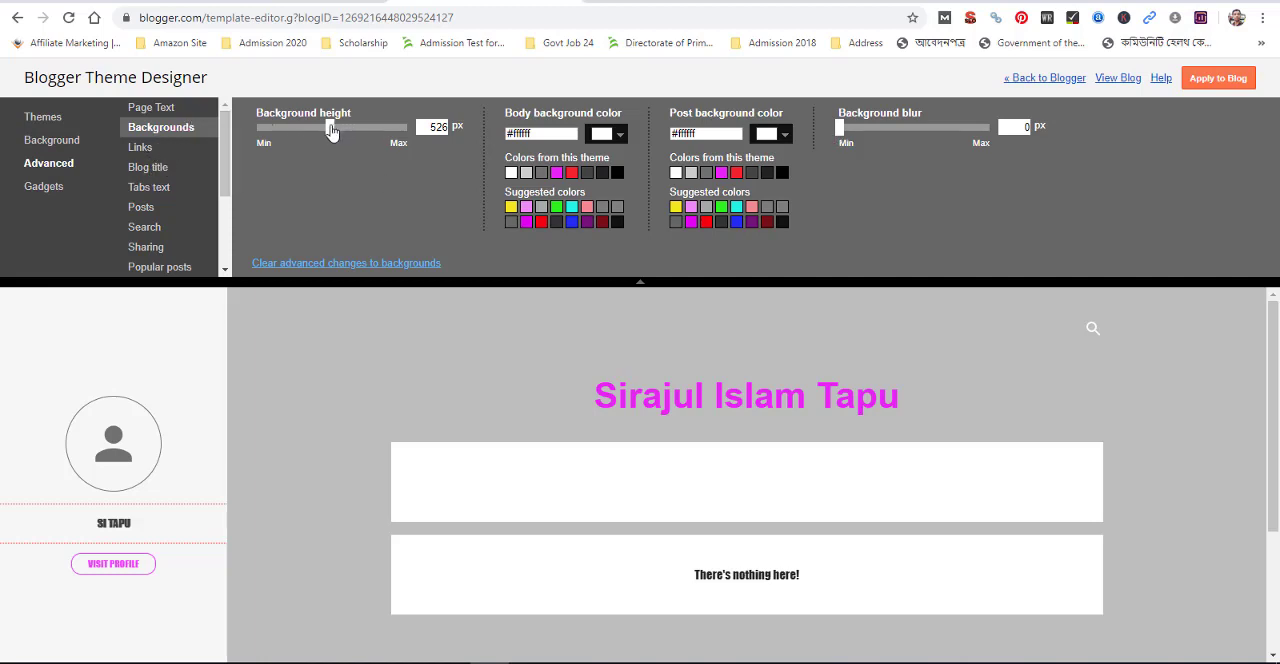
pyautogui.moveTo(331, 133); pyautogui.dragTo(293, 147)
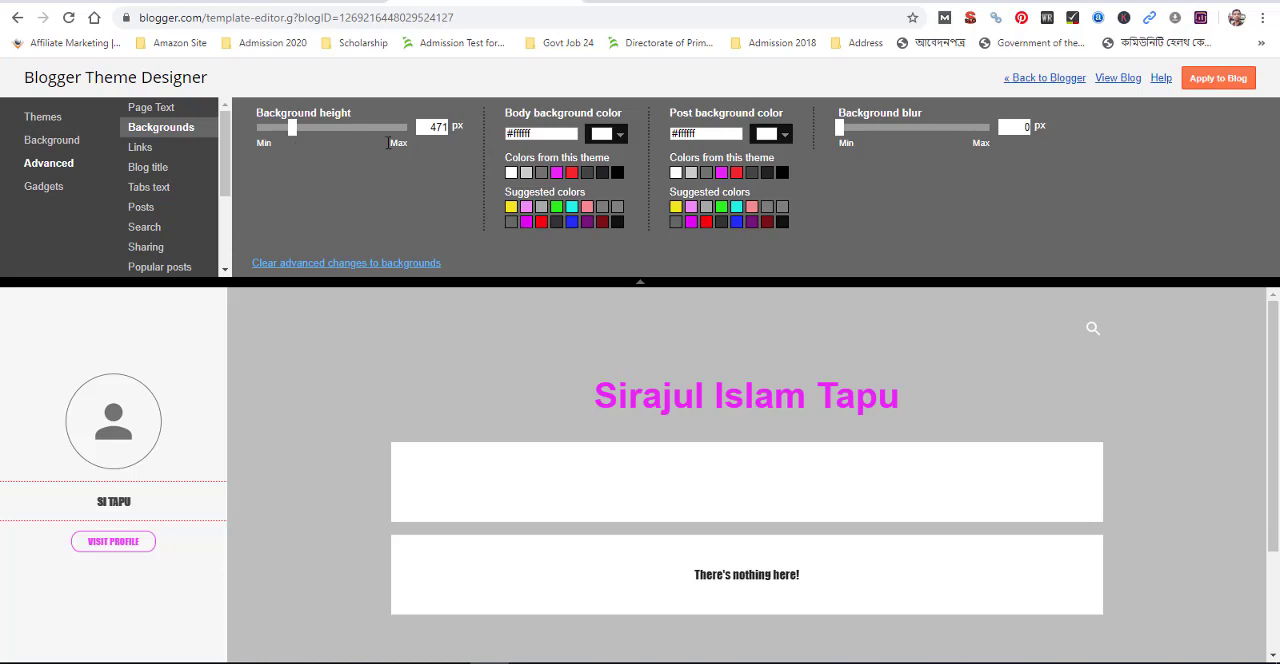
pyautogui.moveTo(293, 136); pyautogui.dragTo(283, 136)
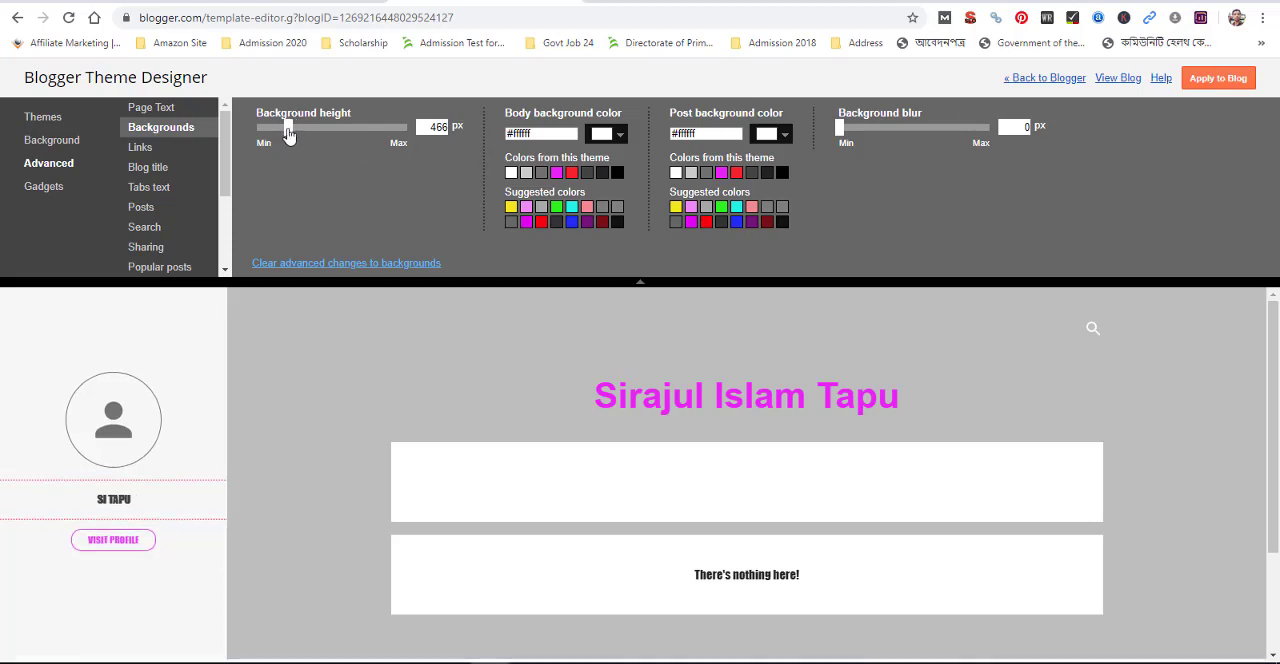
pyautogui.click(1189, 86)
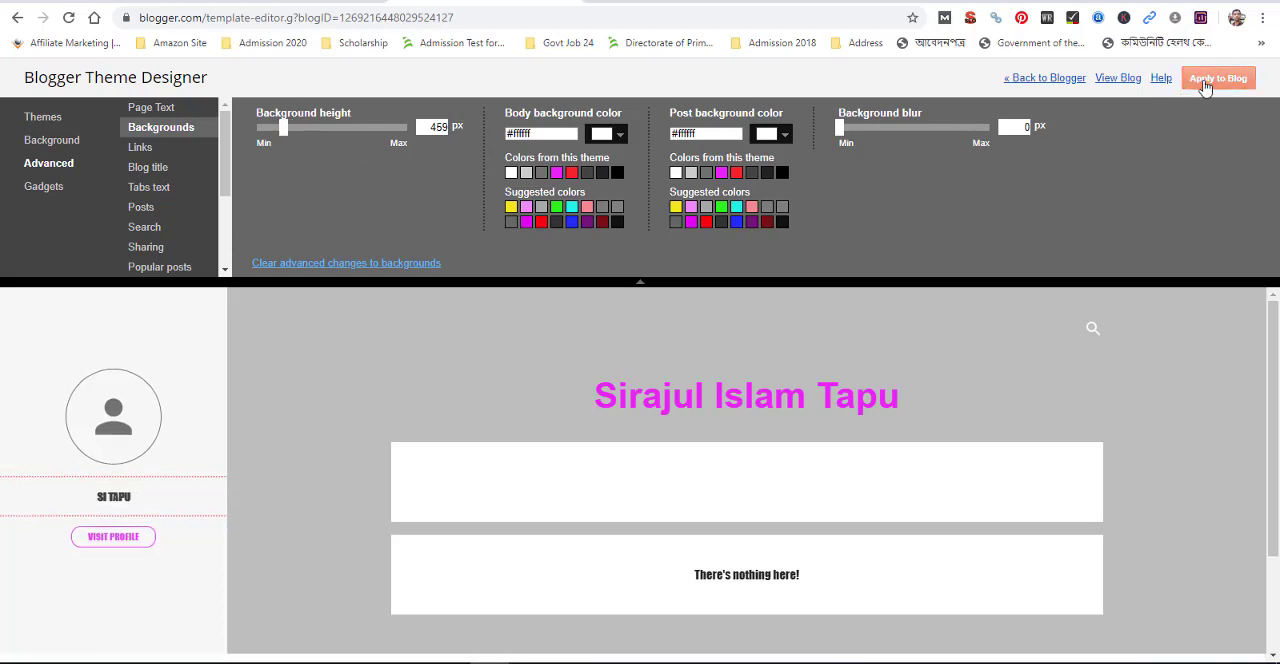
# Reload the published blog to check the applied background height, and return to the Theme Designer
pyautogui.click(676, 1)
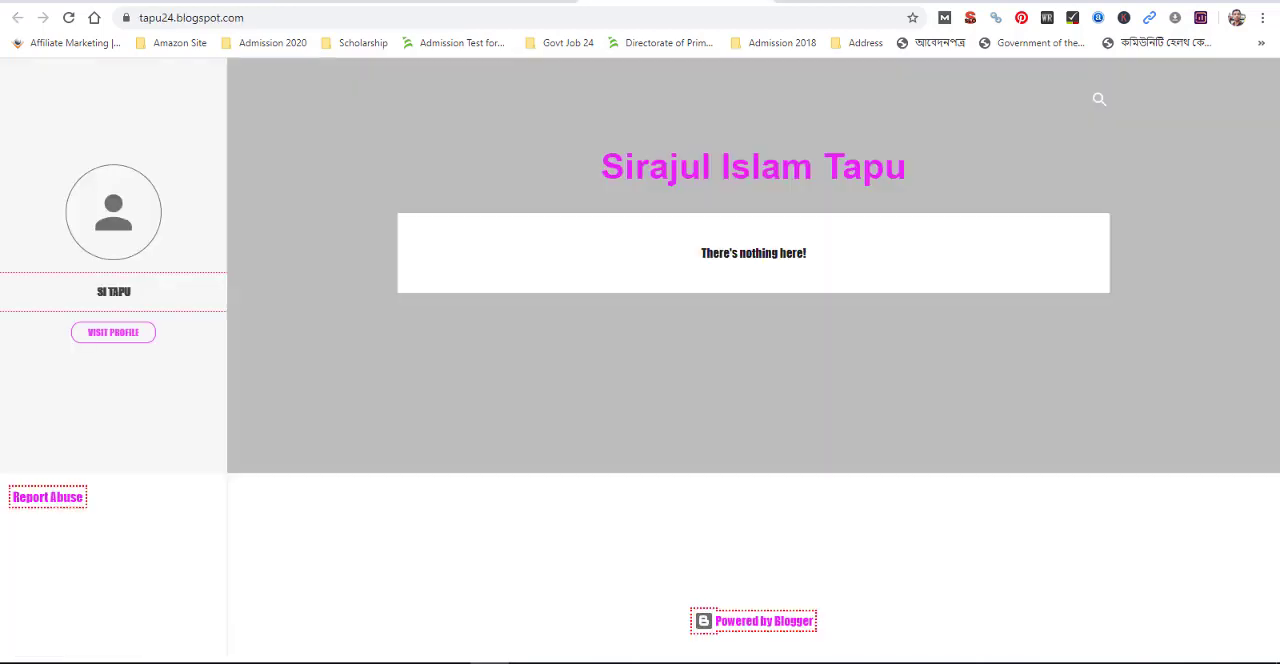
pyautogui.click(68, 17)
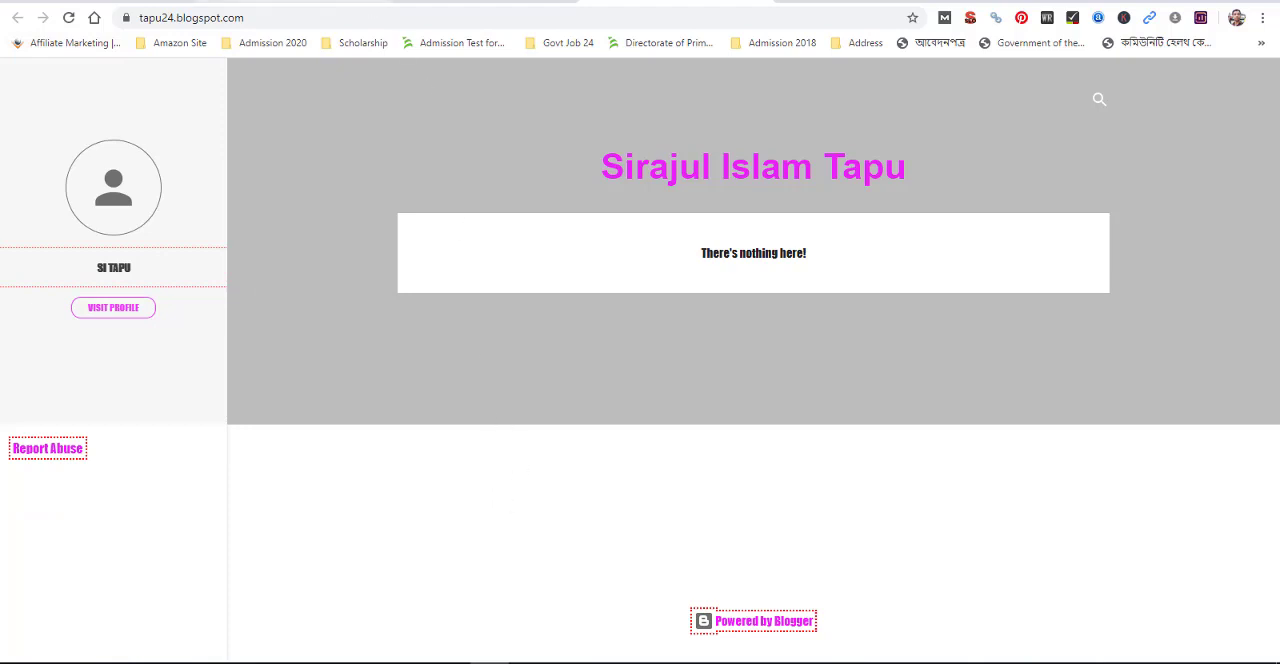
pyautogui.click(510, 5)
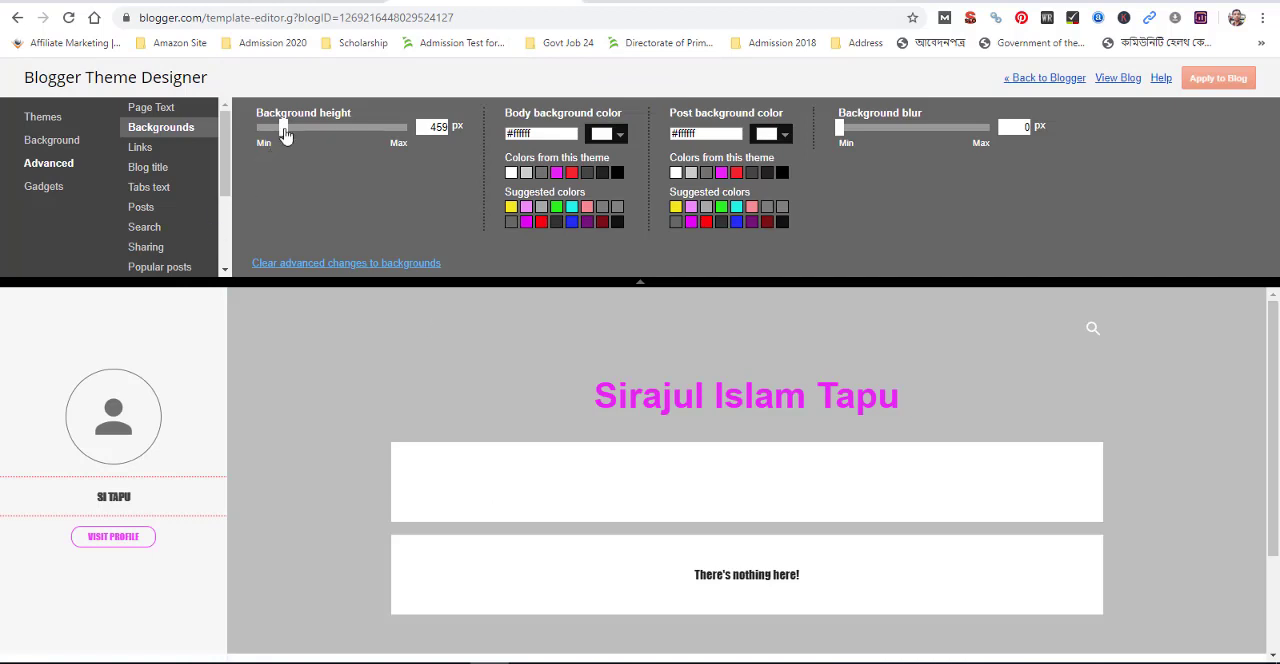
# Set the background height to 526 px, apply it to the blog and check it on the reloaded published blog
pyautogui.moveTo(284, 131); pyautogui.dragTo(330, 140)
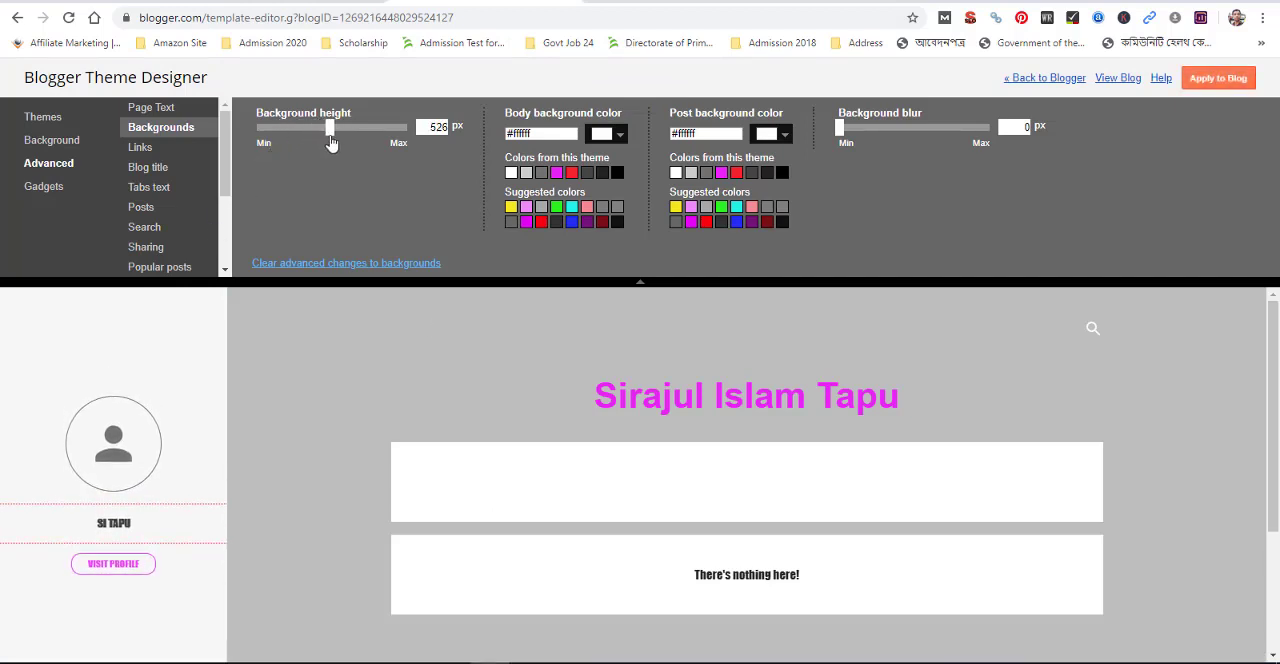
pyautogui.click(1217, 79)
pyautogui.click(672, 2)
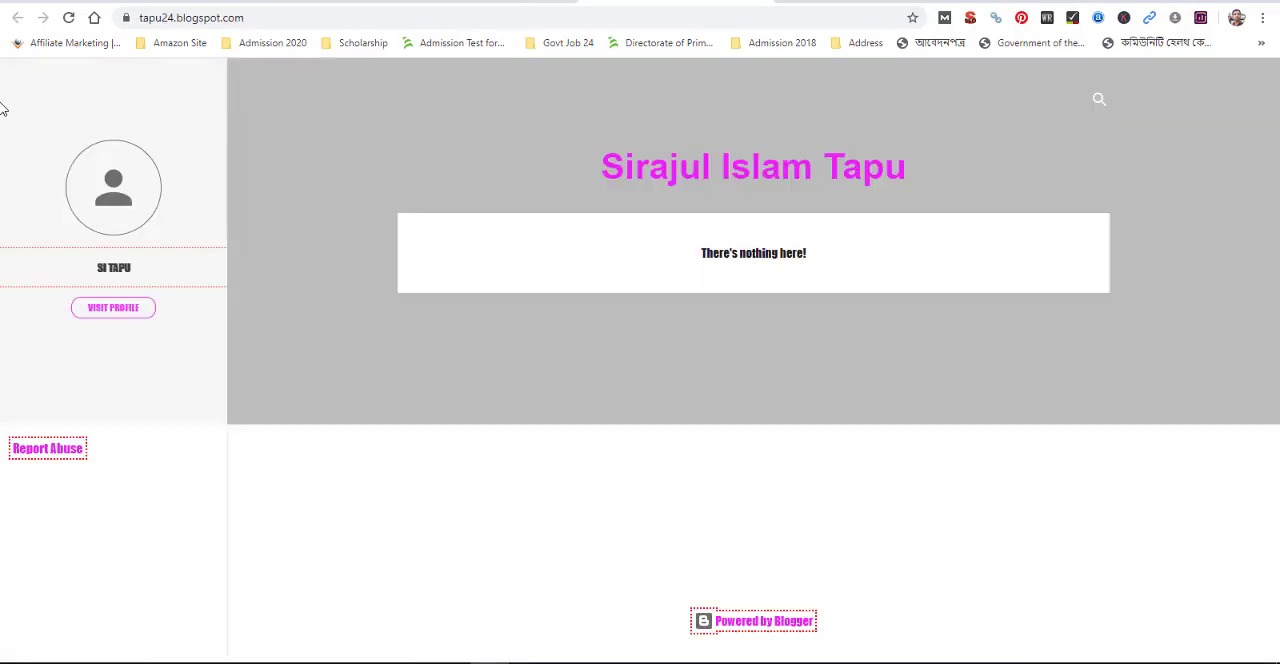
pyautogui.click(69, 18)
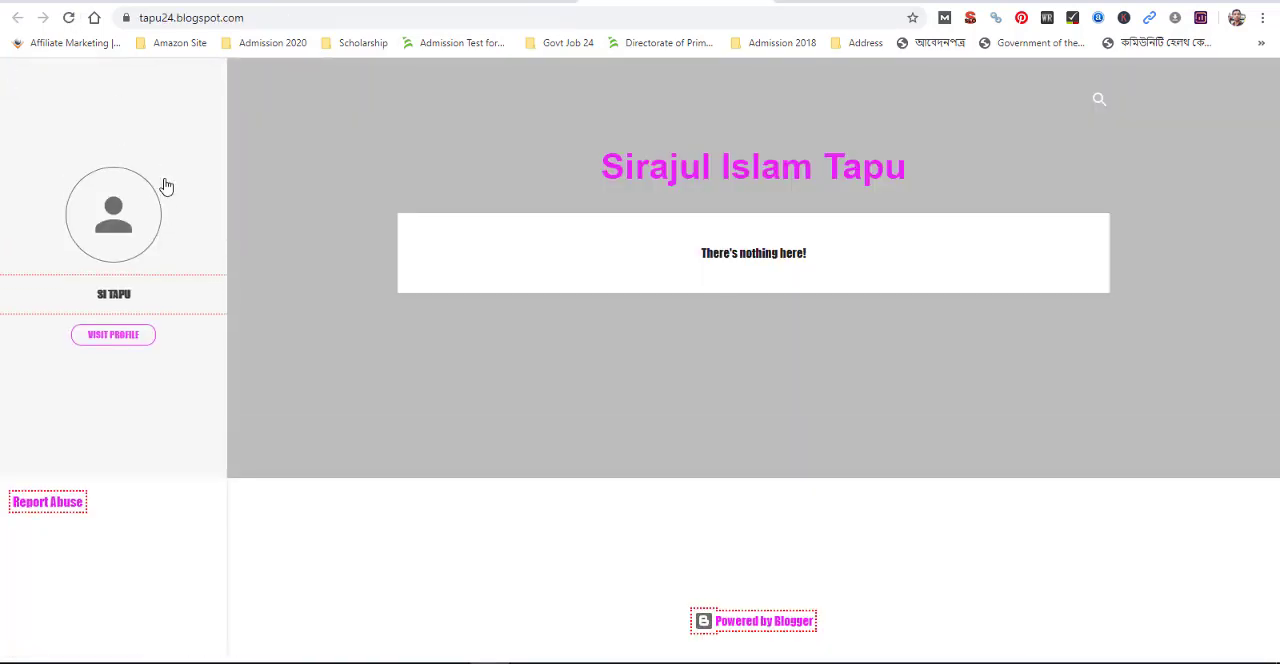
pyautogui.click(69, 18)
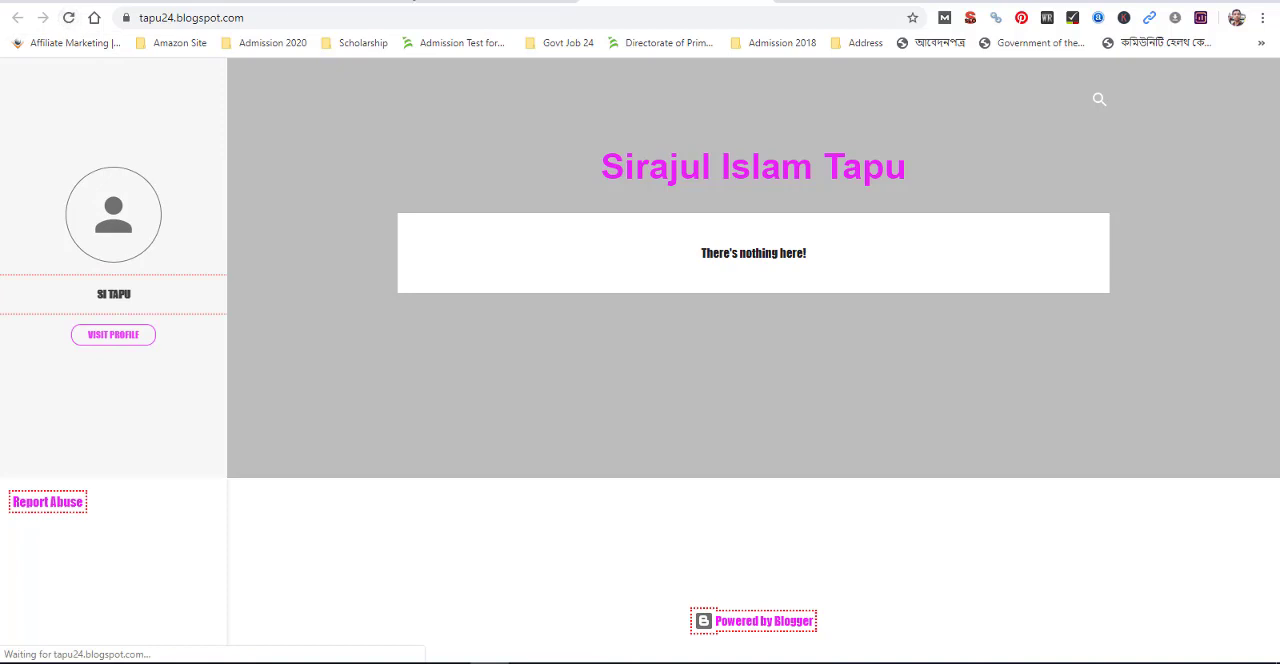
# Leave the Theme Designer for the Blogger dashboard and review the status filter options of the Posts list
pyautogui.click(486, 2)
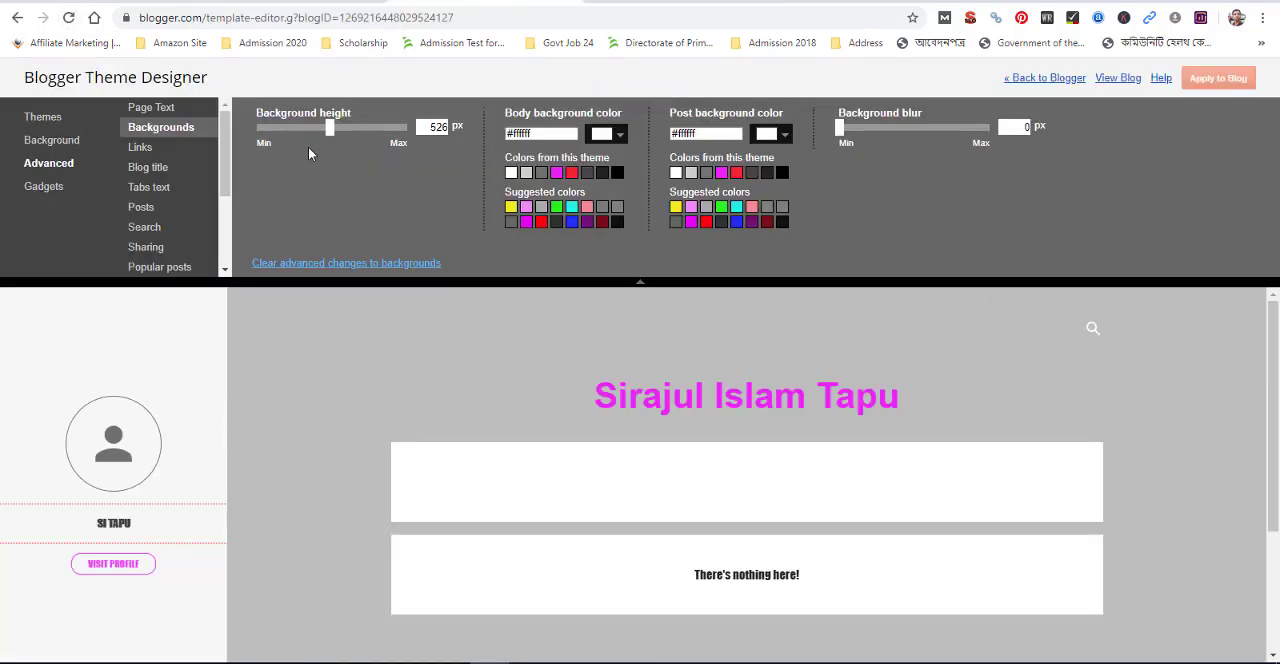
pyautogui.click(1047, 80)
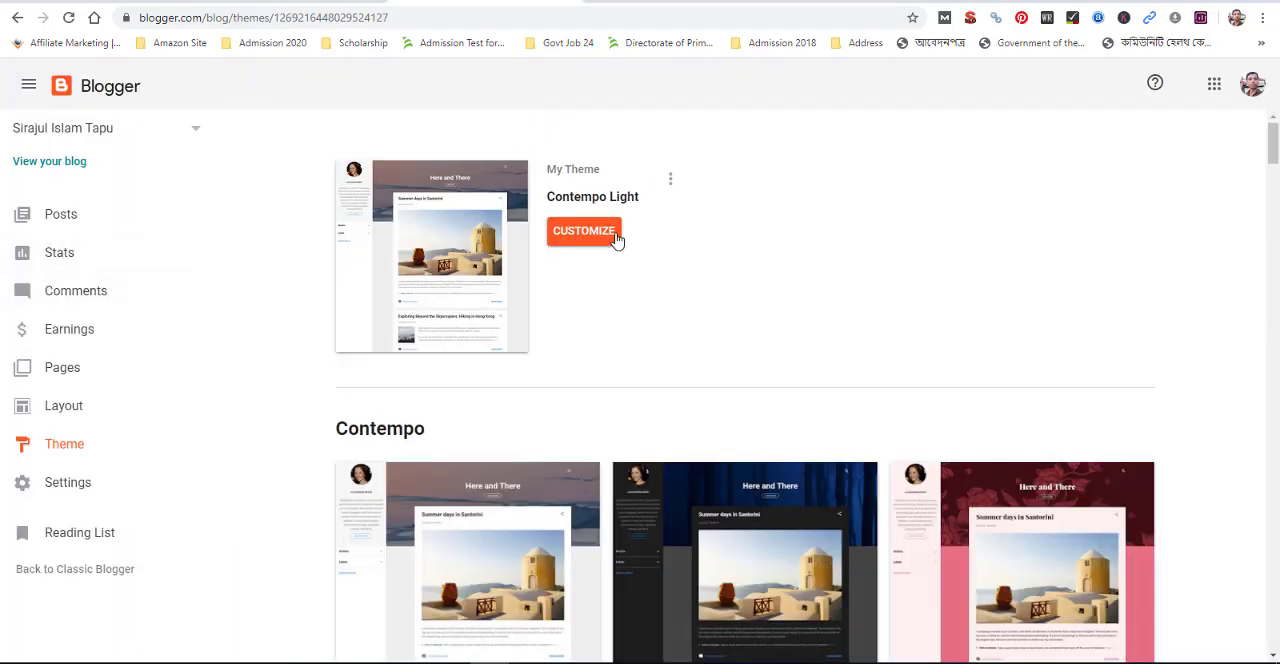
pyautogui.click(70, 215)
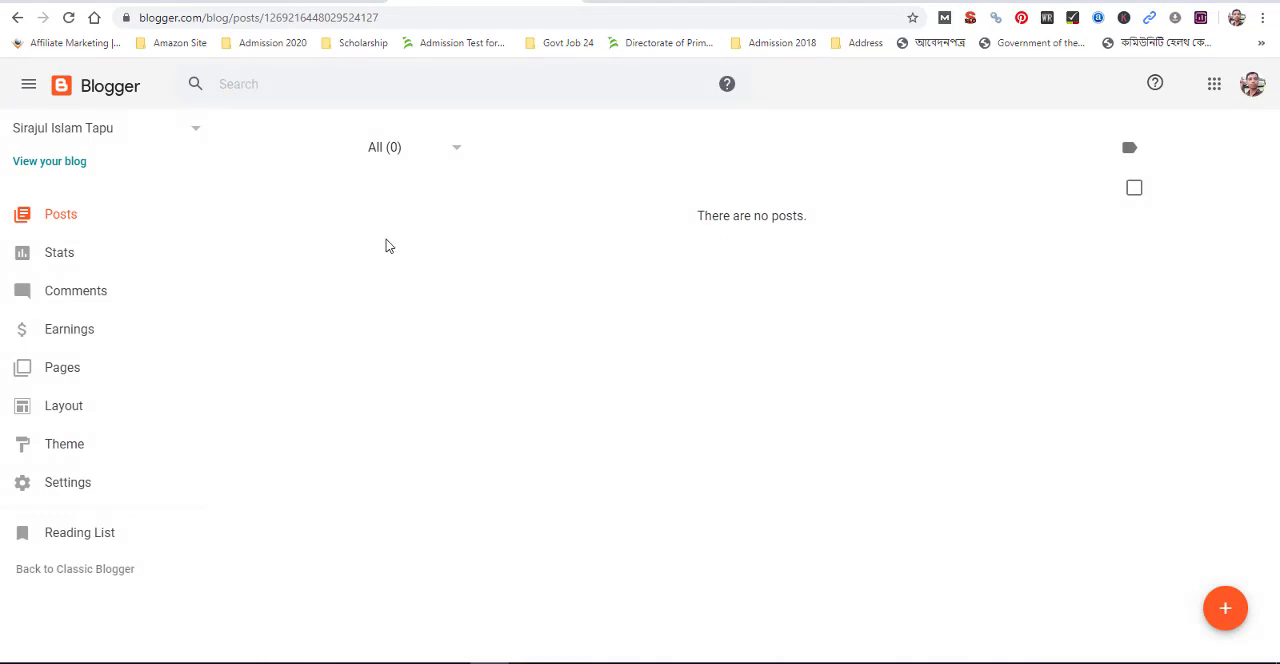
pyautogui.click(457, 150)
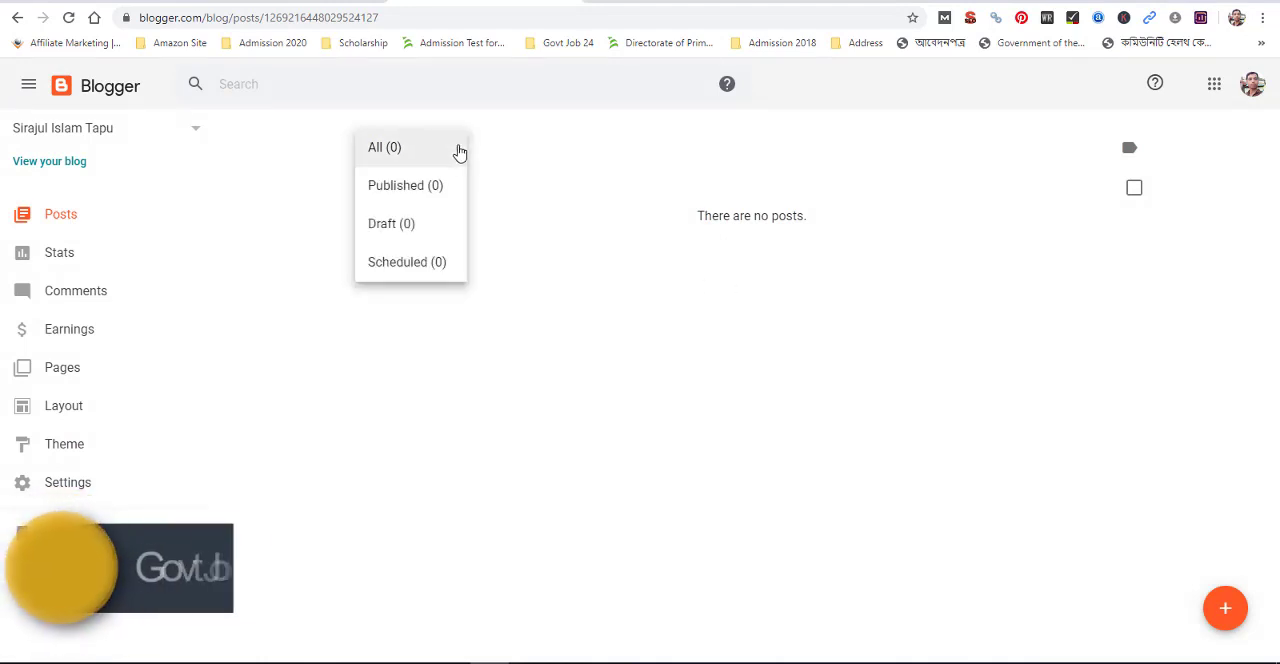
pyautogui.click(538, 220)
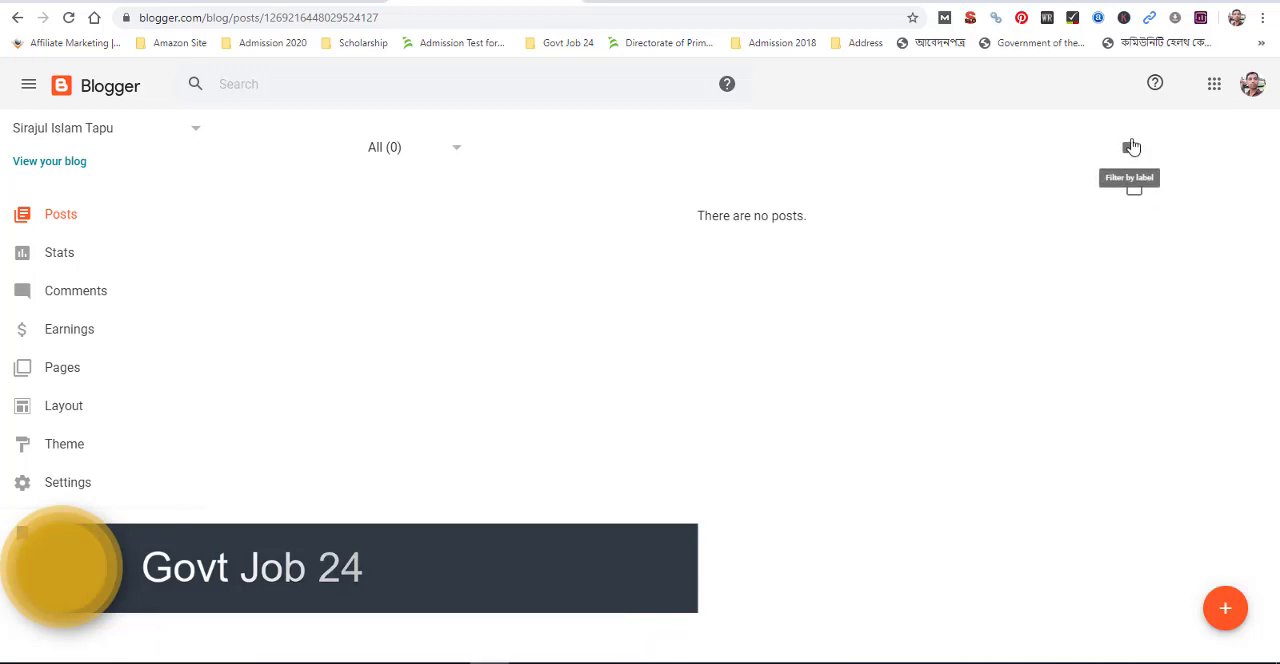
# Look through the blog's Pages and Comments sections
pyautogui.click(66, 368)
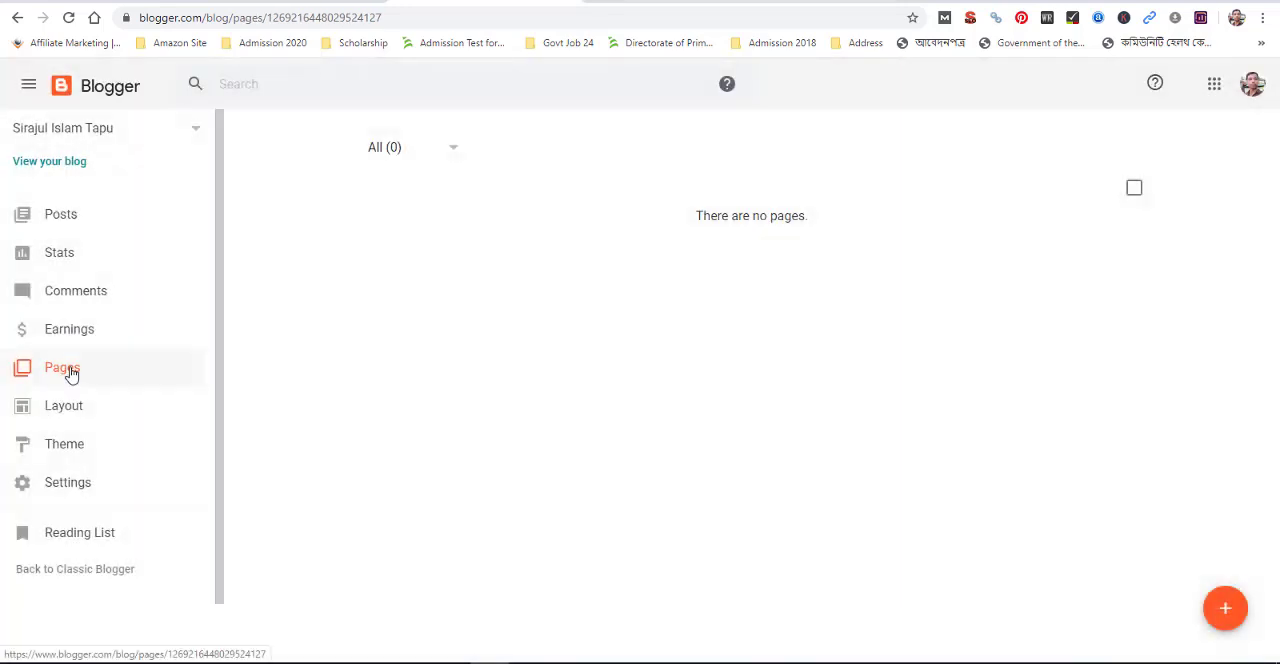
pyautogui.scroll(-1, 126, 457)
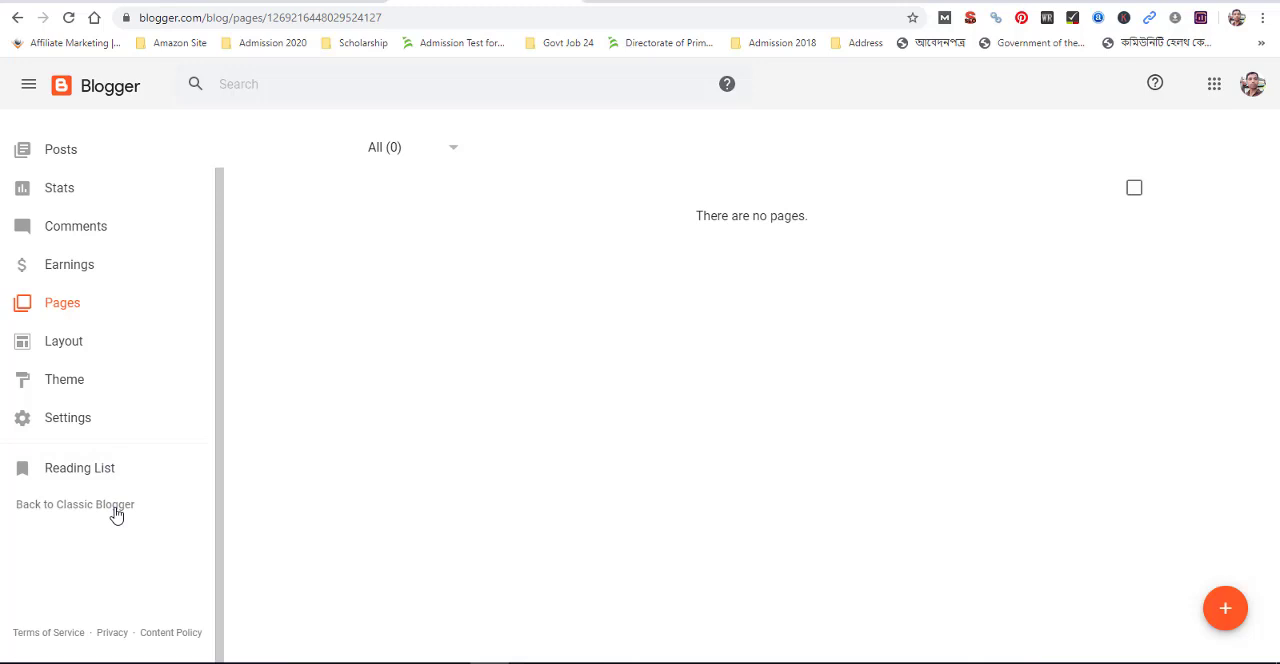
pyautogui.scroll(1, 114, 511)
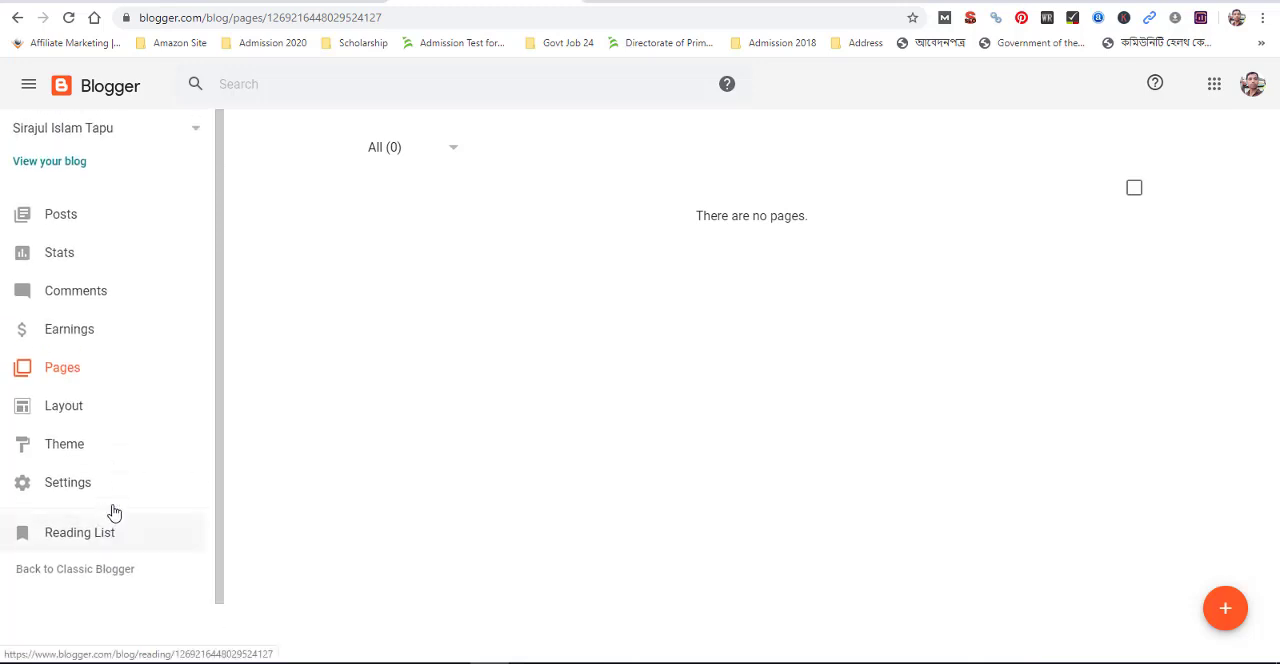
pyautogui.click(57, 211)
pyautogui.click(62, 304)
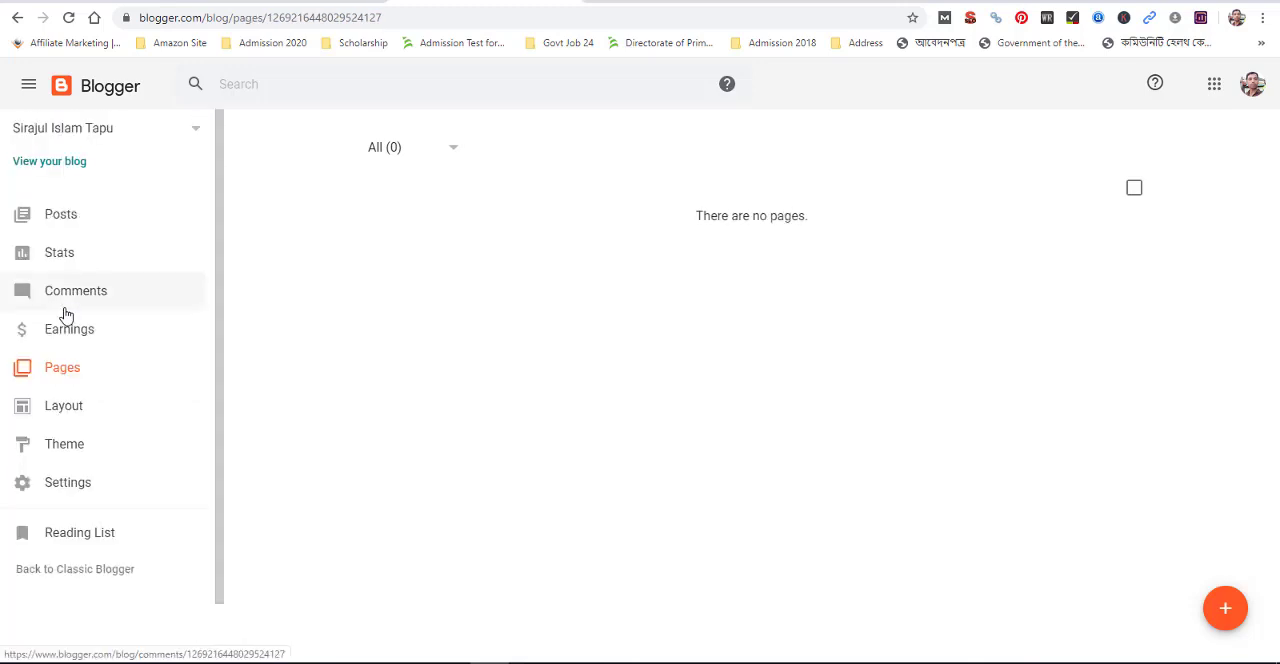
pyautogui.click(65, 313)
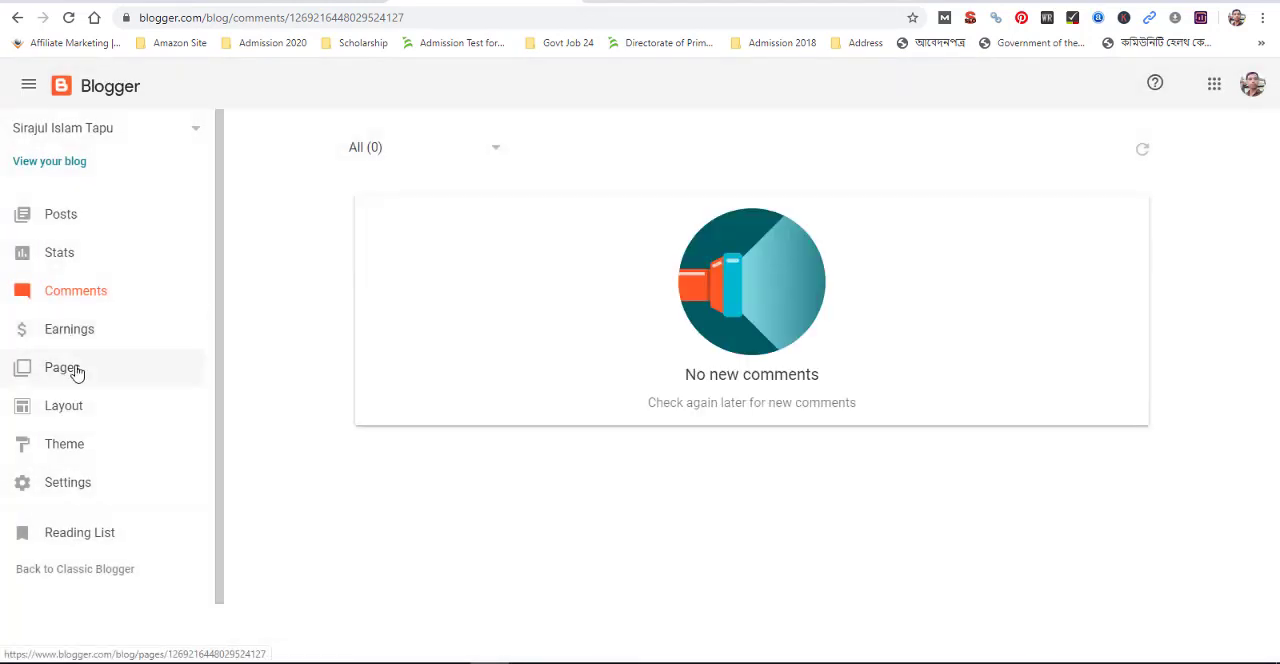
# Create a new blog page titled "About Us" and publish it
pyautogui.click(60, 373)
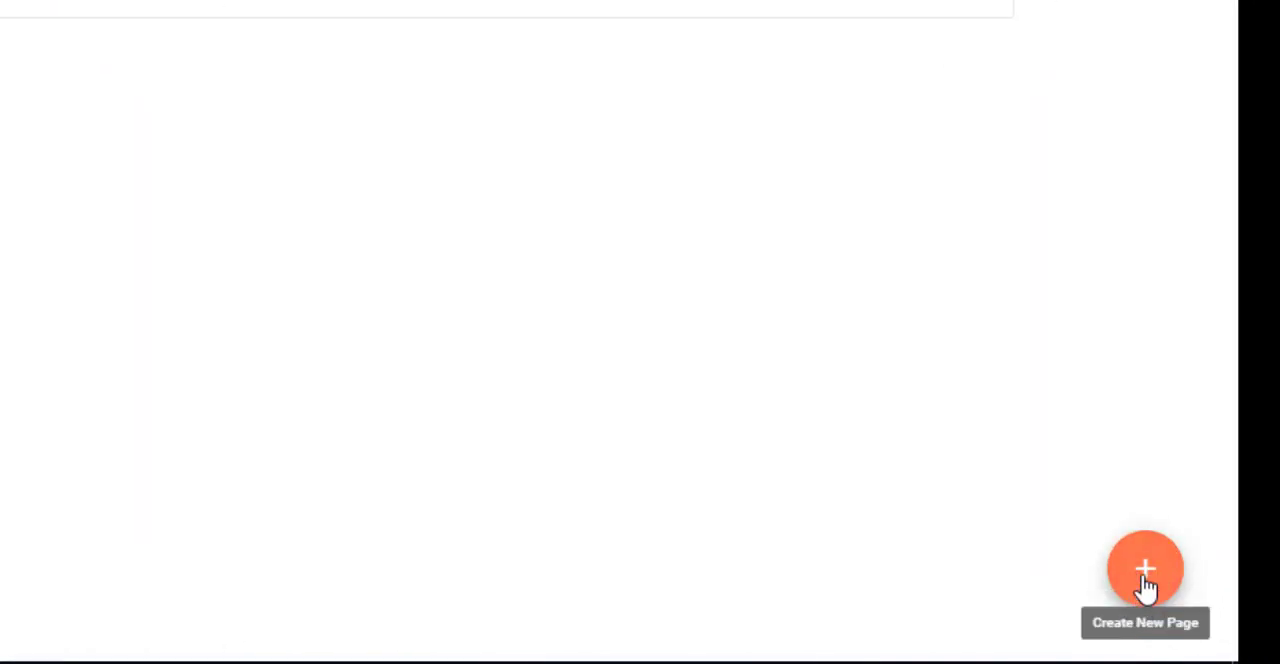
pyautogui.click(1146, 588)
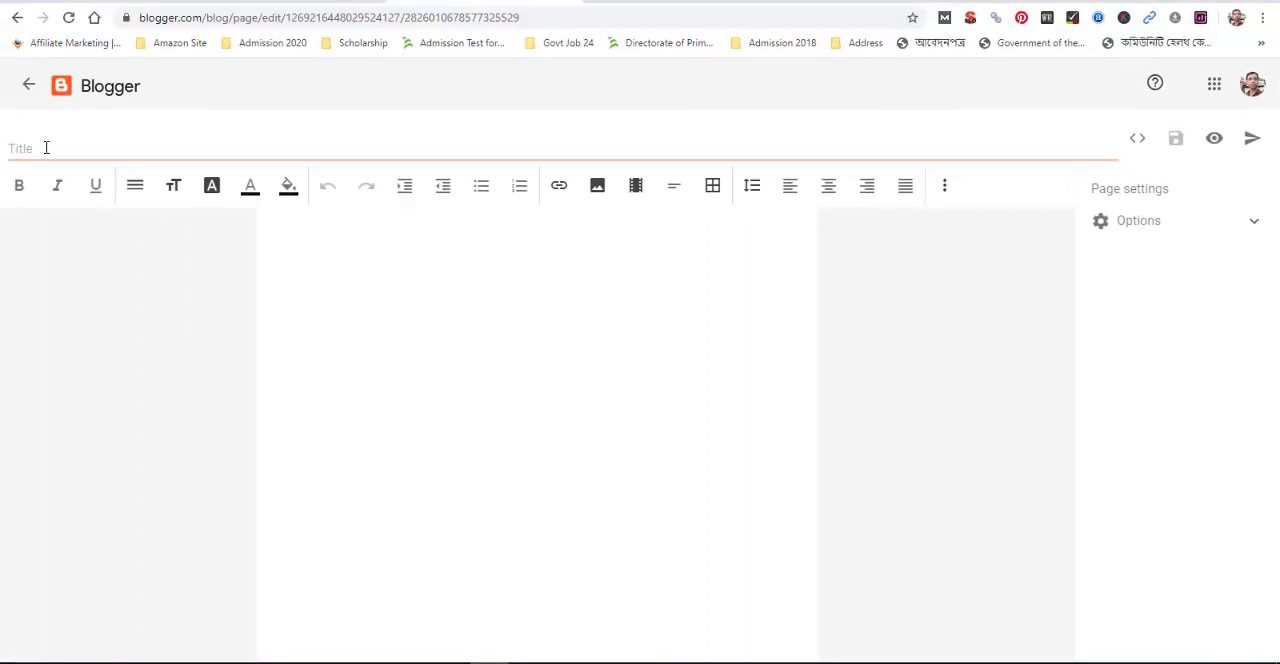
pyautogui.click(47, 147)
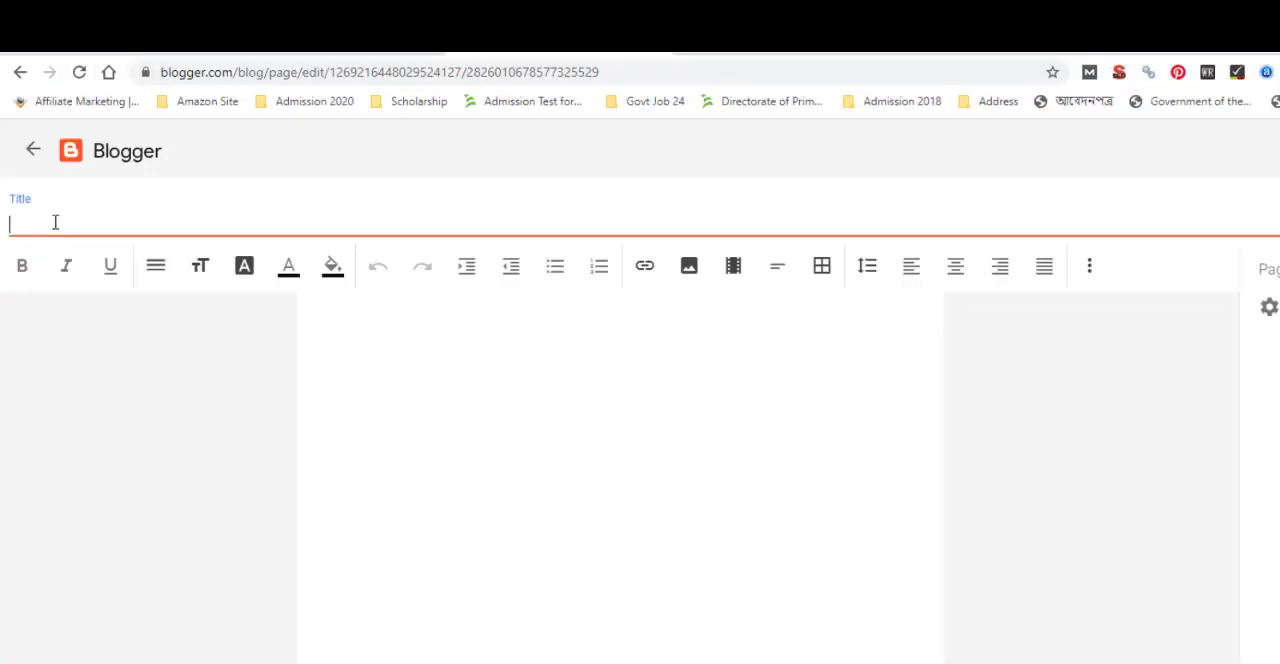
pyautogui.write('About Us')
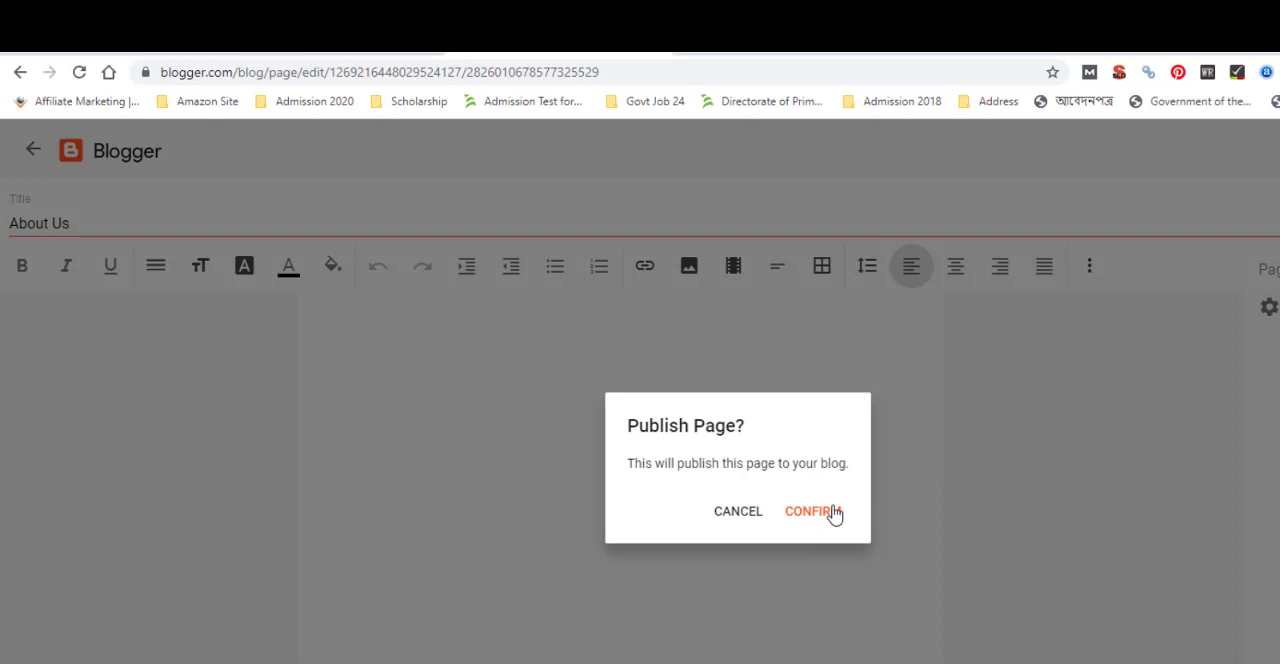
pyautogui.click(831, 513)
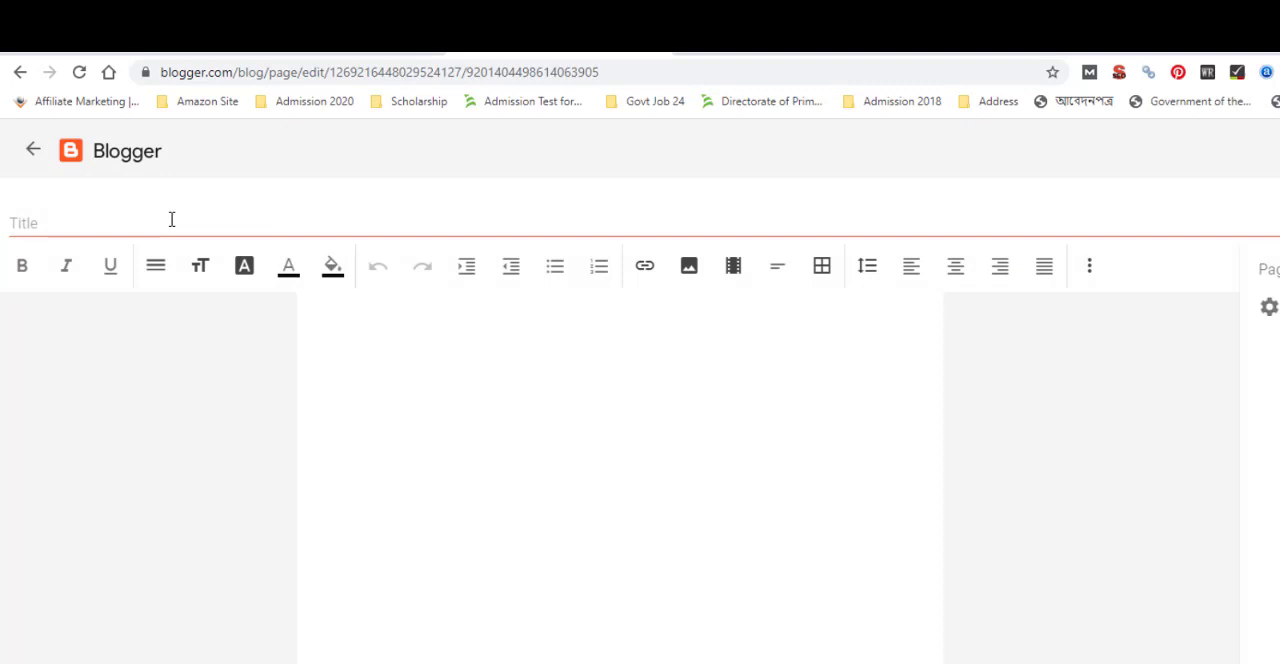
# Title the next new page "Contact Us" and publish it to the blog
pyautogui.click(160, 226)
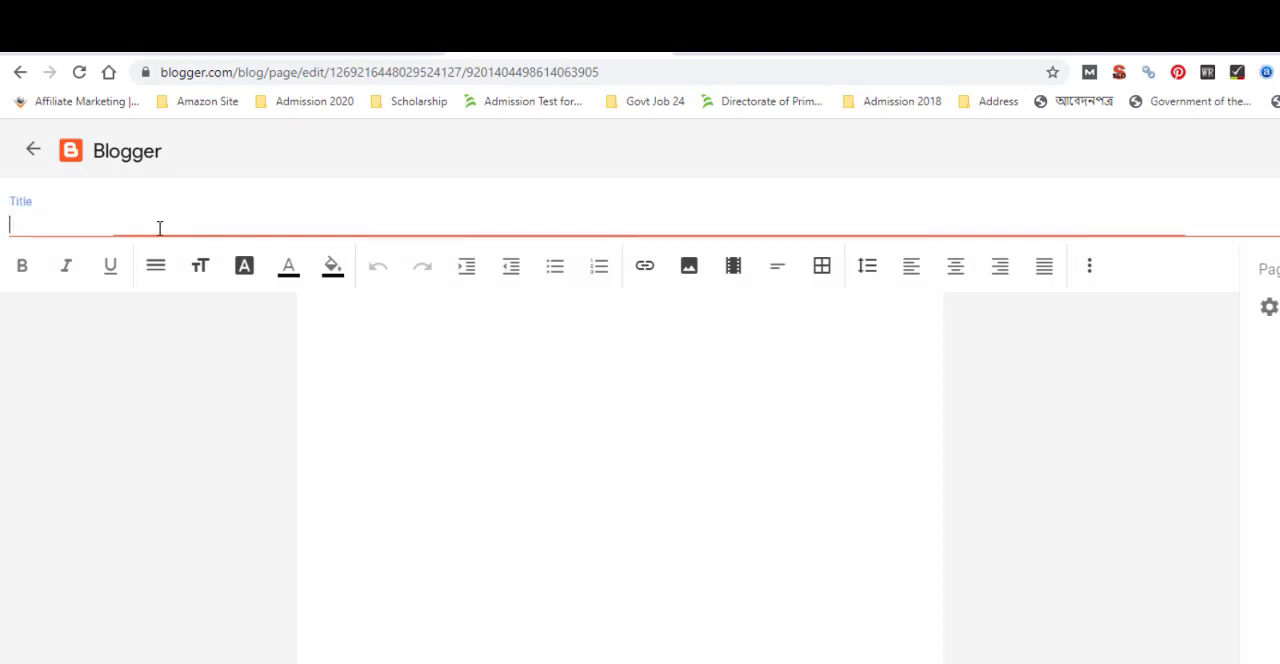
pyautogui.write('q')
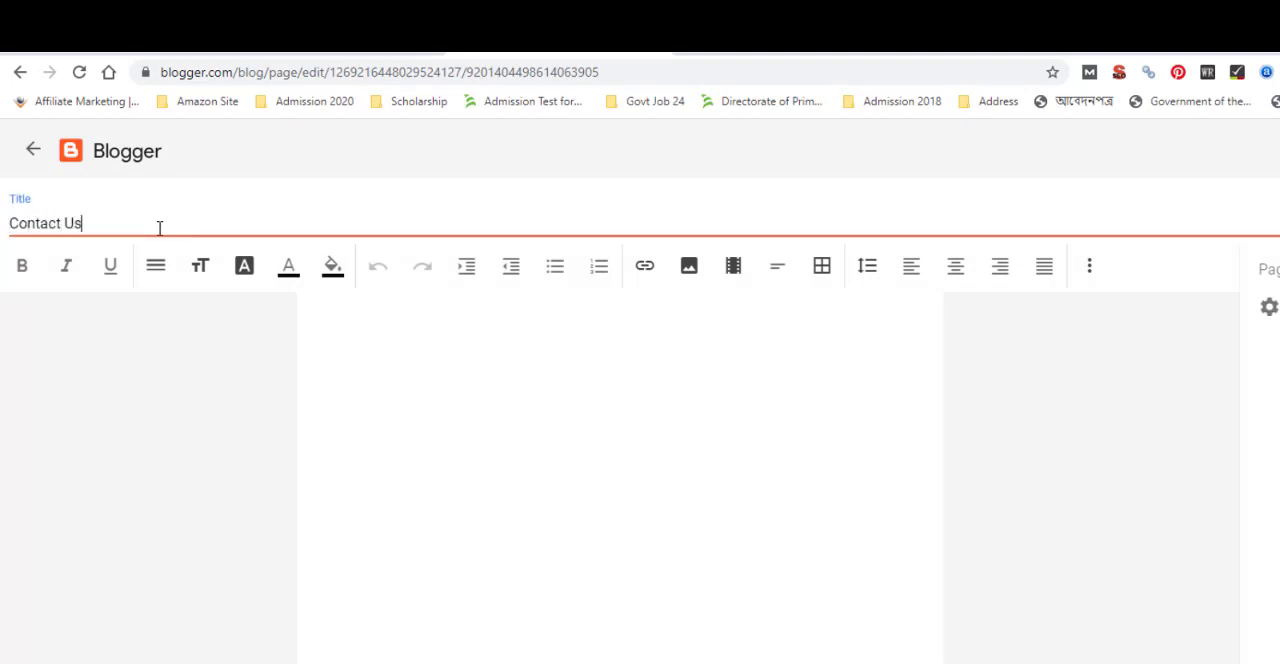
pyautogui.click(1279, 150)
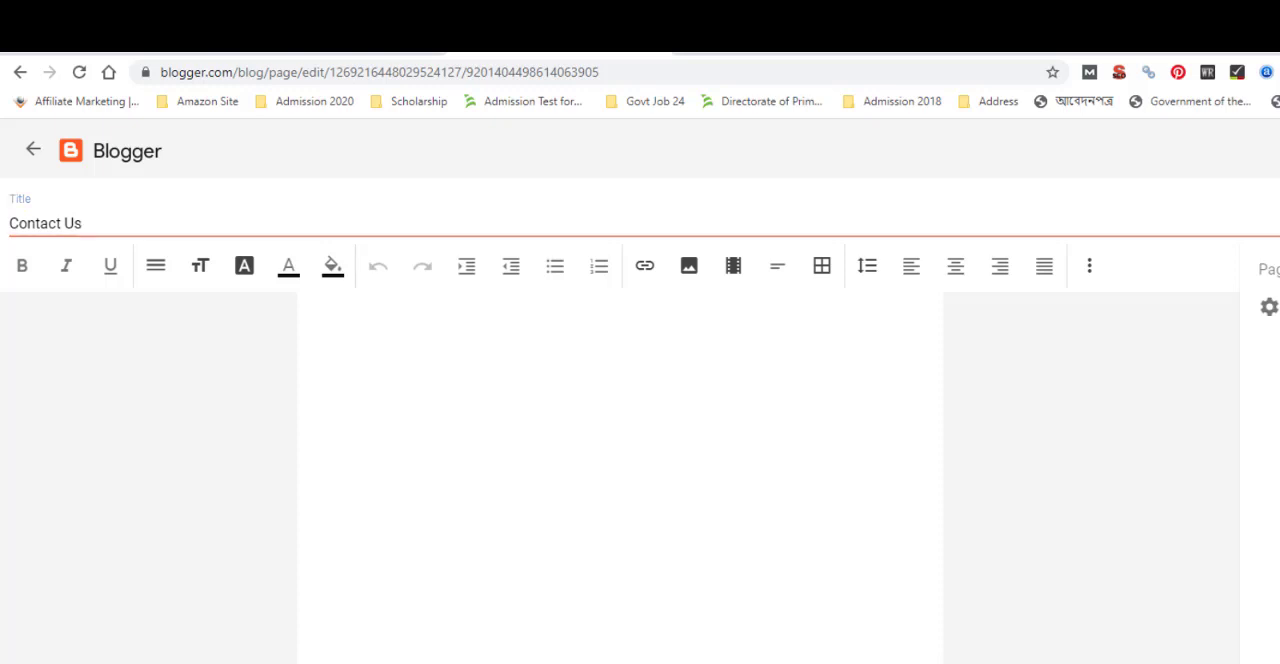
pyautogui.click(810, 514)
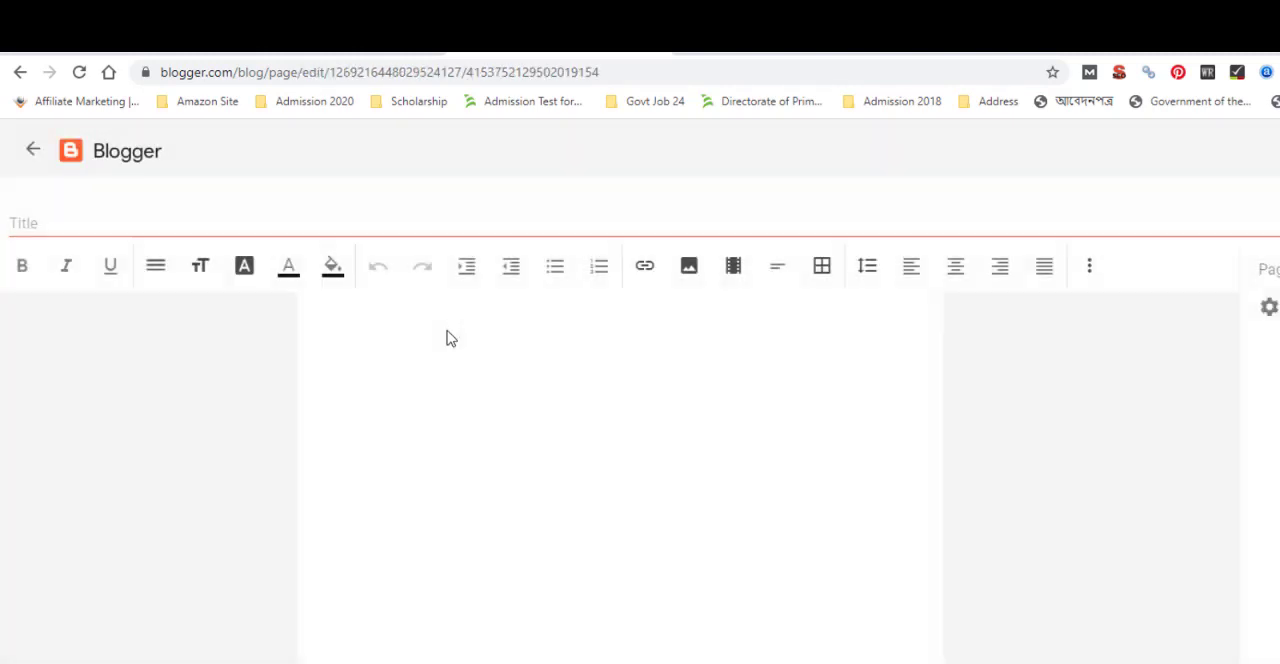
# Title the new page "Privacy Policy", publish it to the blog, and discard the untitled draft page from the page list
pyautogui.click(97, 221)
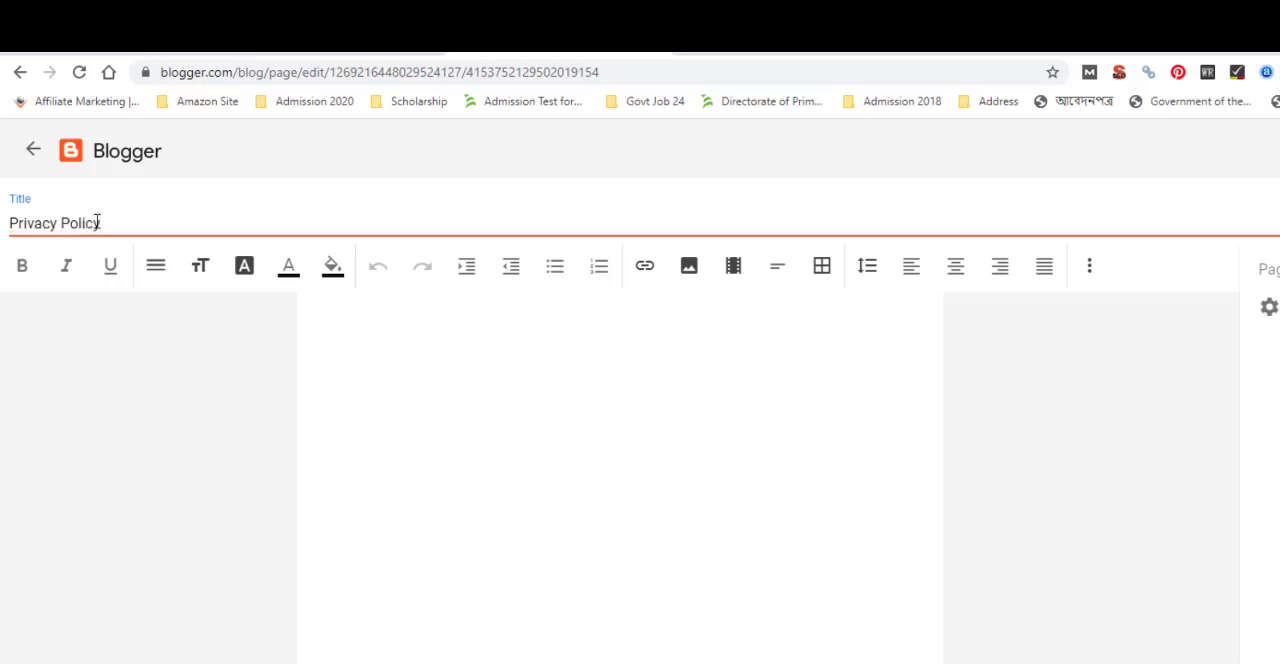
pyautogui.click(383, 400)
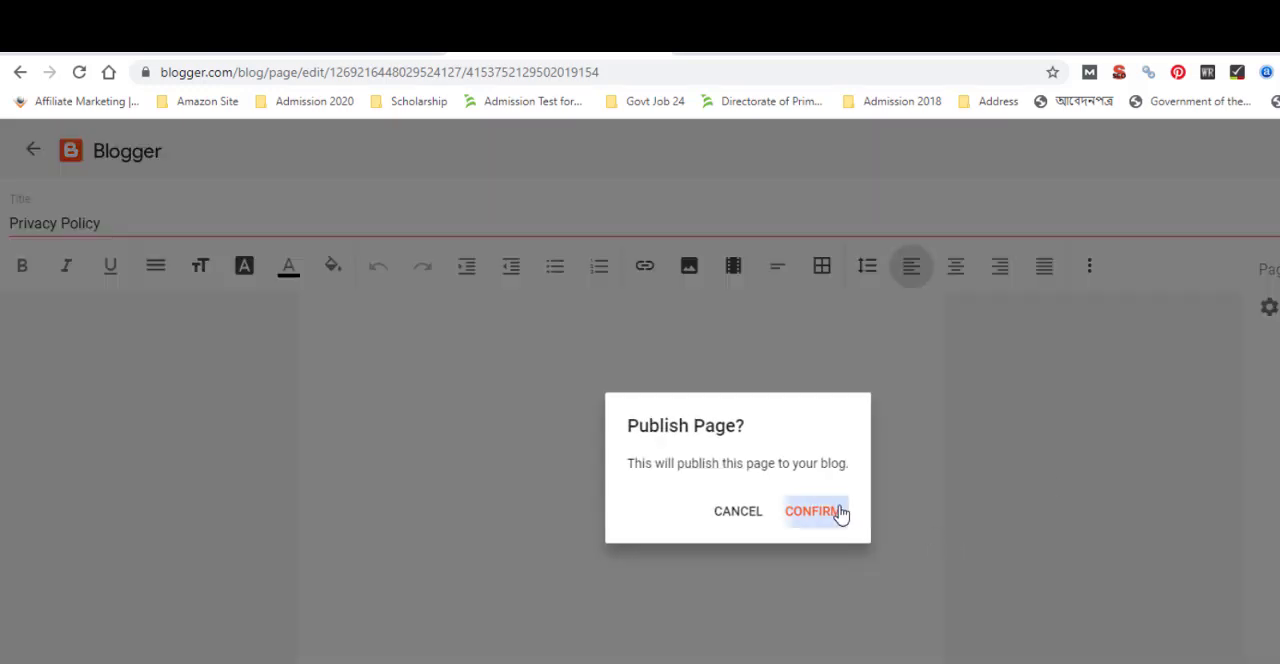
pyautogui.click(837, 510)
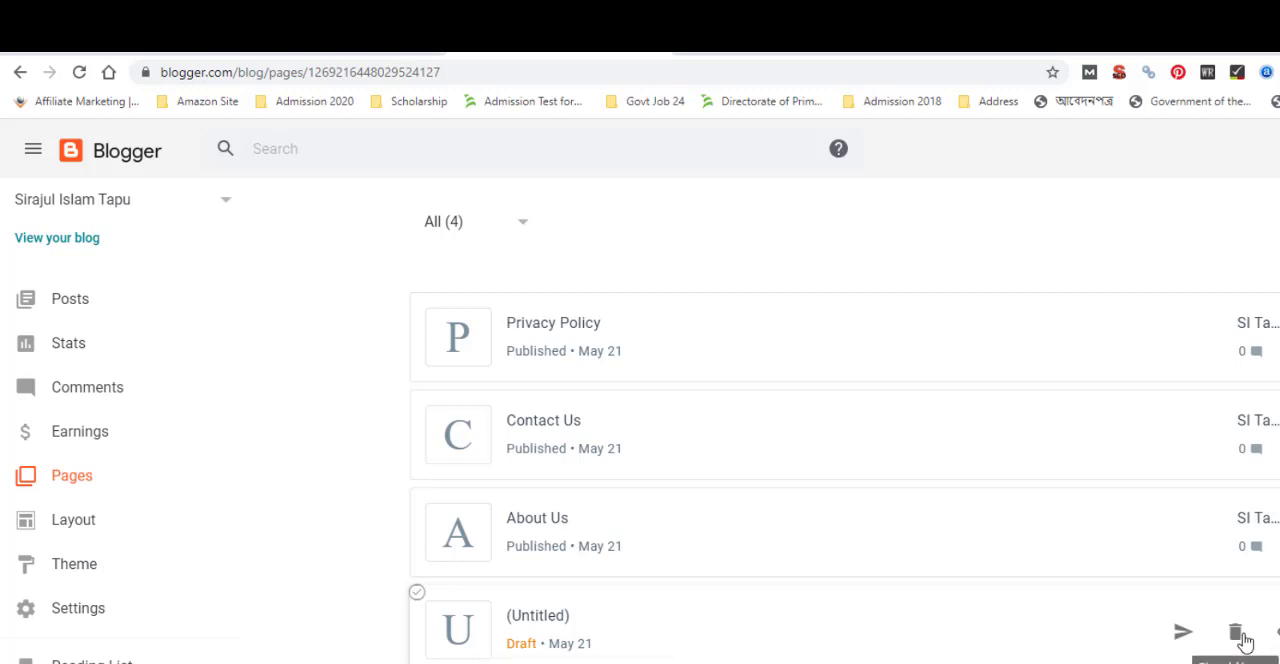
pyautogui.click(1236, 634)
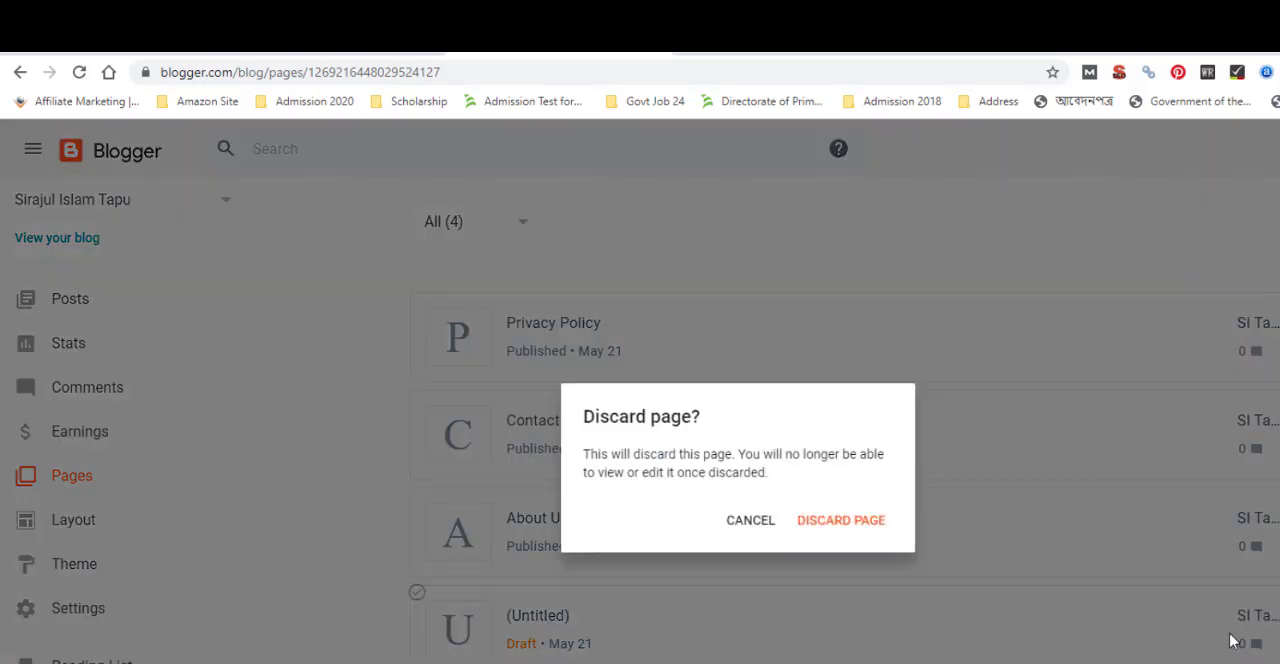
pyautogui.click(841, 521)
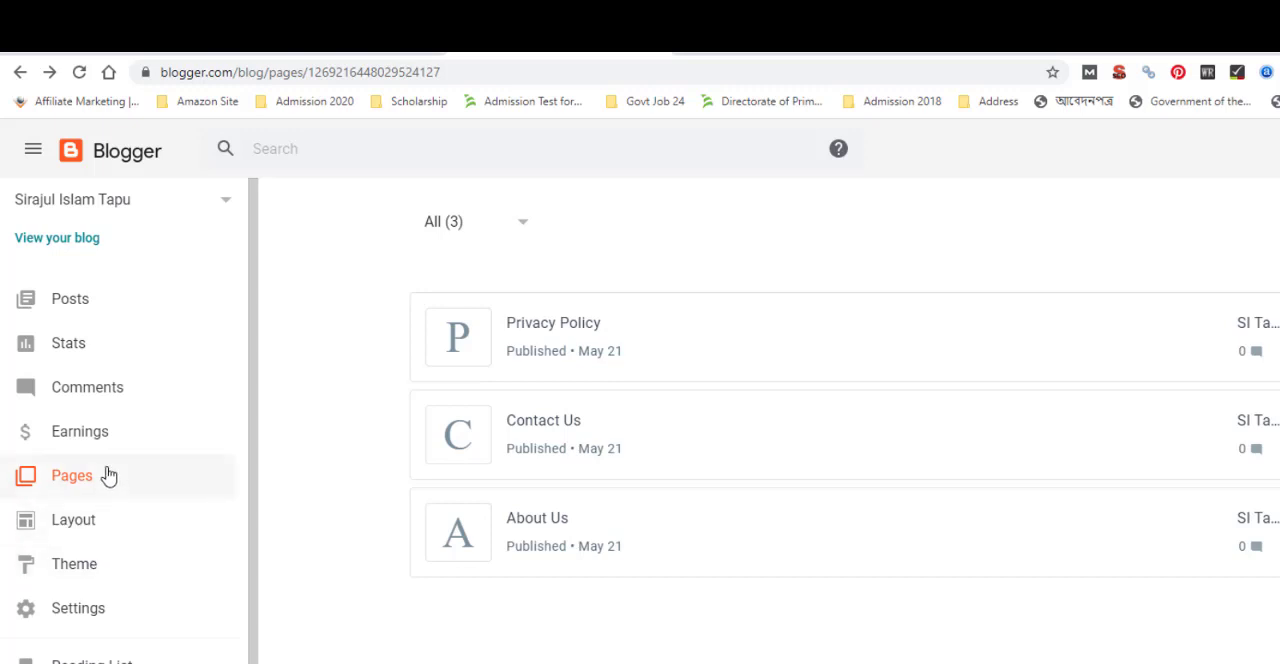
# View the live blog, reload it to check for the new pages, and return to the Blogger dashboard
pyautogui.click(96, 240)
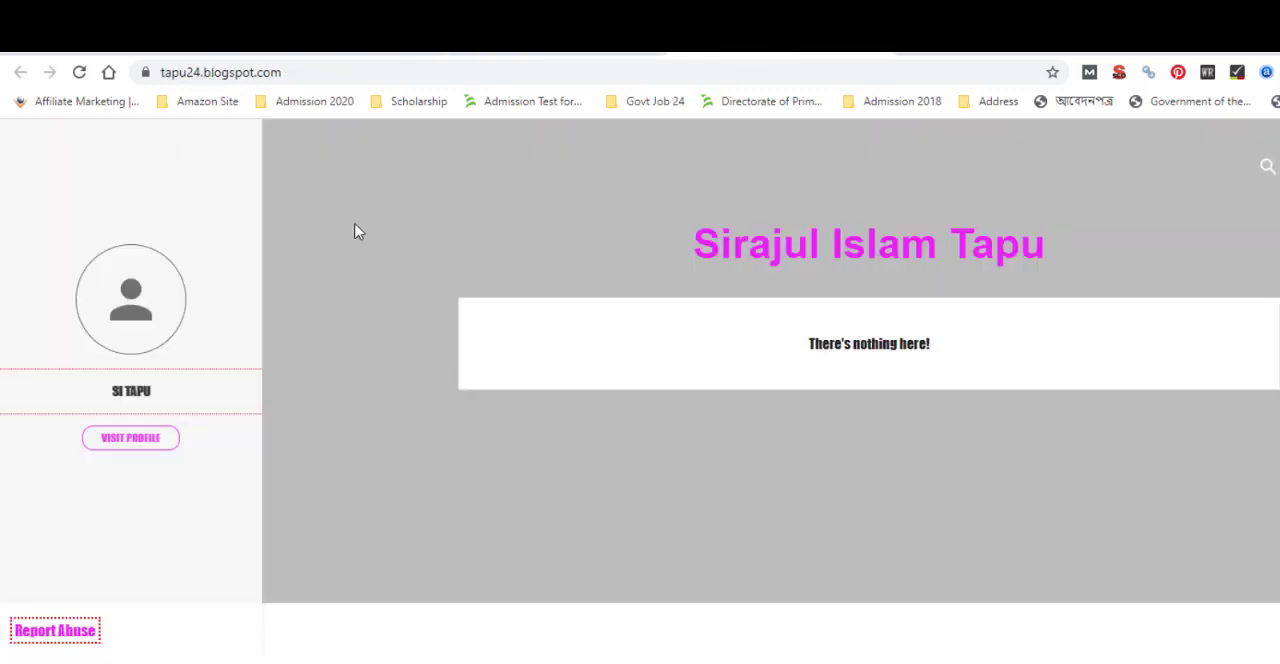
pyautogui.click(78, 74)
pyautogui.click(136, 42)
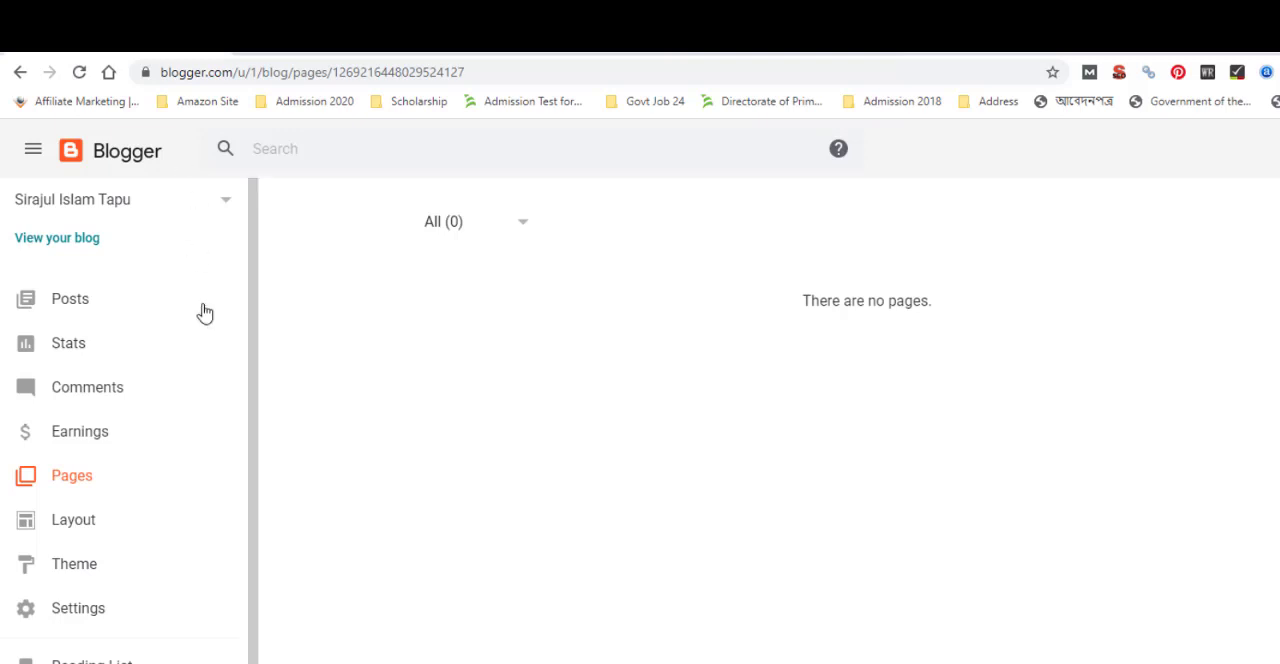
# Open the blog's Layout and look over its sidebar, search, header and subscription gadget sections
pyautogui.click(103, 521)
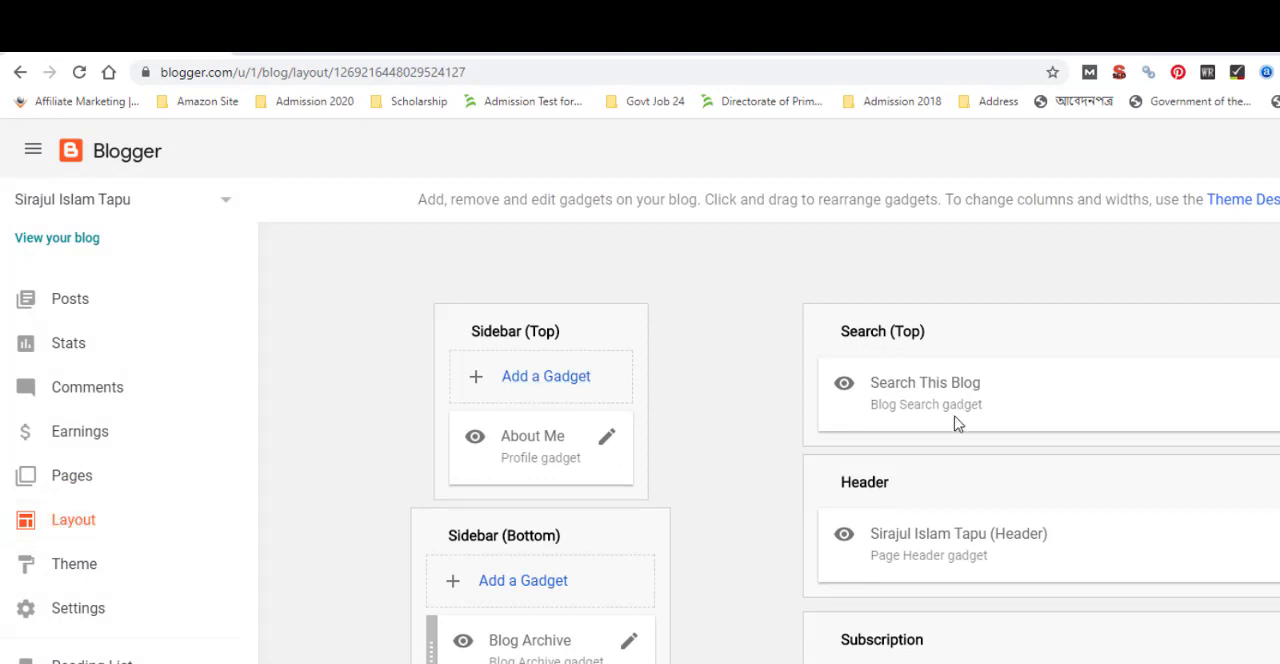
pyautogui.scroll(-5, 958, 421)
pyautogui.scroll(5, 963, 421)
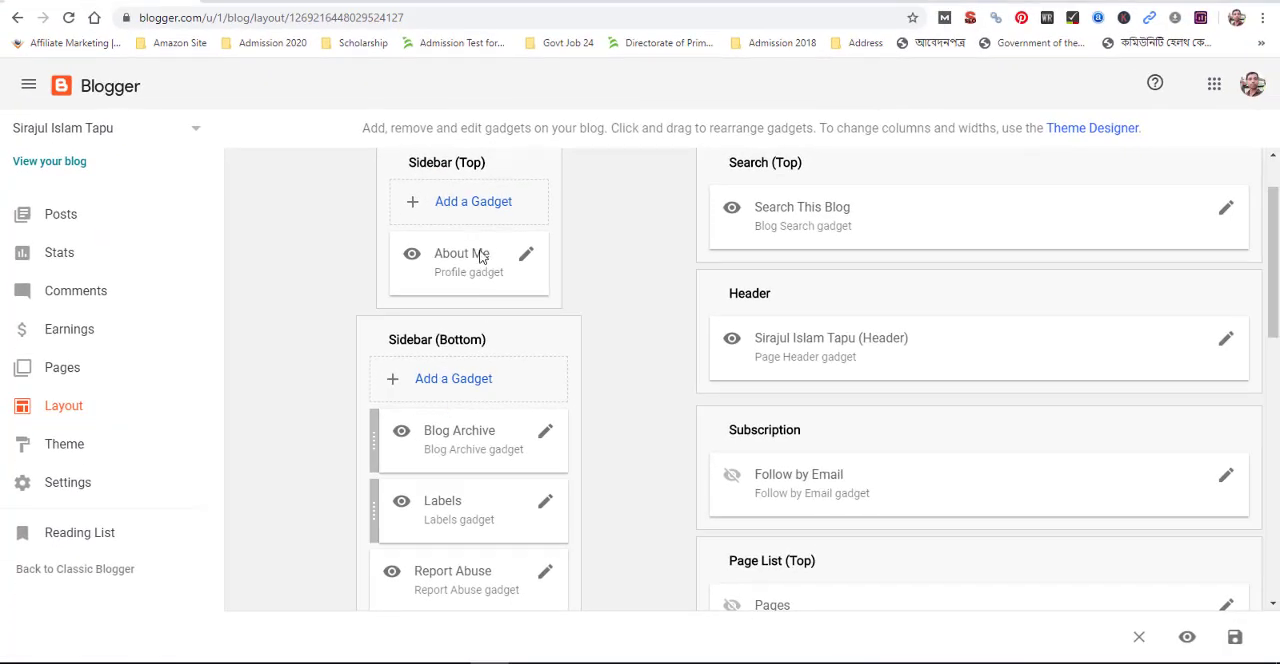
pyautogui.scroll(1, 488, 350)
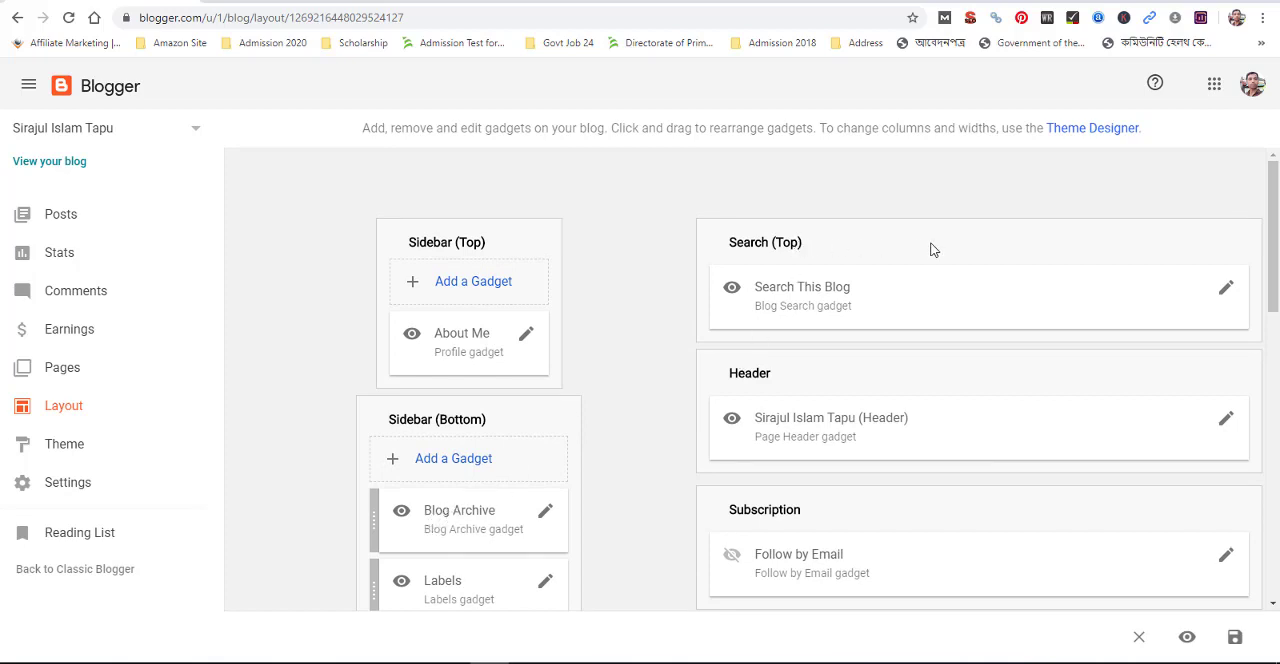
pyautogui.click(468, 286)
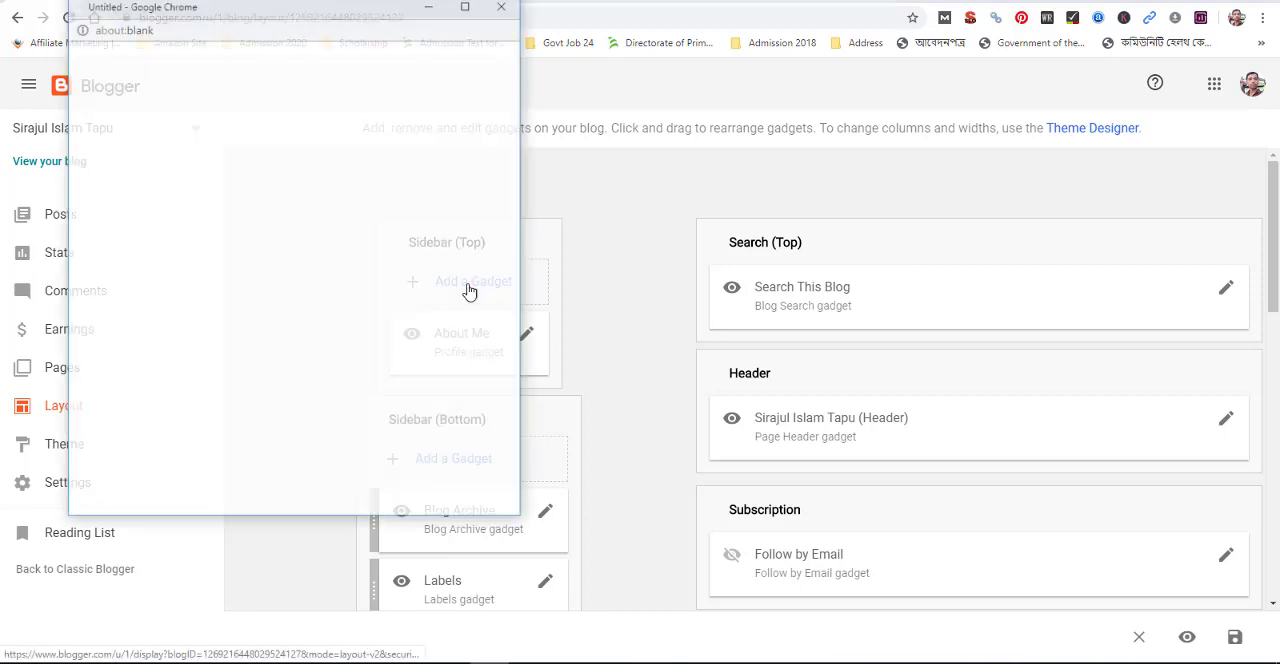
pyautogui.click(507, 4)
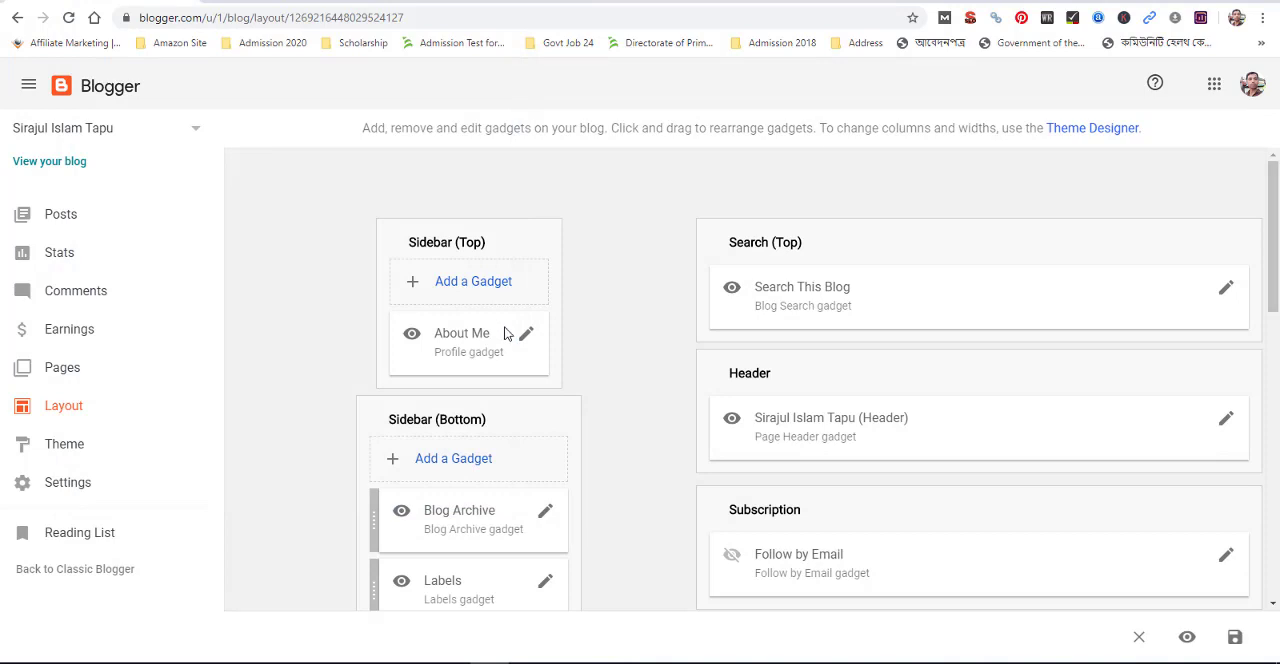
pyautogui.scroll(-1, 505, 333)
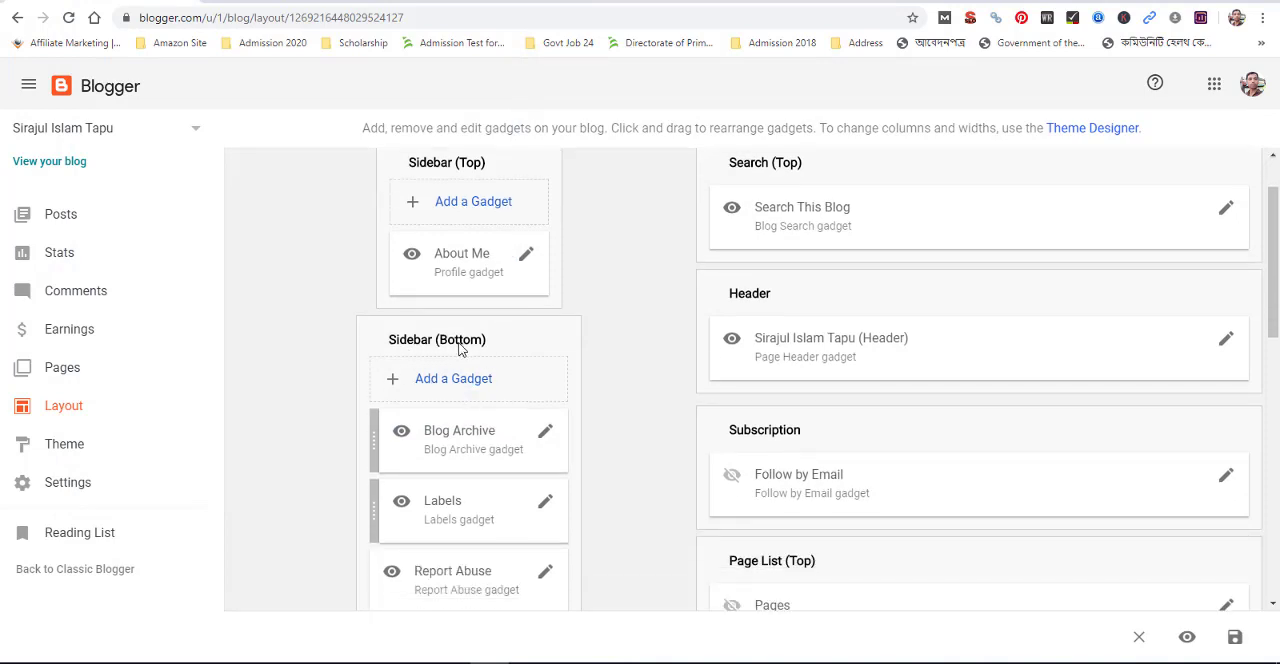
pyautogui.scroll(1, 443, 251)
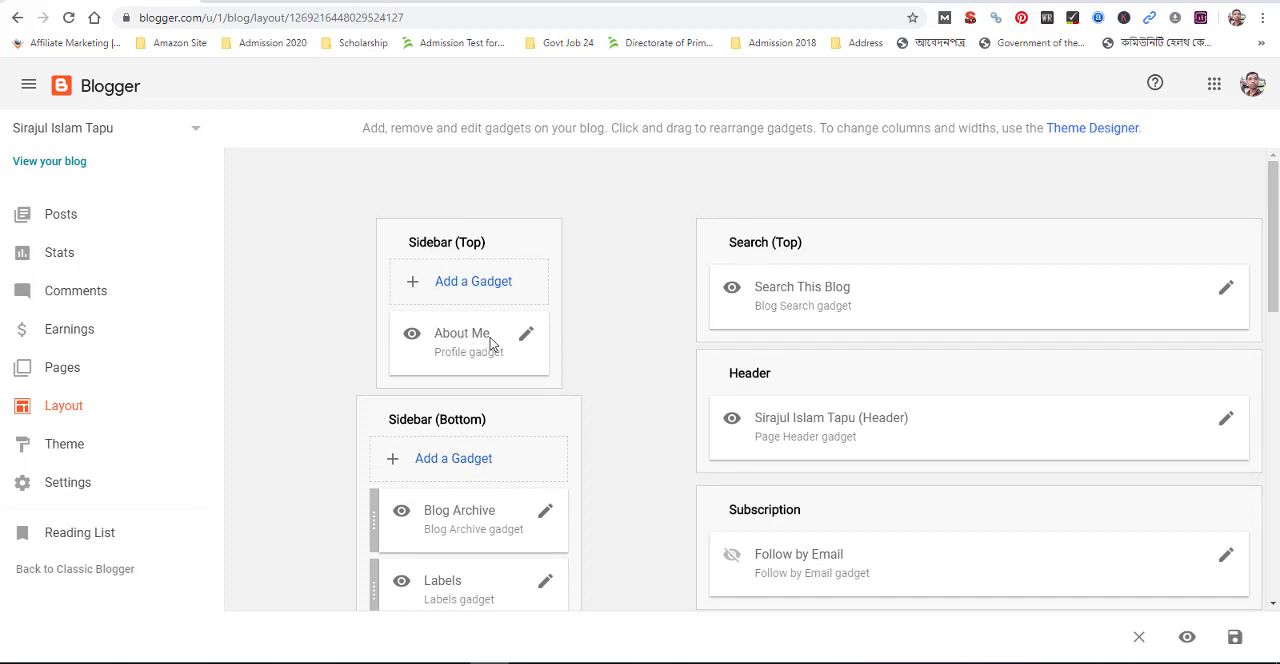
# Add a Pages gadget to the Sidebar (Bottom) section of the layout
pyautogui.click(472, 461)
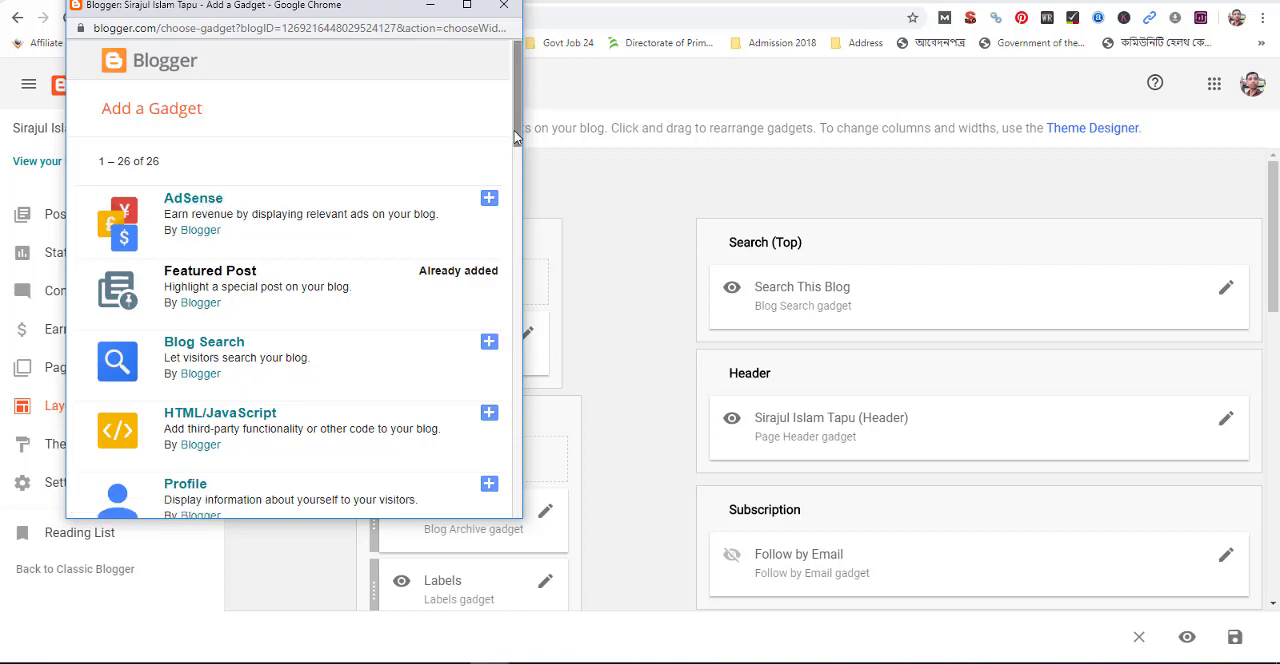
pyautogui.moveTo(519, 140); pyautogui.dragTo(514, 296)
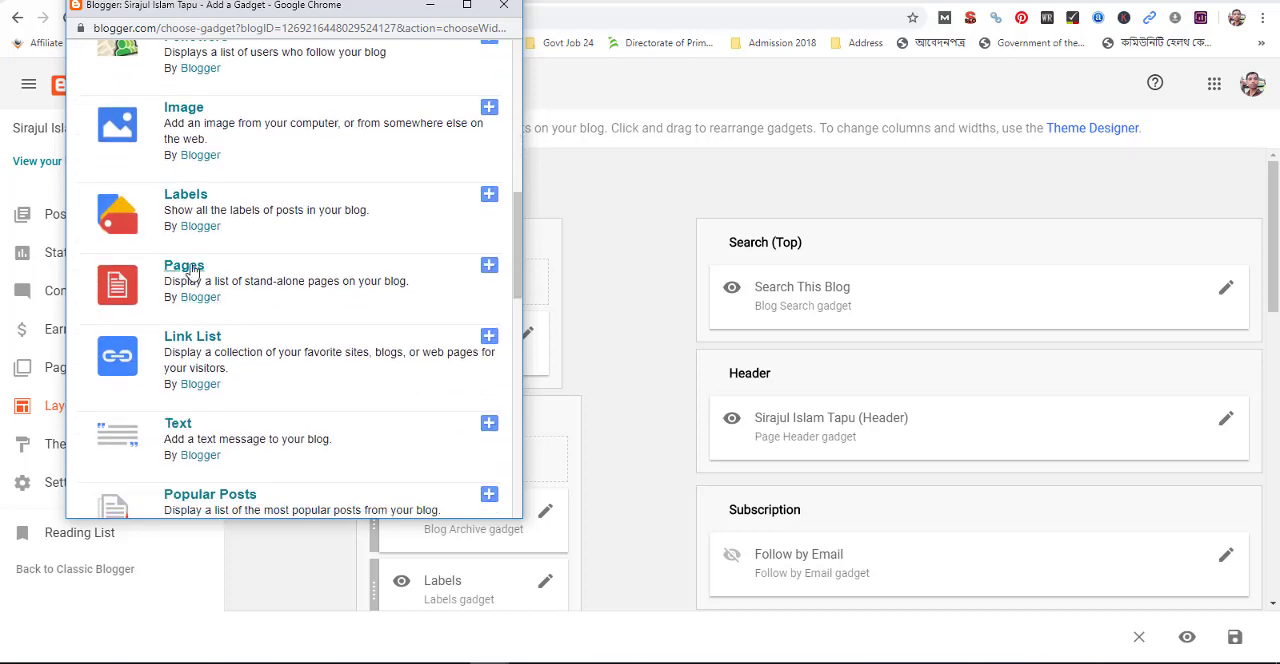
pyautogui.click(489, 266)
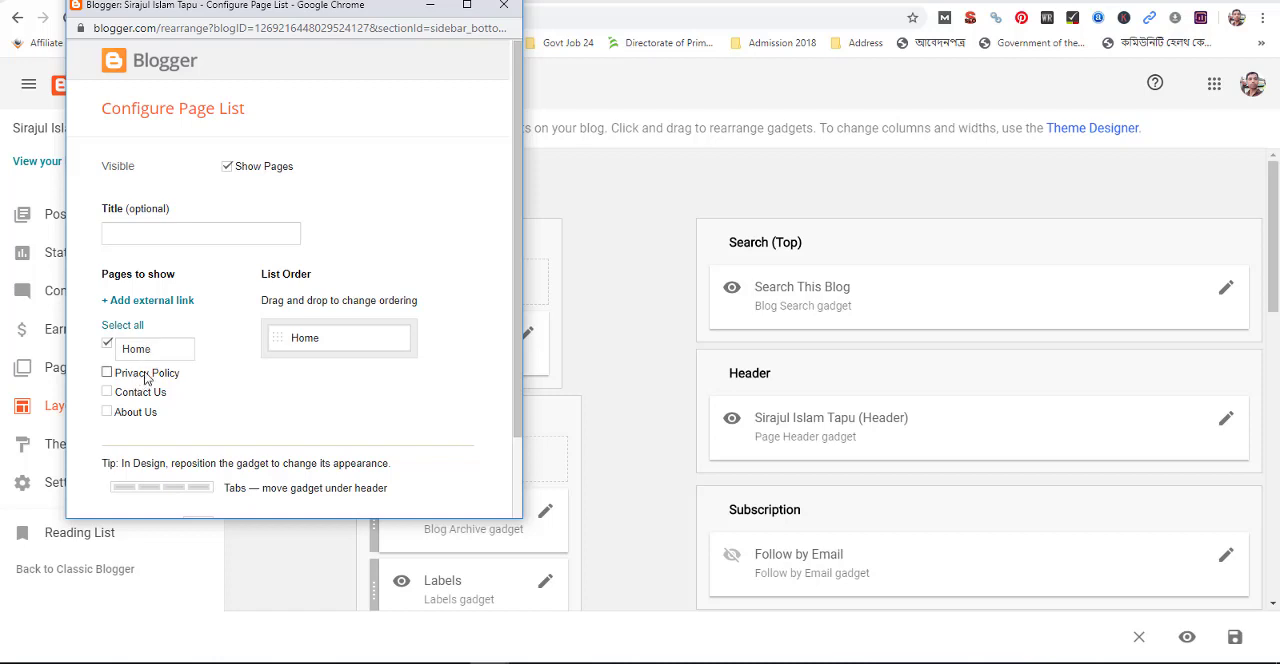
# Include About Us, Contact Us and Privacy Policy in the gadget's page list and save it
pyautogui.click(107, 411)
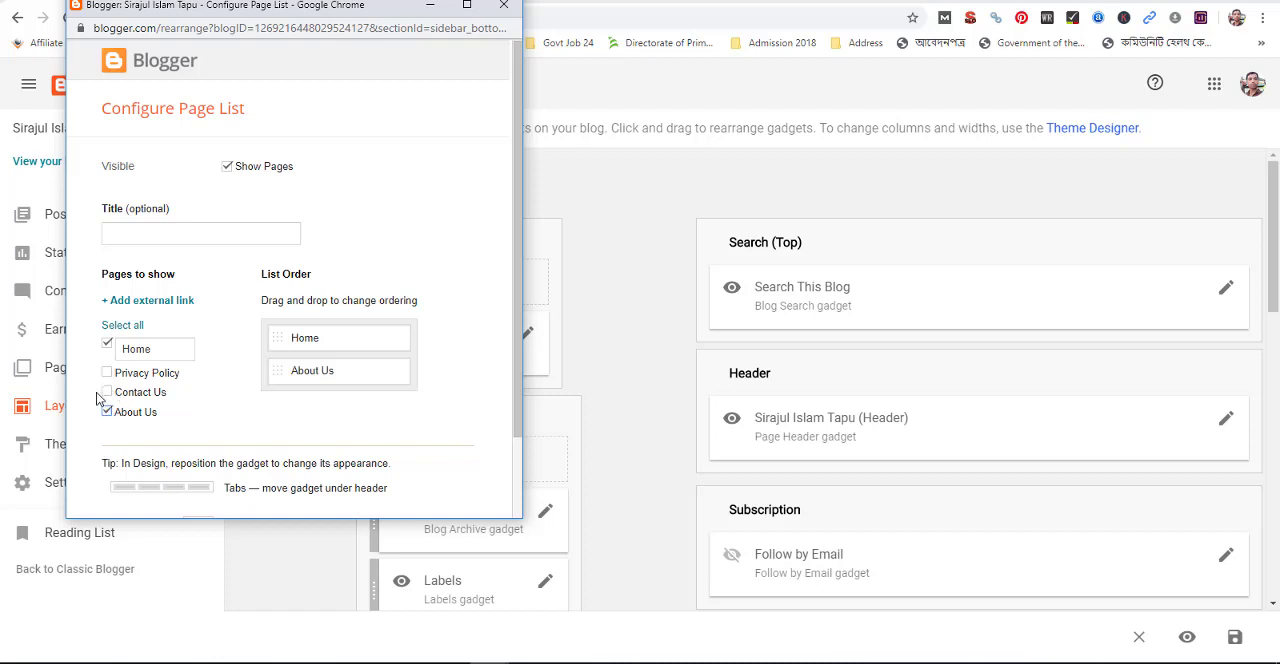
pyautogui.click(107, 392)
pyautogui.click(107, 372)
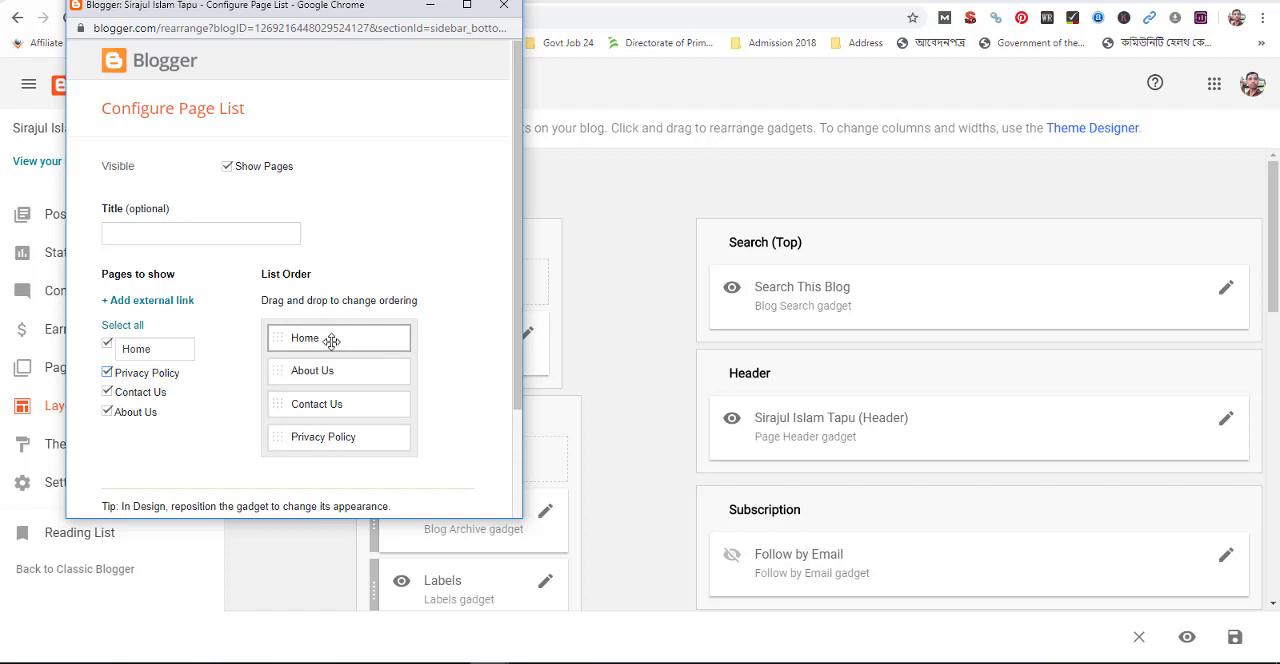
pyautogui.scroll(-2, 331, 341)
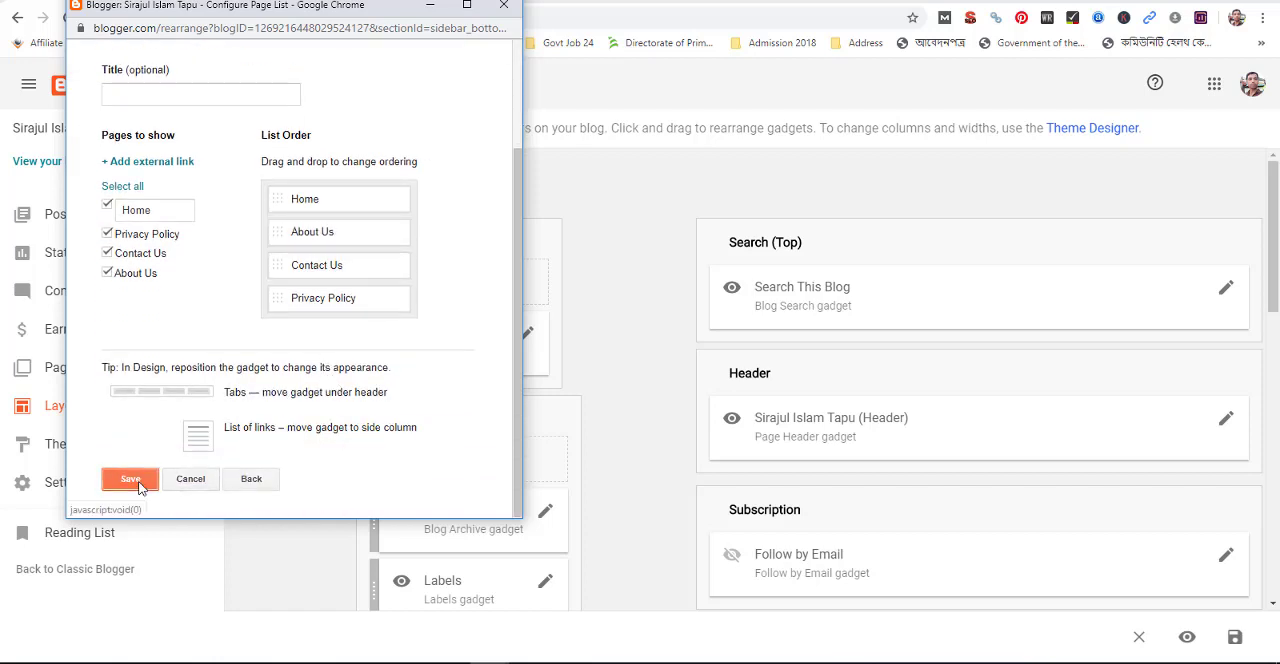
pyautogui.click(131, 479)
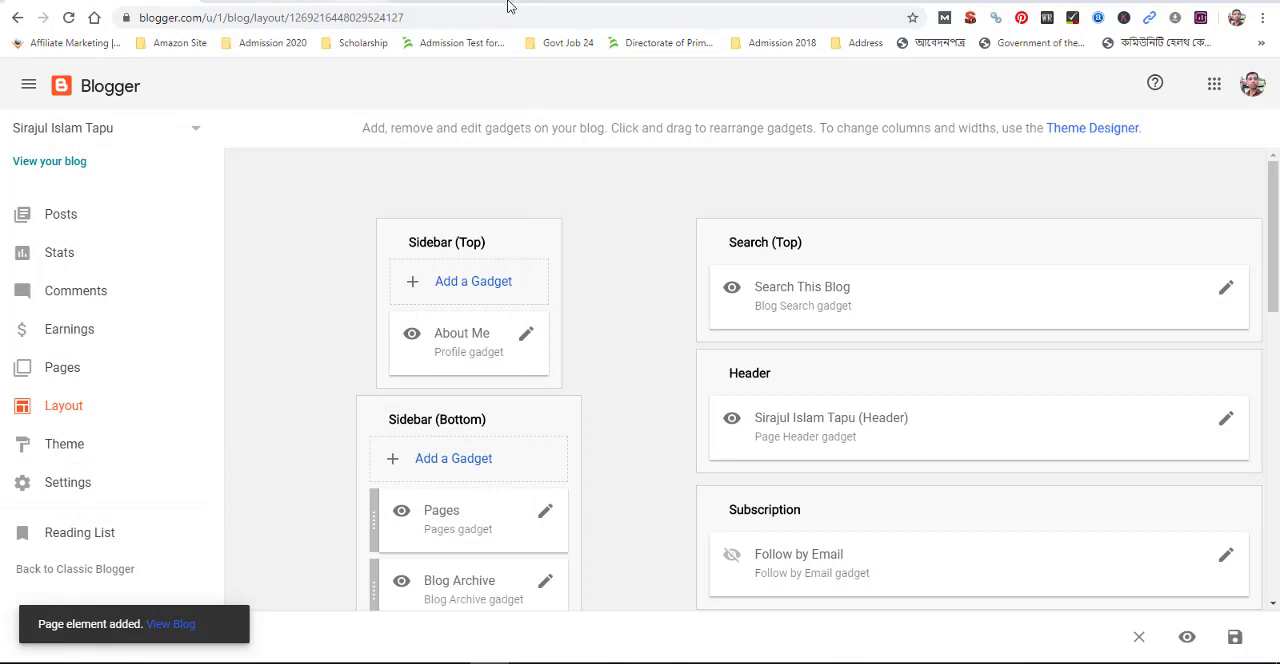
# Reload the live blog to check the page links in its sidebar, and return to the dashboard's page list
pyautogui.click(508, 5)
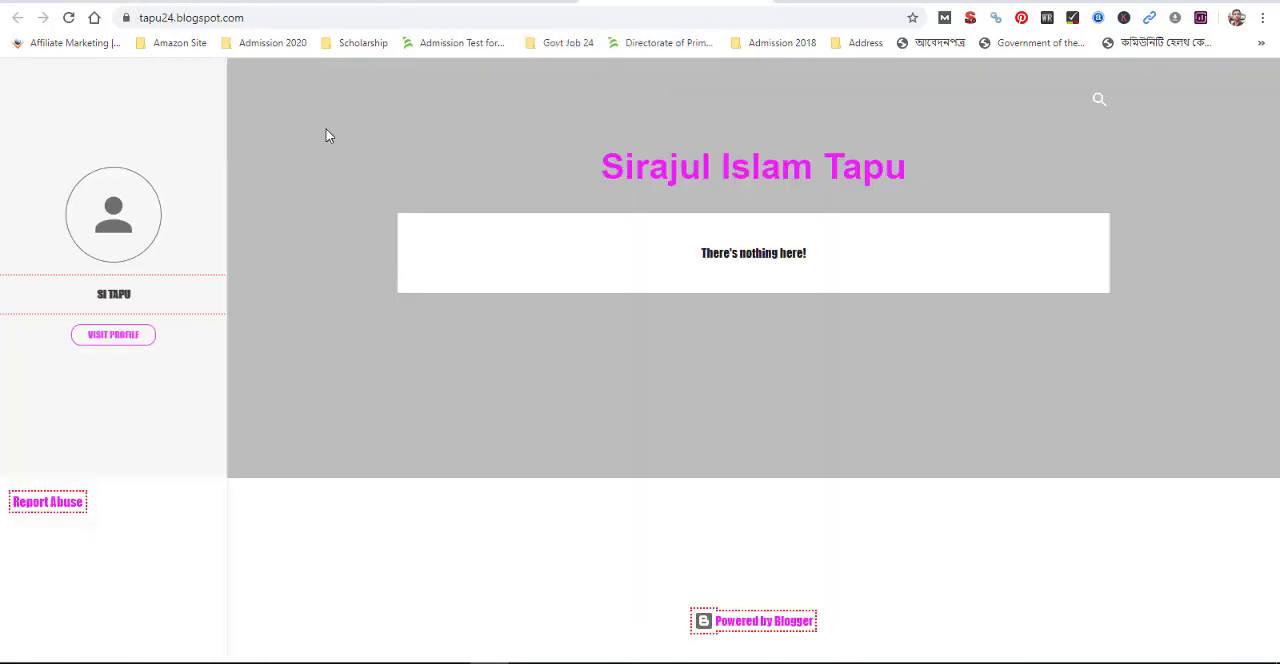
pyautogui.click(66, 24)
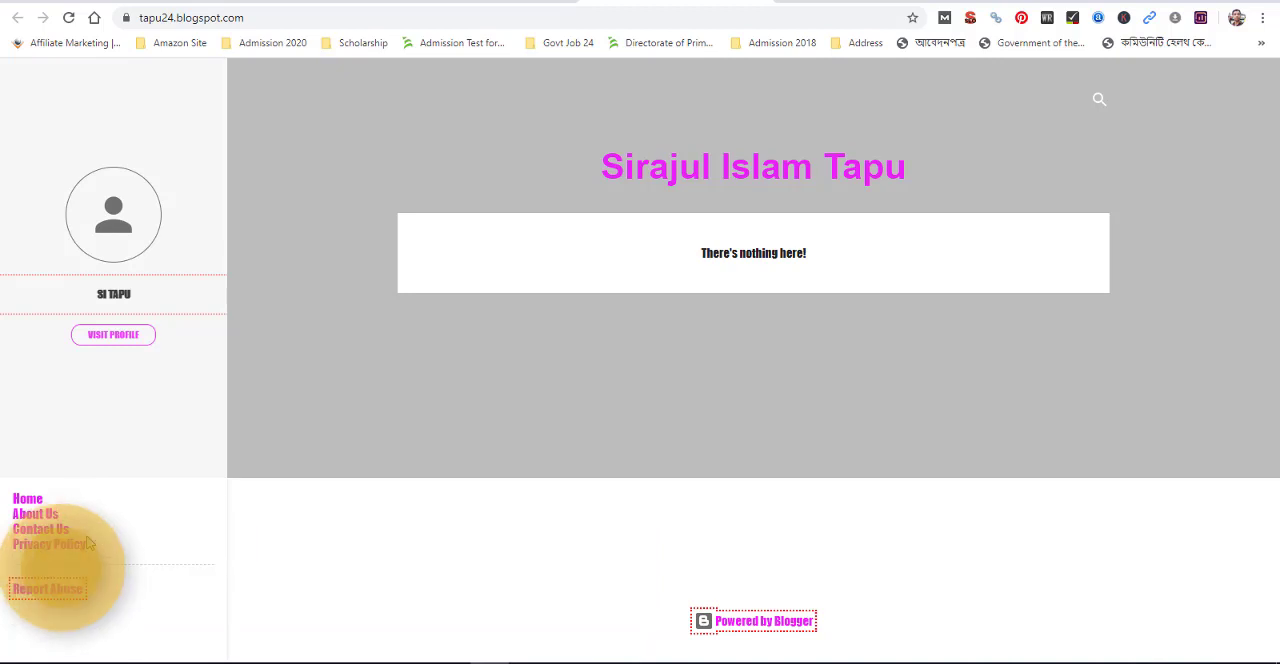
pyautogui.click(430, 2)
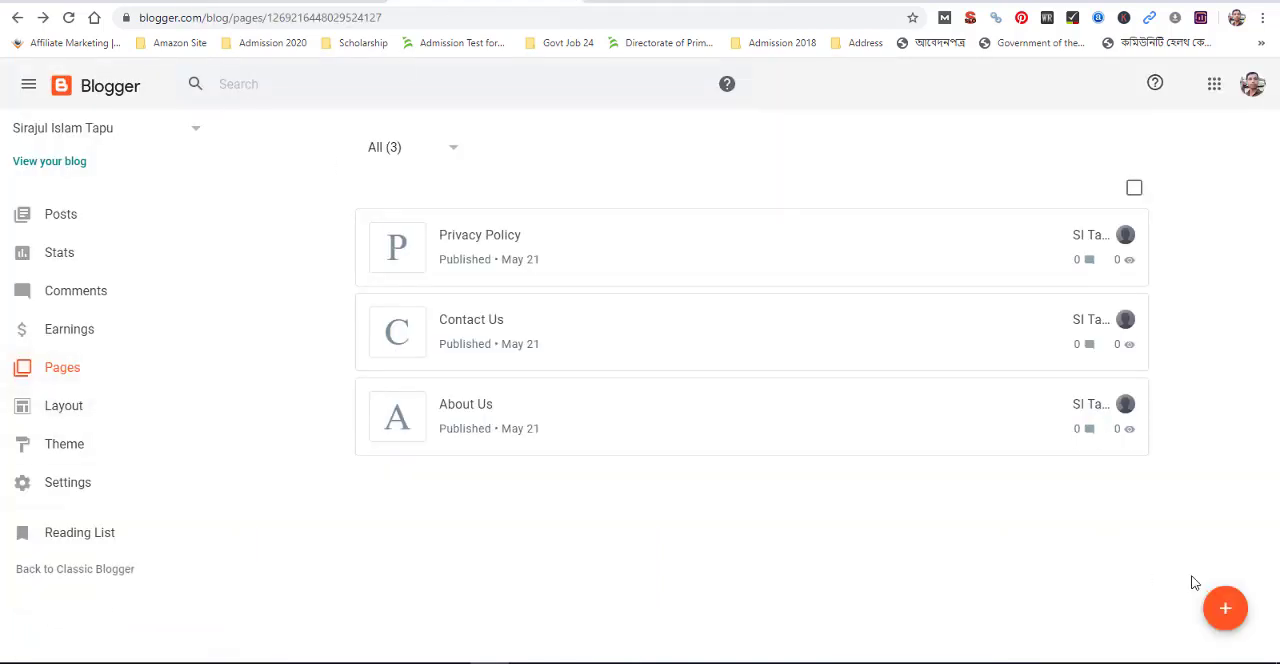
# Create a new blog page titled "Our Service"
pyautogui.click(1218, 610)
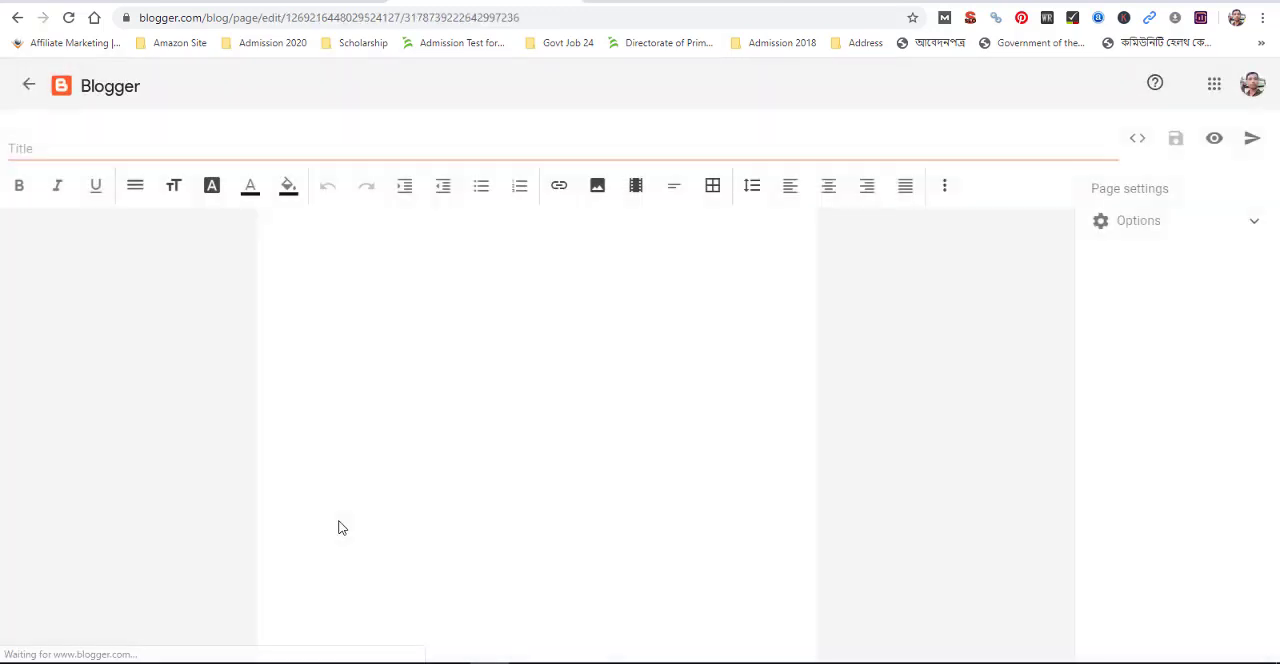
pyautogui.click(91, 147)
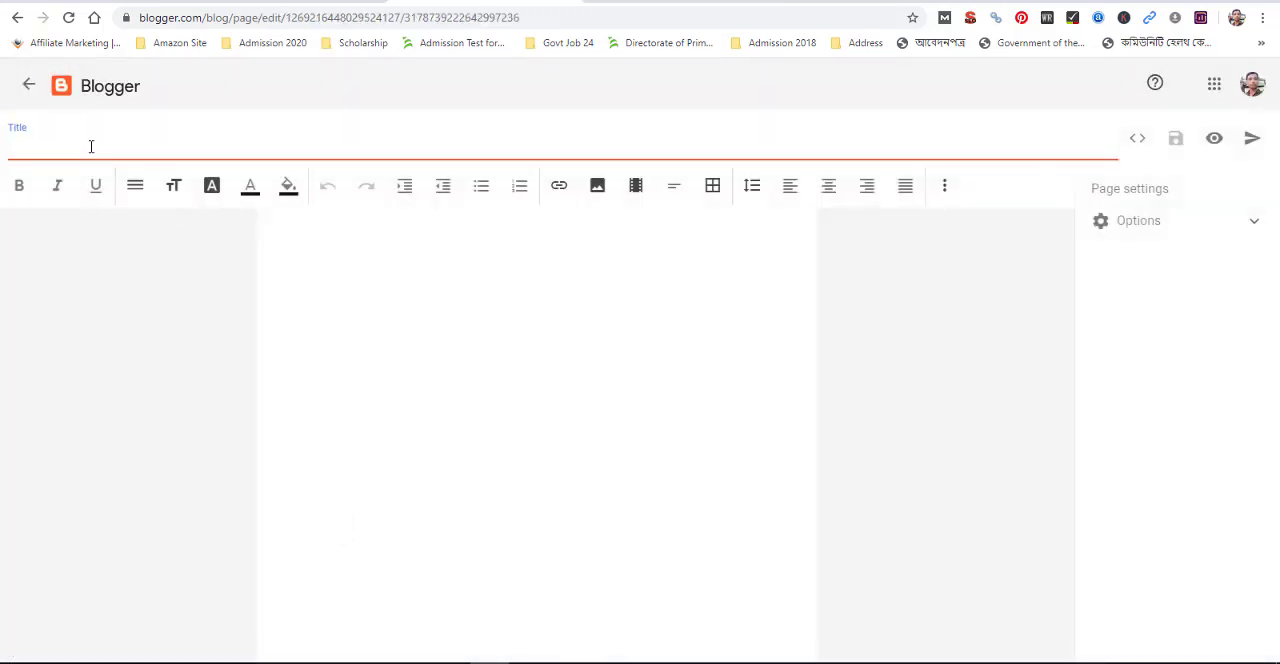
pyautogui.write('S')
pyautogui.write('Our')
pyautogui.click(458, 268)
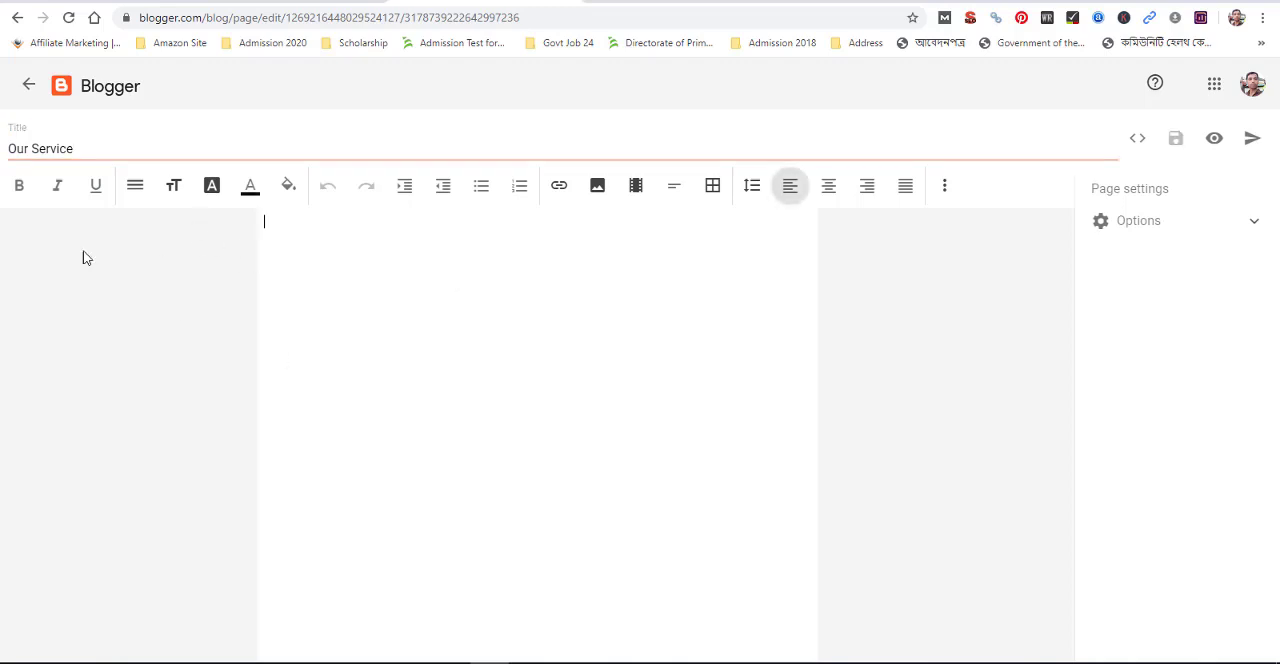
pyautogui.click(94, 146)
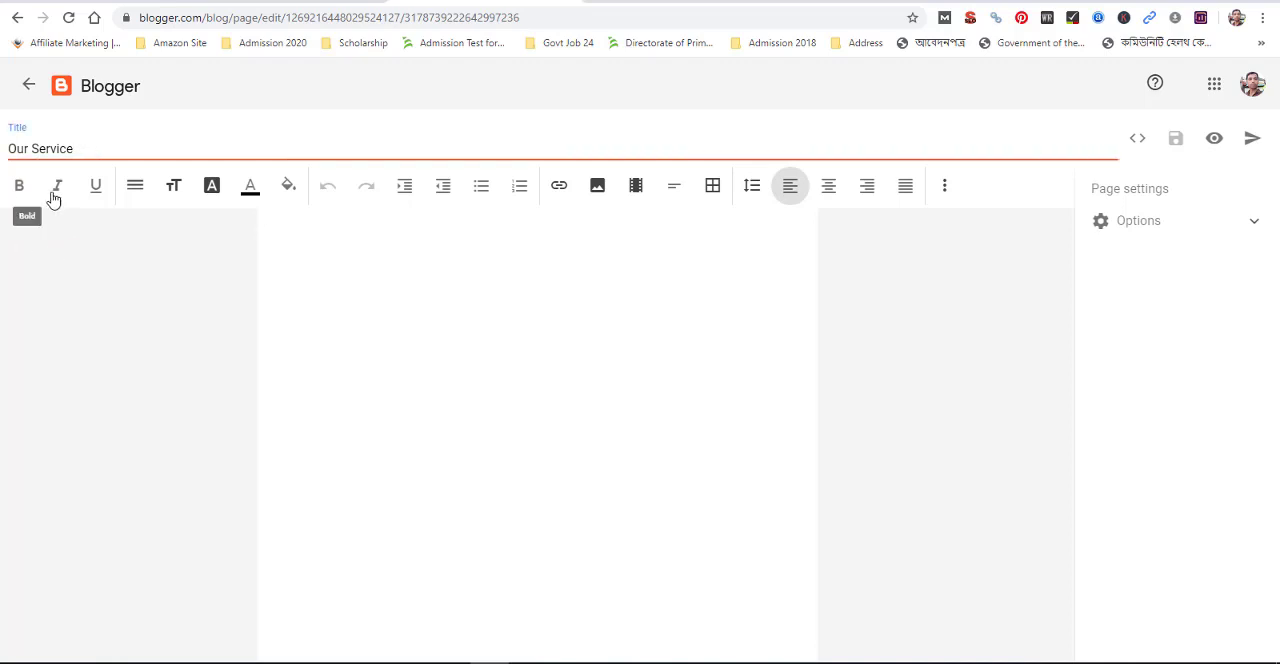
pyautogui.click(405, 270)
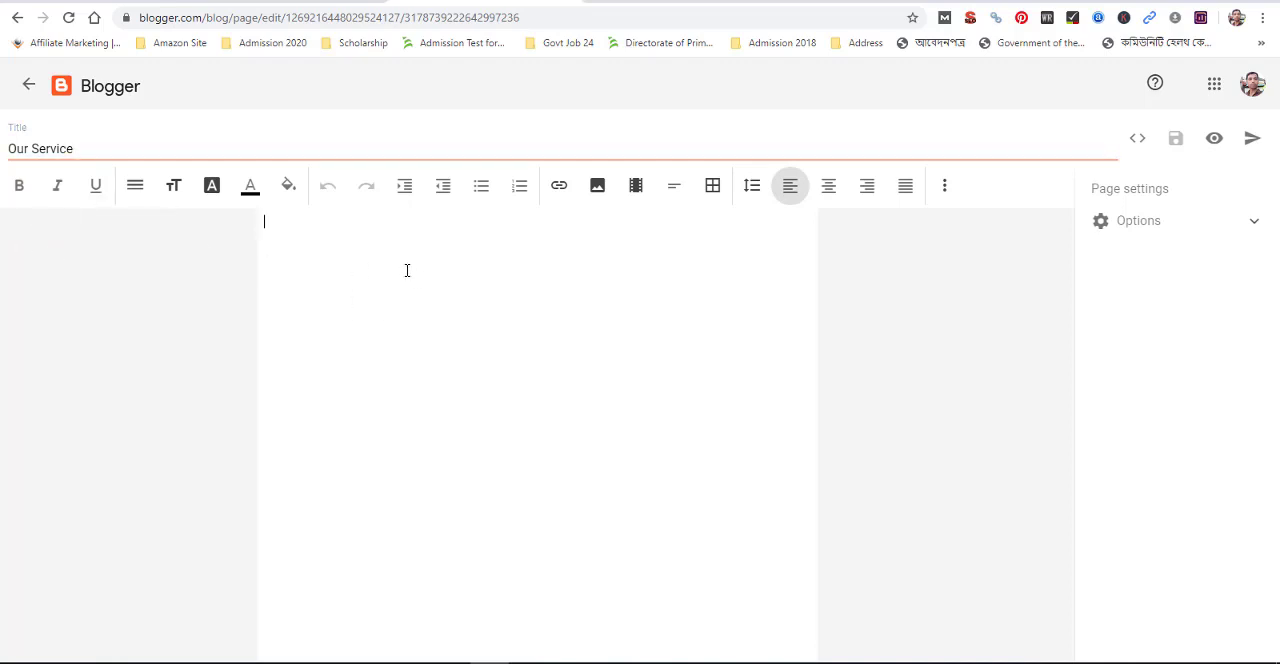
pyautogui.write('dddddddddddddd')
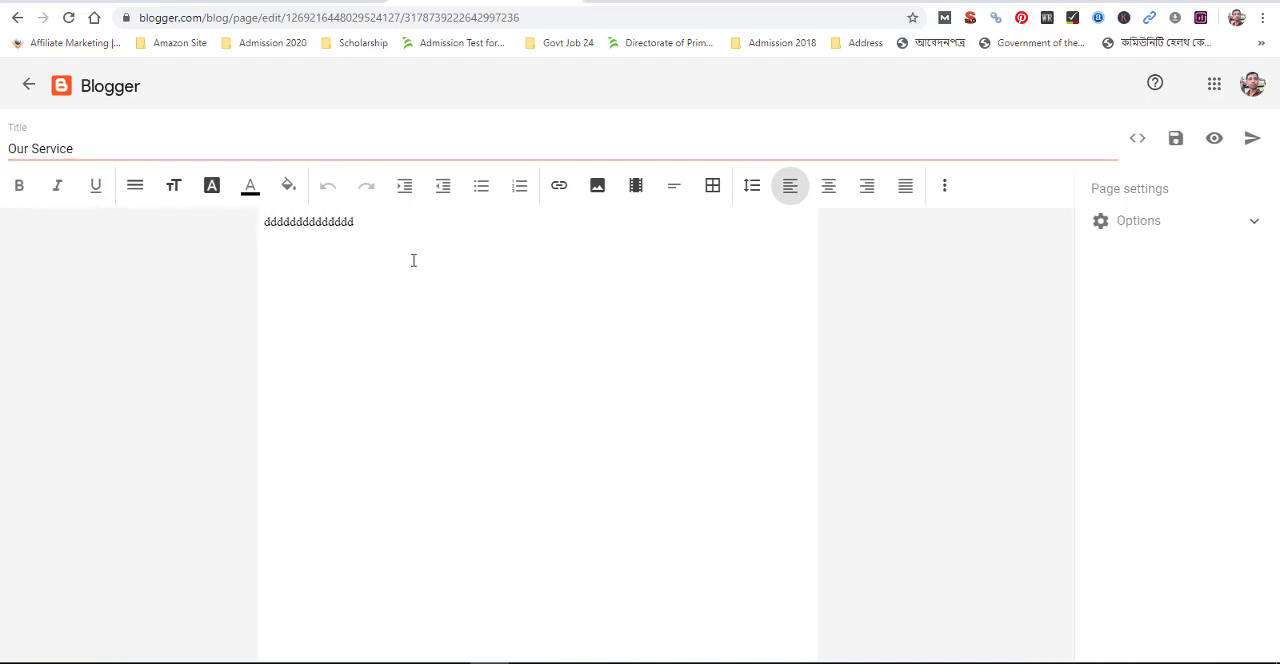
pyautogui.press('BackSpace')
pyautogui.press('BackSpace')
pyautogui.press('BackSpace')
pyautogui.press('BackSpace')
pyautogui.press('BackSpace')
pyautogui.press('BackSpace')
pyautogui.press('BackSpace')
pyautogui.press('BackSpace')
pyautogui.press('BackSpace')
pyautogui.press('BackSpace')
pyautogui.press('BackSpace')
pyautogui.press('BackSpace')
pyautogui.press('BackSpace')
pyautogui.press('BackSpace')
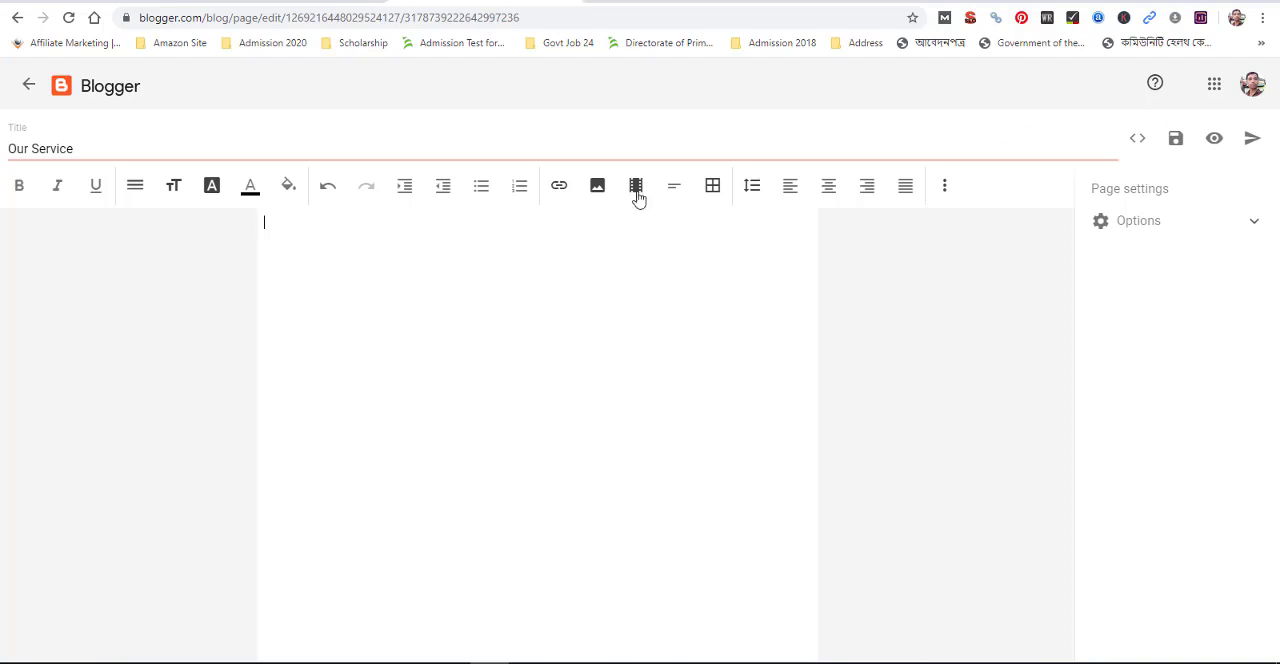
# Publish the "Our Service" page to the blog
pyautogui.click(1254, 141)
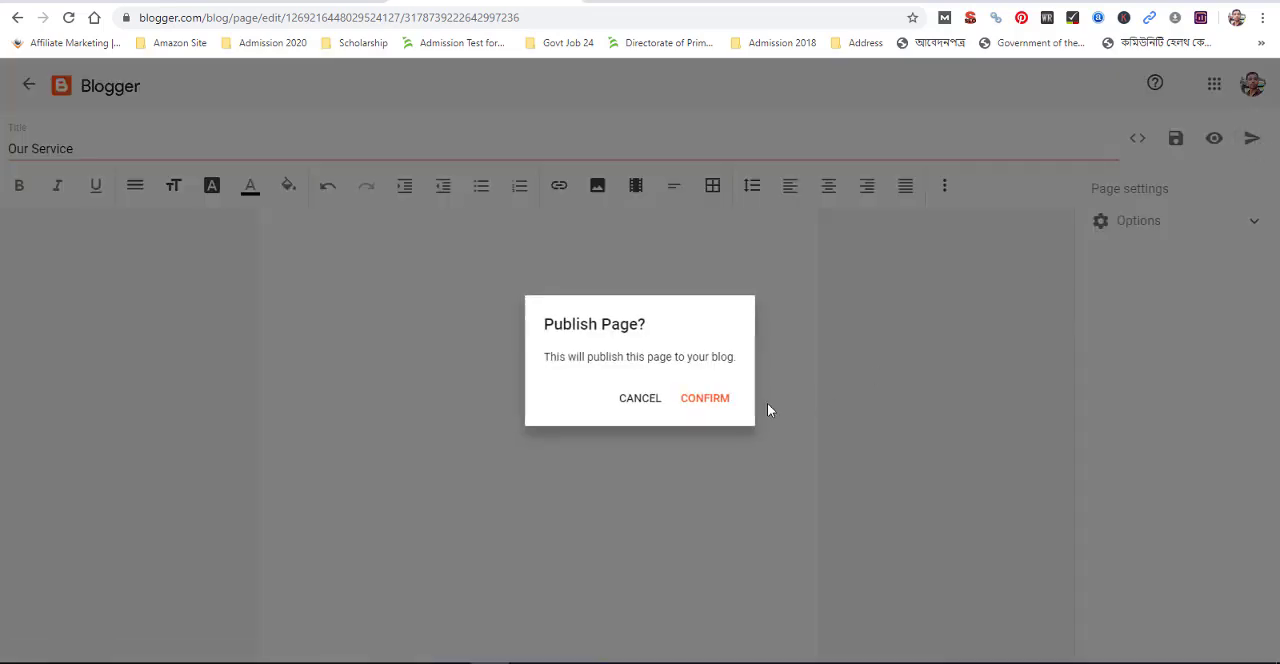
pyautogui.click(703, 398)
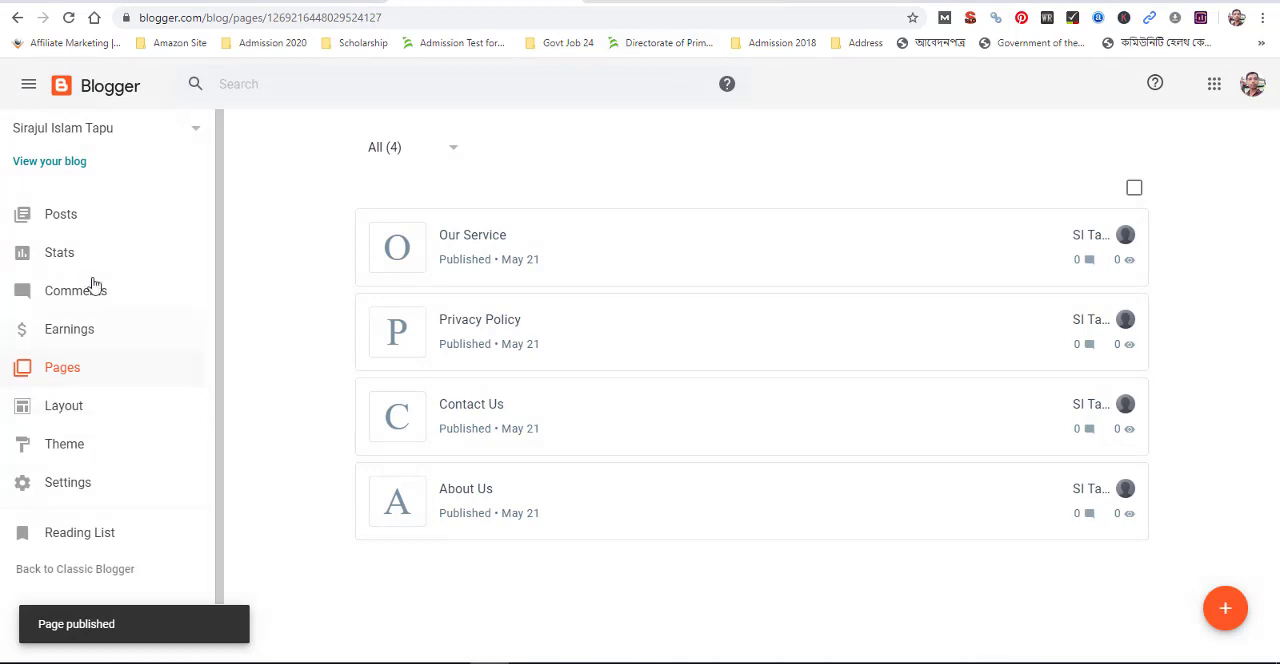
# Include the Our Service page in the page list of the lower sidebar's Pages gadget in the blog layout
pyautogui.click(69, 412)
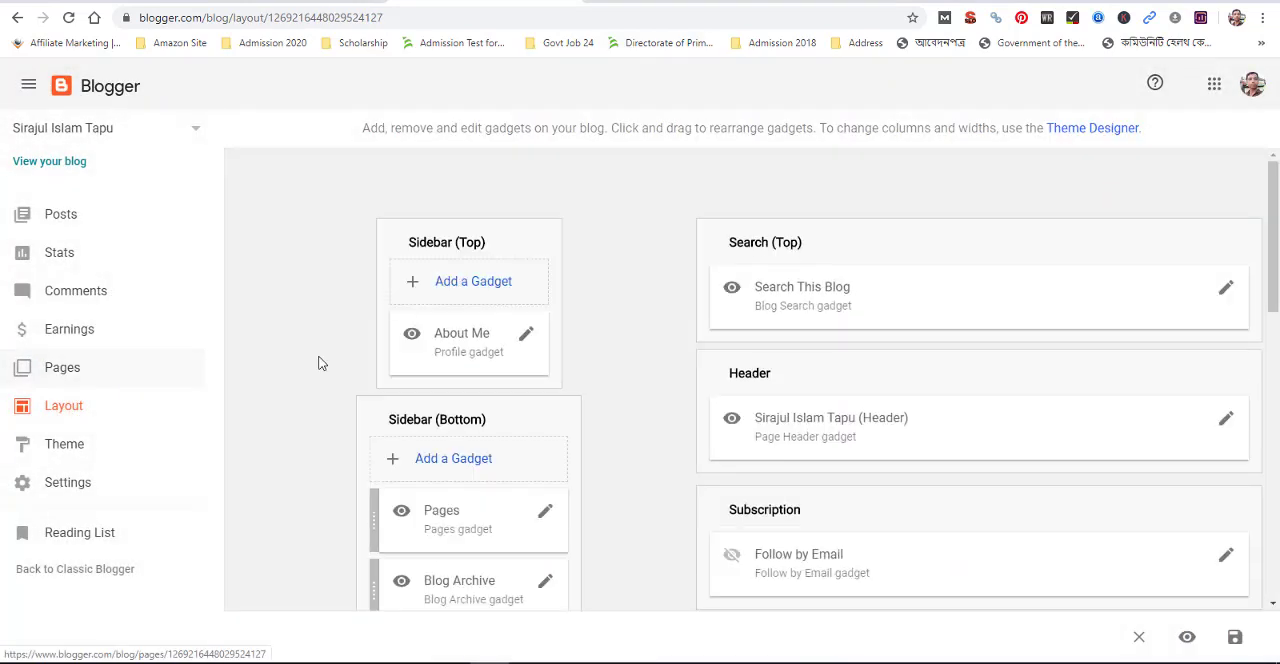
pyautogui.scroll(-1, 468, 465)
pyautogui.scroll(-1, 465, 472)
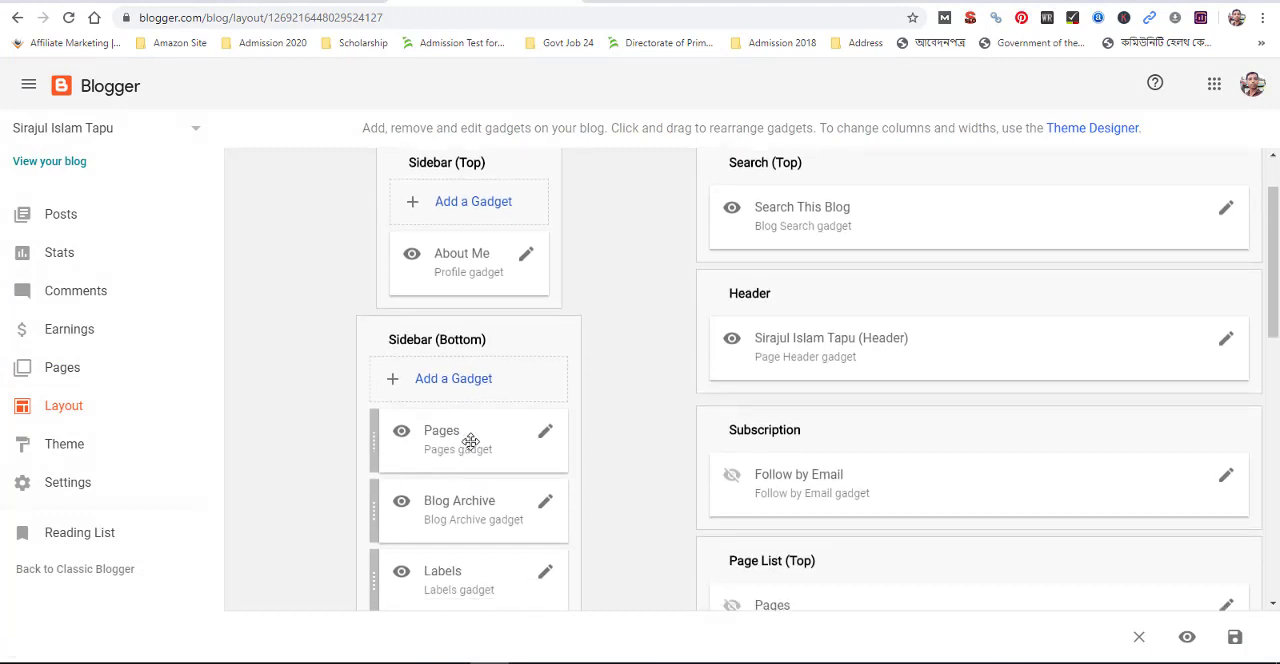
pyautogui.click(545, 435)
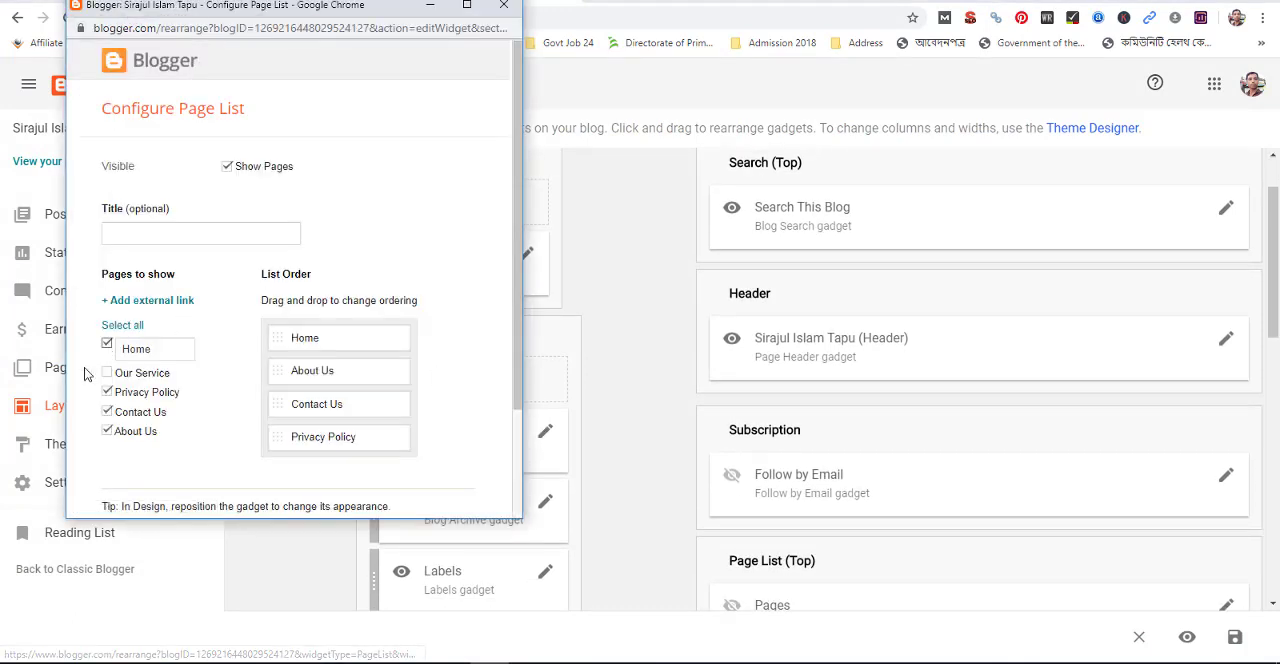
pyautogui.click(502, 8)
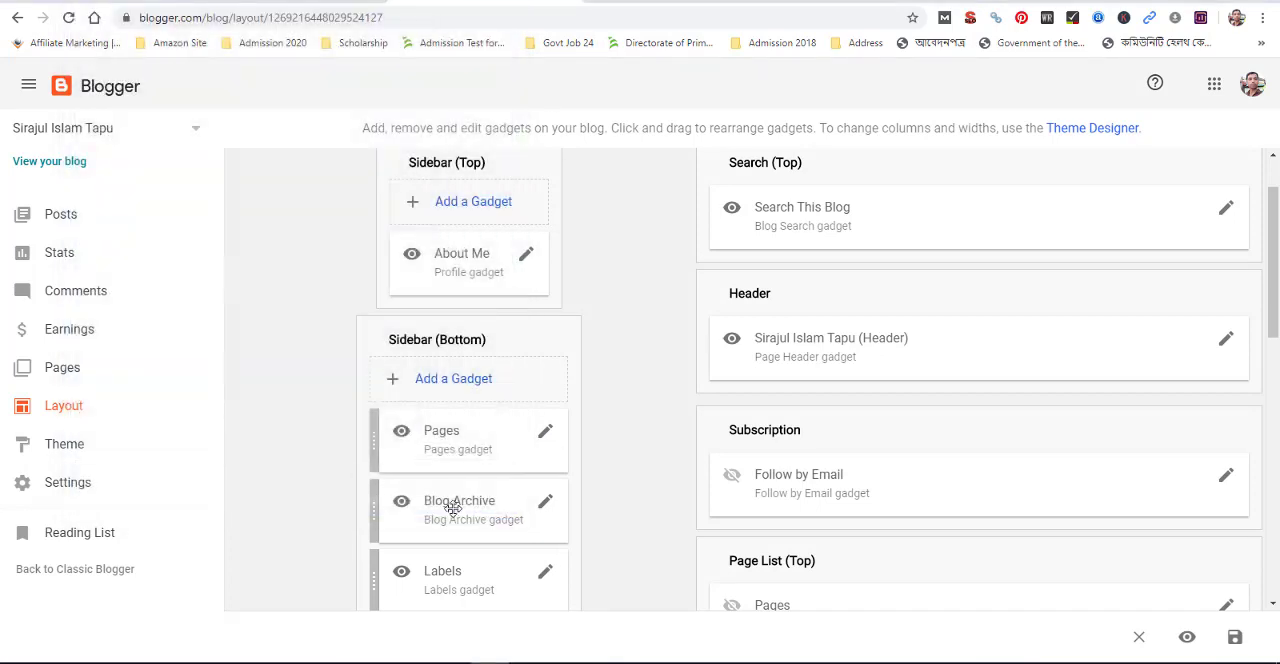
pyautogui.scroll(-2, 450, 498)
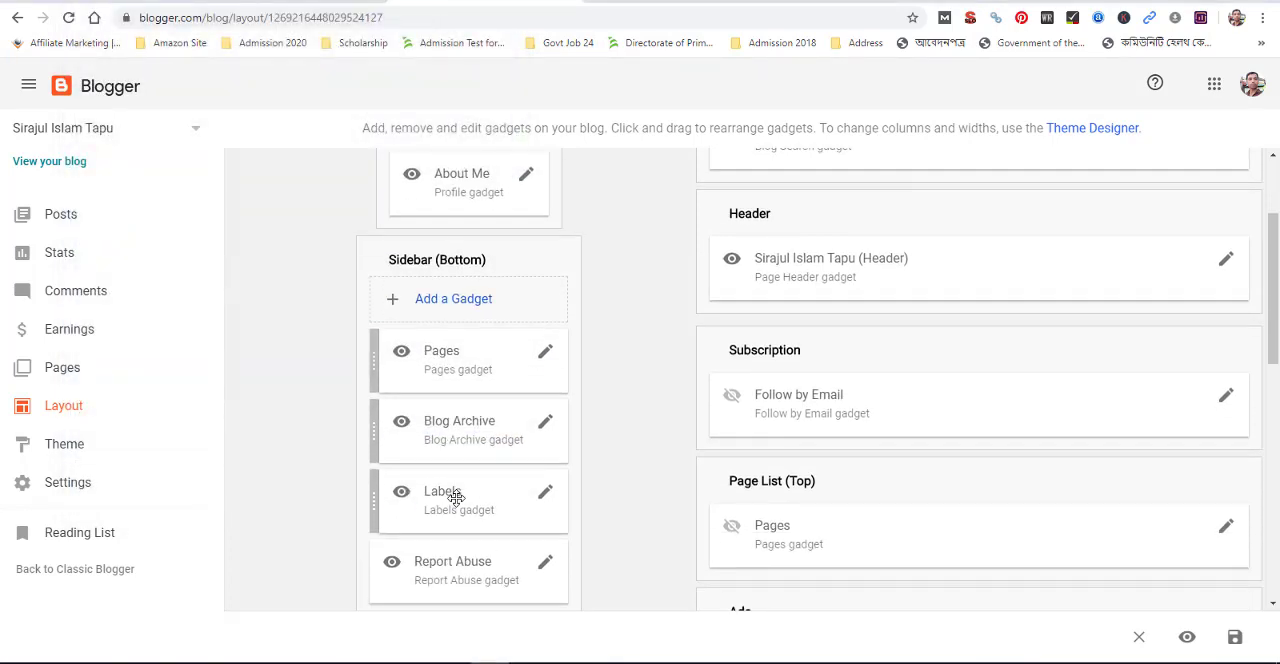
pyautogui.click(545, 356)
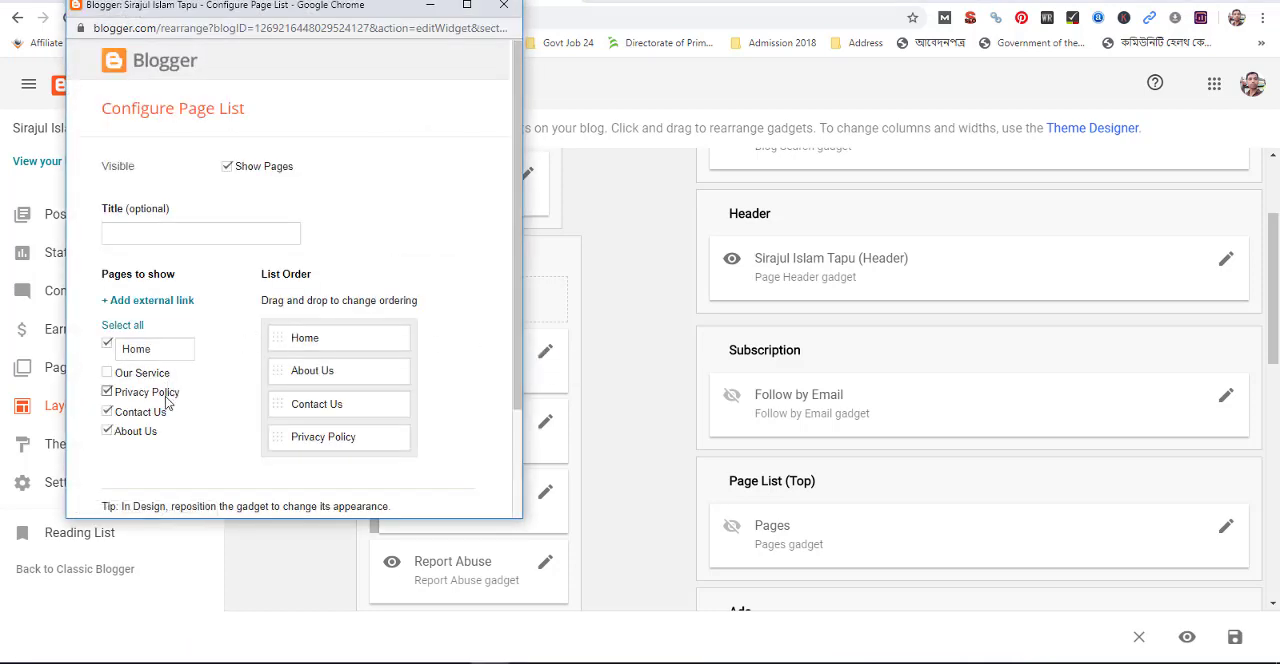
pyautogui.click(143, 375)
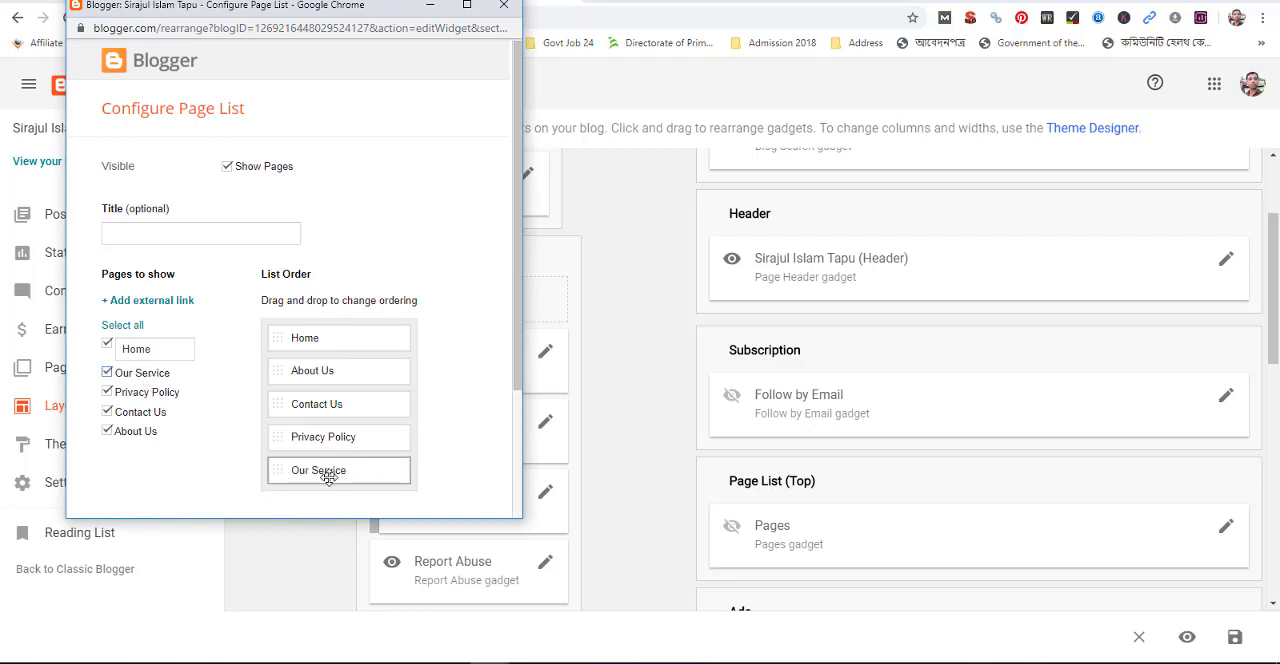
# Reorder the gadget's page list so Our Service sits between About Us and Contact Us
pyautogui.moveTo(329, 471); pyautogui.dragTo(342, 382)
pyautogui.moveTo(294, 471); pyautogui.dragTo(304, 384)
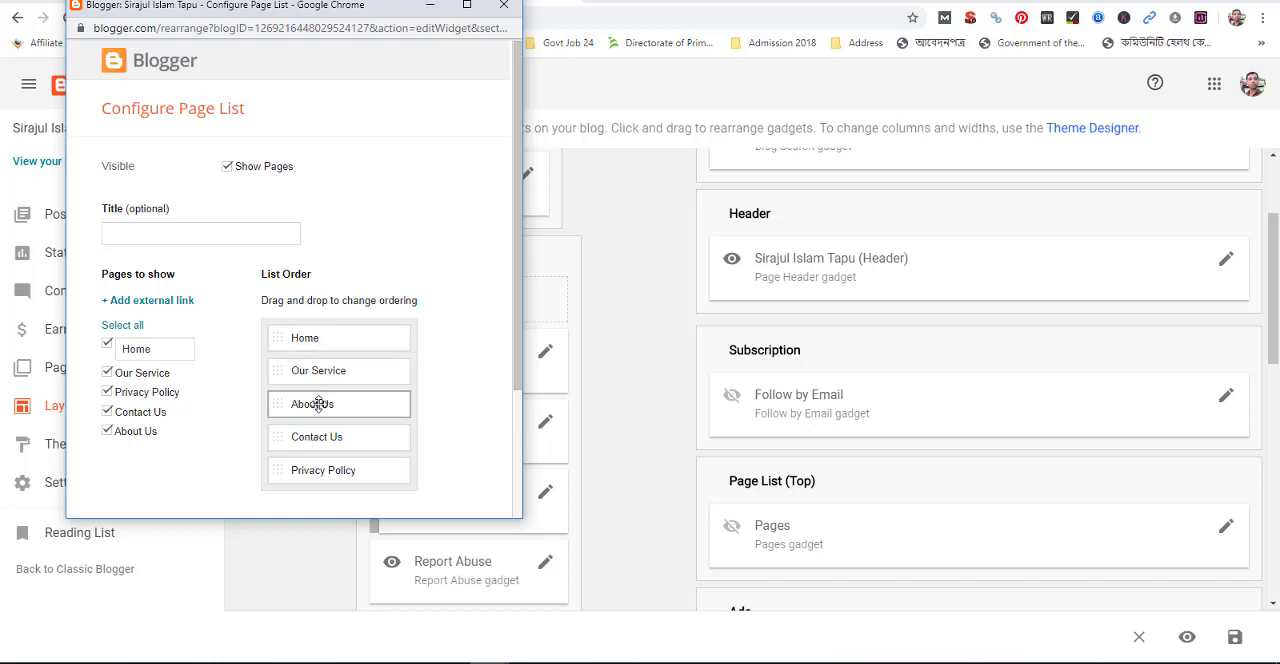
pyautogui.moveTo(317, 402); pyautogui.dragTo(329, 363)
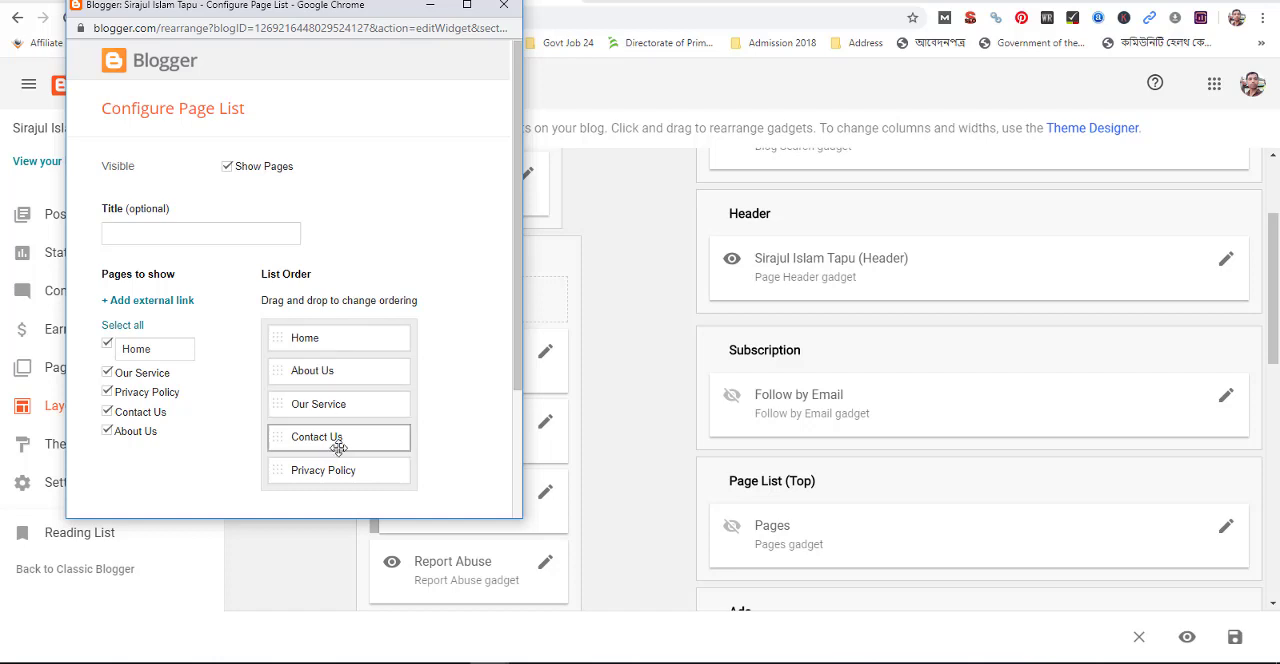
# Save the Pages gadget's configuration and reload the live blog to check its sidebar page links
pyautogui.scroll(-2, 173, 404)
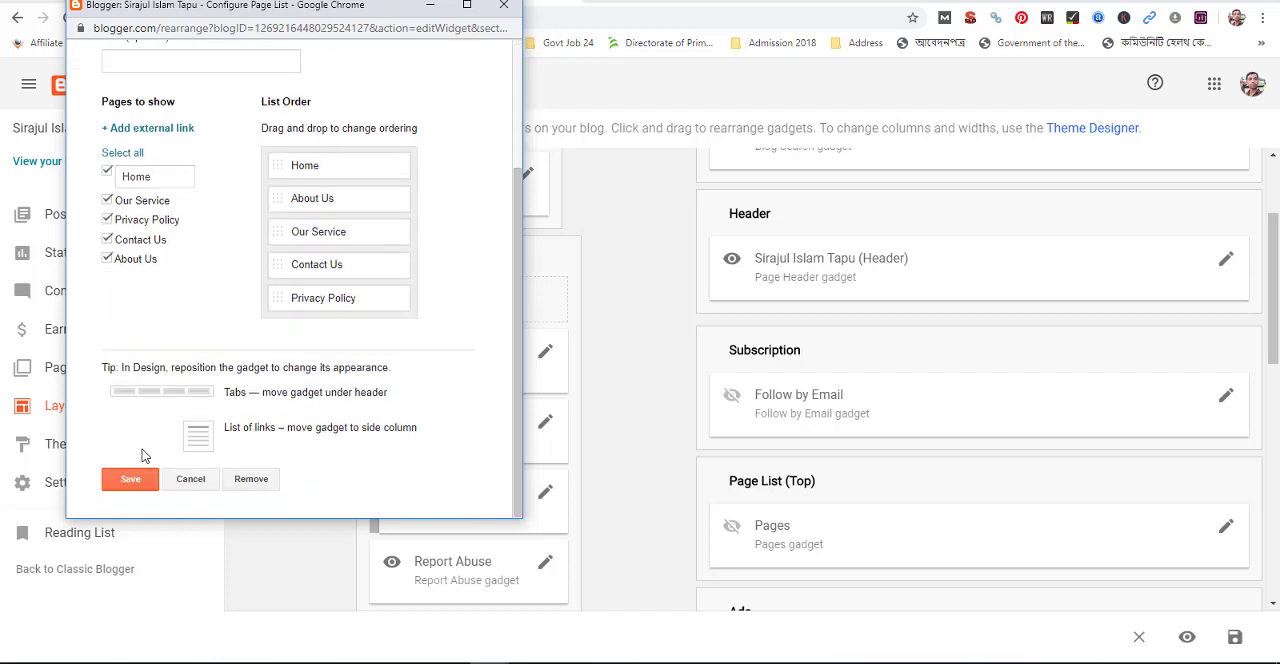
pyautogui.click(132, 481)
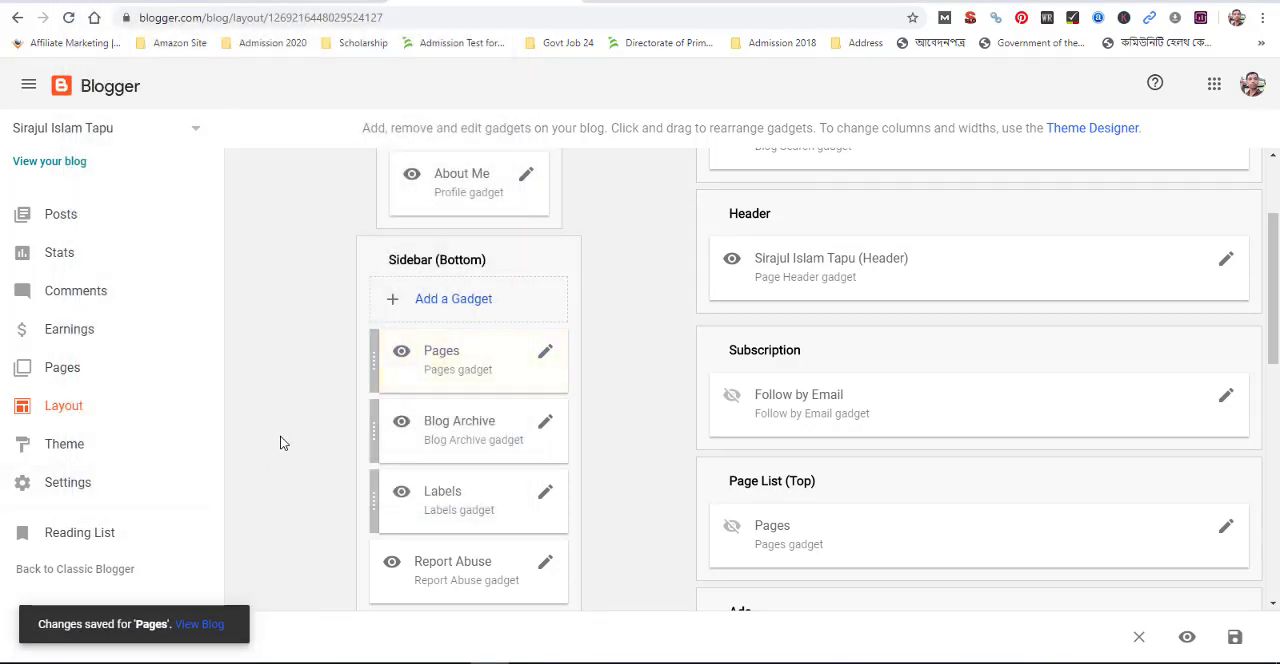
pyautogui.click(665, 1)
pyautogui.click(68, 19)
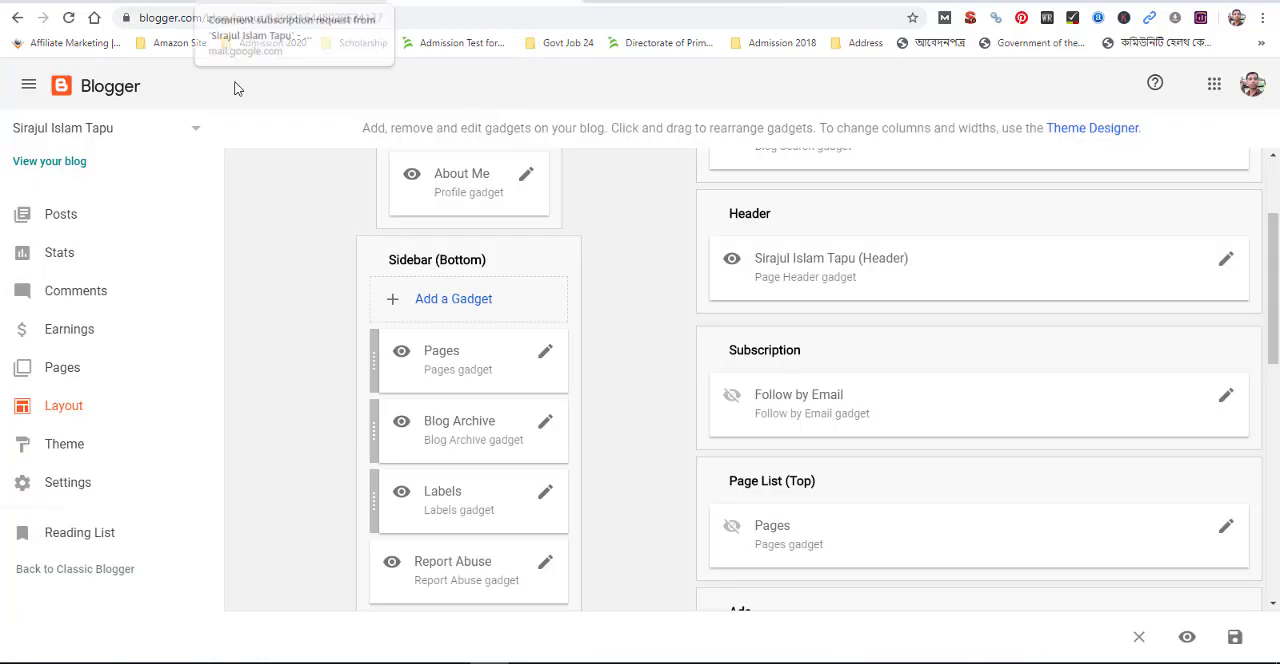
# Create a new blog post titled "Social Media Marketing"
pyautogui.click(76, 216)
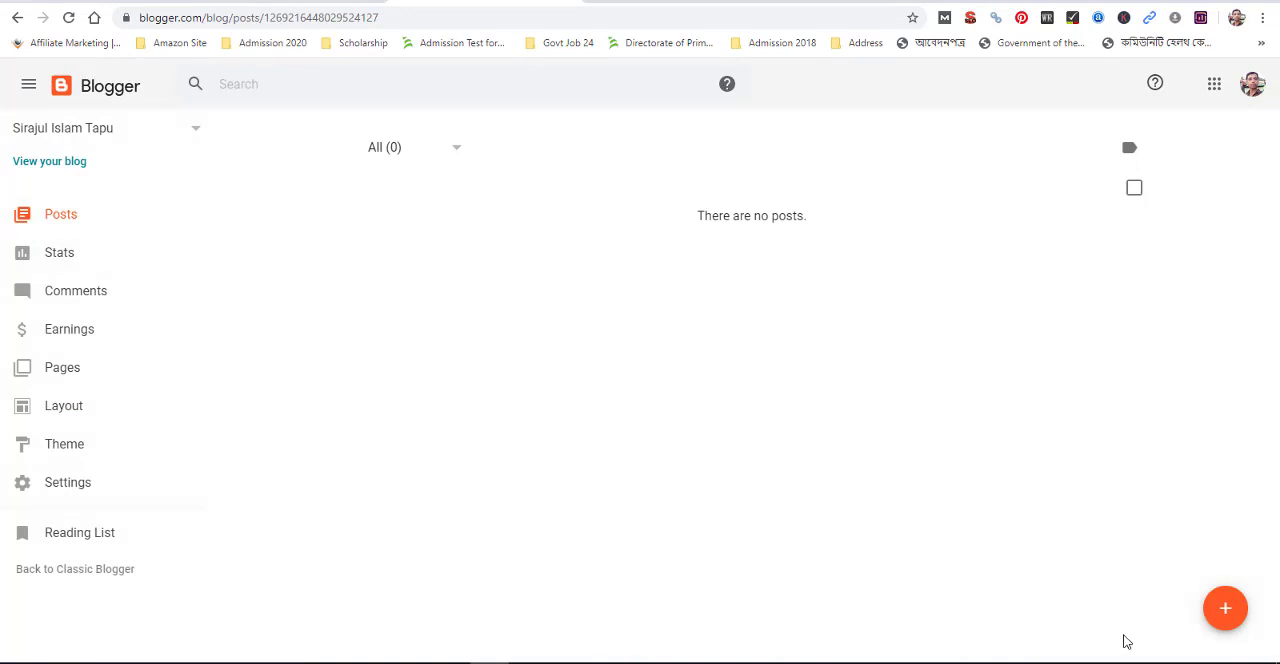
pyautogui.click(1227, 611)
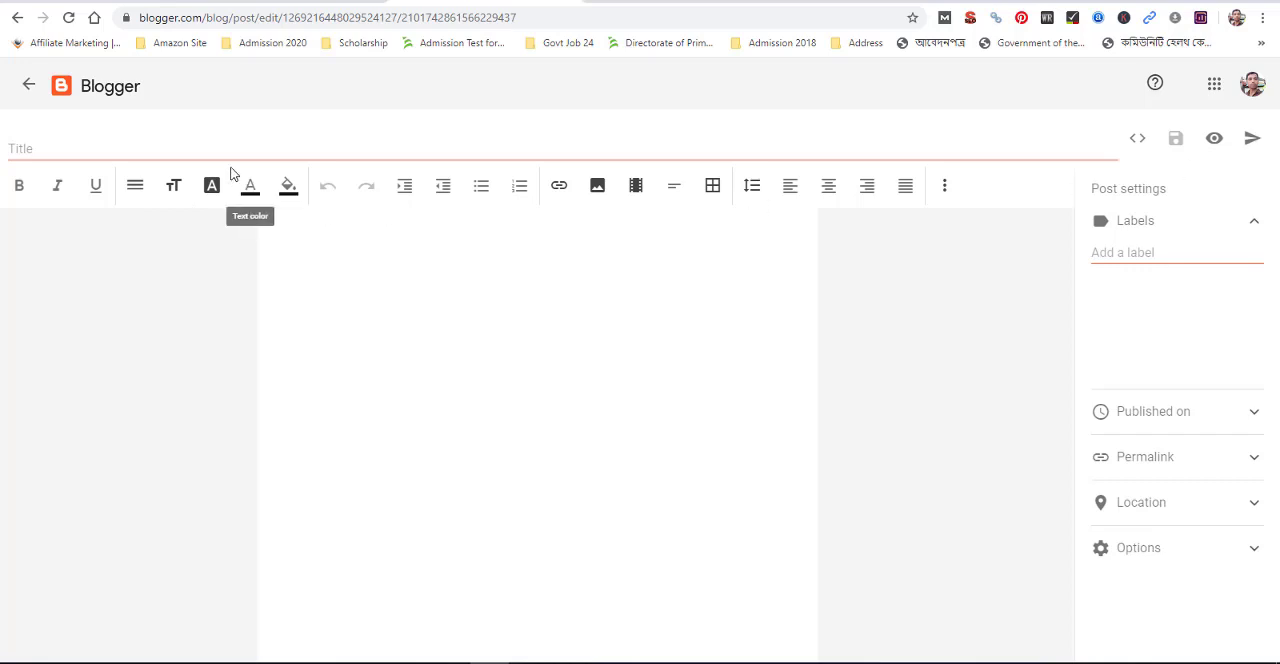
pyautogui.click(235, 153)
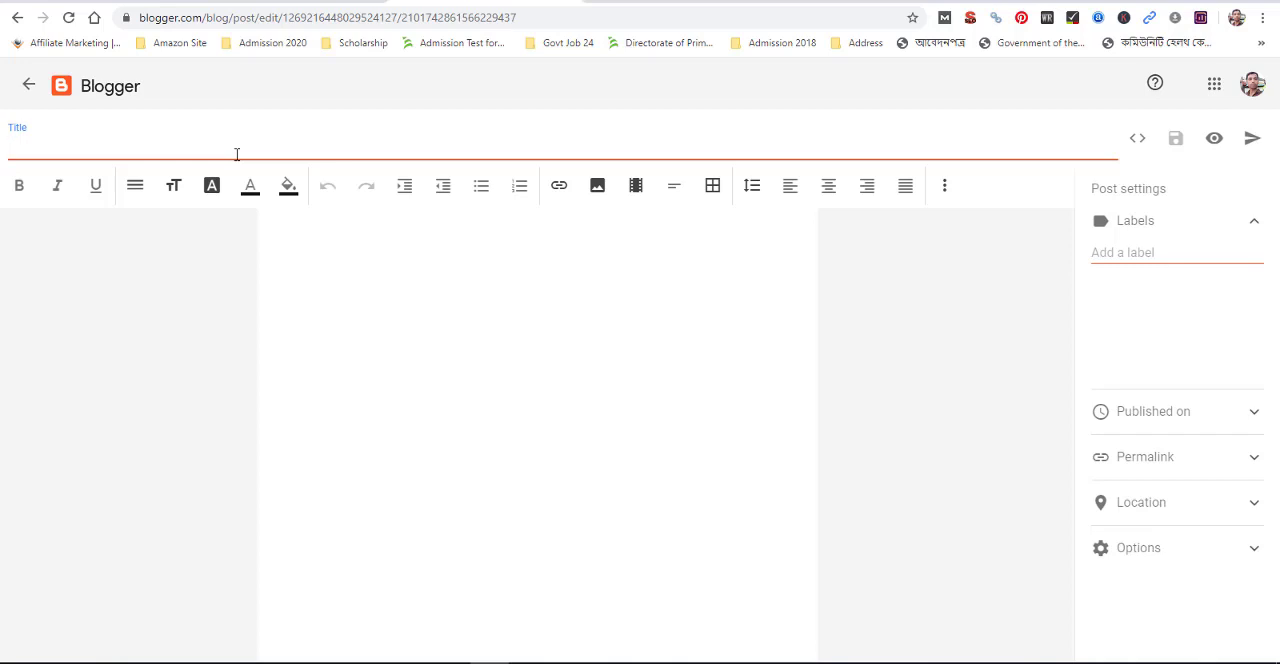
pyautogui.write('S')
pyautogui.write('ocial Media Marketing')
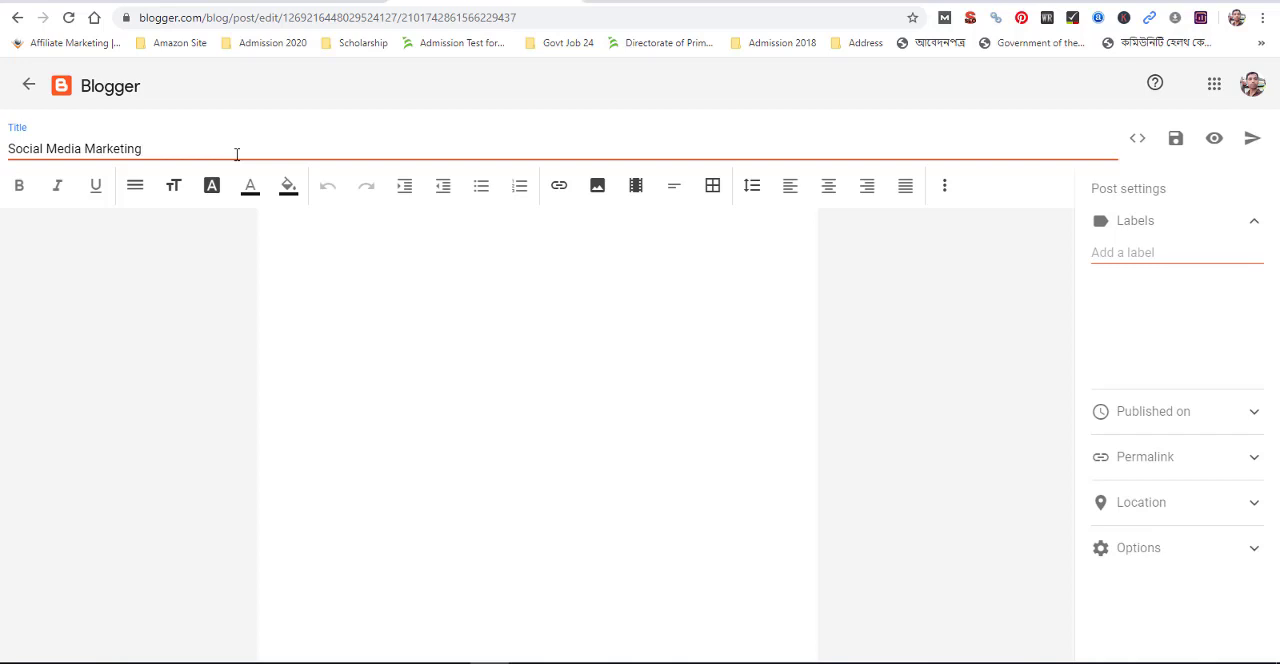
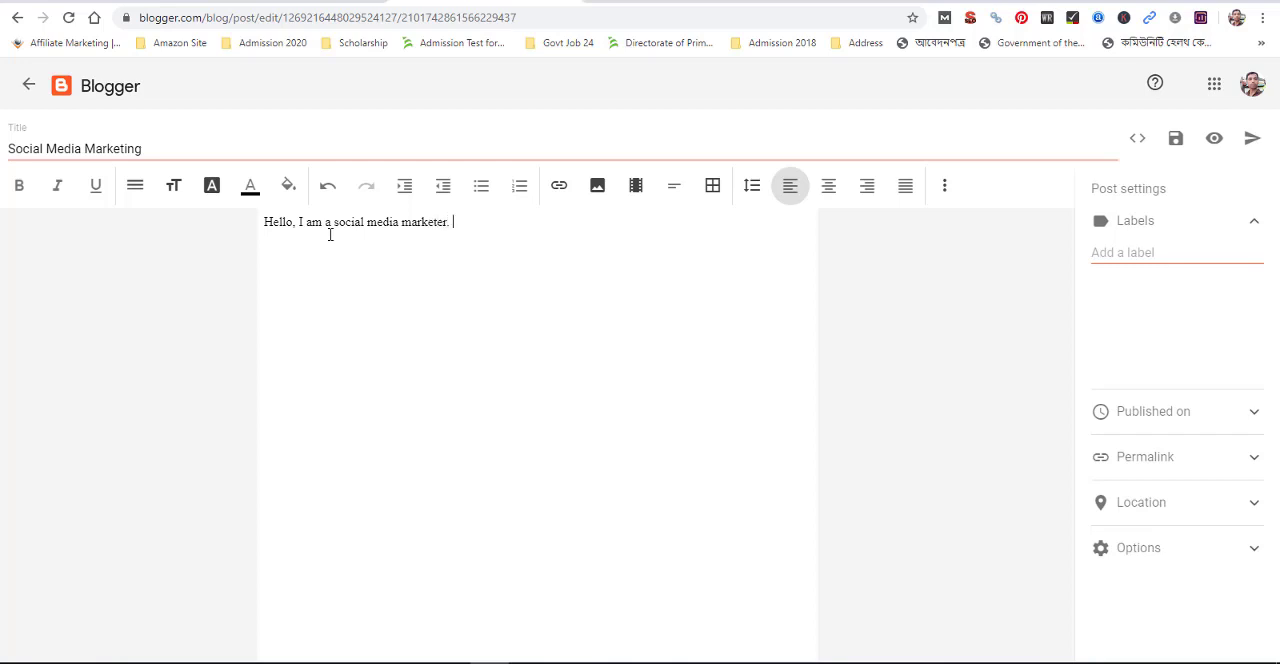
# Search the web for "dami post" in a new browser tab and check the Dami Im Wikipedia result
pyautogui.hotkey('ctrl', 't')
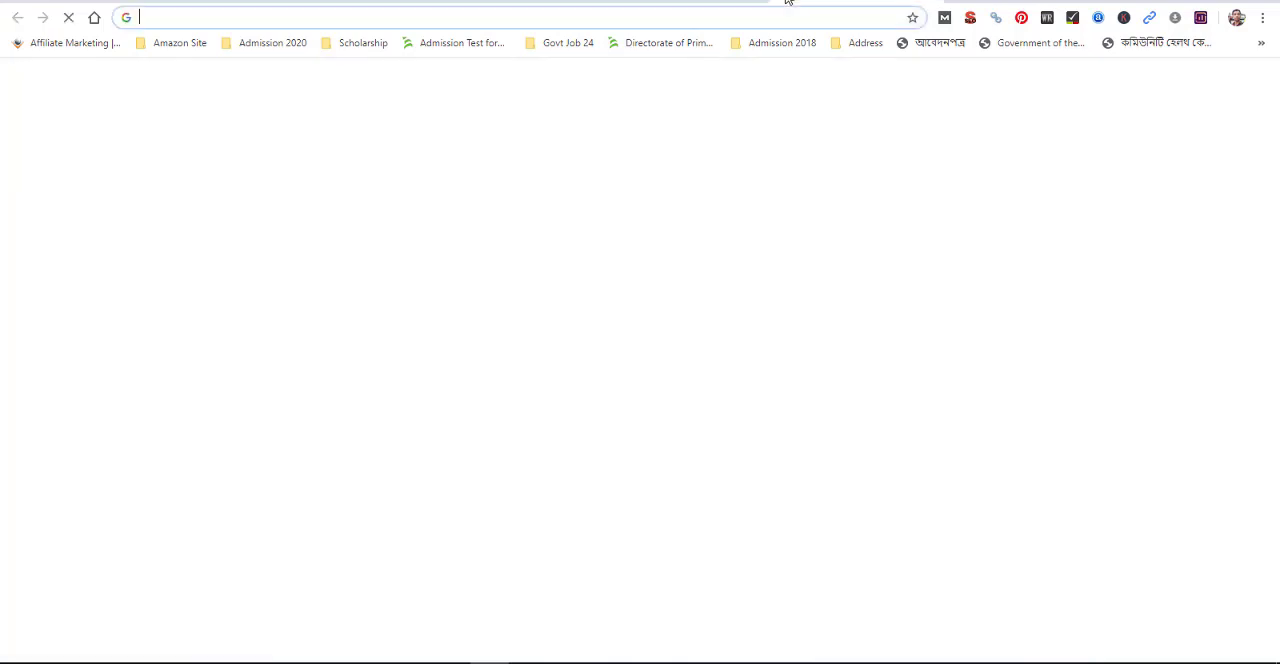
pyautogui.write('dy')
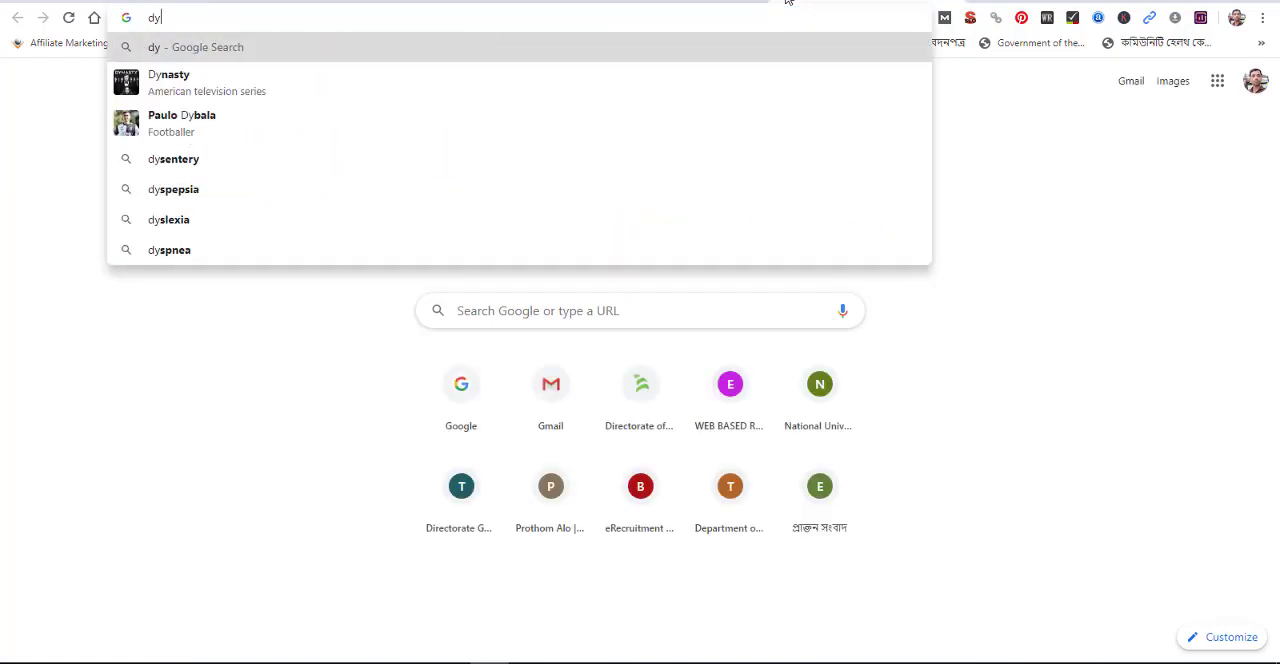
pyautogui.press('BackSpace')
pyautogui.write('ami')
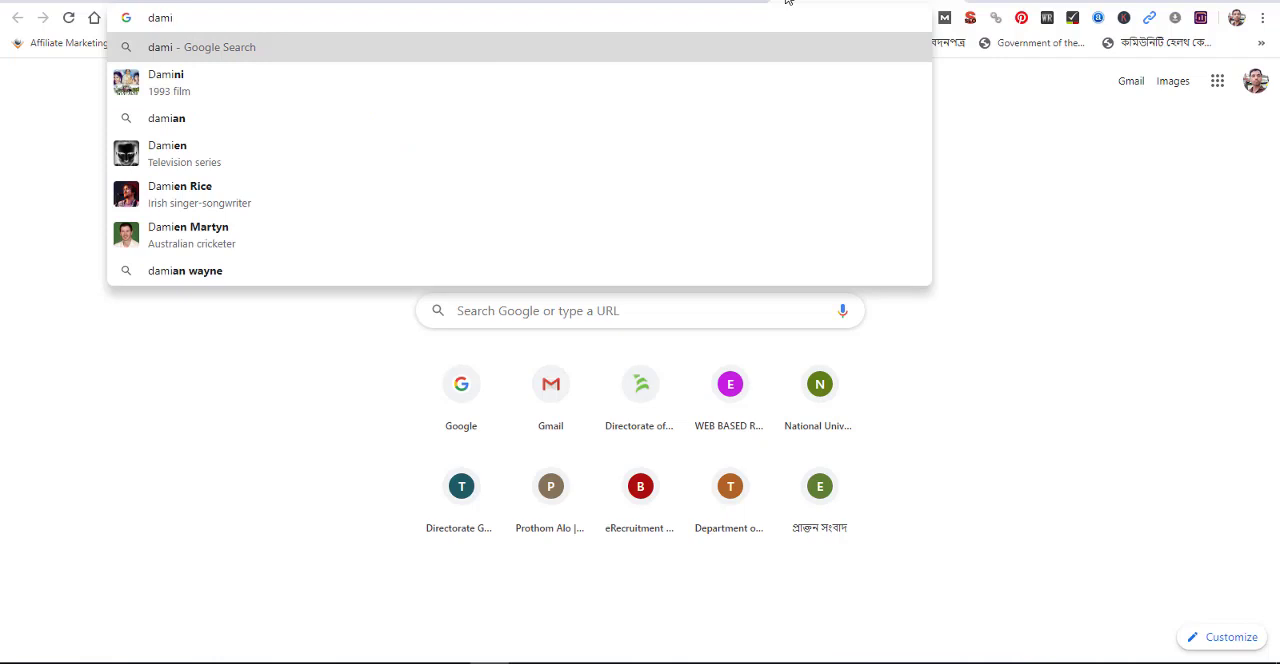
pyautogui.write(' post')
pyautogui.press('Return')
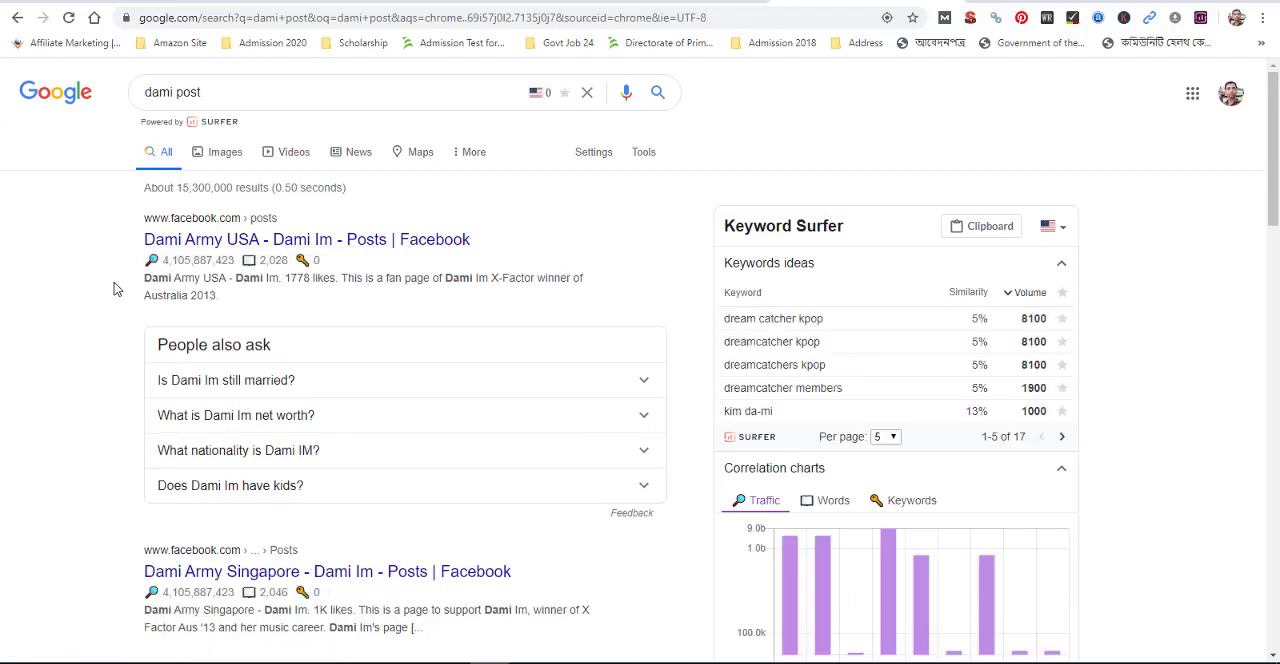
pyautogui.scroll(-4, 114, 290)
pyautogui.scroll(-4, 114, 292)
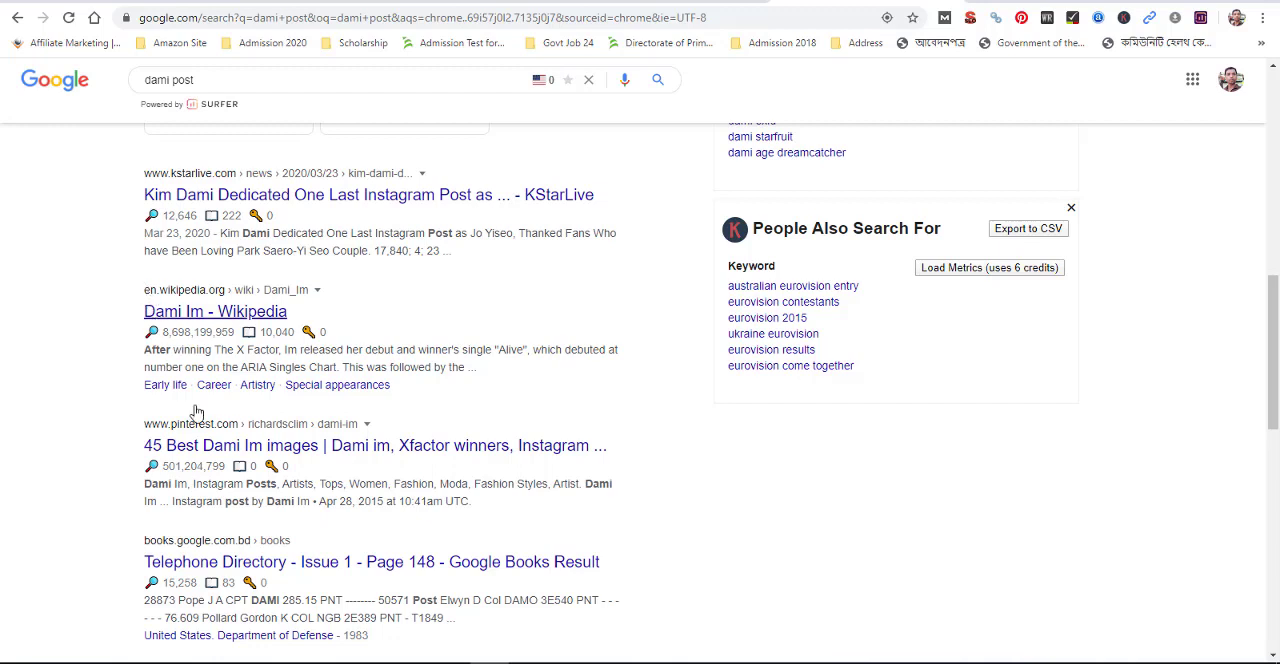
pyautogui.click(198, 314)
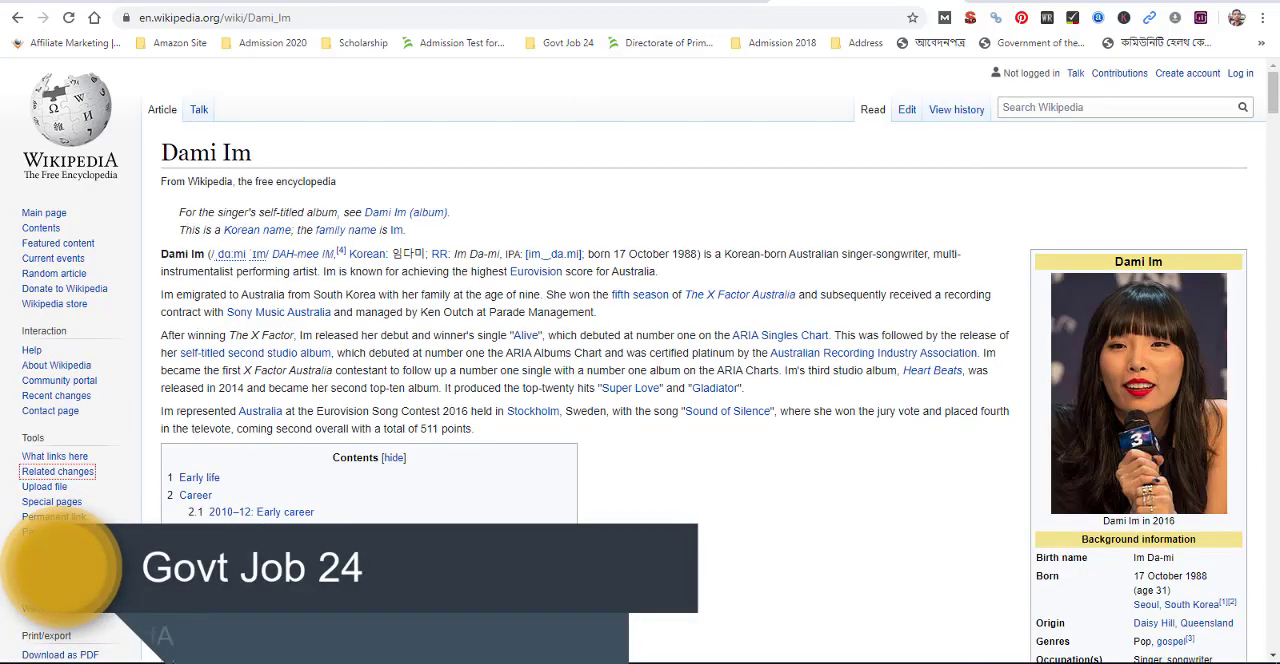
pyautogui.click(19, 20)
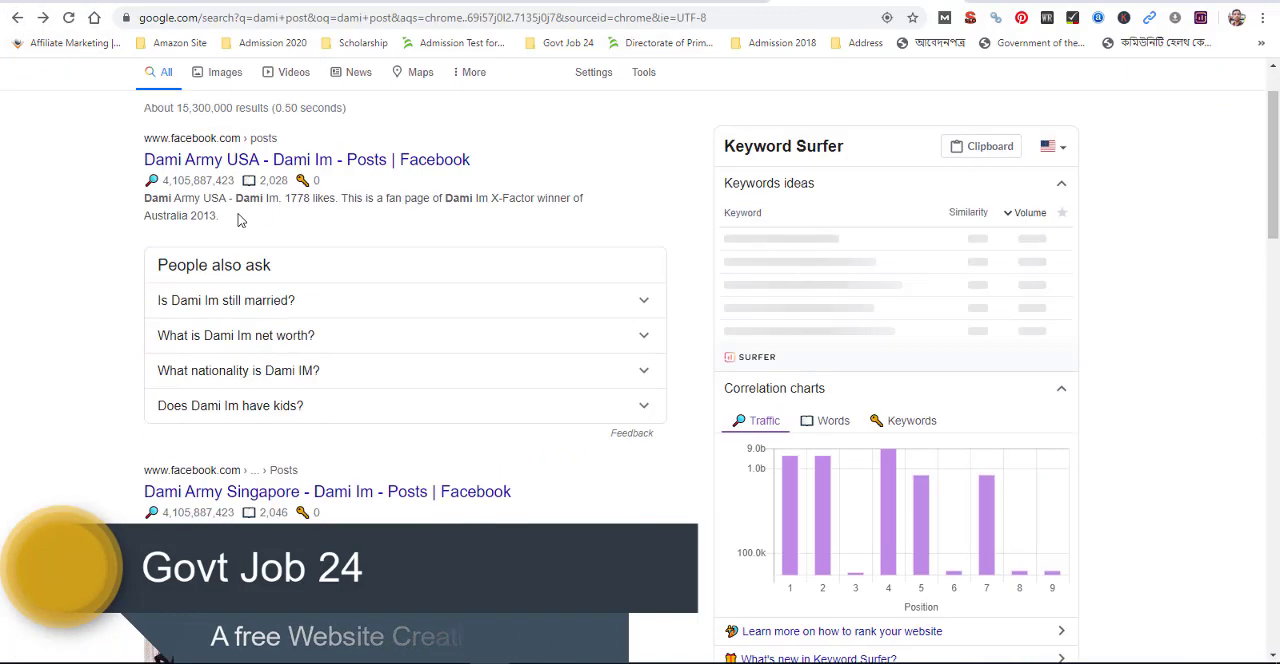
# Search Google for "dummy text" and open the lipsum.com Lorem Ipsum page
pyautogui.tripleClick(220, 90)
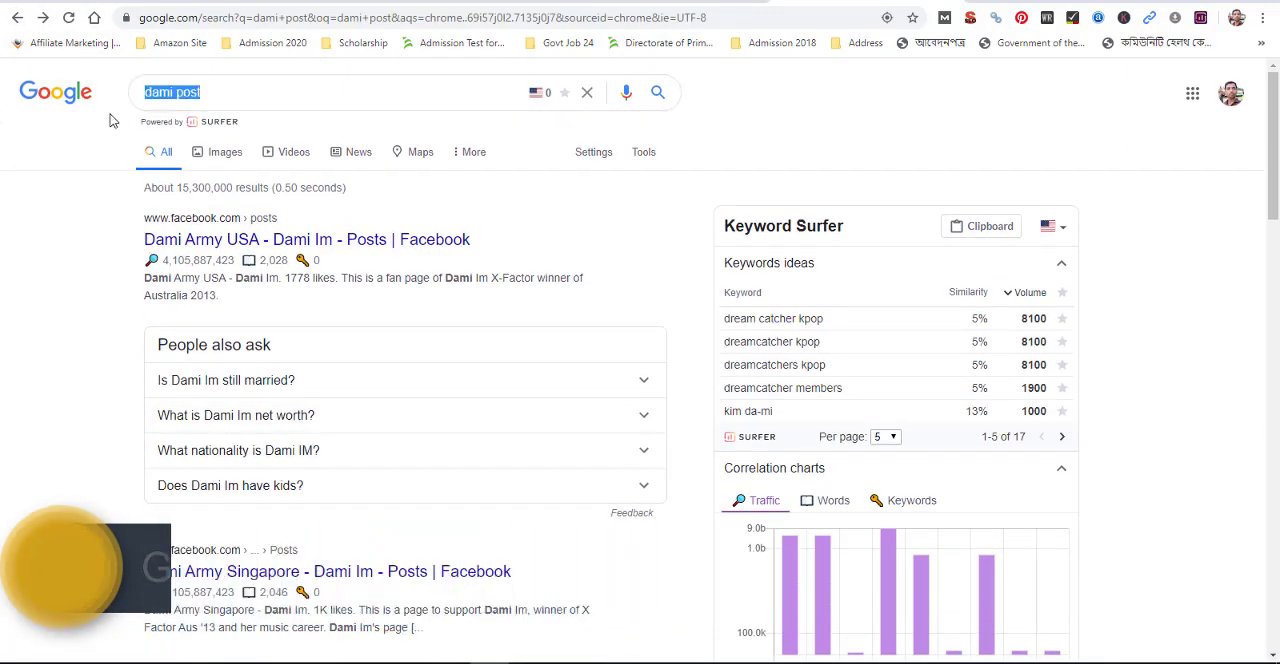
pyautogui.write('du')
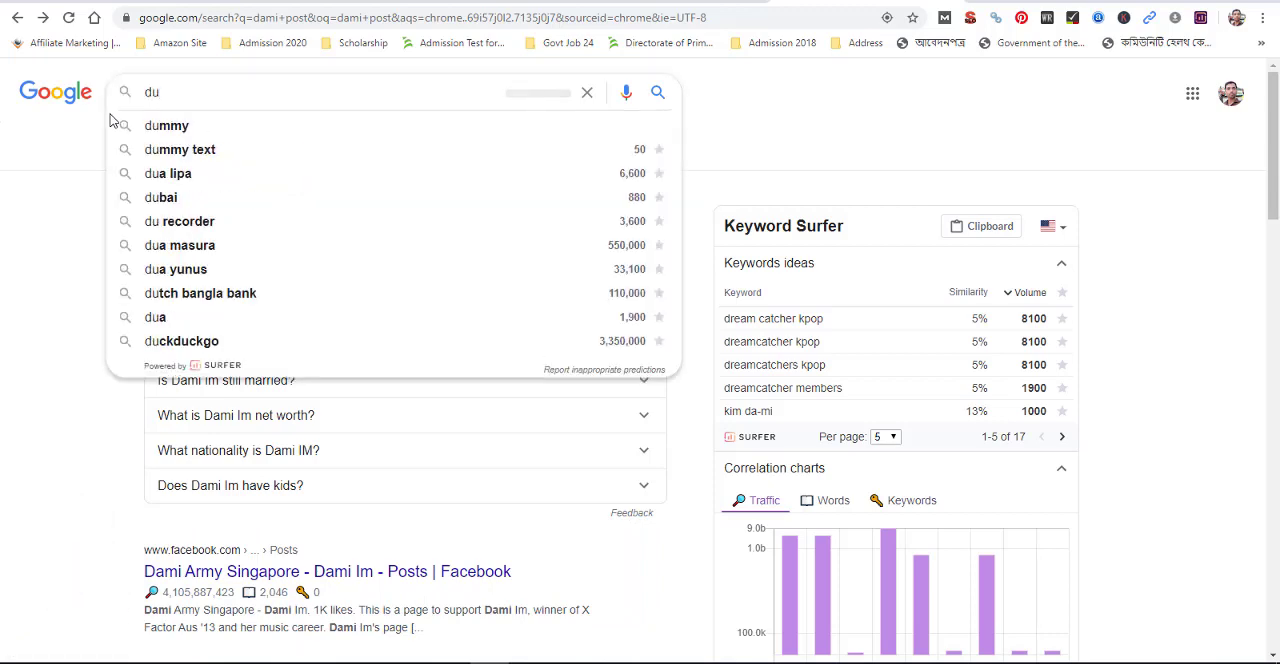
pyautogui.press('Down')
pyautogui.press('Down')
pyautogui.press('Return')
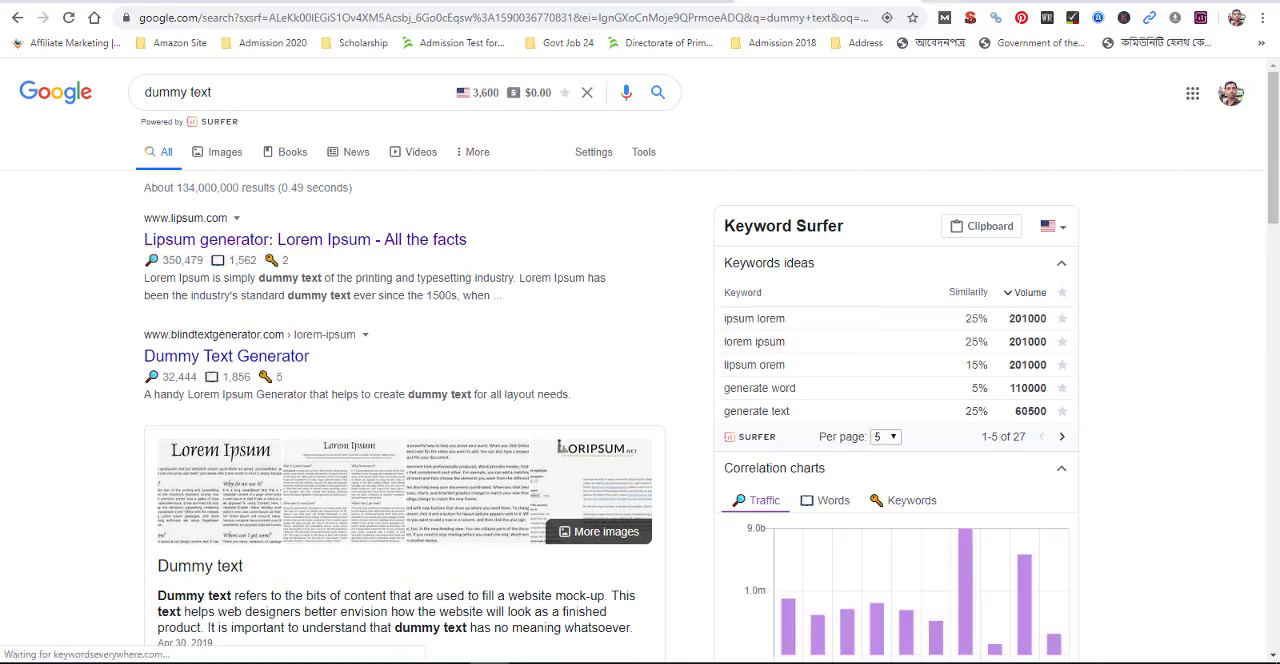
pyautogui.click(1000, 2)
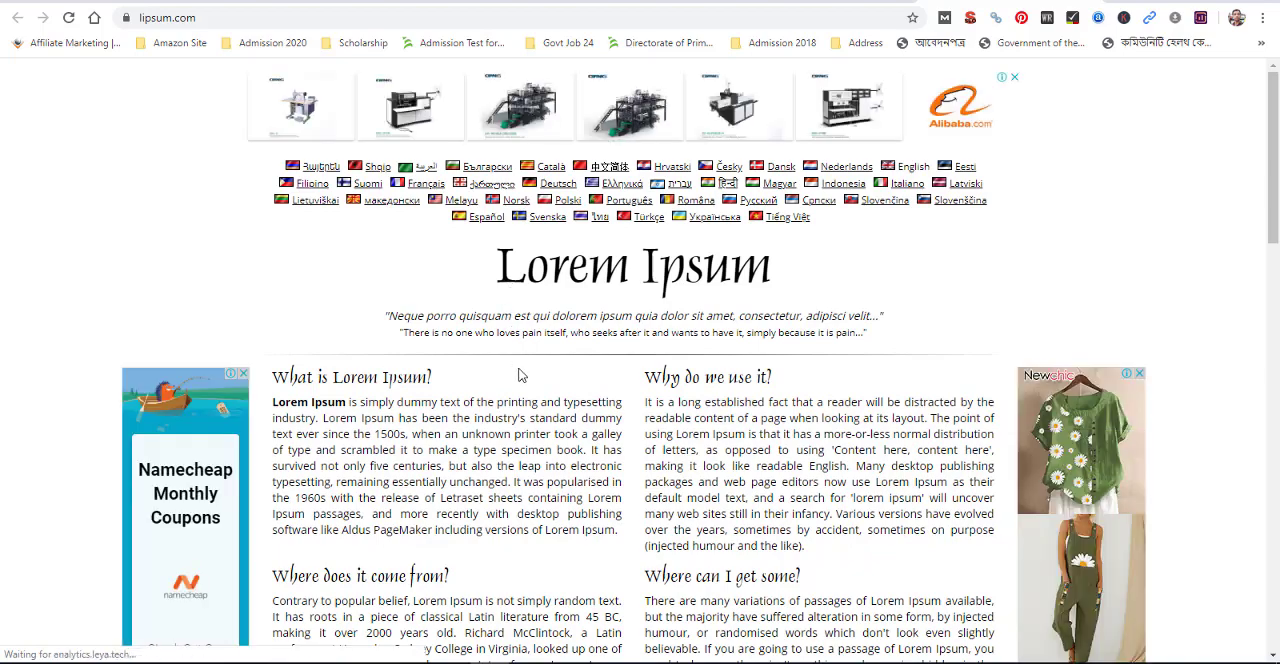
# Copy the four Lorem Ipsum sections from lipsum.com into the Social Media Marketing post body after the opening sentence and look over the layout
pyautogui.scroll(-3, 515, 370)
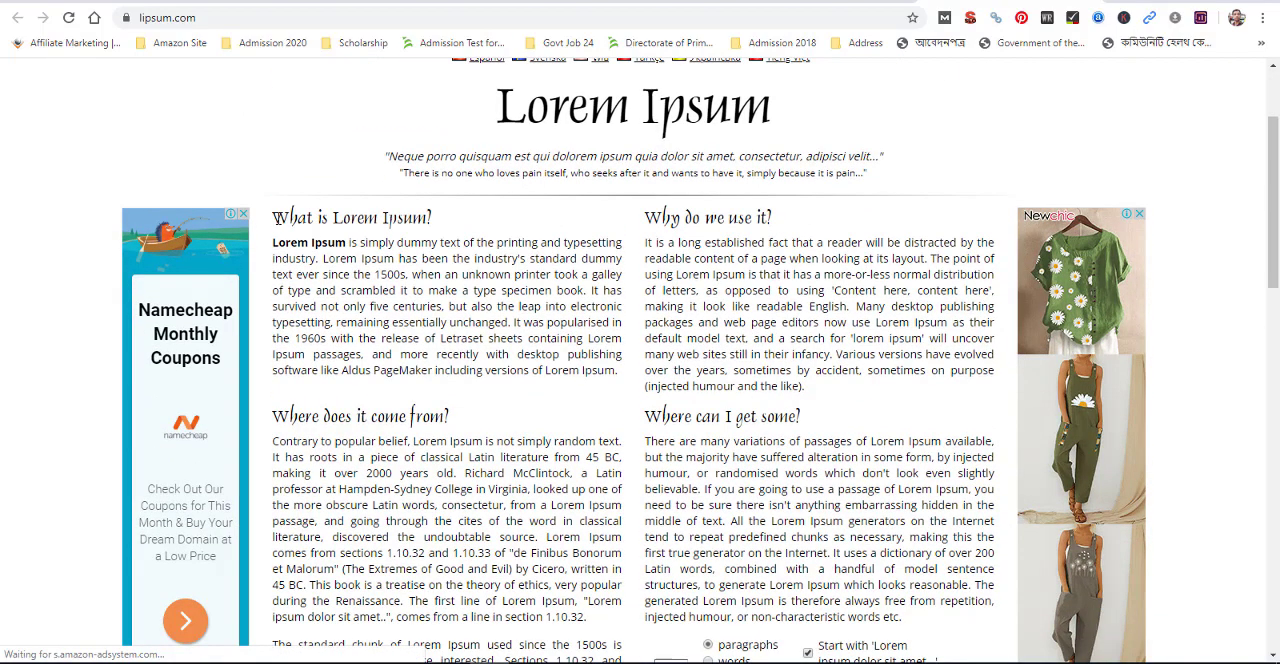
pyautogui.scroll(-1, 275, 235)
pyautogui.moveTo(274, 138); pyautogui.dragTo(922, 543)
pyautogui.hotkey('ctrl', 'c')
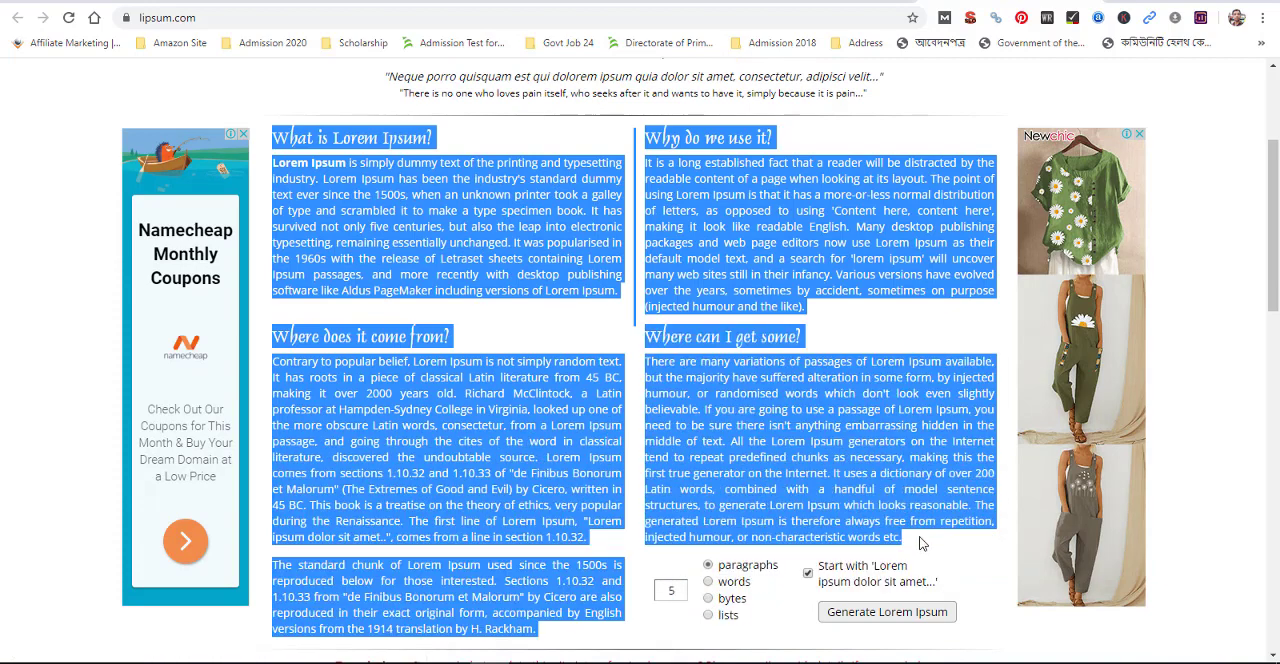
pyautogui.scroll(-3, 910, 530)
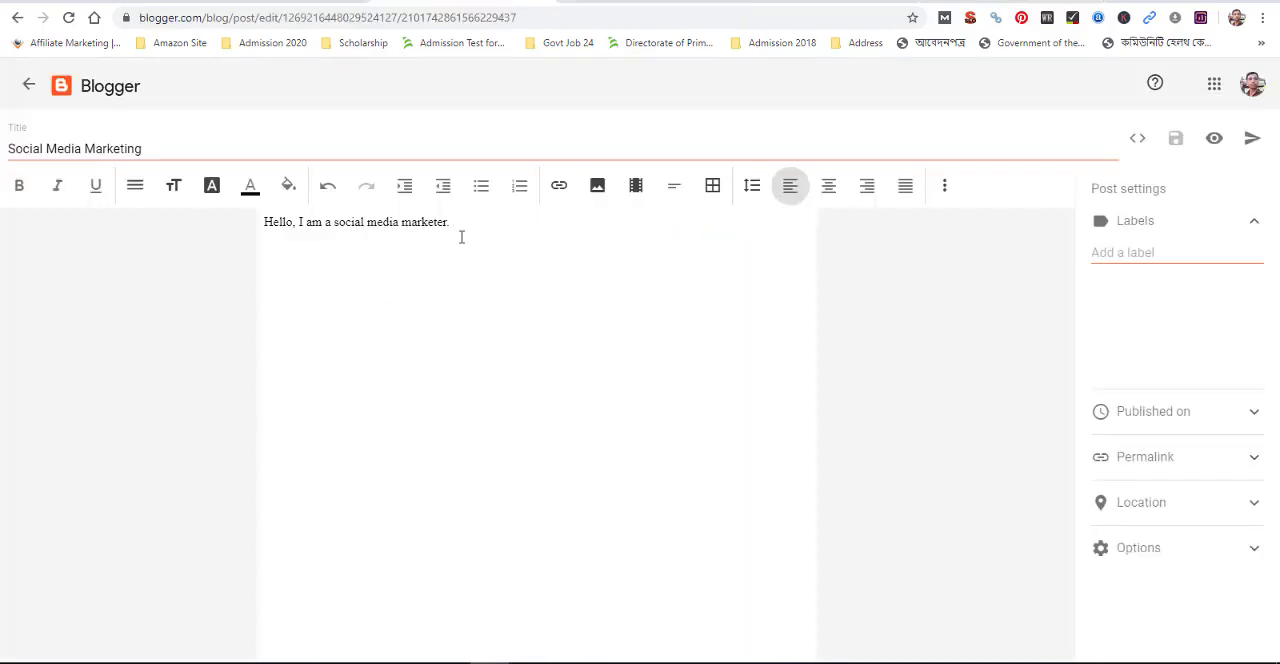
pyautogui.hotkey('ctrl', 'v')
pyautogui.click(496, 338)
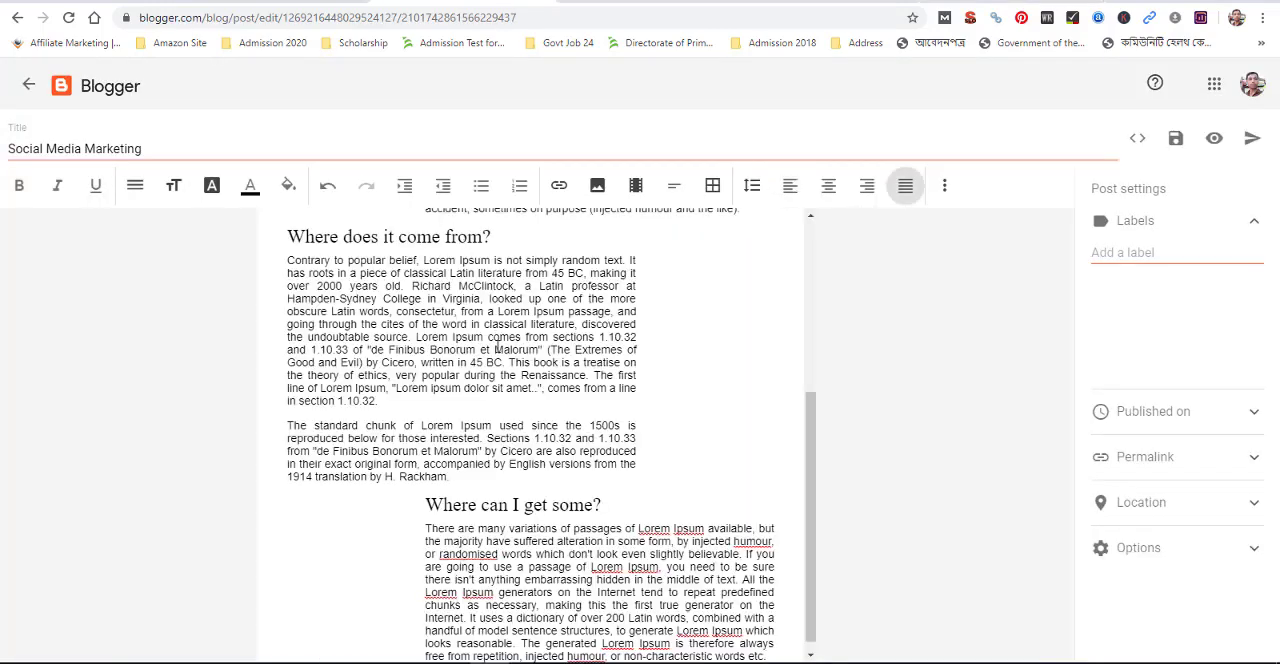
pyautogui.scroll(3, 495, 345)
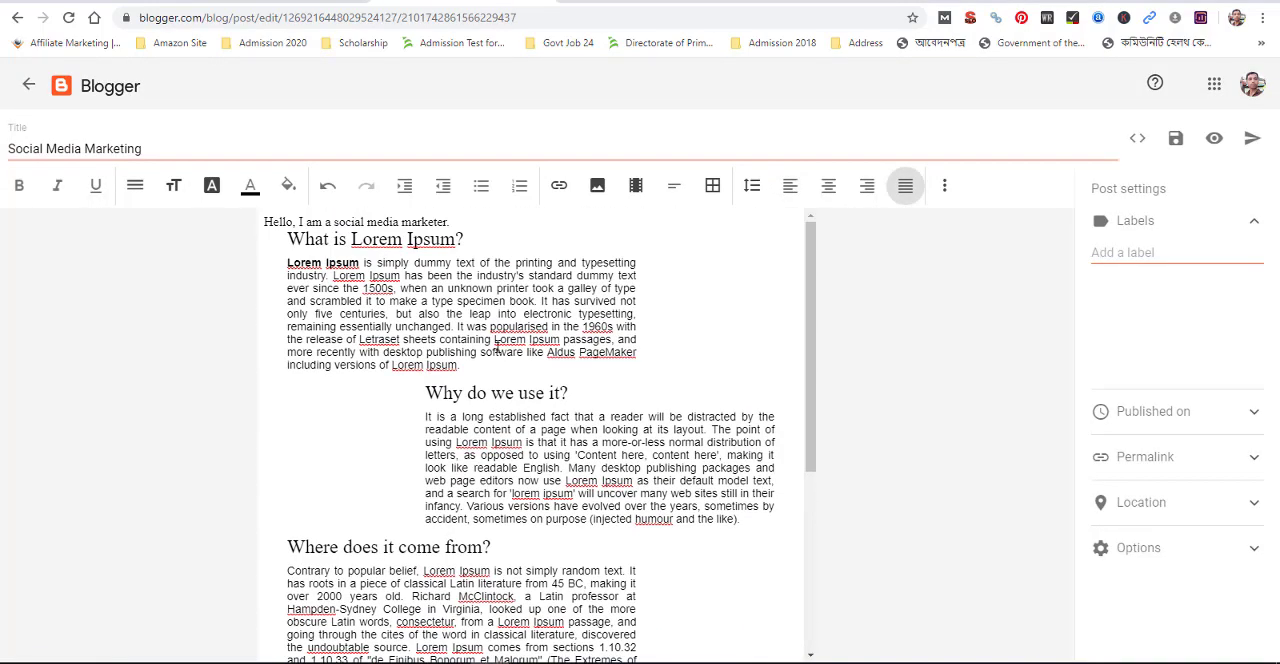
pyautogui.click(422, 392)
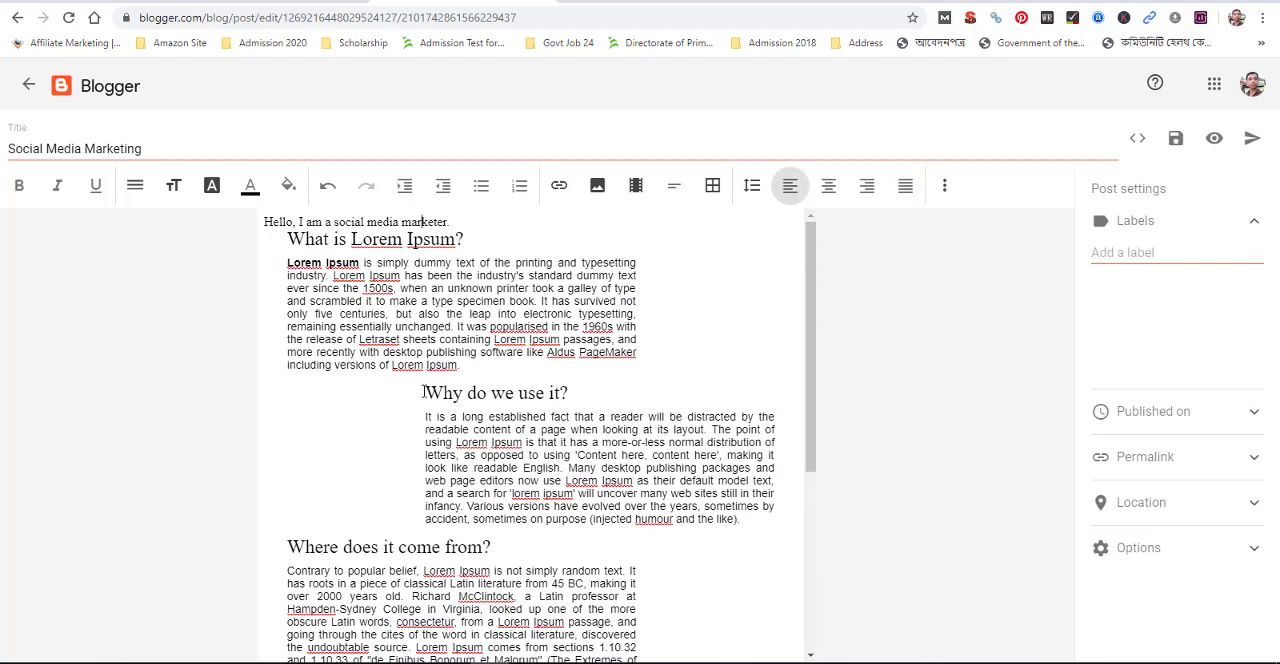
pyautogui.click(451, 300)
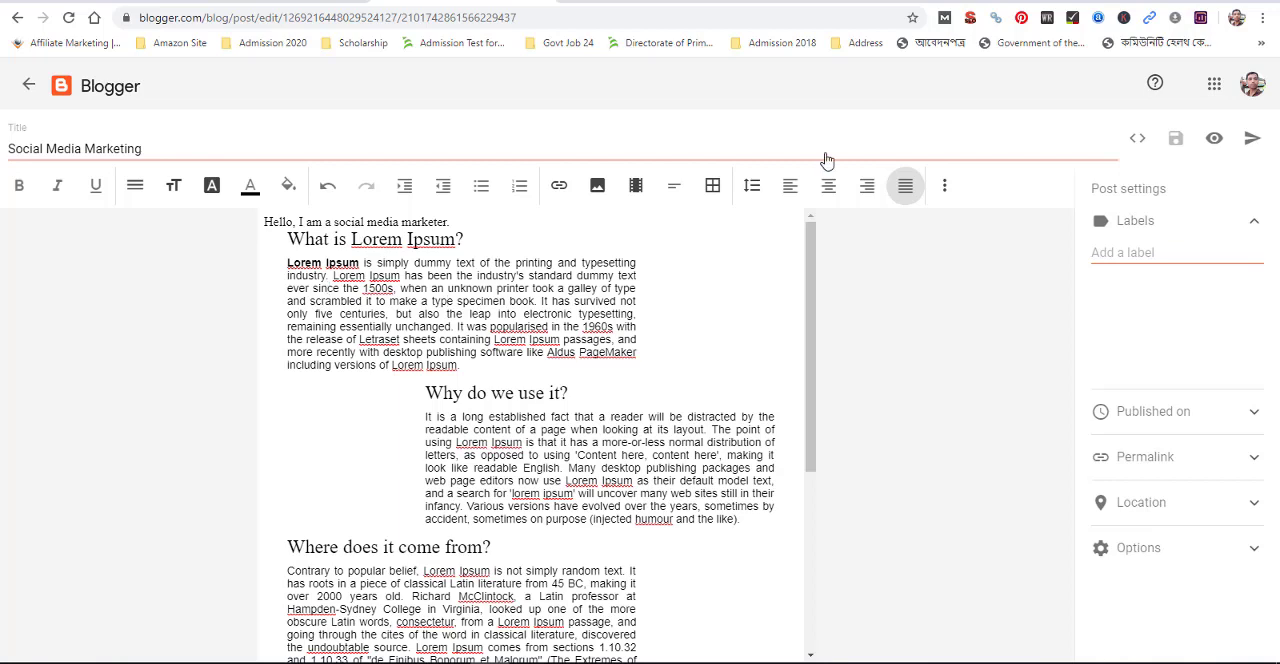
pyautogui.scroll(-3, 478, 476)
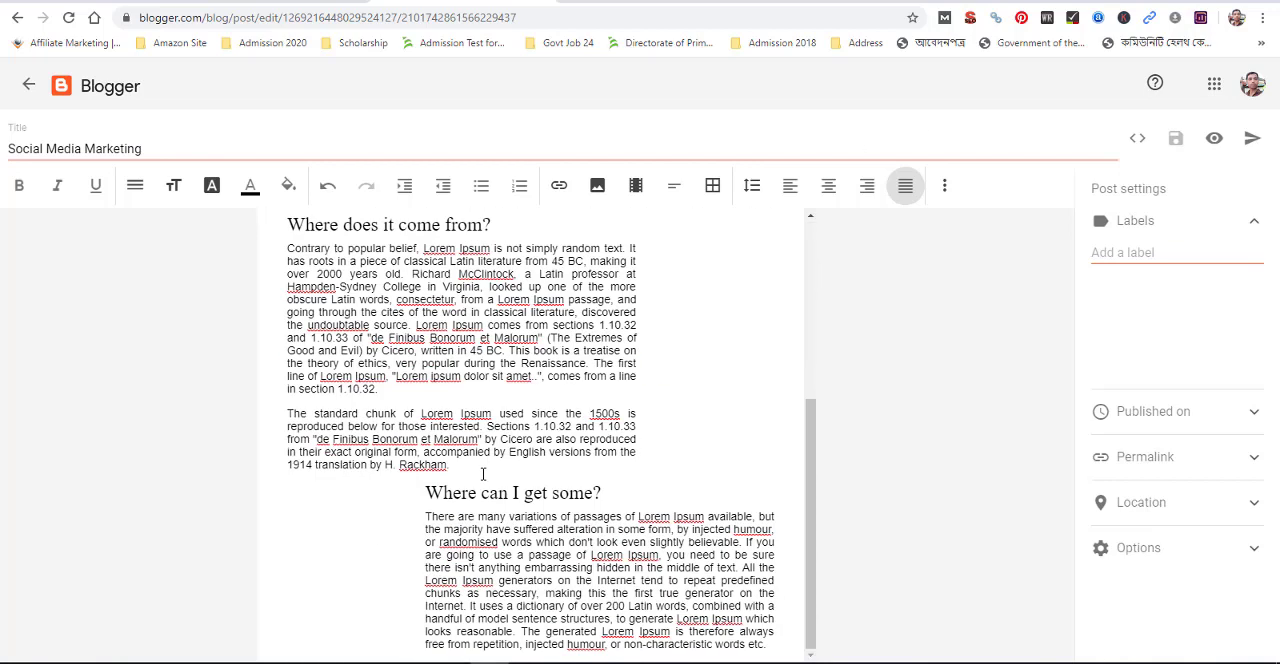
pyautogui.scroll(3, 482, 474)
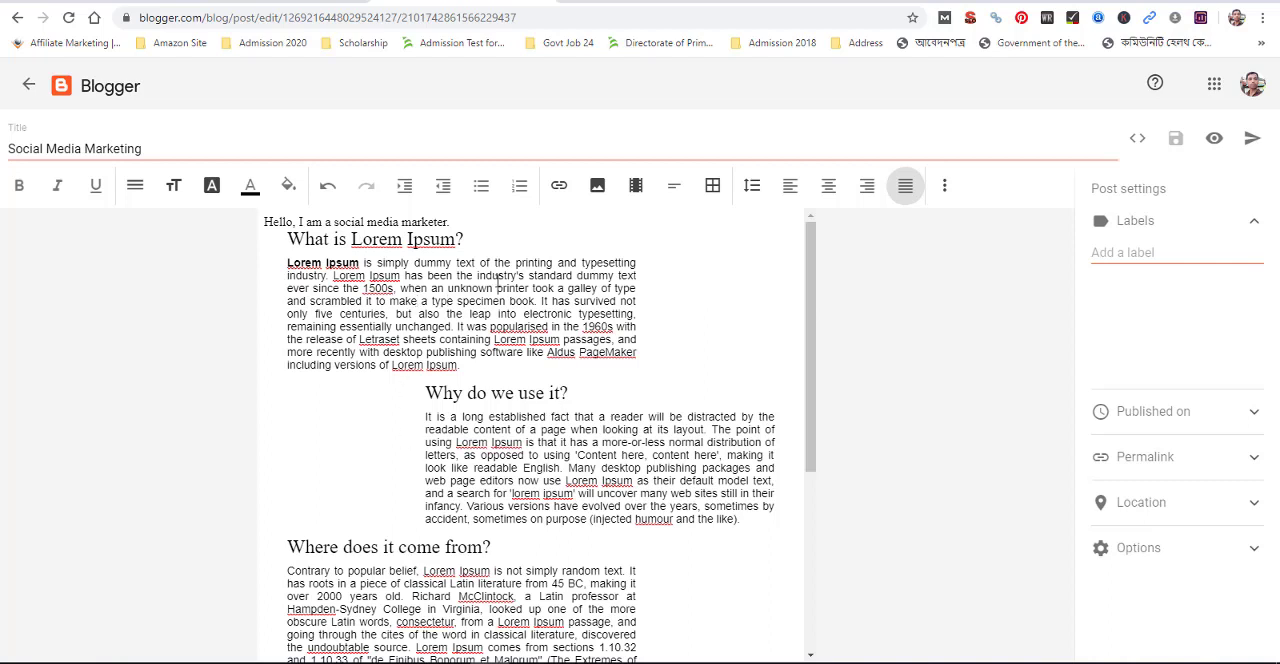
pyautogui.click(1252, 139)
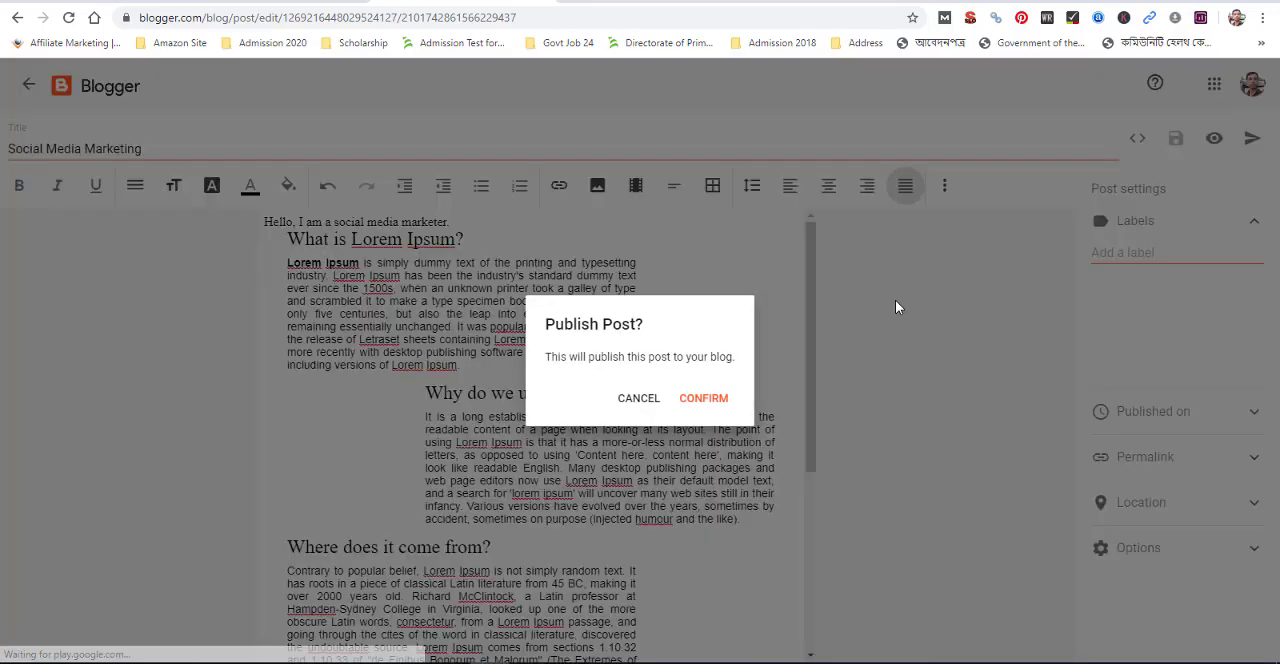
pyautogui.click(634, 399)
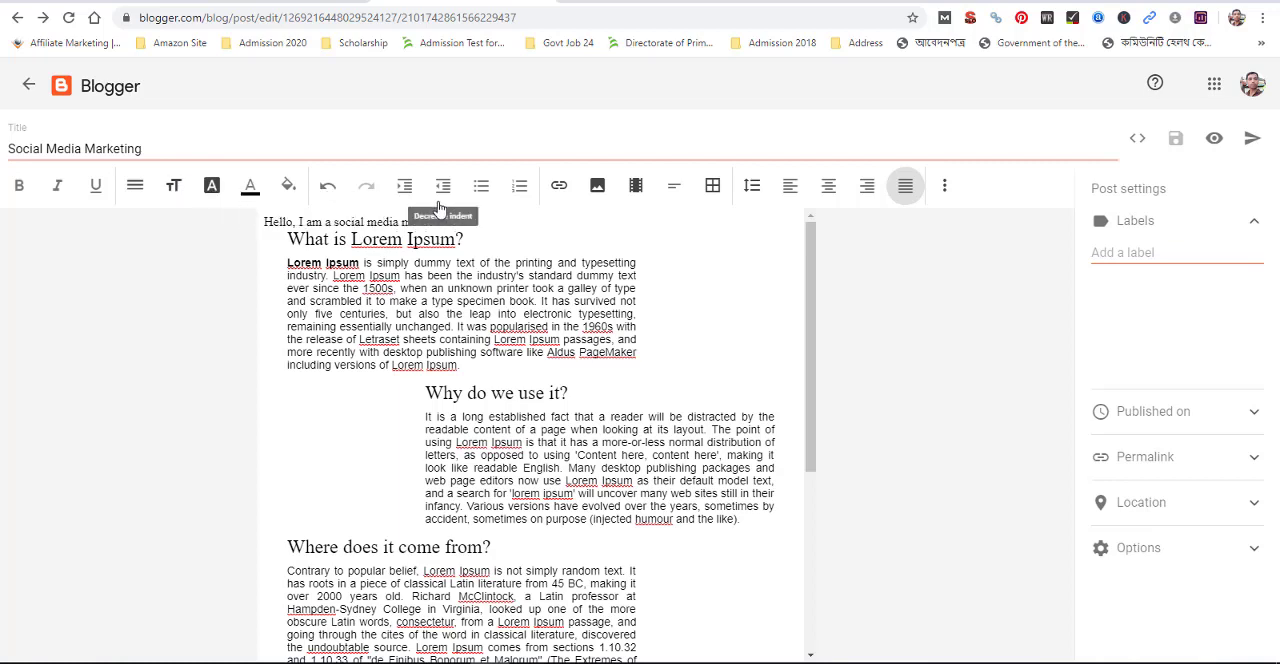
pyautogui.click(289, 191)
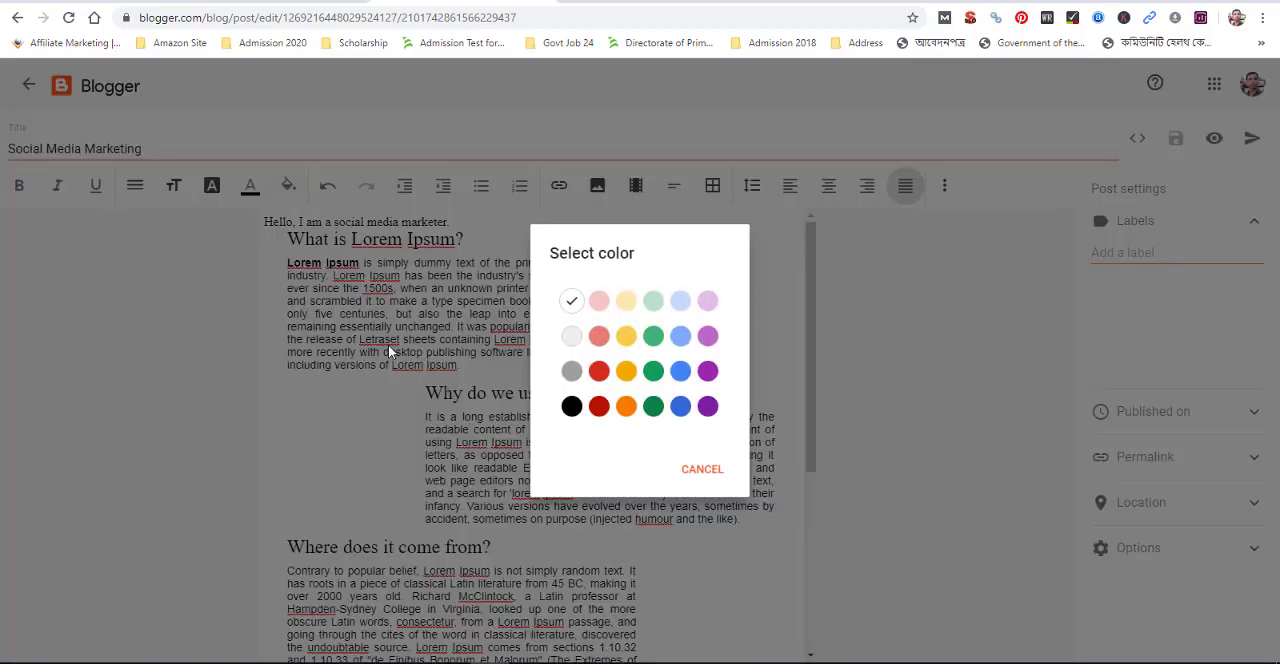
pyautogui.click(391, 347)
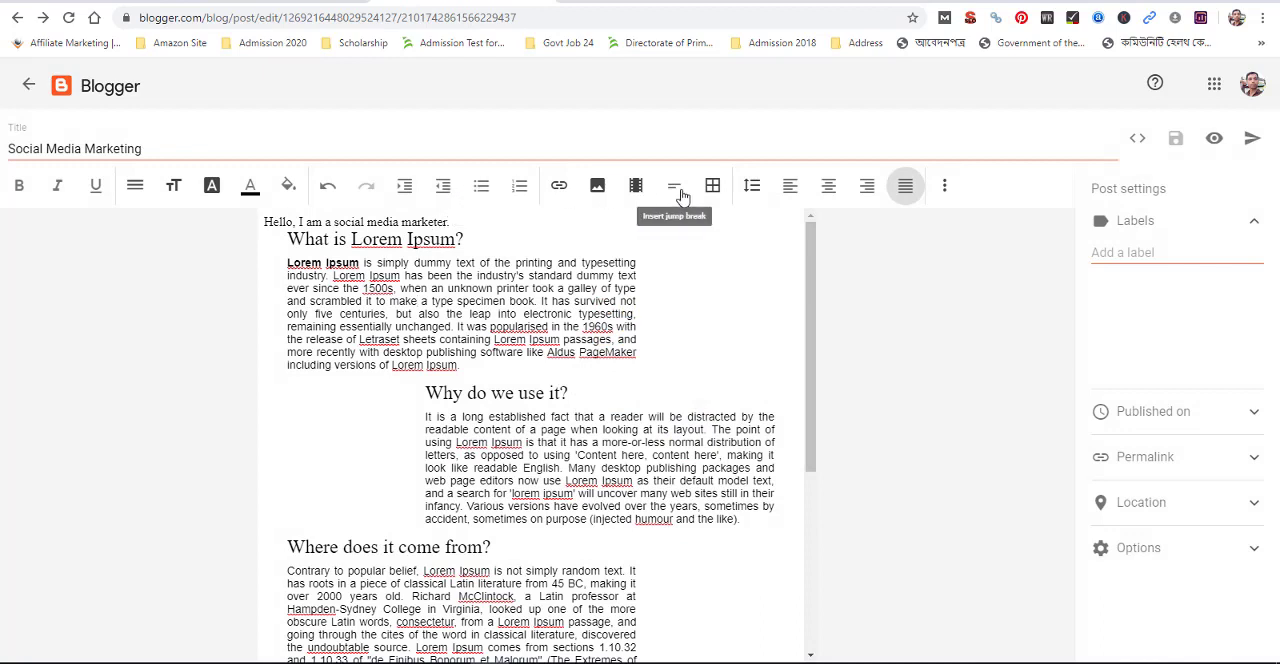
pyautogui.click(562, 187)
pyautogui.click(646, 390)
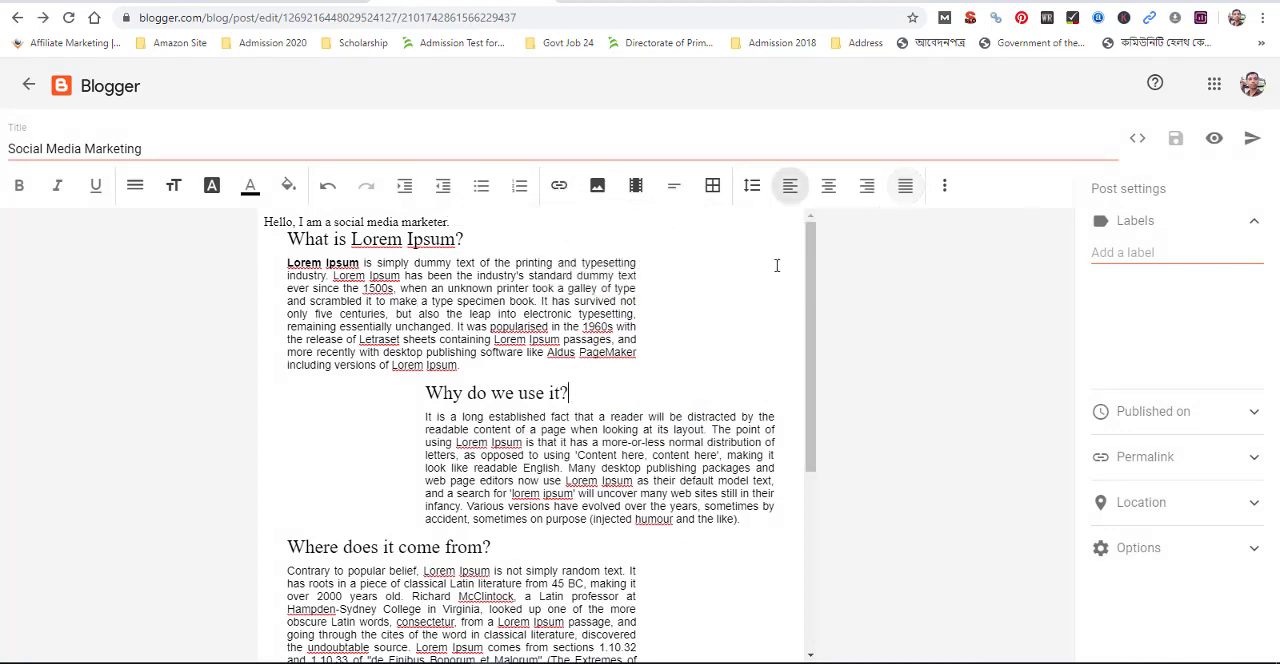
# Create the label "Social Media" and assign it to the post
pyautogui.click(1136, 271)
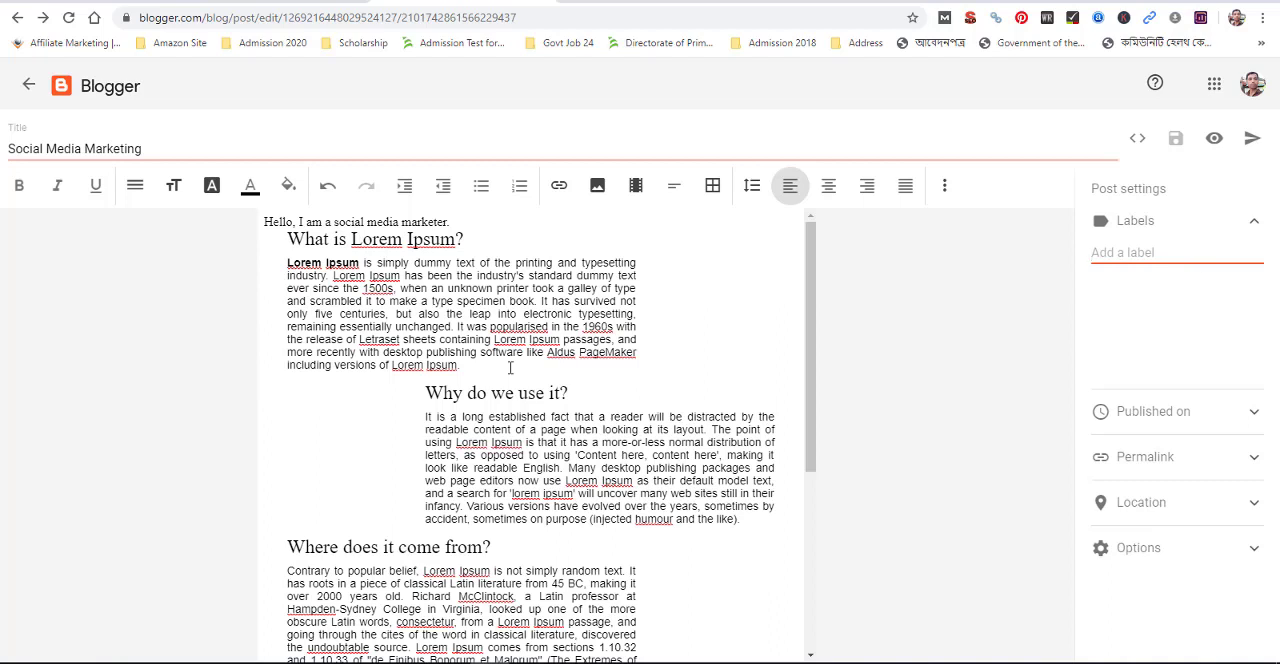
pyautogui.write('Soc')
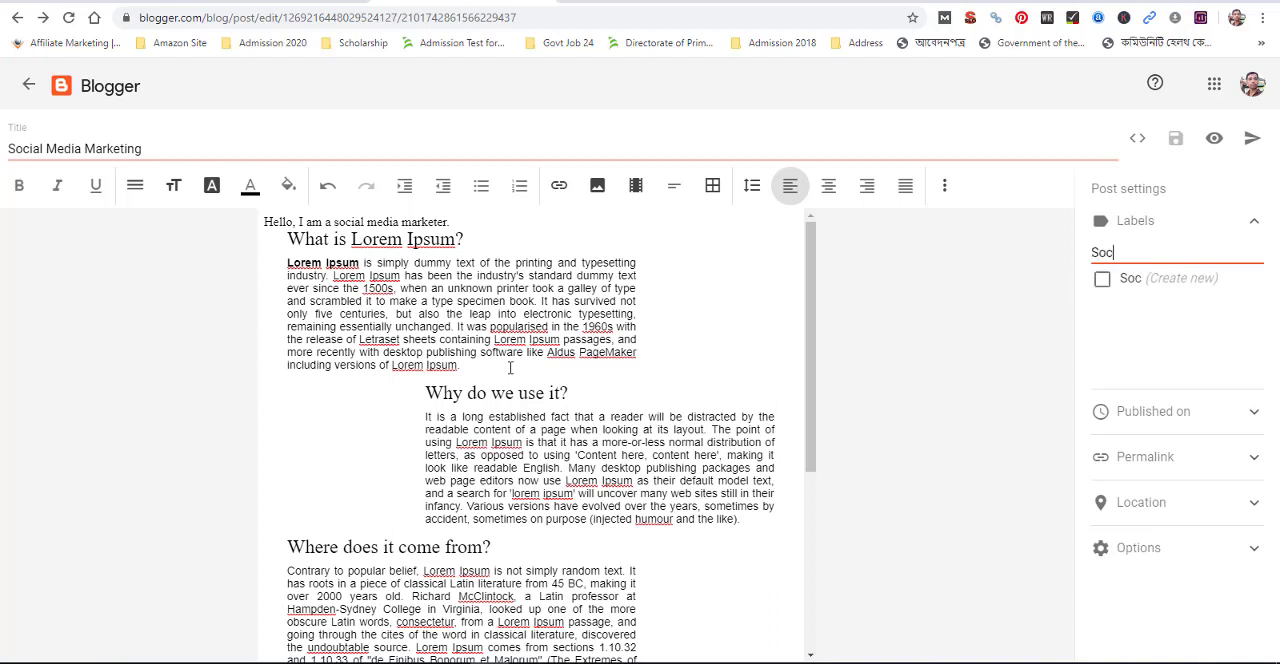
pyautogui.write('ial Media')
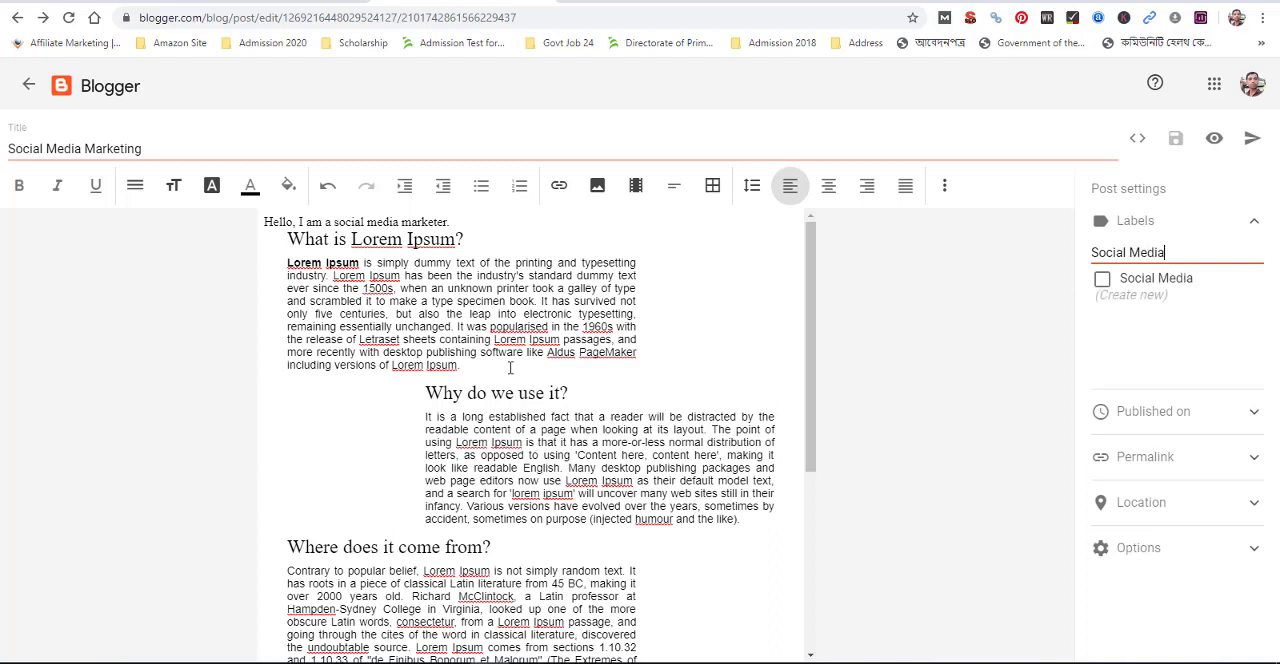
pyautogui.click(1127, 283)
pyautogui.click(1105, 283)
# Switch the post to a custom permalink and set it to "social-media"
pyautogui.click(1251, 456)
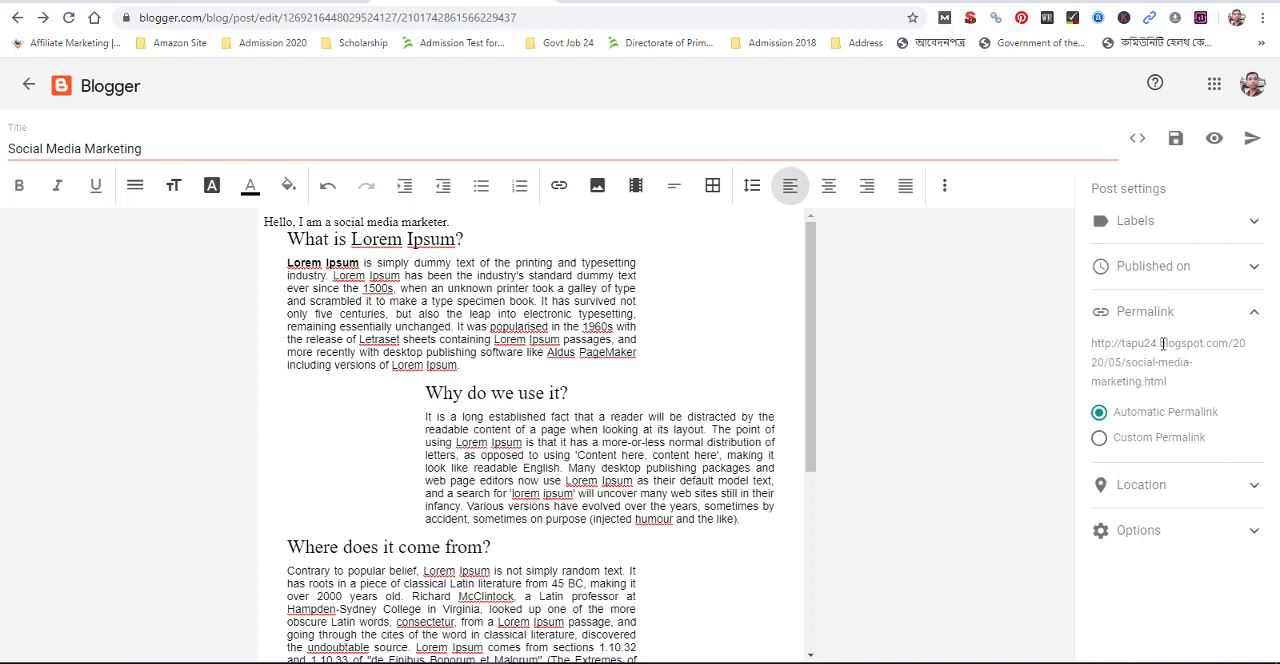
pyautogui.click(1099, 437)
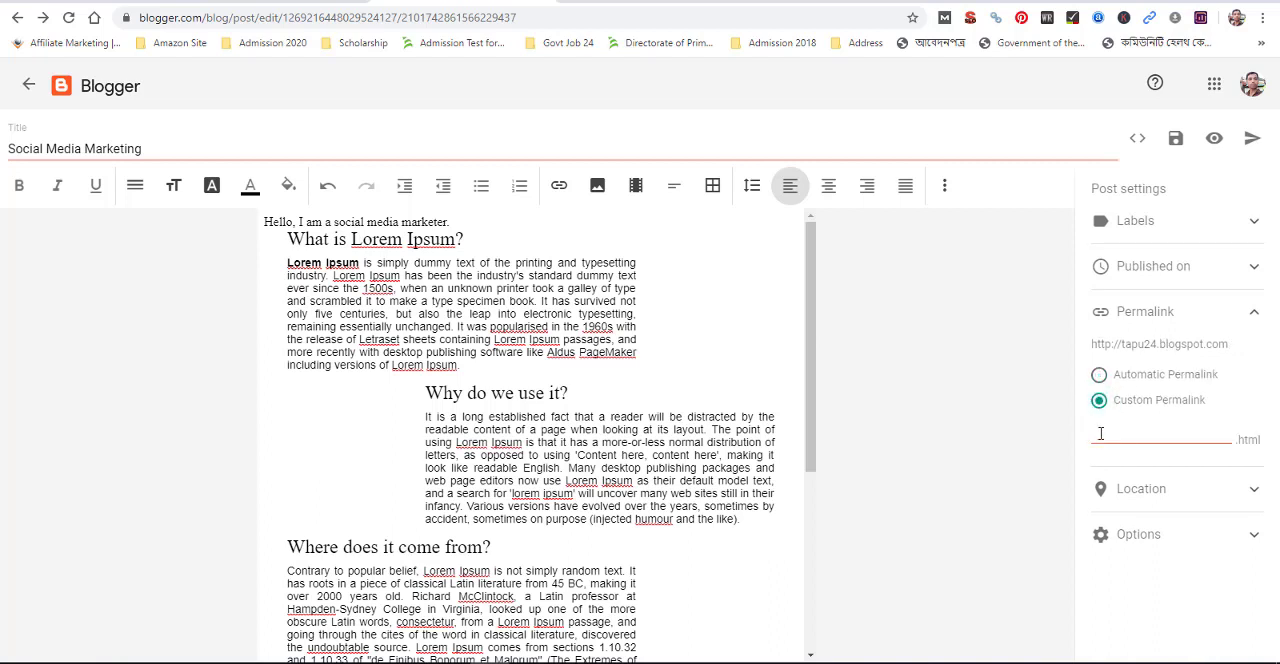
pyautogui.click(1196, 338)
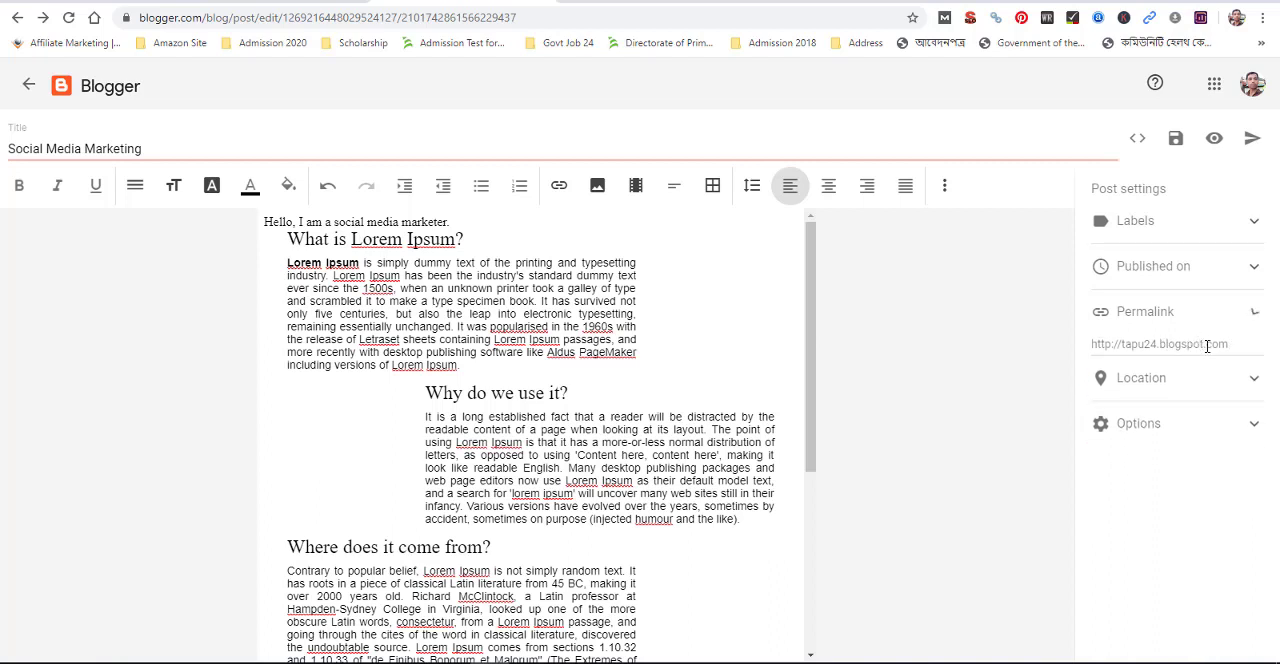
pyautogui.click(1210, 312)
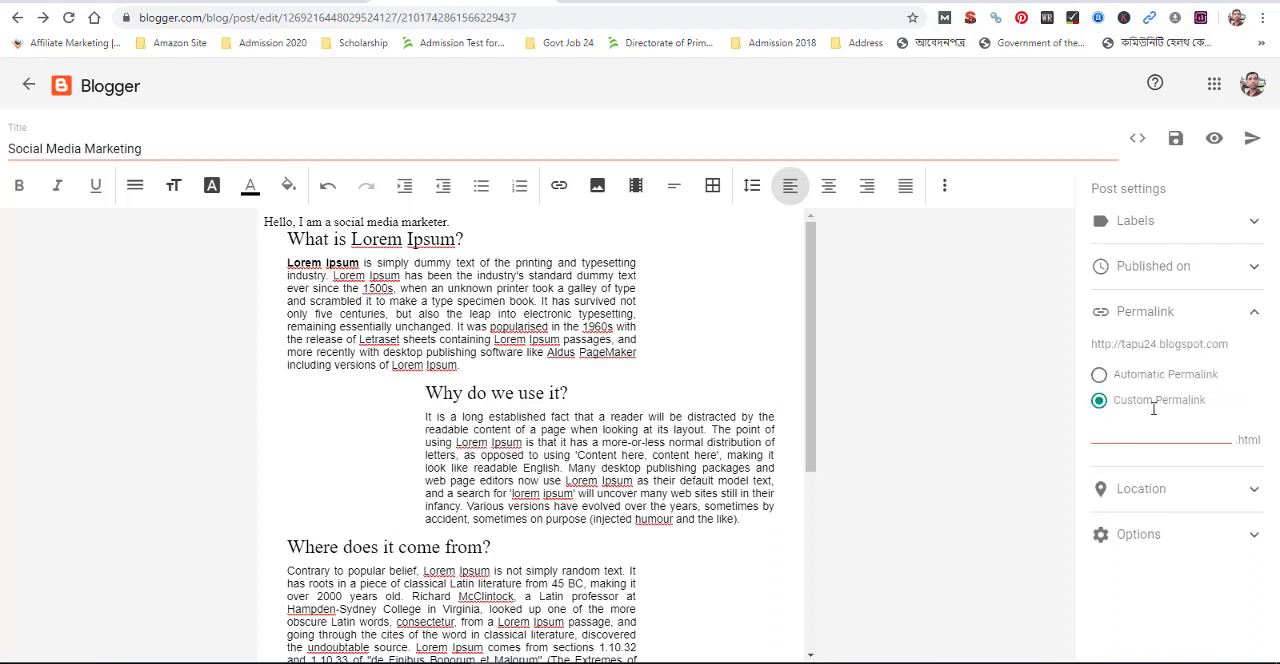
pyautogui.click(1165, 438)
pyautogui.write('social')
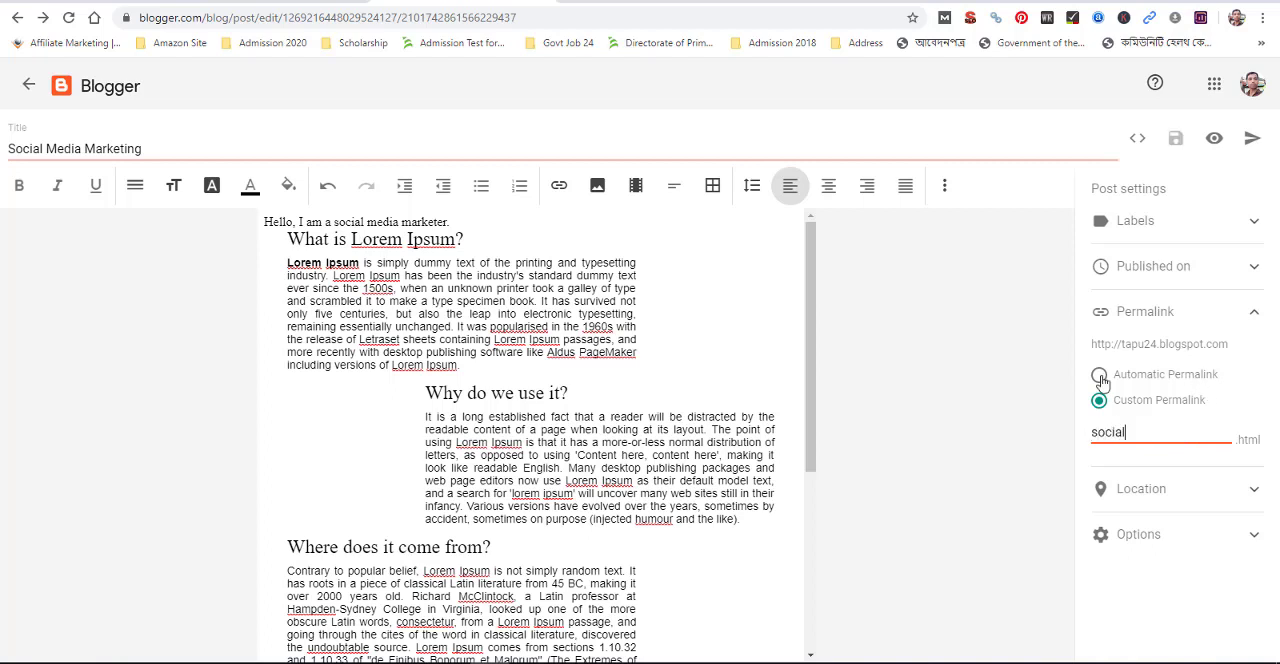
pyautogui.write(' -media')
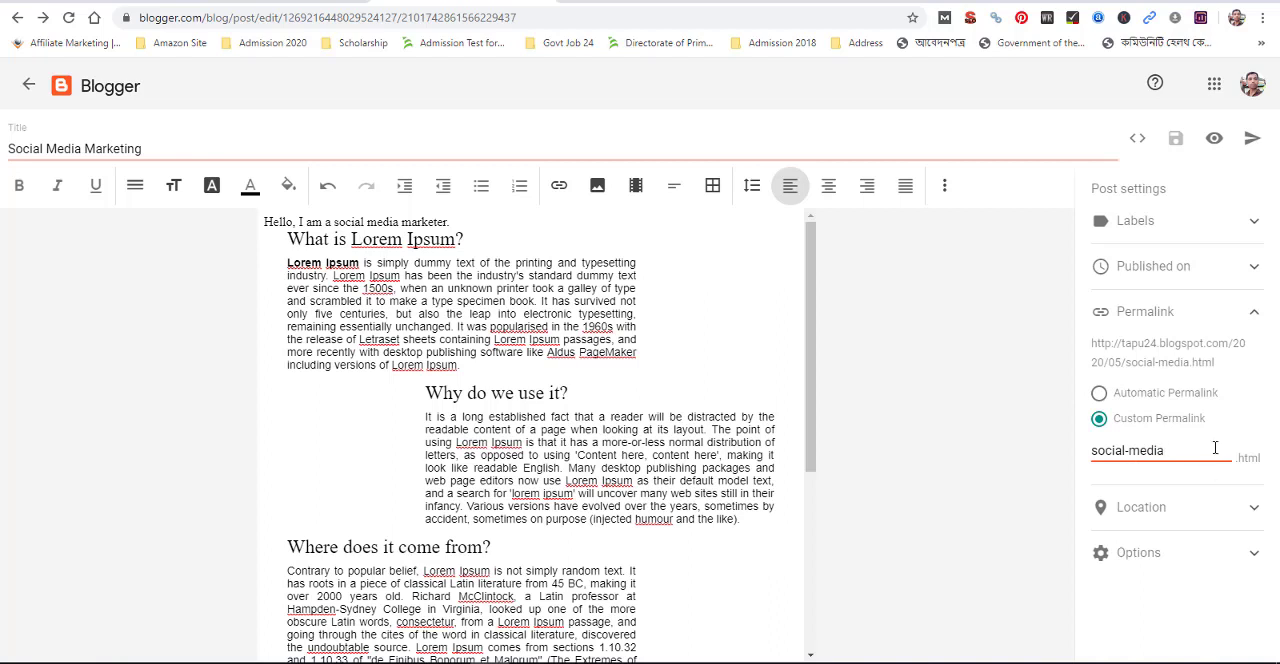
# Extend the post's custom permalink to "social-media-marketing" and set its location to Gazipur, Bangladesh
pyautogui.write('marketing')
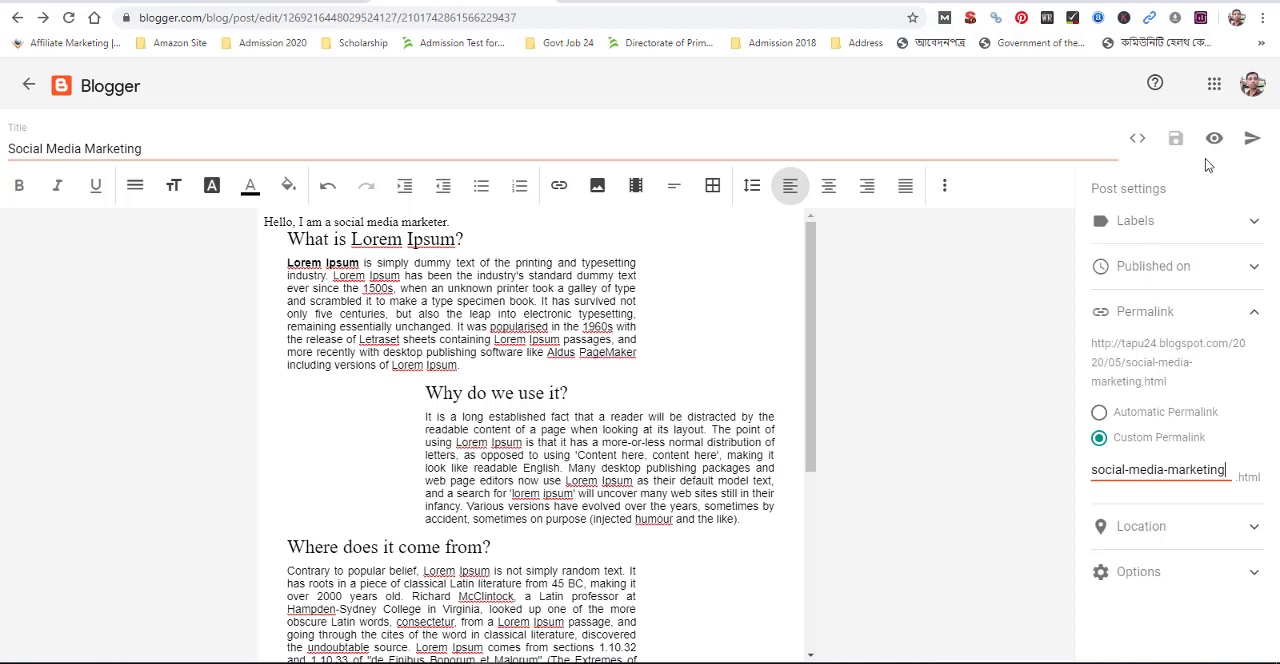
pyautogui.click(1252, 526)
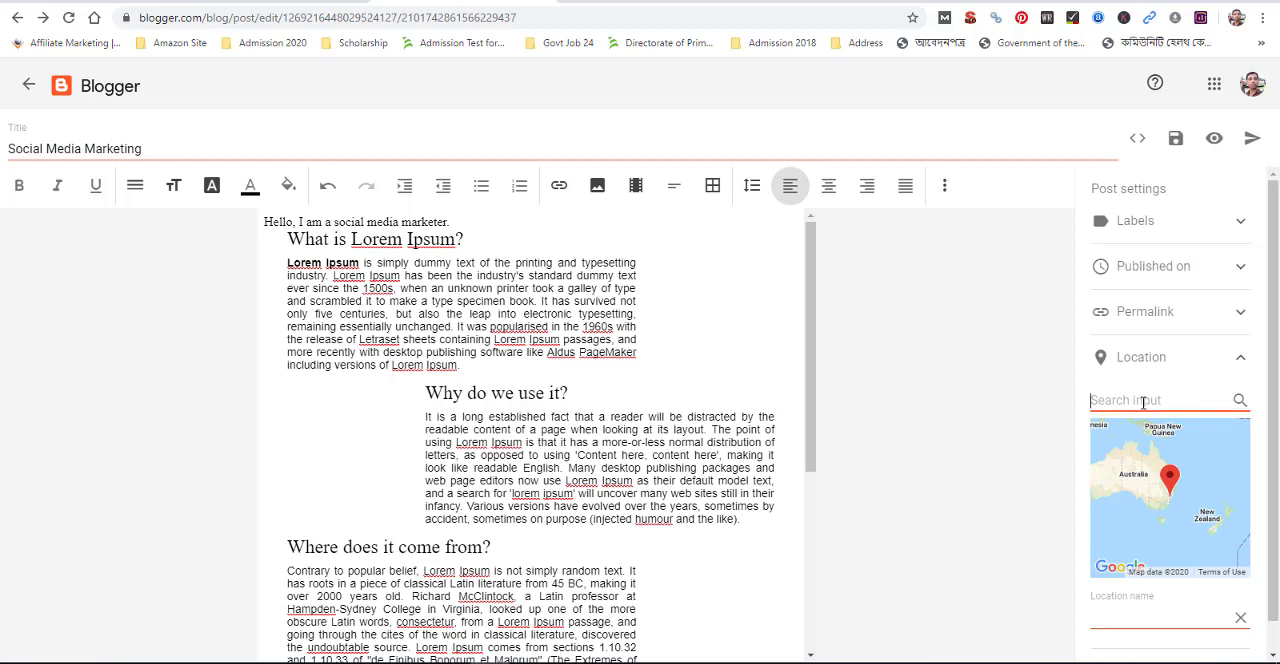
pyautogui.write('Gazipur')
pyautogui.click(1238, 401)
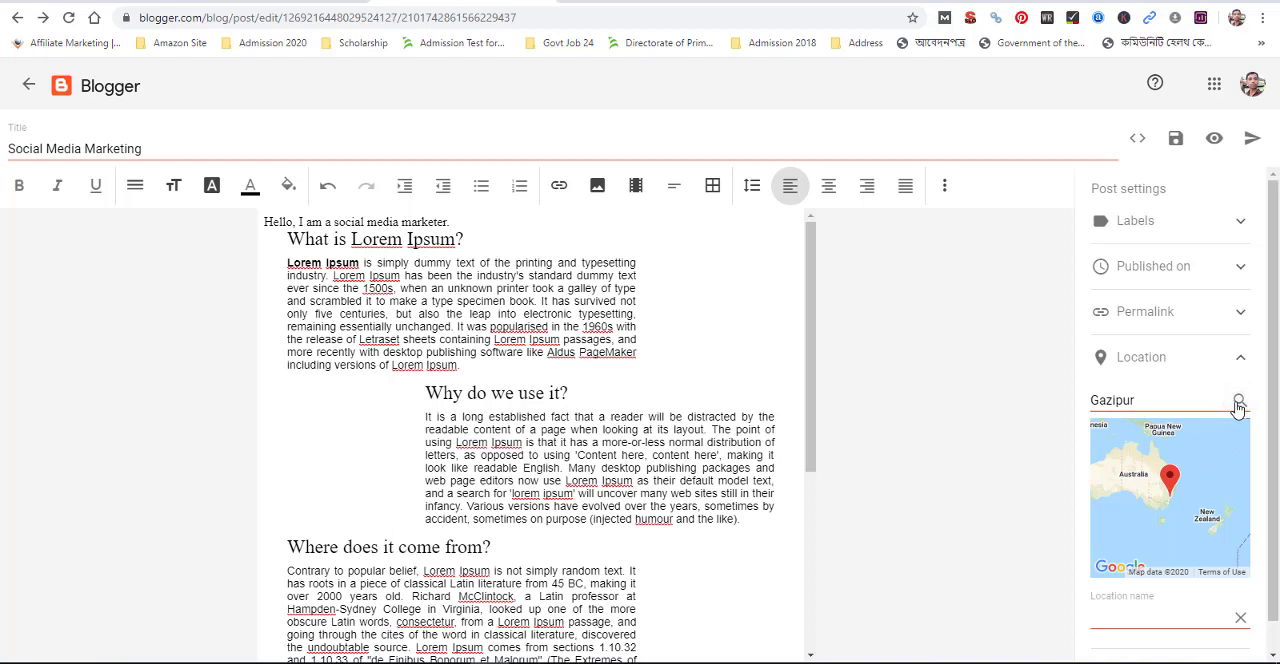
pyautogui.click(1156, 401)
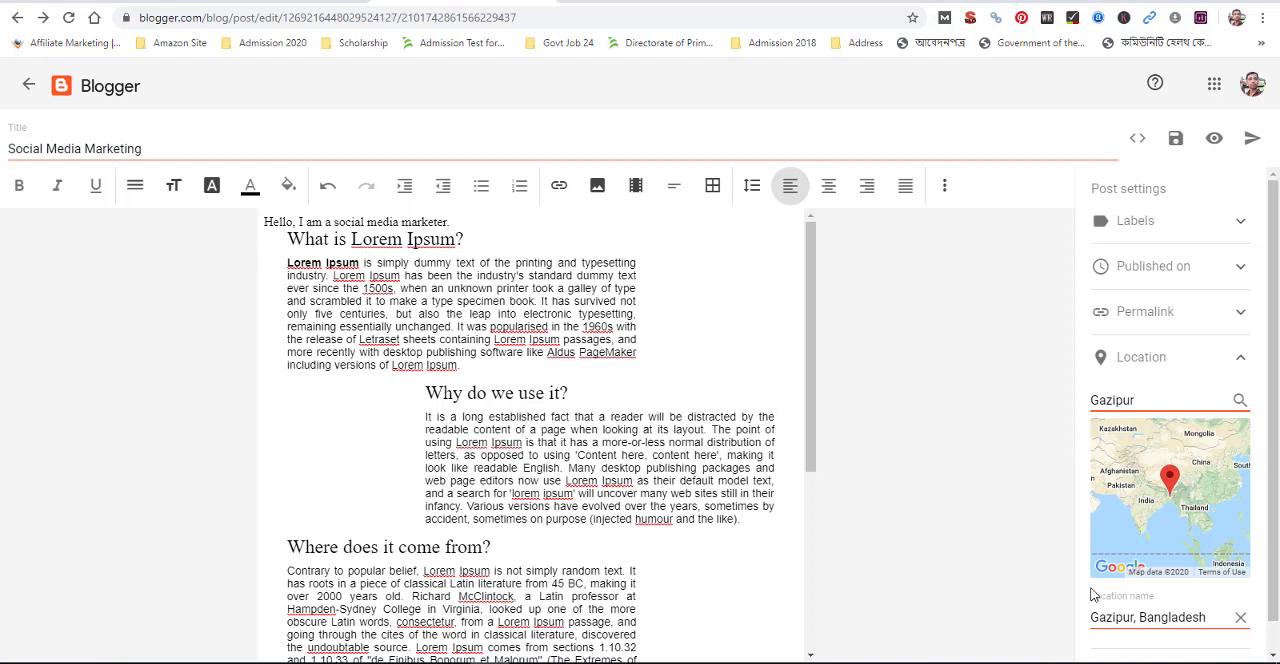
# Open the post's reader comments options, then publish the Social Media Marketing post
pyautogui.scroll(-1, 1170, 602)
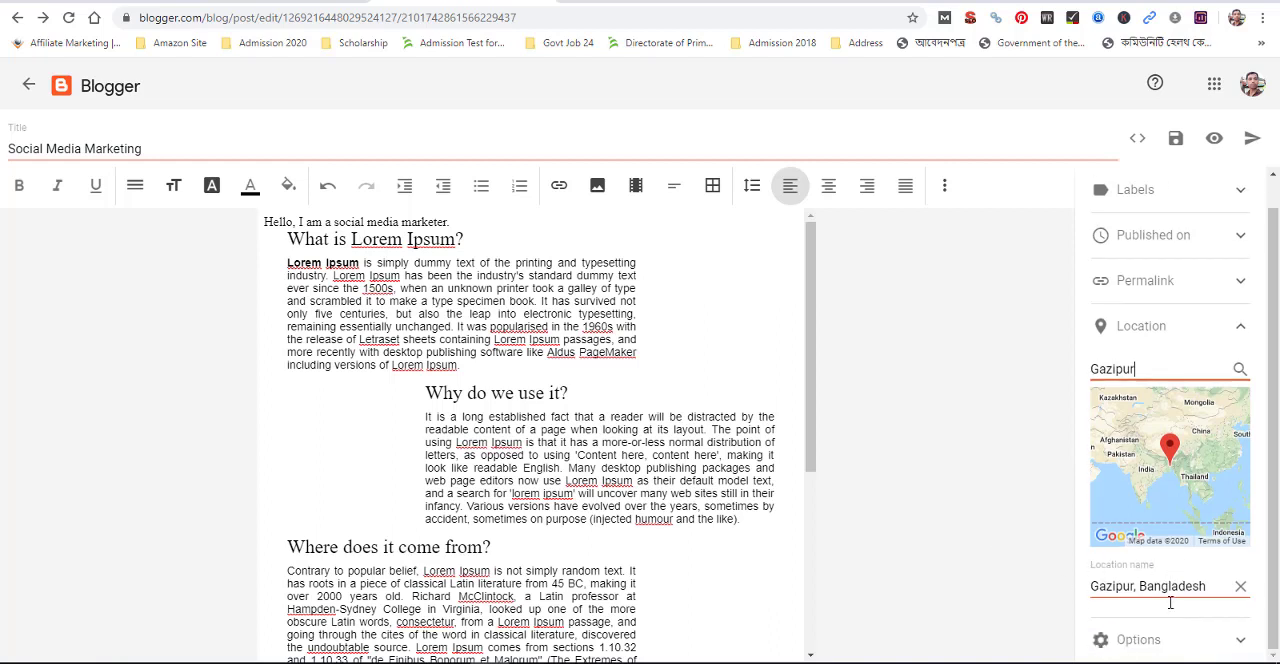
pyautogui.click(1230, 640)
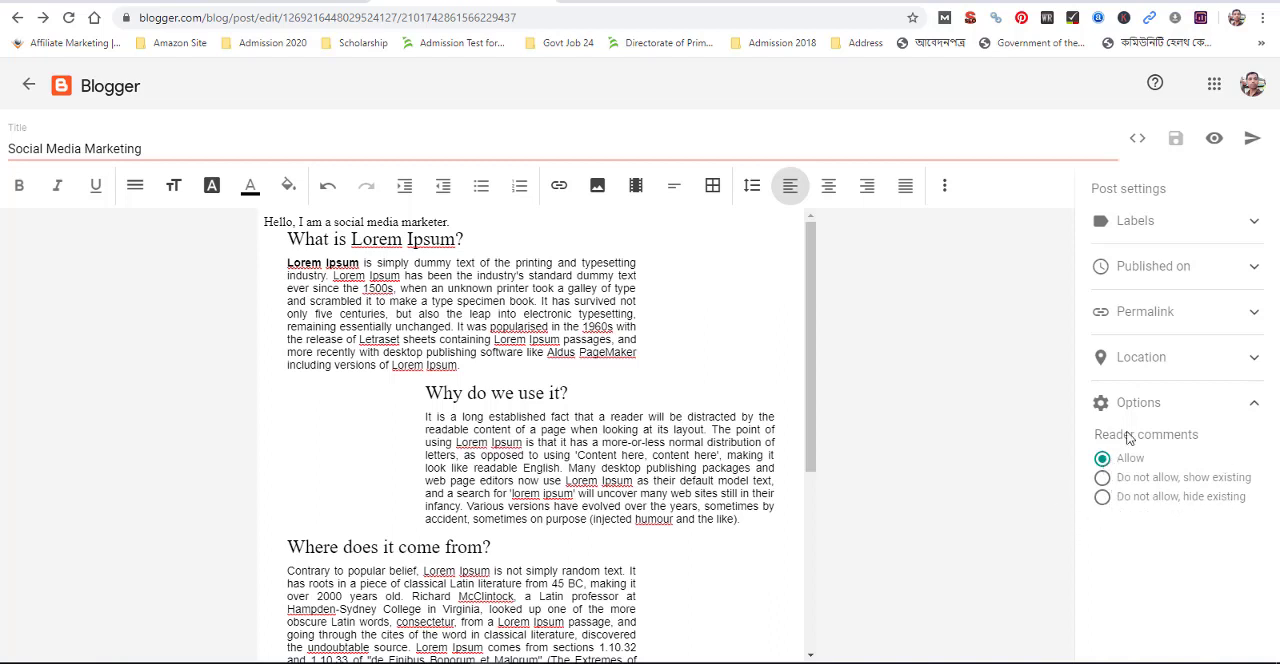
pyautogui.click(1249, 147)
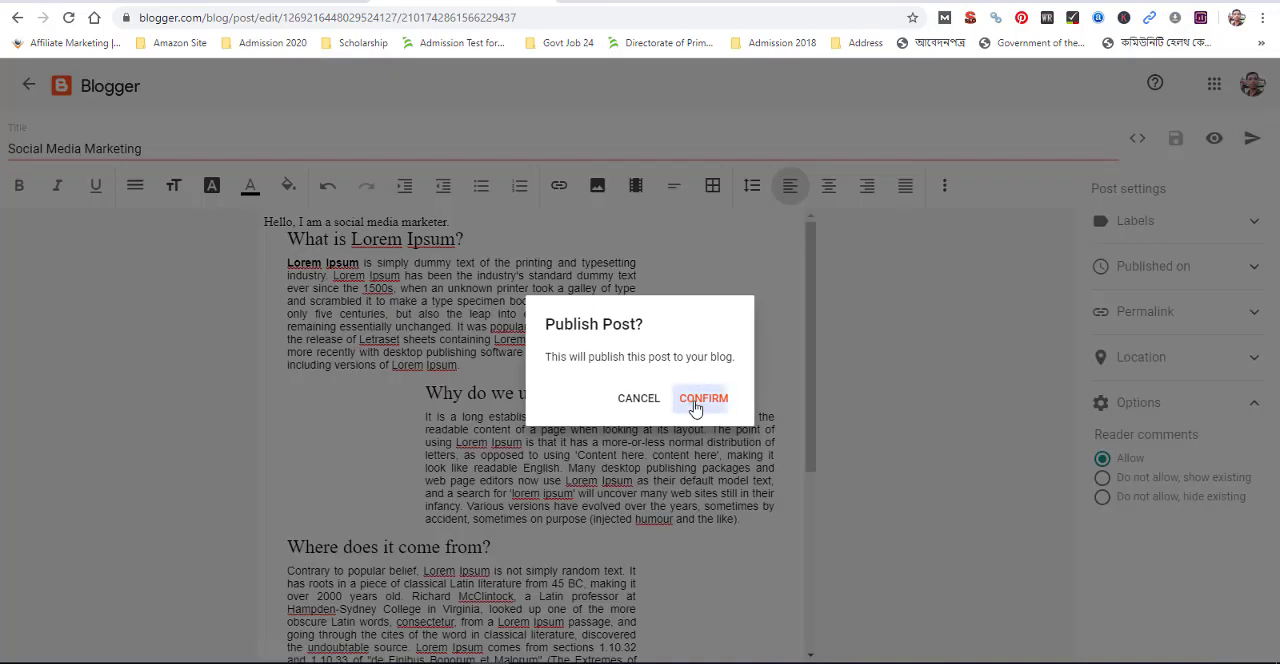
pyautogui.click(697, 402)
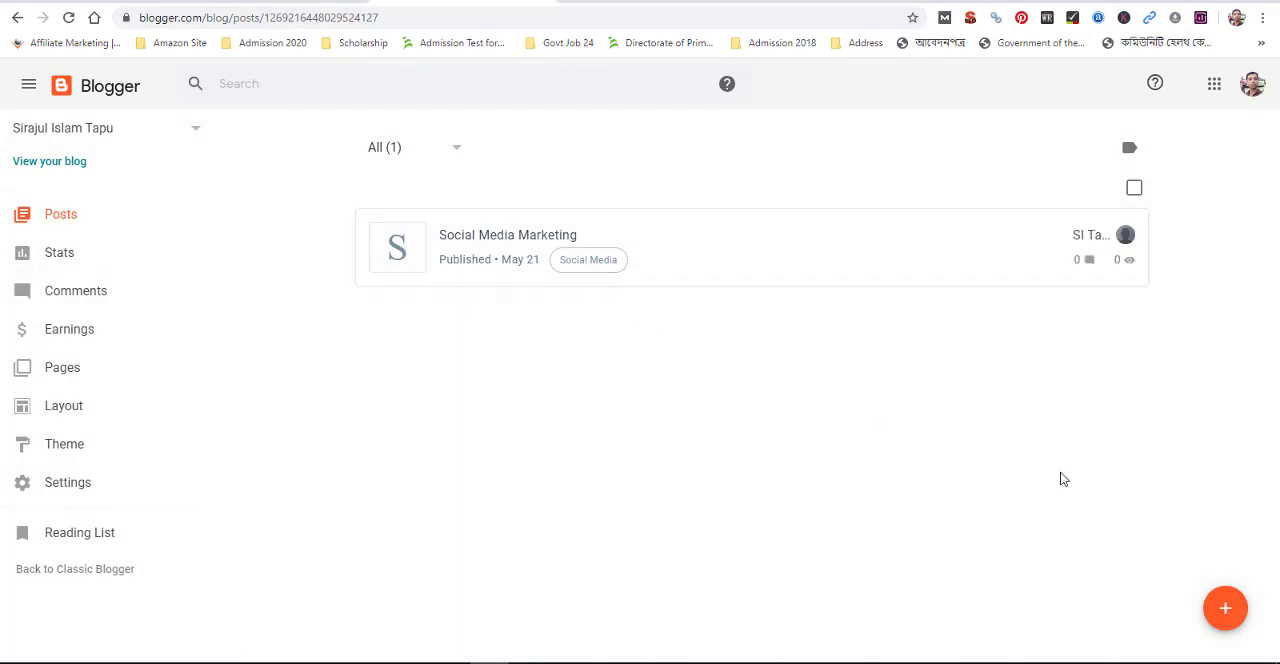
# Create a new post titled "How to be a YouTube Marketer"
pyautogui.click(1222, 610)
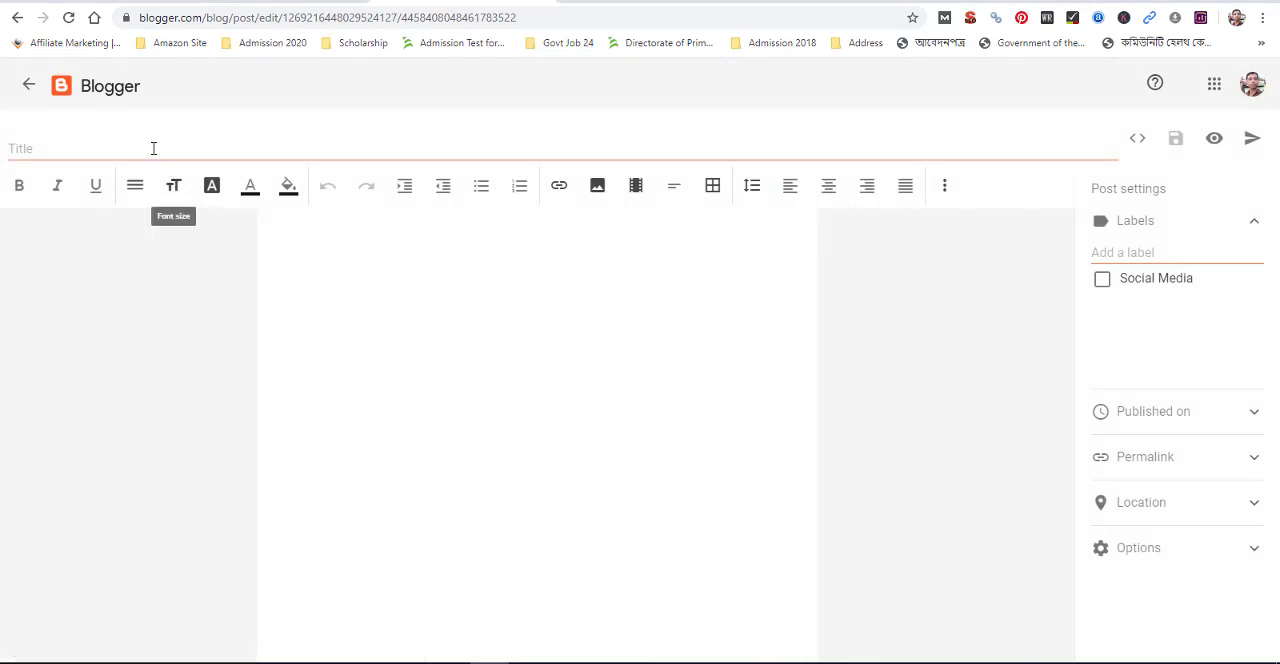
pyautogui.click(153, 148)
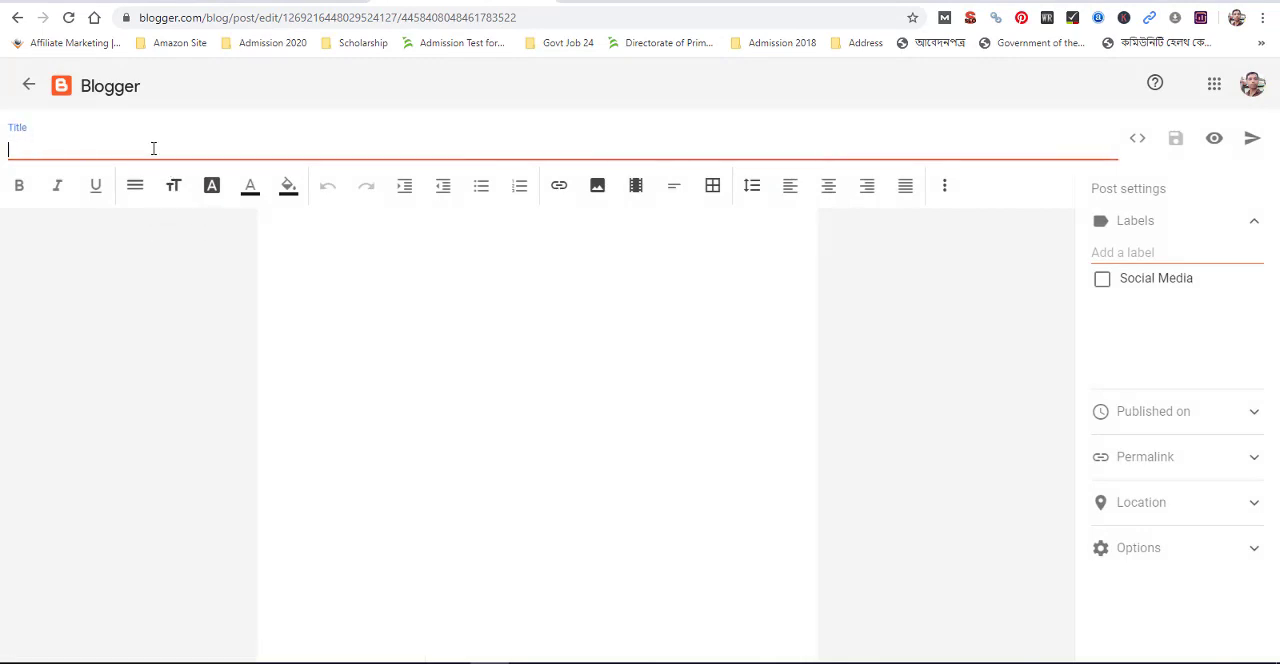
pyautogui.write('YouTube Marketing')
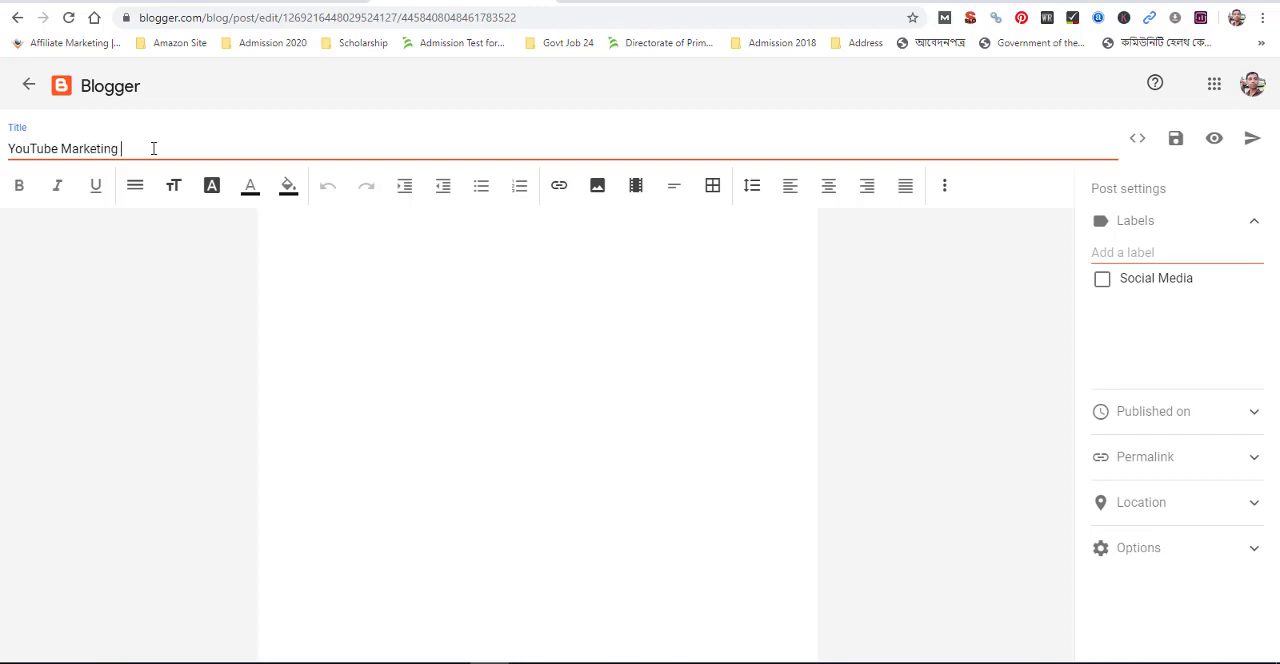
pyautogui.press('Home')
pyautogui.write('How ')
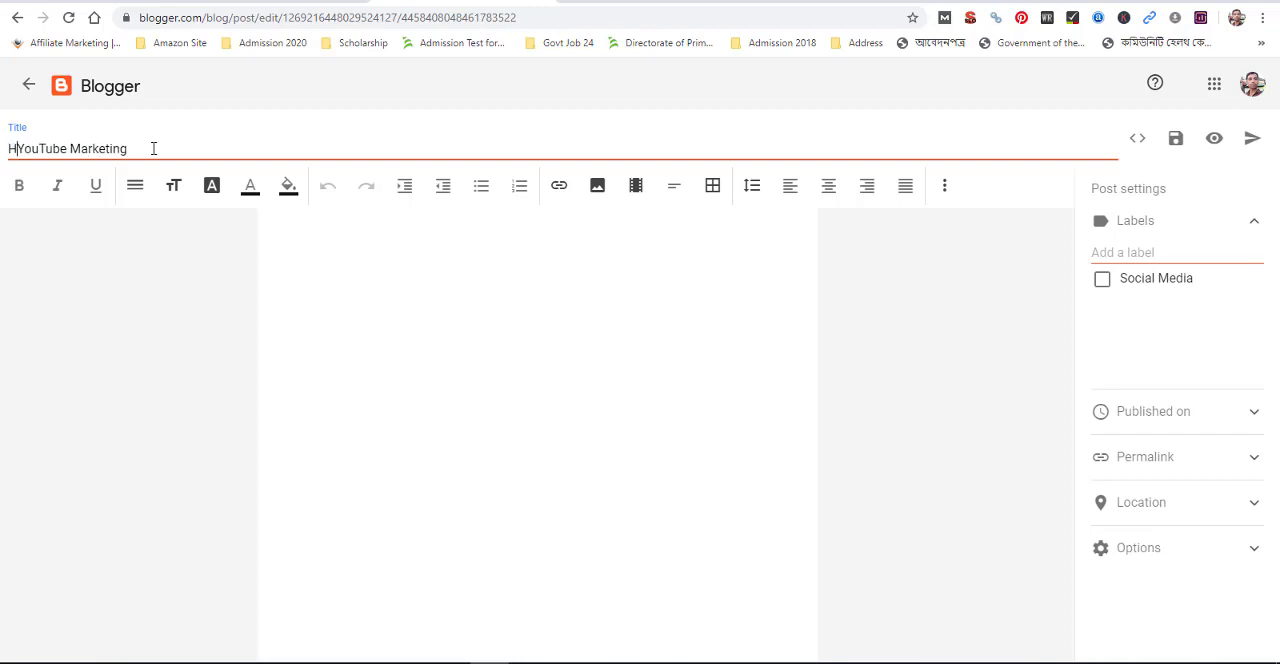
pyautogui.write('to ')
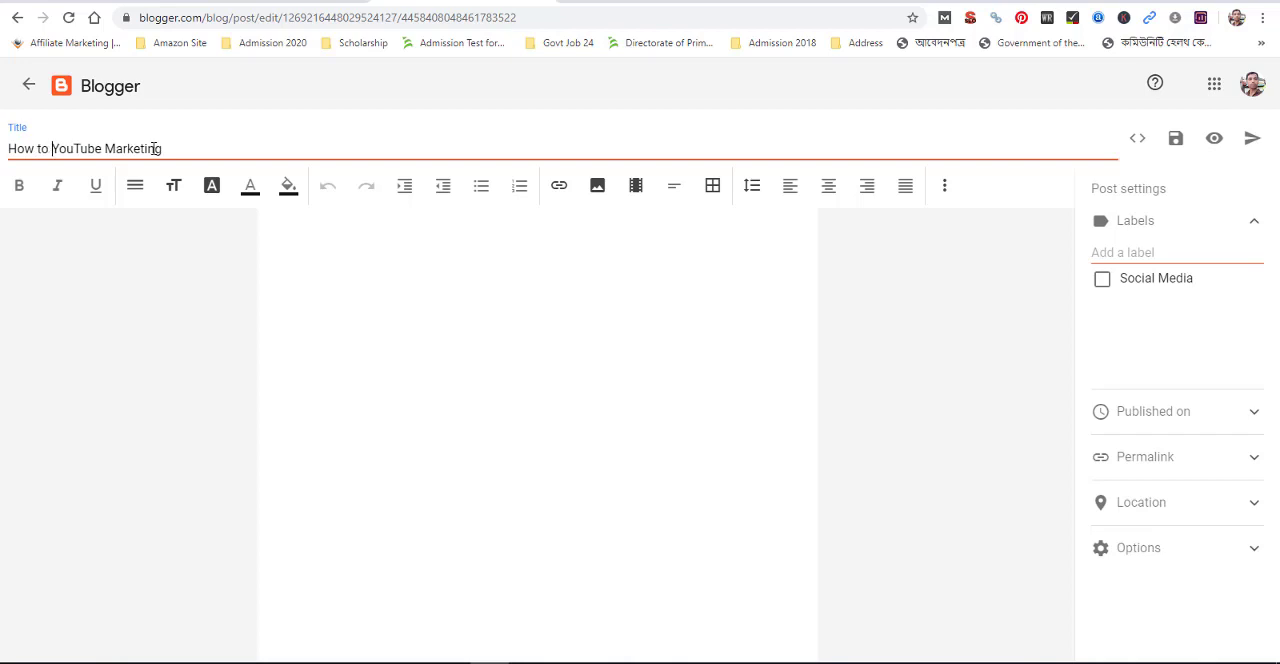
pyautogui.write('be a')
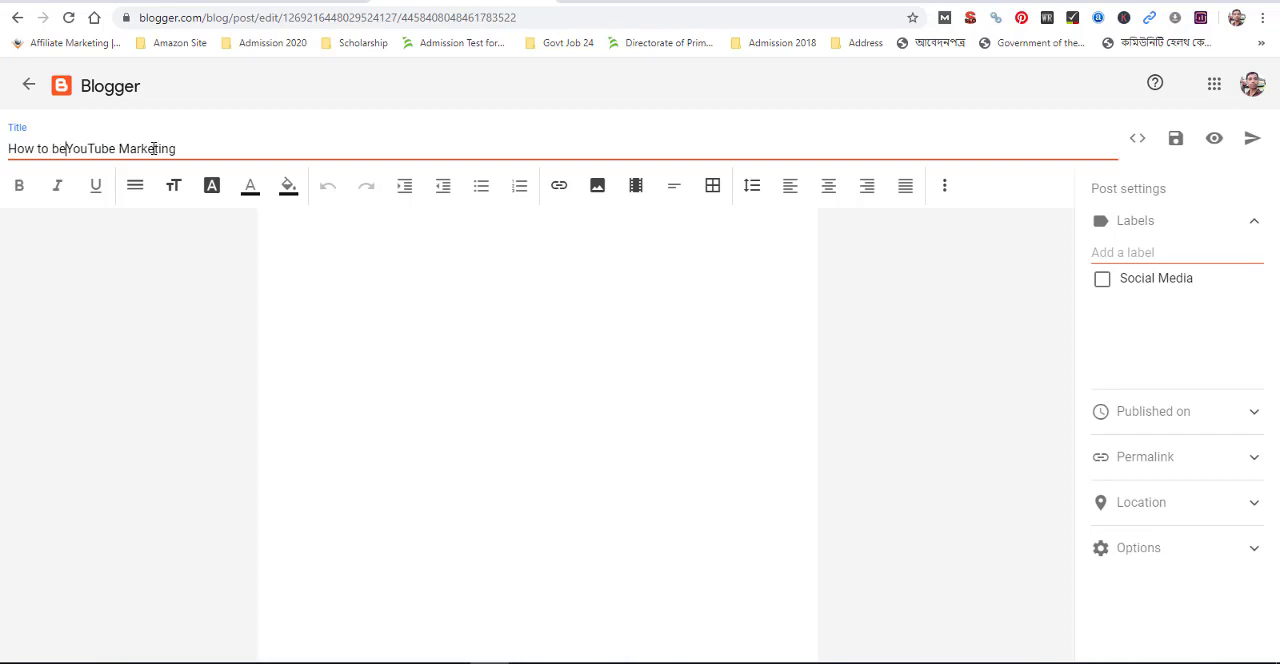
pyautogui.press('Delete')
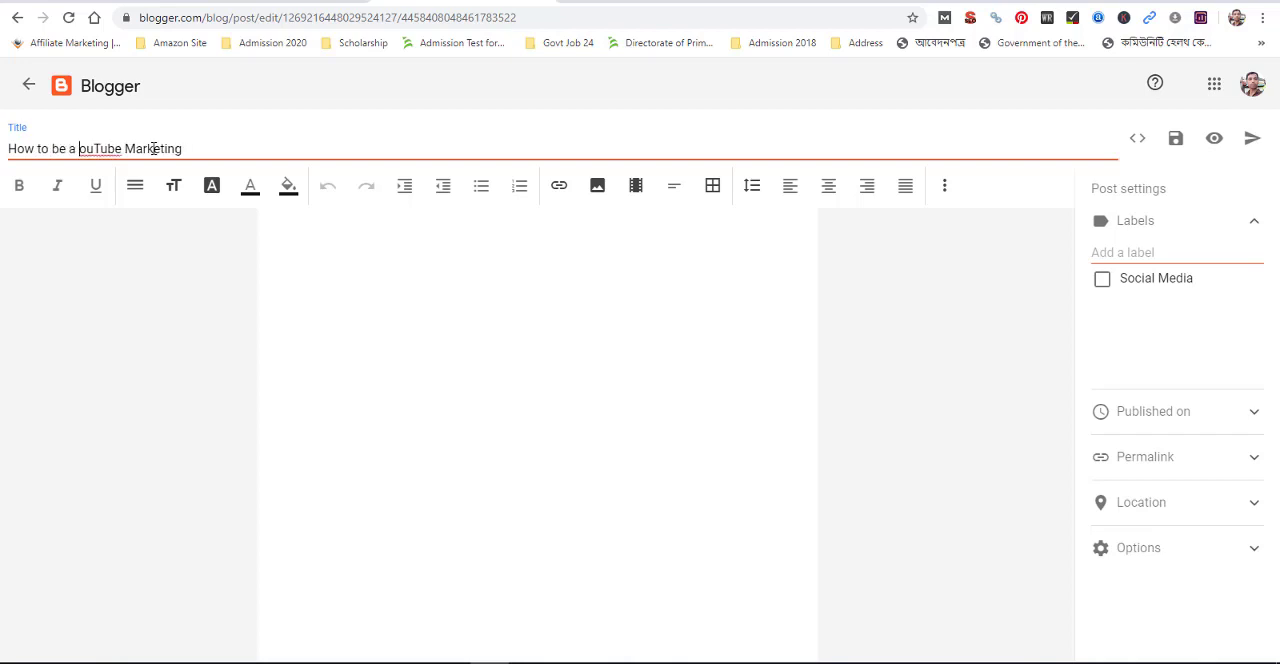
pyautogui.write('Y')
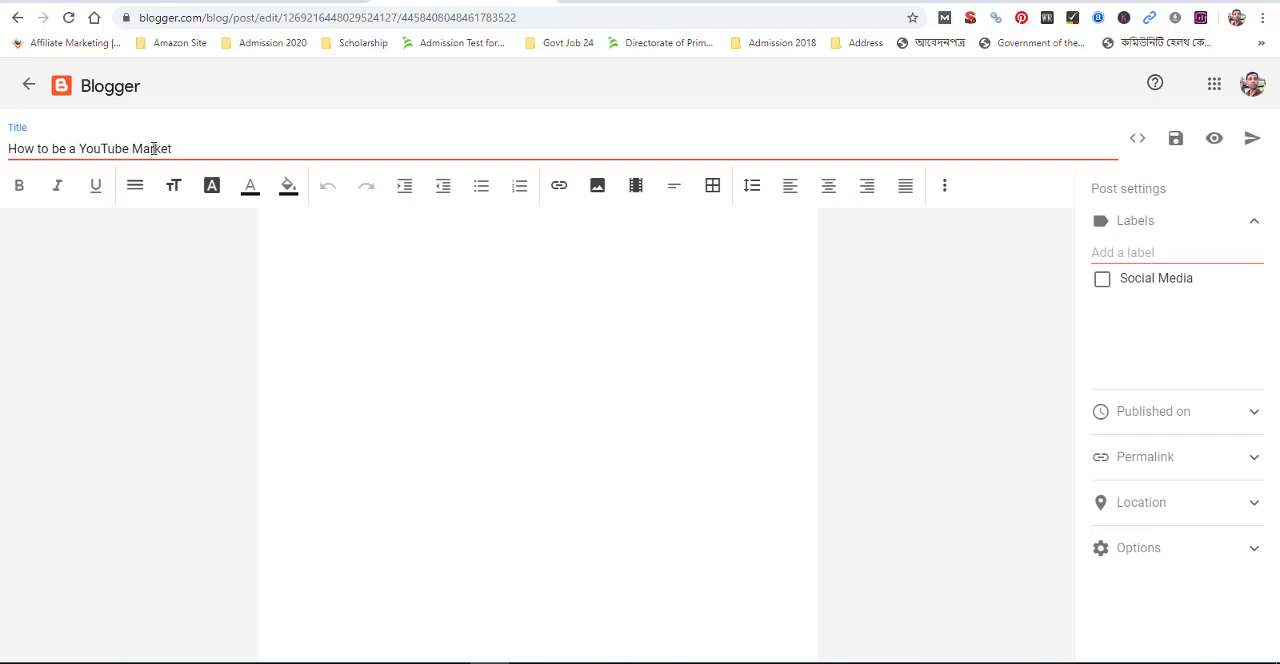
# Fill the YouTube Marketer post's body with the Lorem Ipsum sections copied from lipsum.com
pyautogui.click(428, 324)
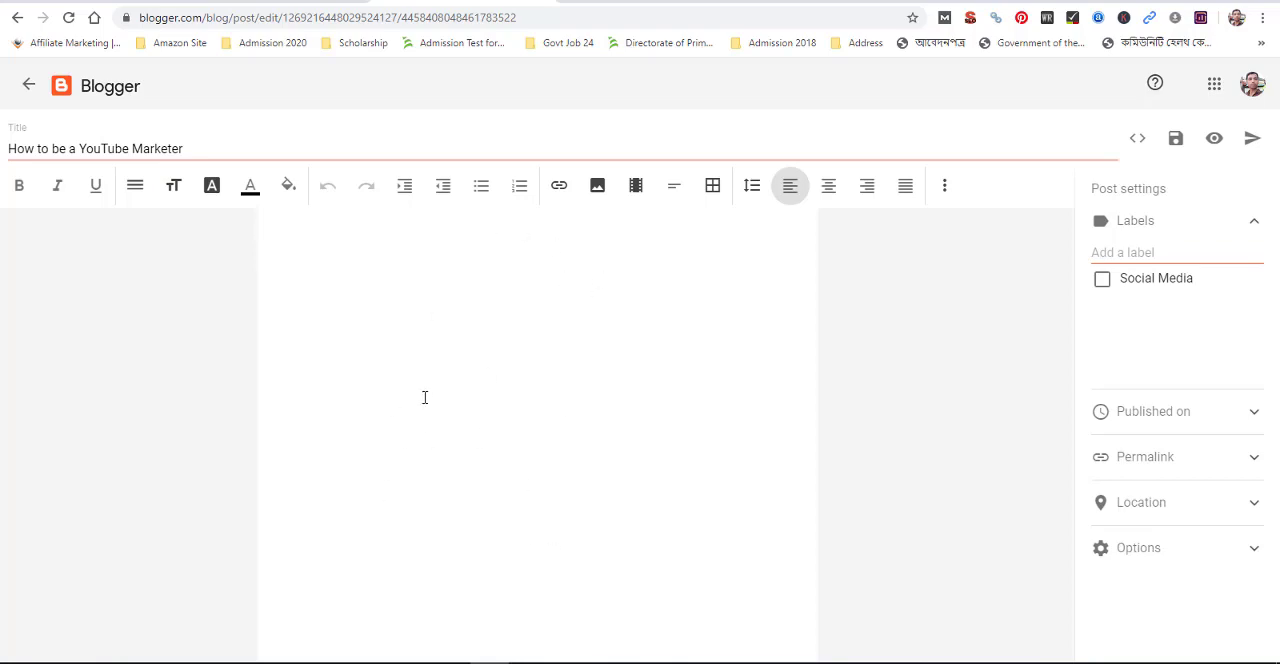
pyautogui.click(1010, 1)
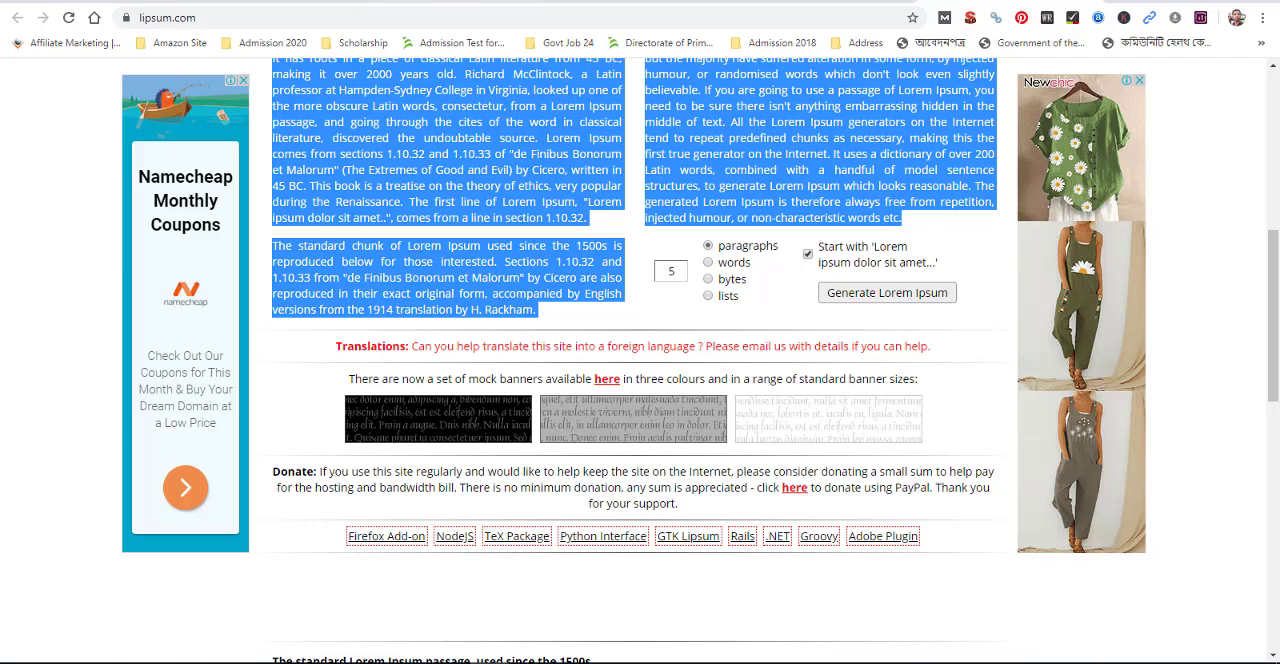
pyautogui.click(485, 1)
pyautogui.click(328, 272)
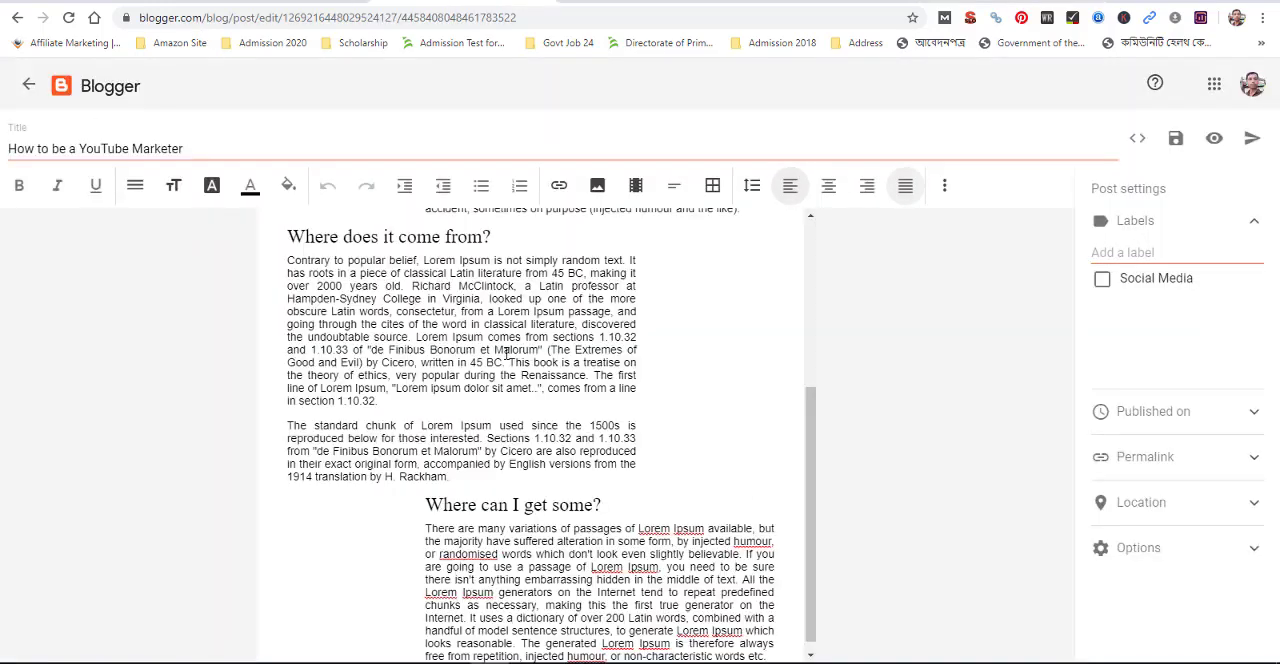
pyautogui.scroll(3, 502, 363)
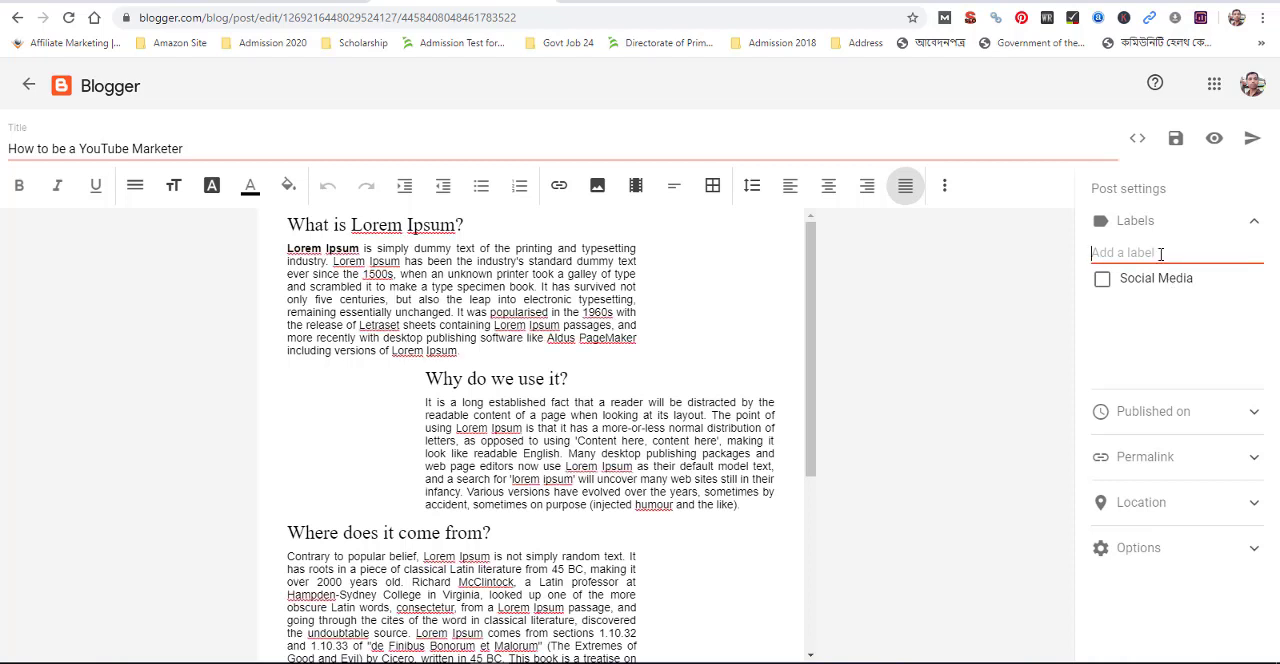
# Create the label "YouTube" and assign it to the post
pyautogui.write('YouTube')
pyautogui.click(1101, 280)
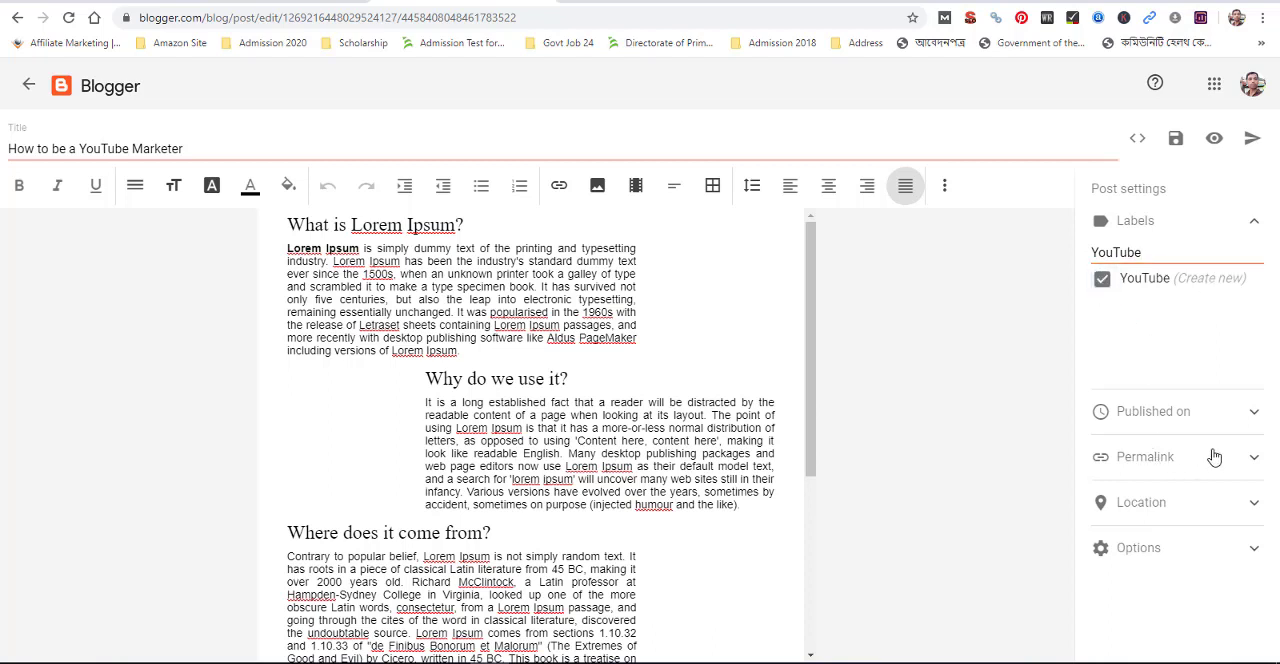
# Switch the YouTube Marketer post to a custom permalink and set it to "youtube-marketing"
pyautogui.click(1253, 458)
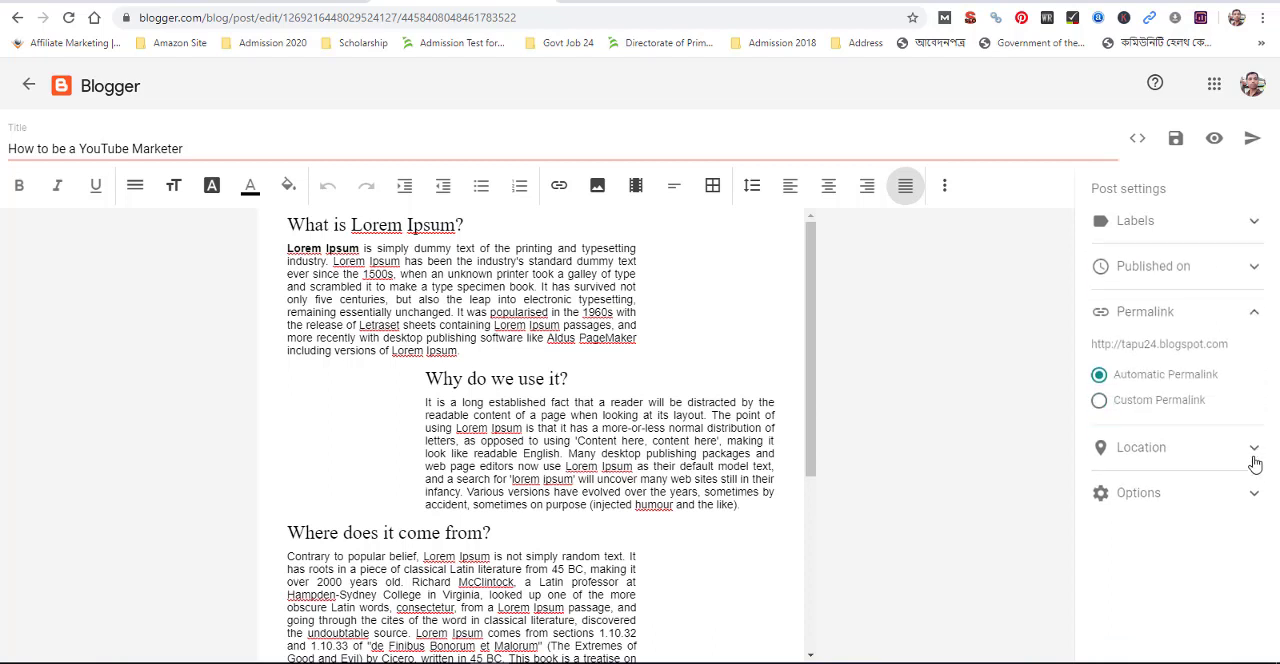
pyautogui.click(1099, 438)
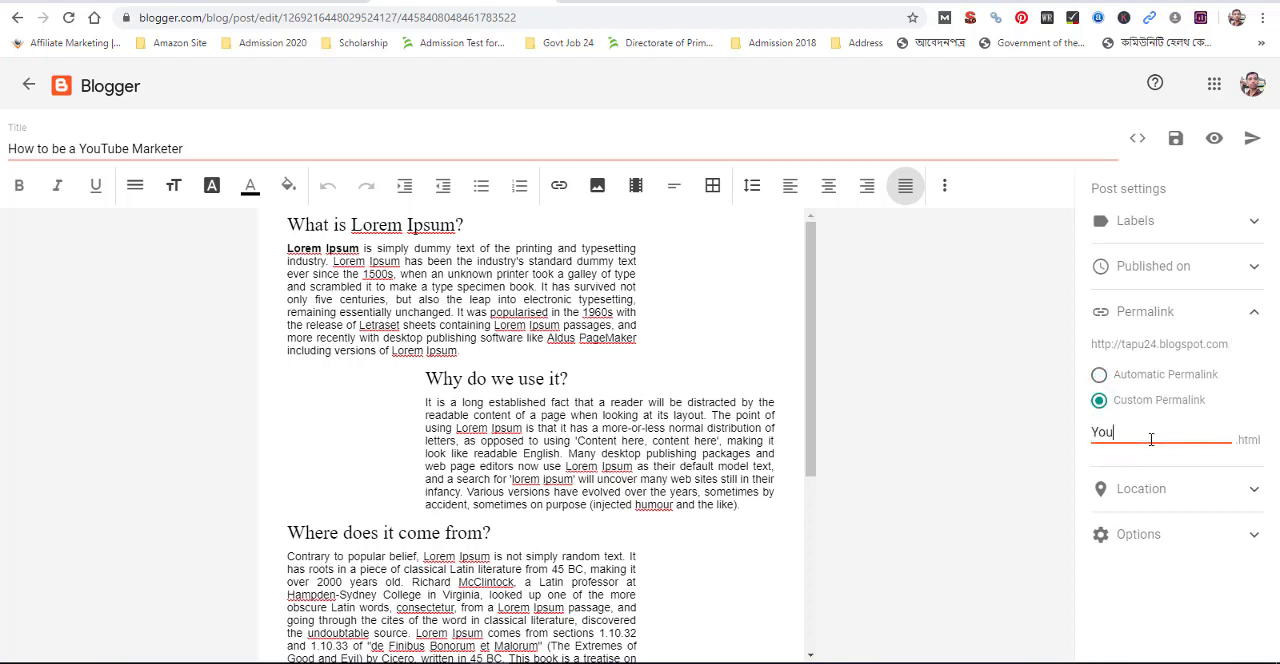
pyautogui.write('youtube-marketing')
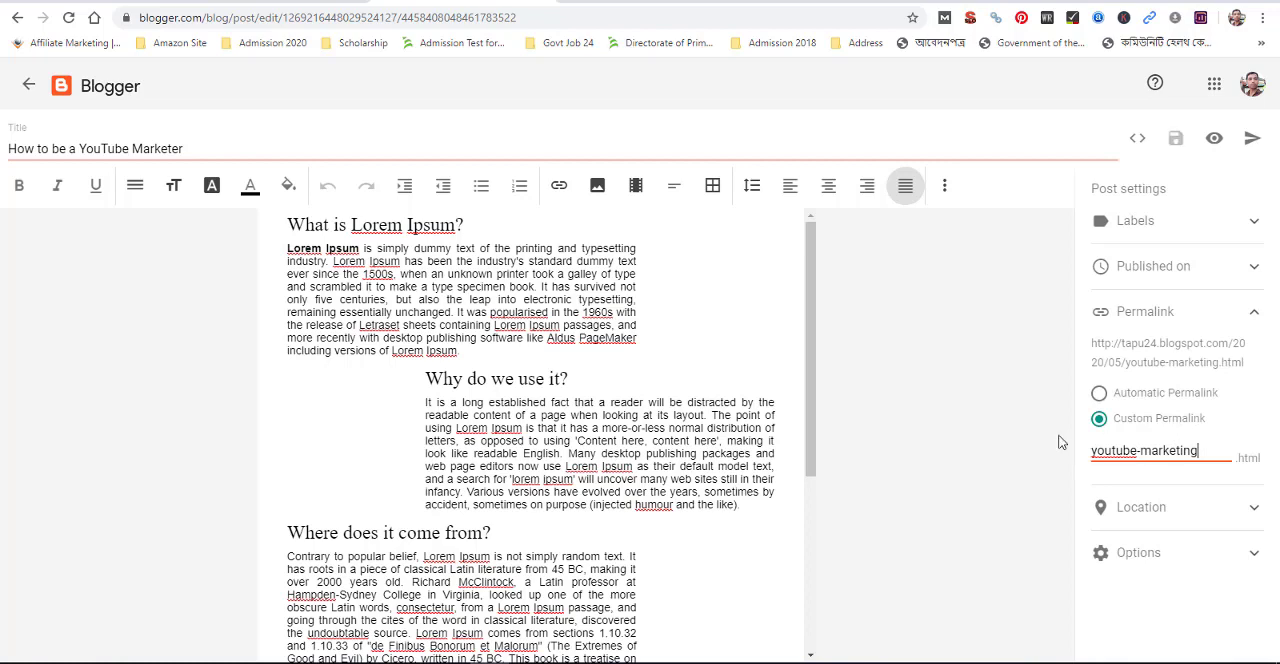
# Publish the "How to be a YouTube Marketer" post and go to the posts list
pyautogui.click(1251, 143)
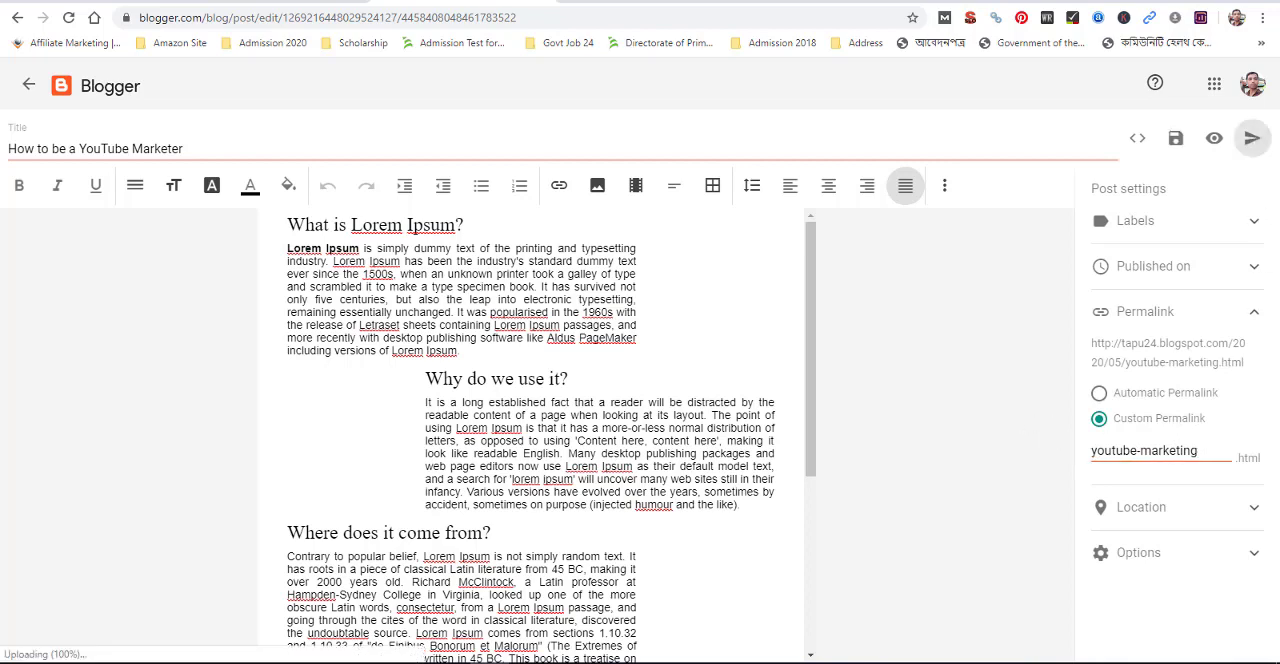
pyautogui.click(711, 398)
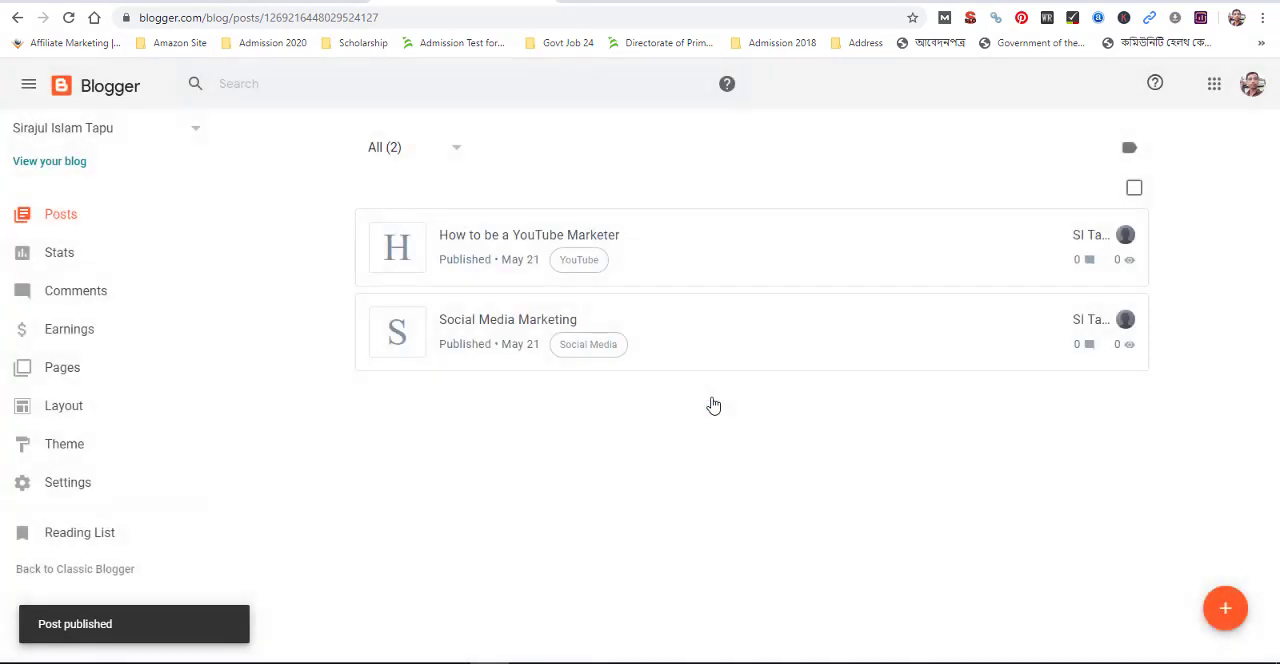
pyautogui.click(50, 217)
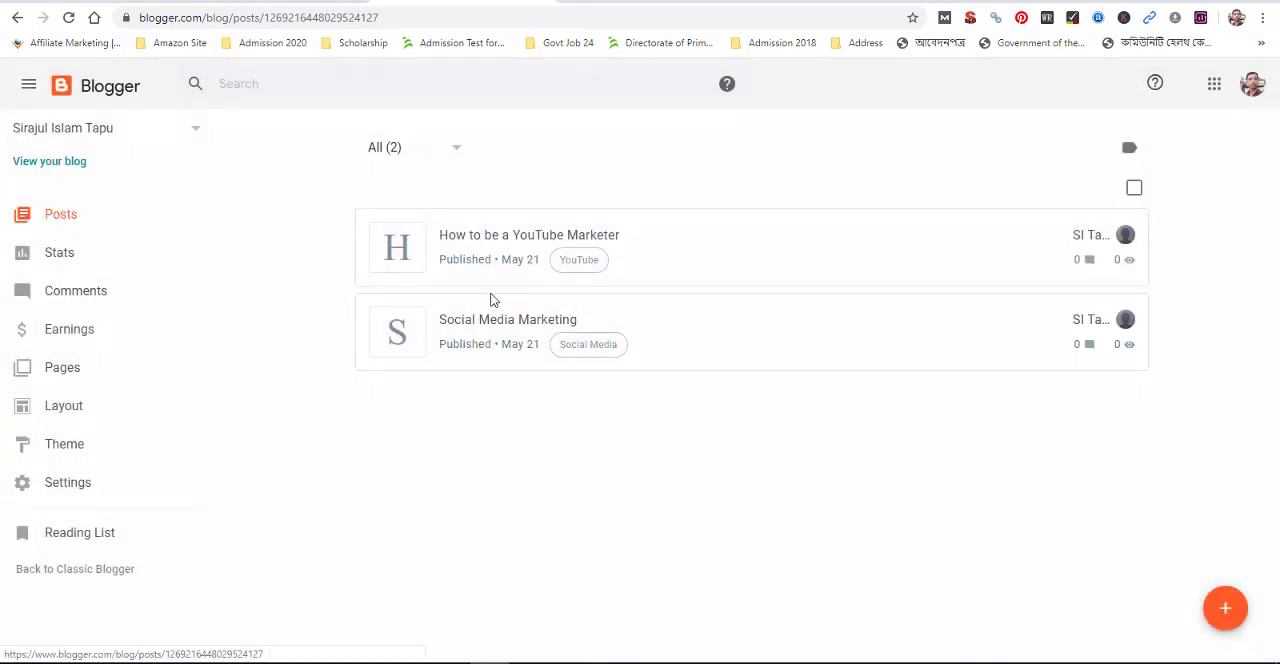
# Create another new post titled "How to create a personal blog using blogger"
pyautogui.click(1222, 606)
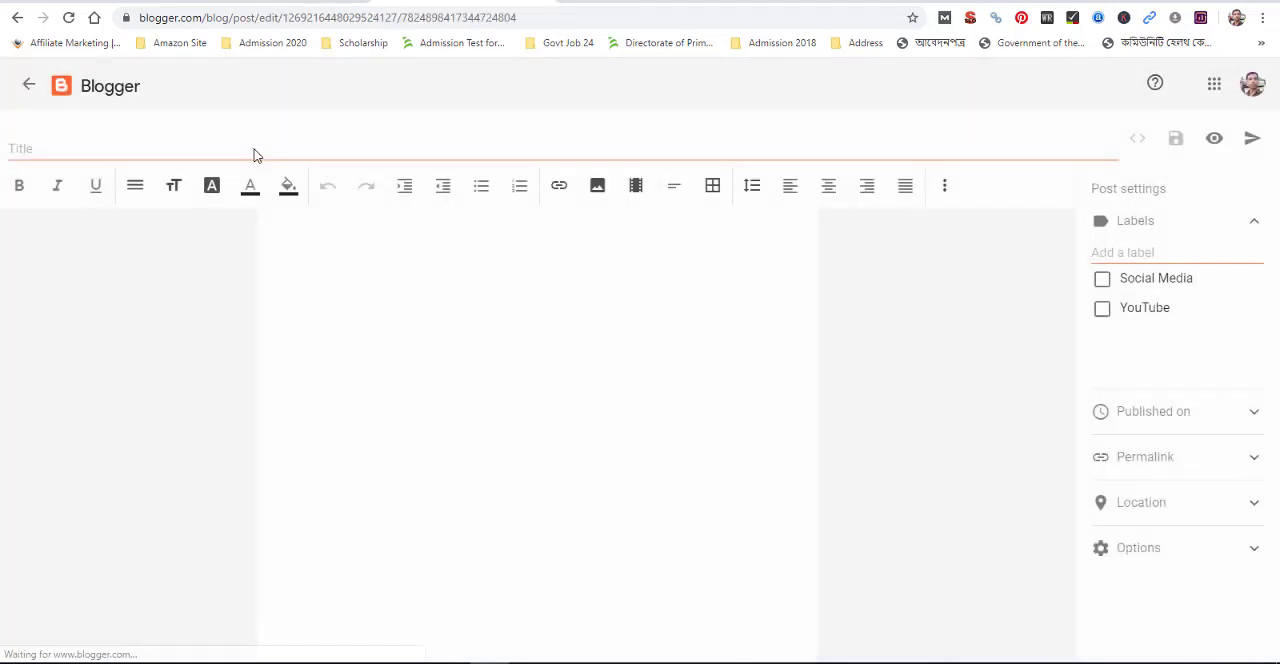
pyautogui.click(217, 149)
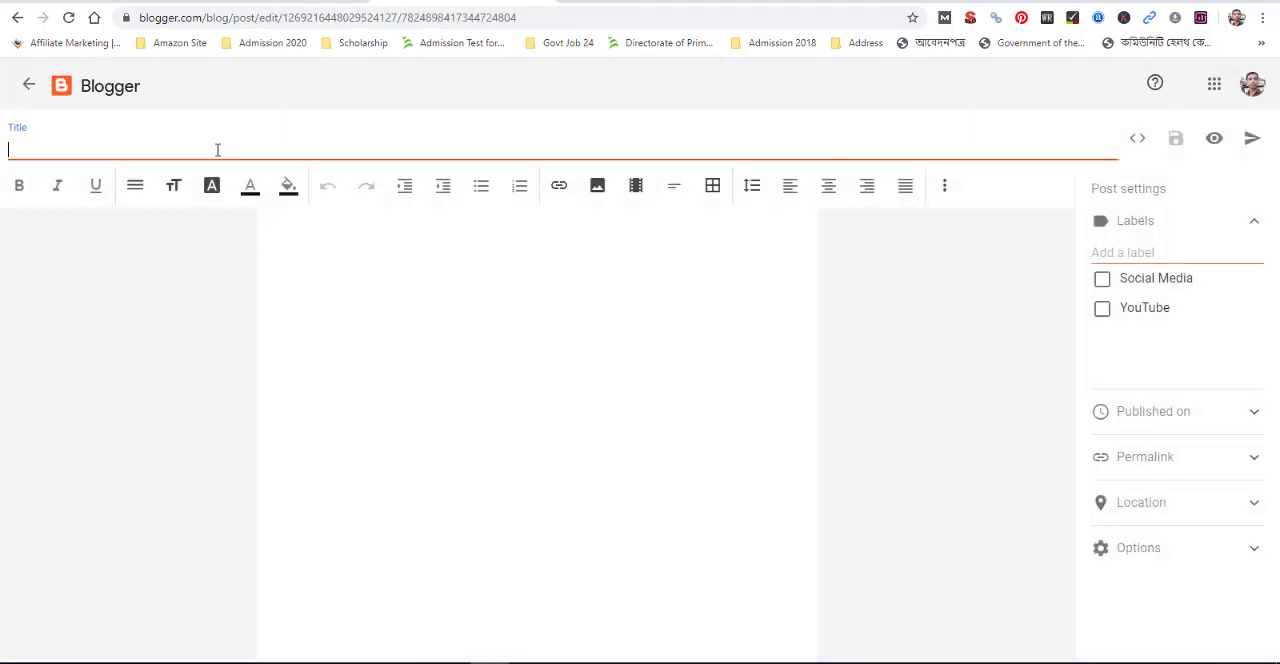
pyautogui.write('F')
pyautogui.write('ate a personal blog un')
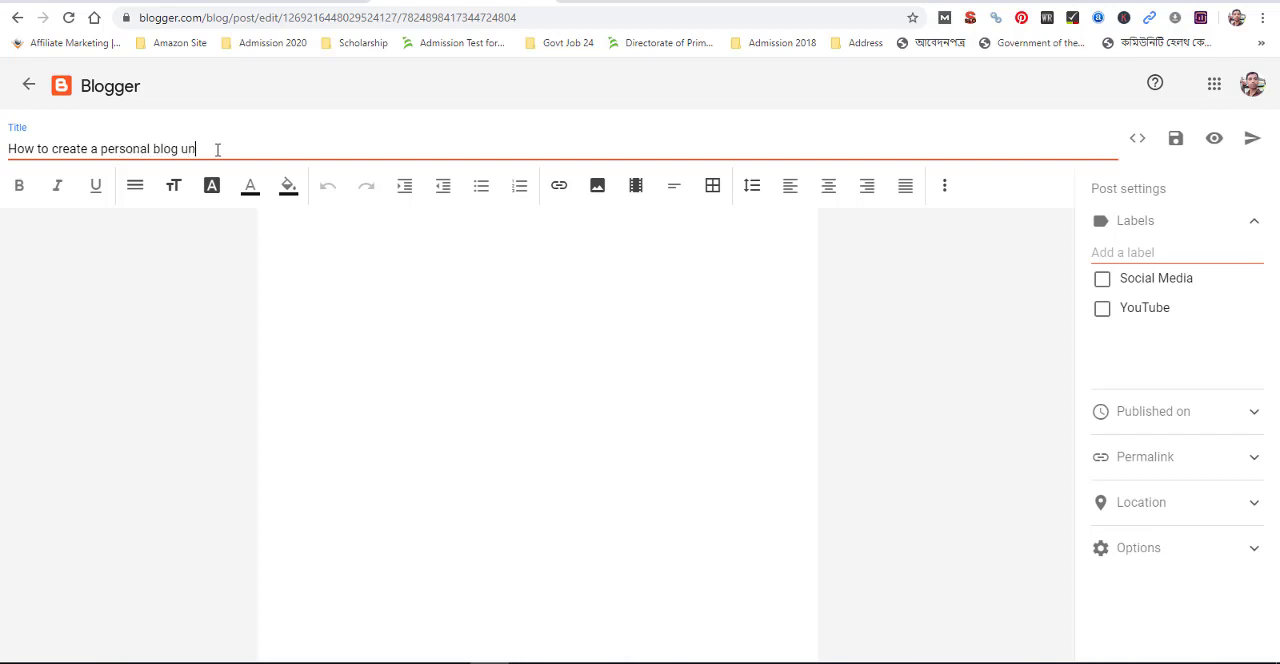
pyautogui.press('BackSpace')
pyautogui.write('sing blogger')
# Paste the copied Lorem Ipsum sections into the personal blog post's body and look over the text
pyautogui.click(428, 304)
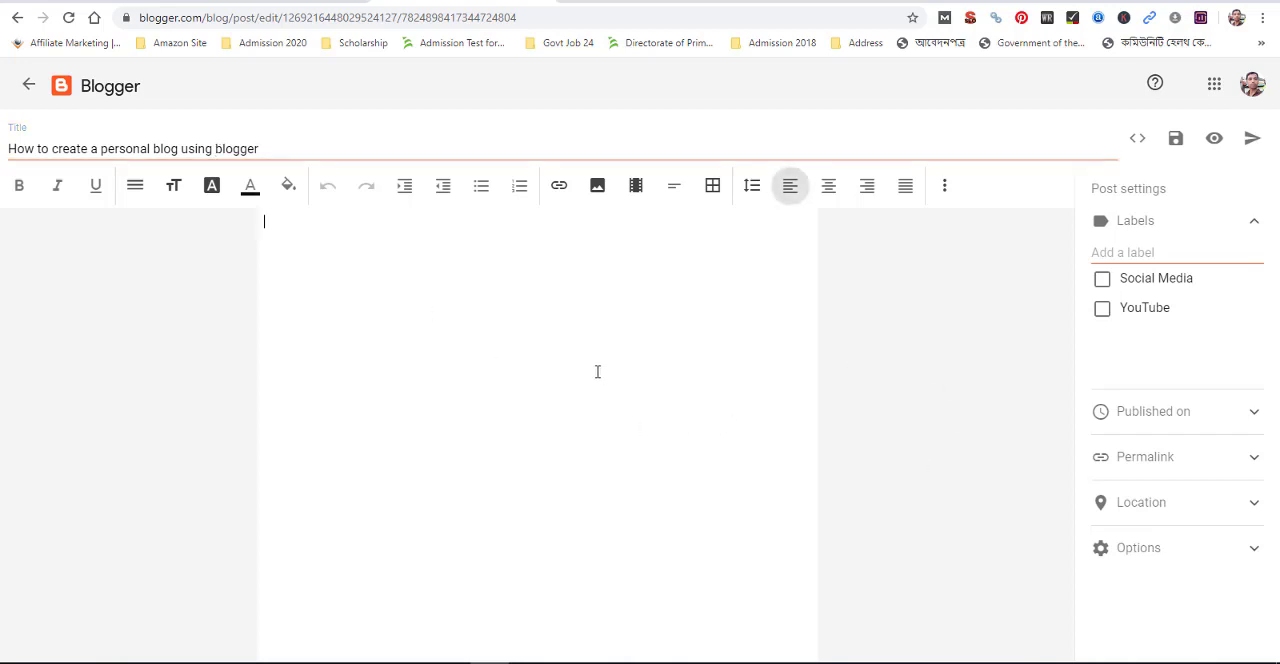
pyautogui.hotkey('ctrl', 'v')
pyautogui.scroll(10, 493, 348)
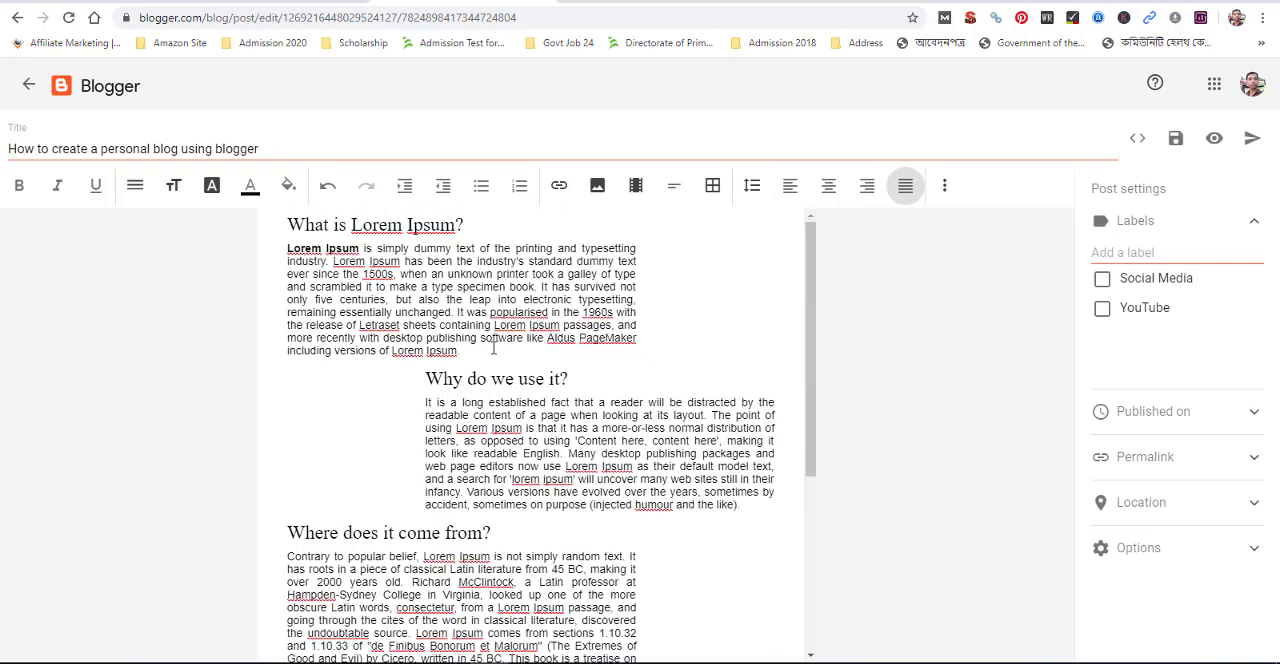
pyautogui.scroll(-3, 516, 362)
pyautogui.scroll(3, 634, 272)
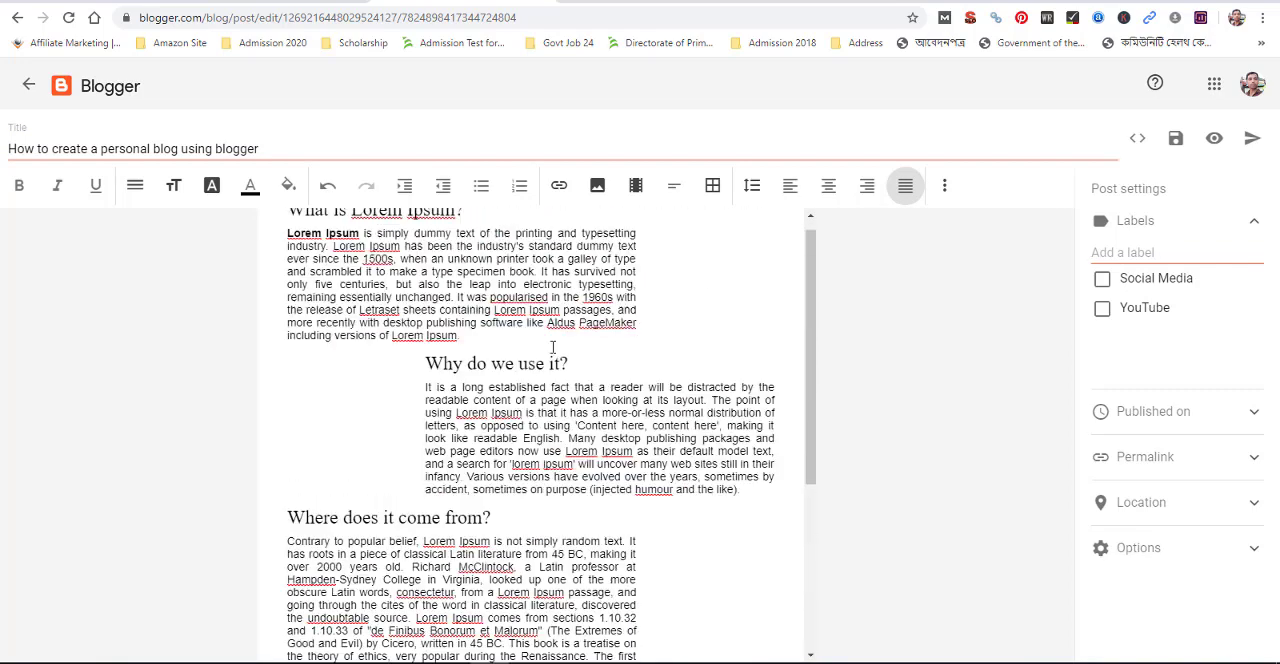
# Add the new label "website create" to the personal blog post
pyautogui.click(1134, 252)
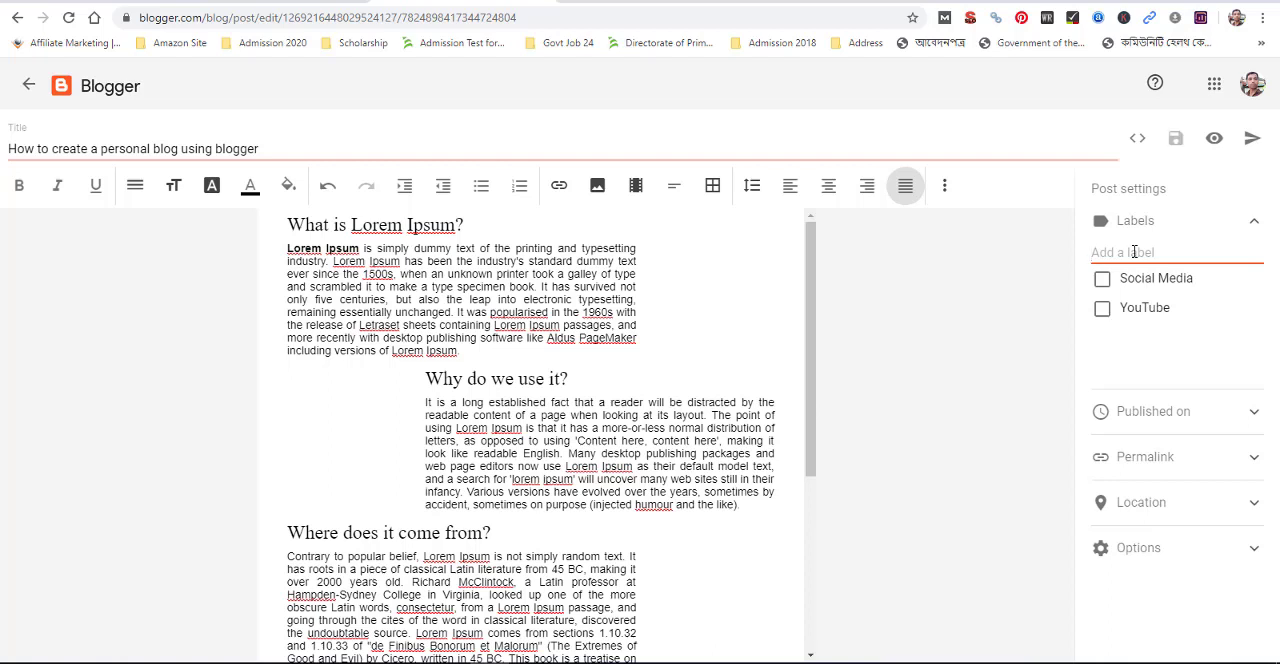
pyautogui.write('w')
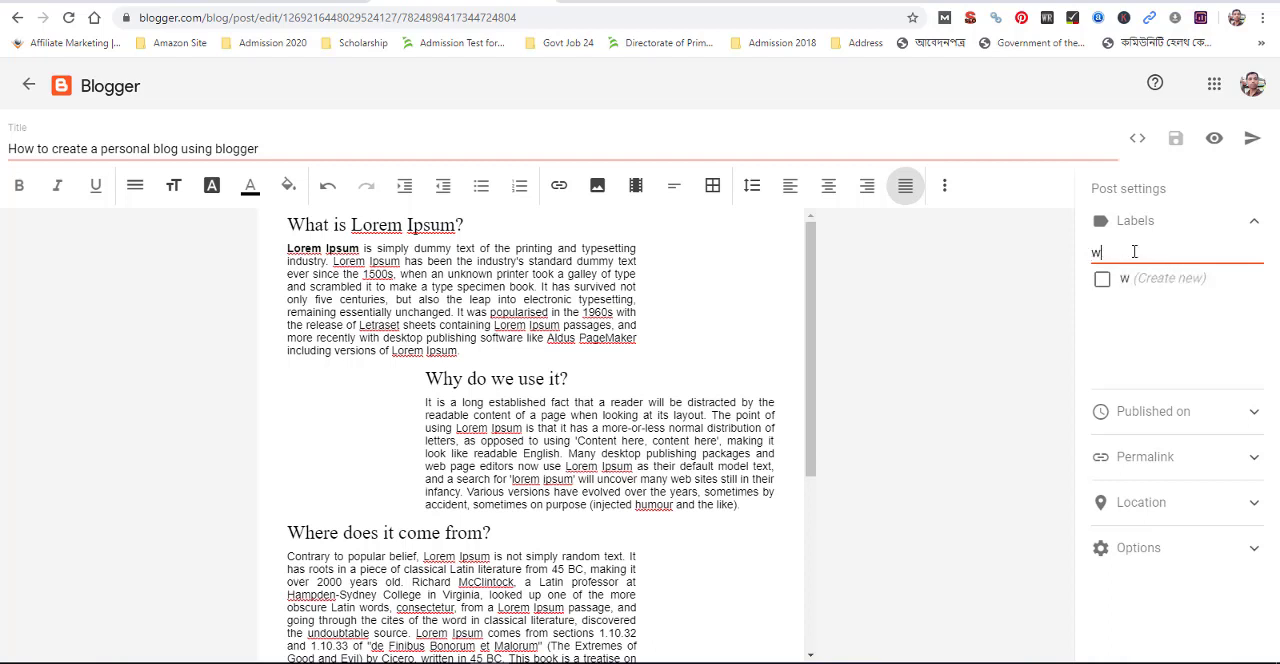
pyautogui.write('bebsite create')
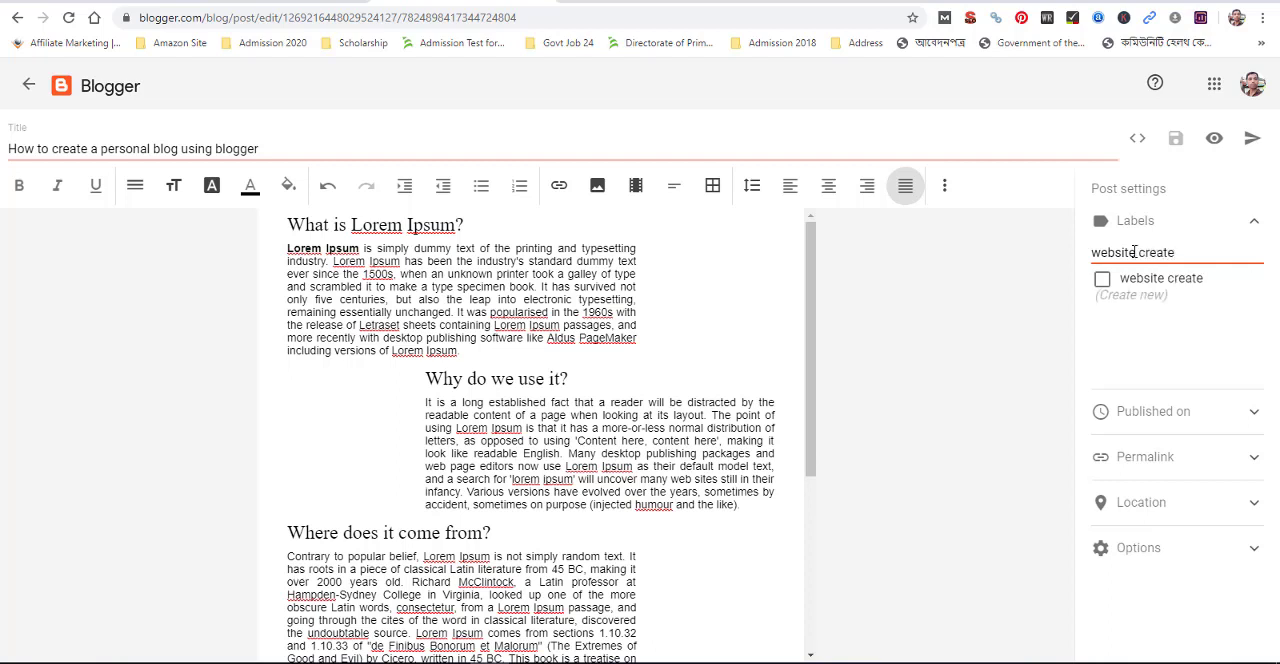
pyautogui.press('Return')
# Give the post the custom permalink "website-create" and publish it
pyautogui.click(1235, 462)
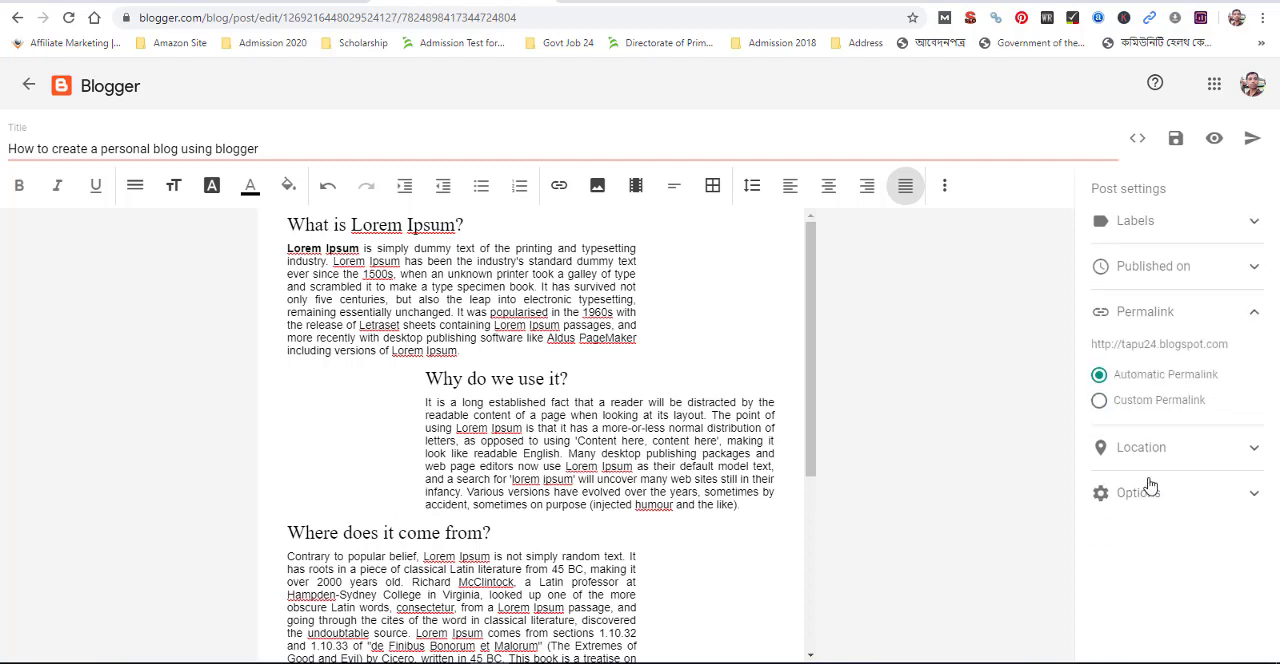
pyautogui.click(1100, 438)
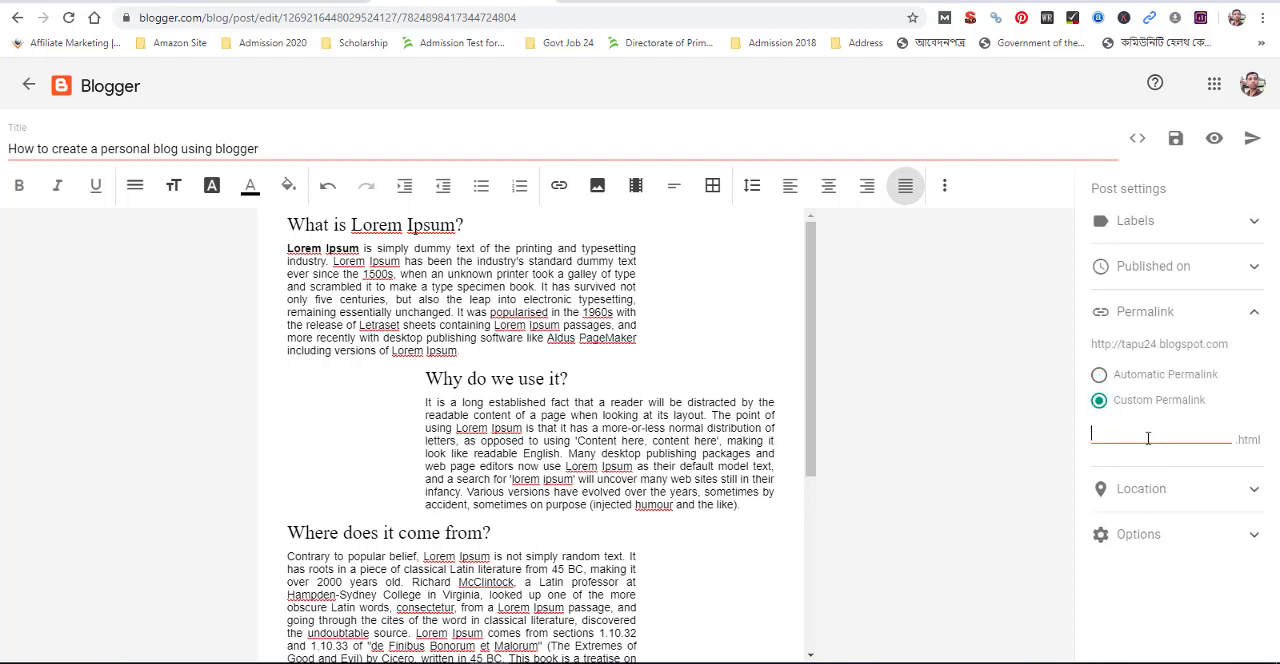
pyautogui.write('website-create')
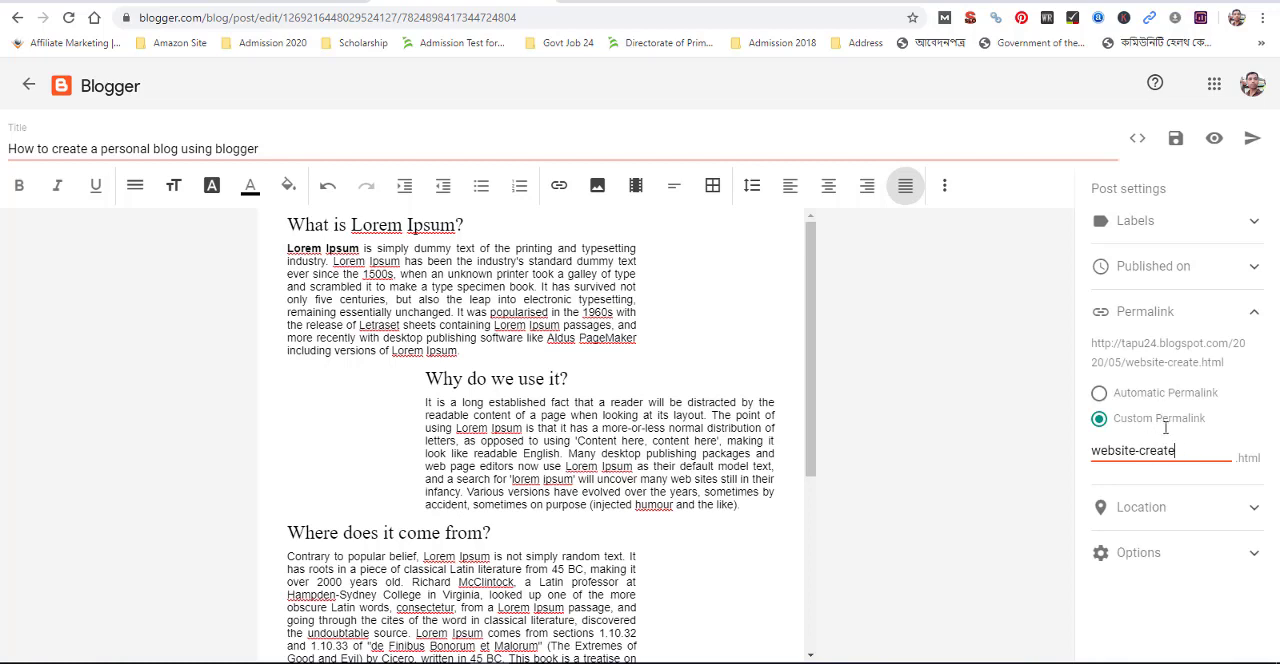
pyautogui.click(1252, 140)
pyautogui.click(714, 399)
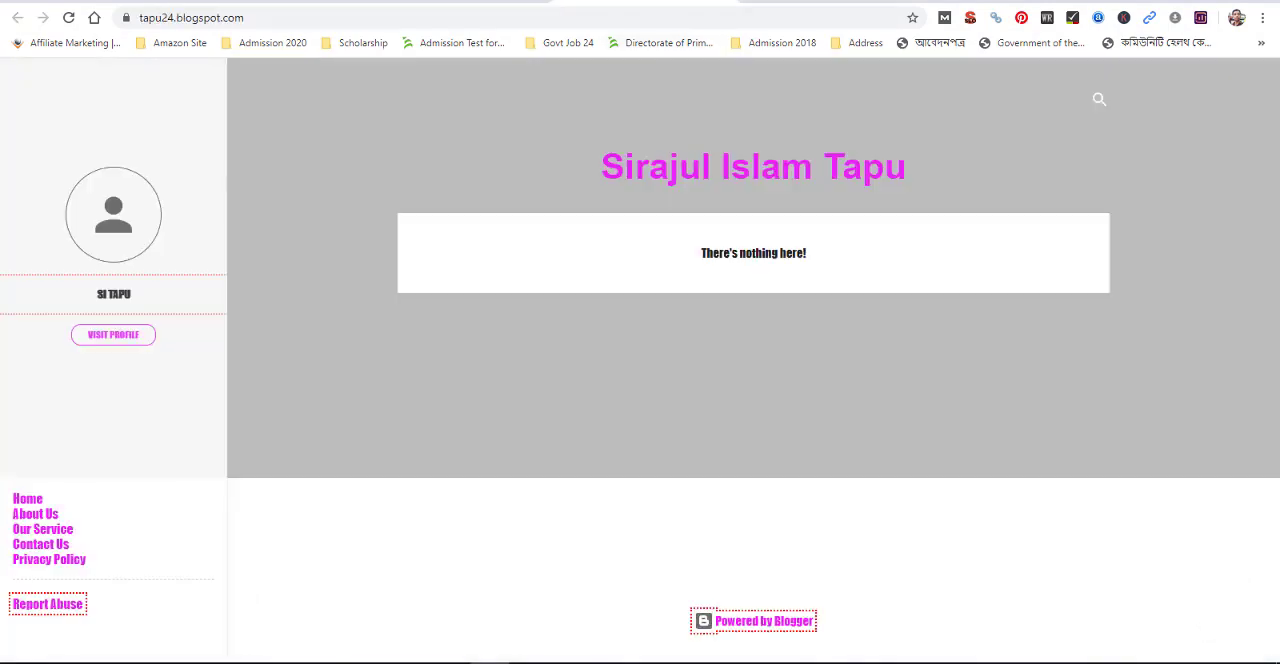
# Reload the live blog and look over the published posts on its home page
pyautogui.click(68, 18)
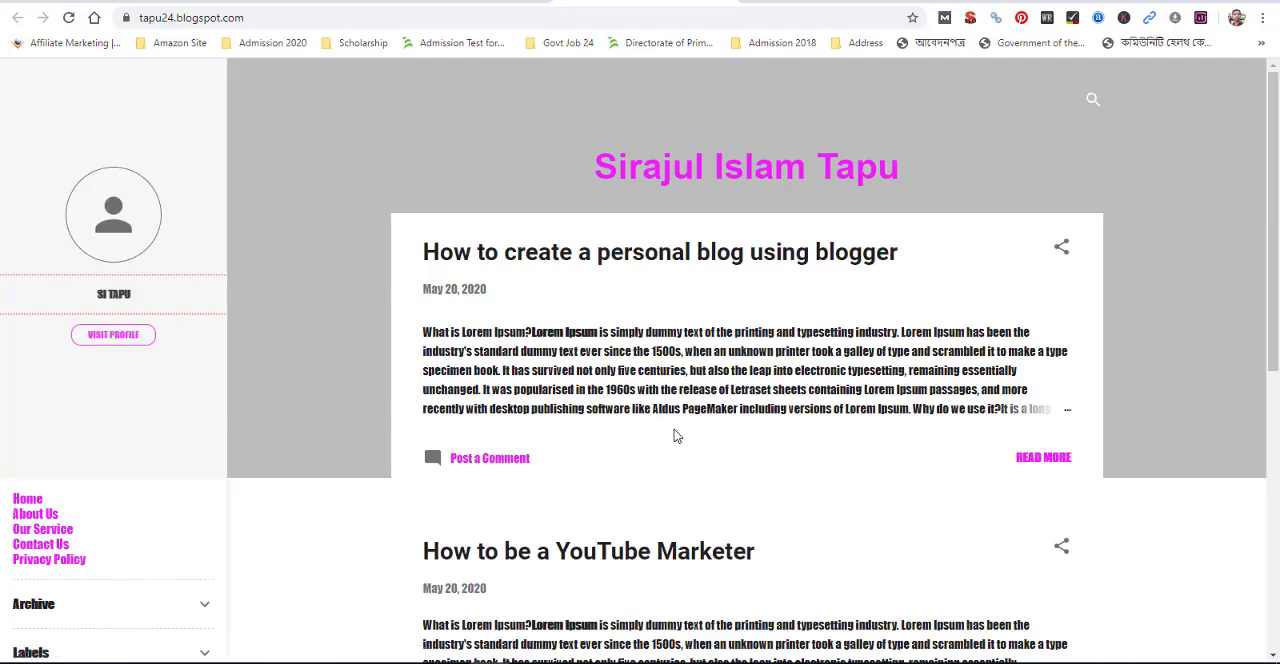
pyautogui.scroll(-6, 674, 435)
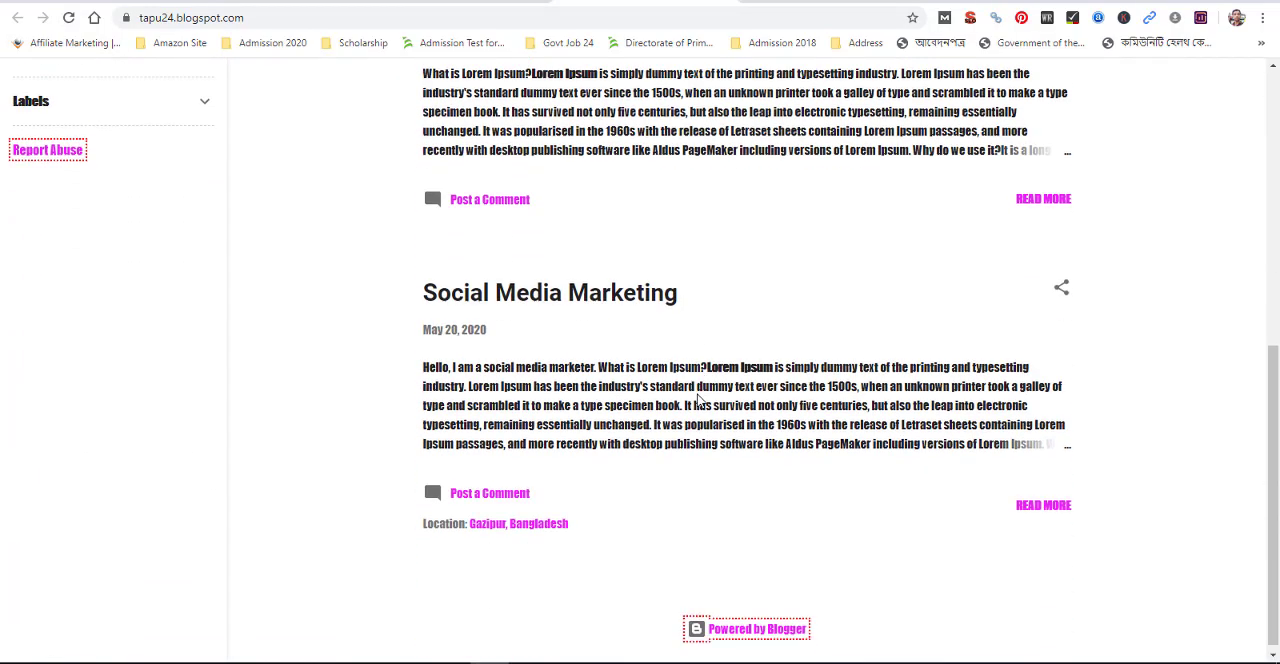
pyautogui.scroll(10, 703, 390)
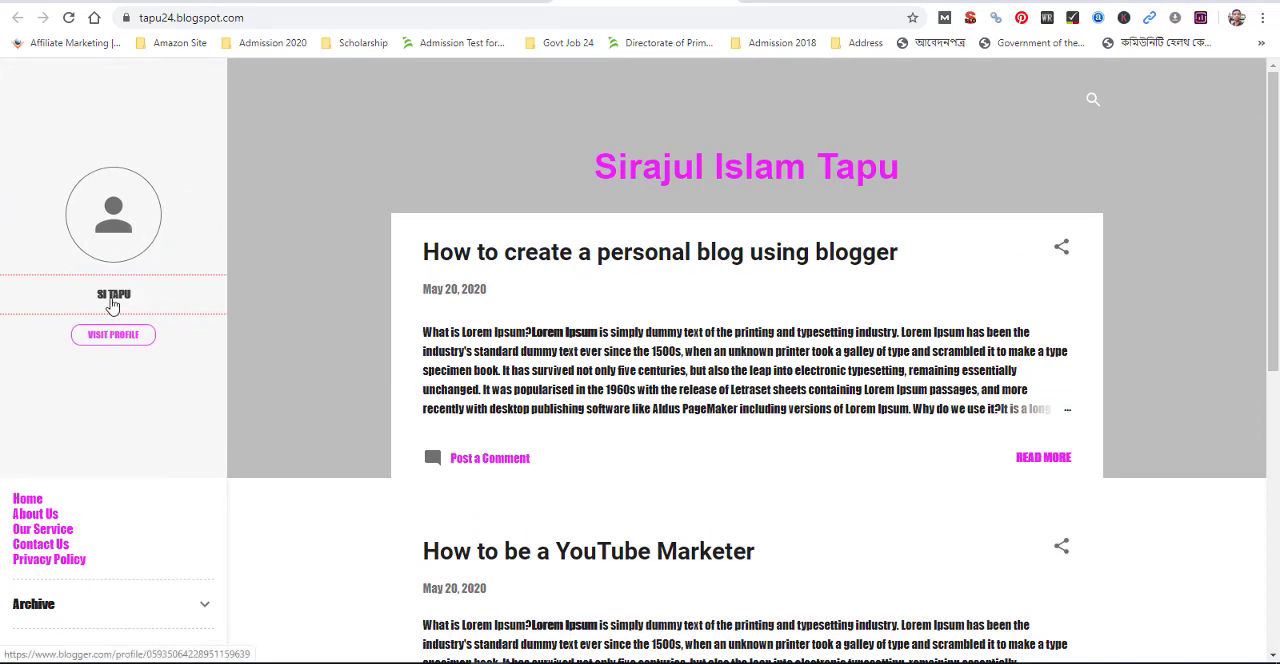
# Open the user profile for editing from the blog settings and check which blogs are selected for display
pyautogui.click(485, 1)
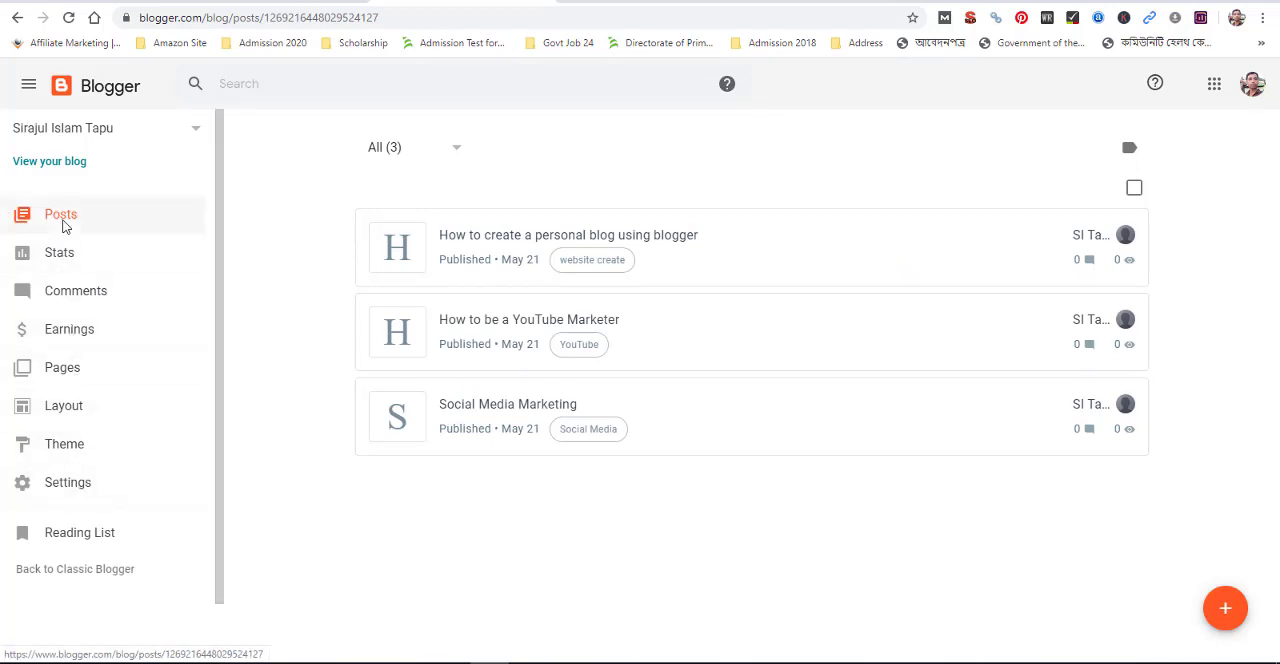
pyautogui.click(74, 402)
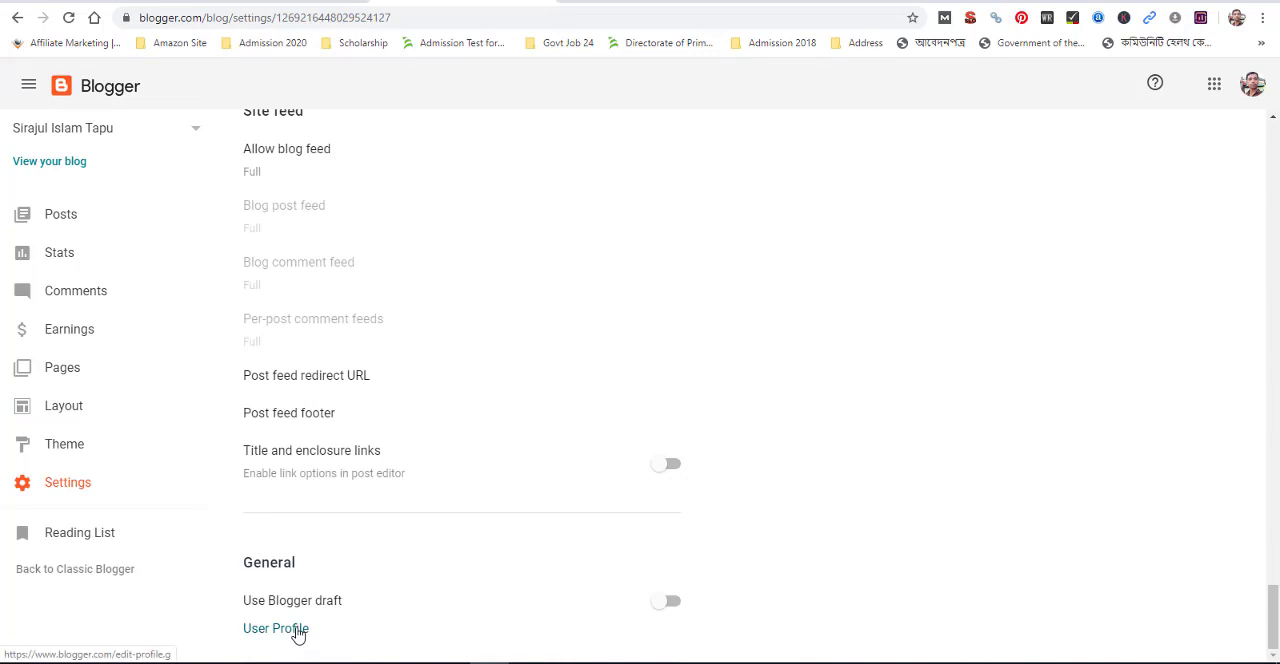
pyautogui.click(276, 628)
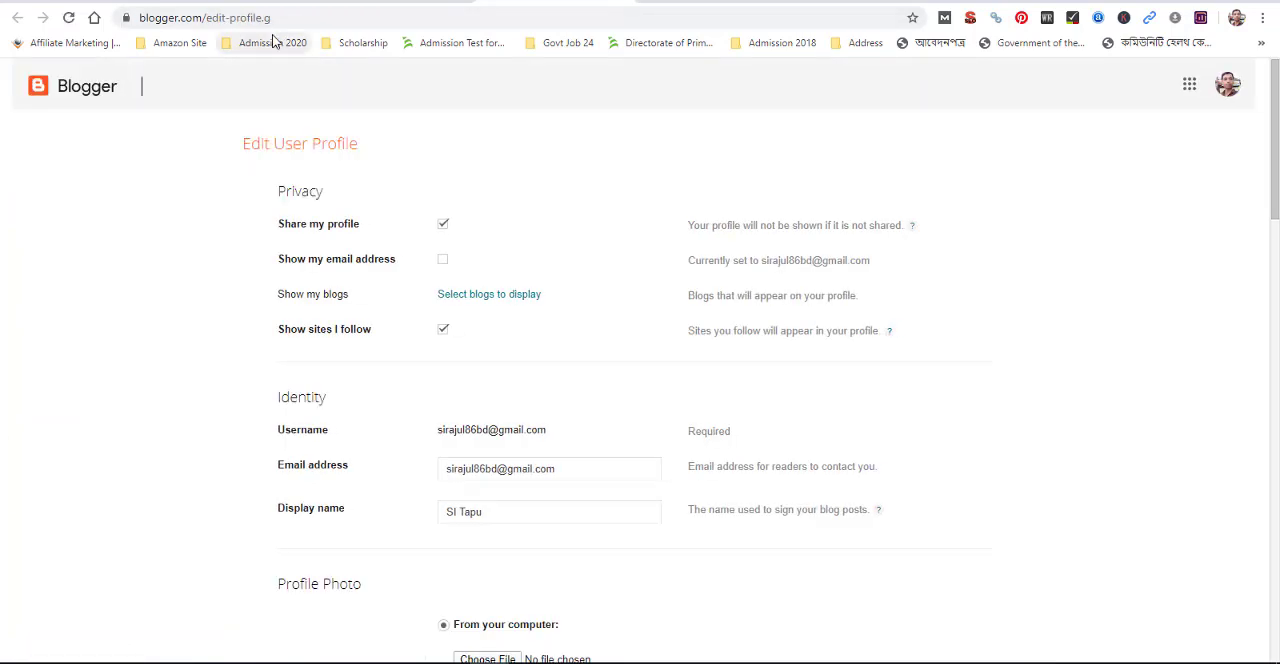
pyautogui.click(462, 298)
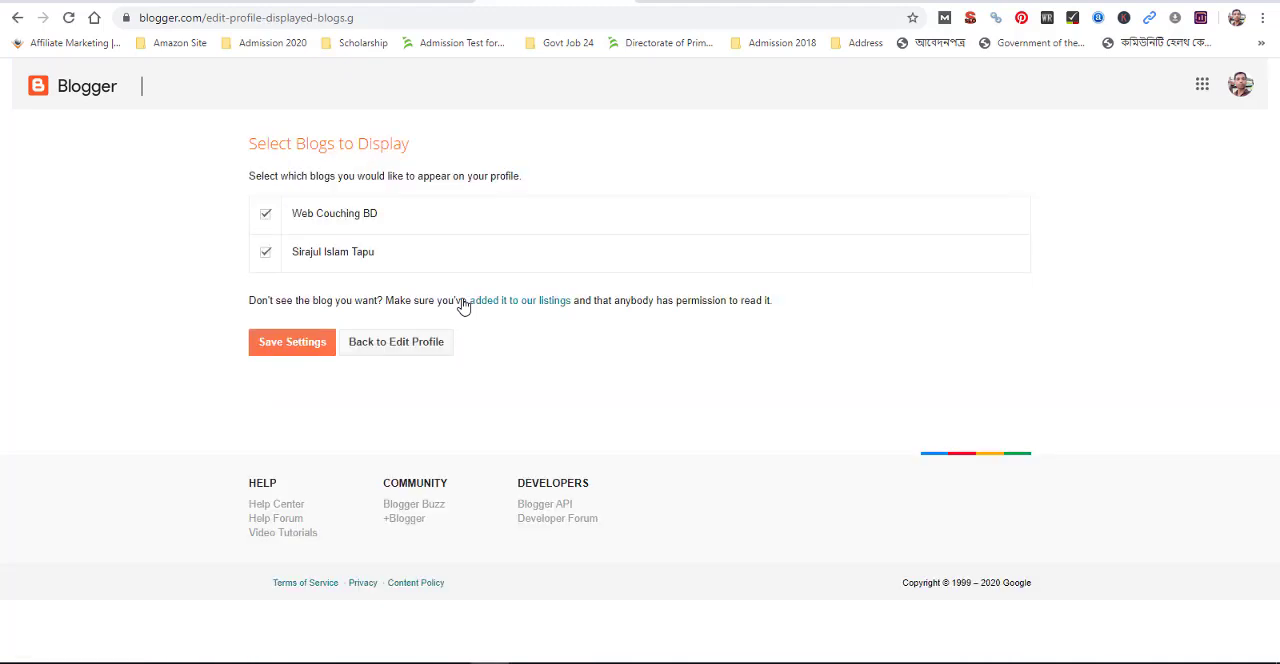
pyautogui.click(390, 348)
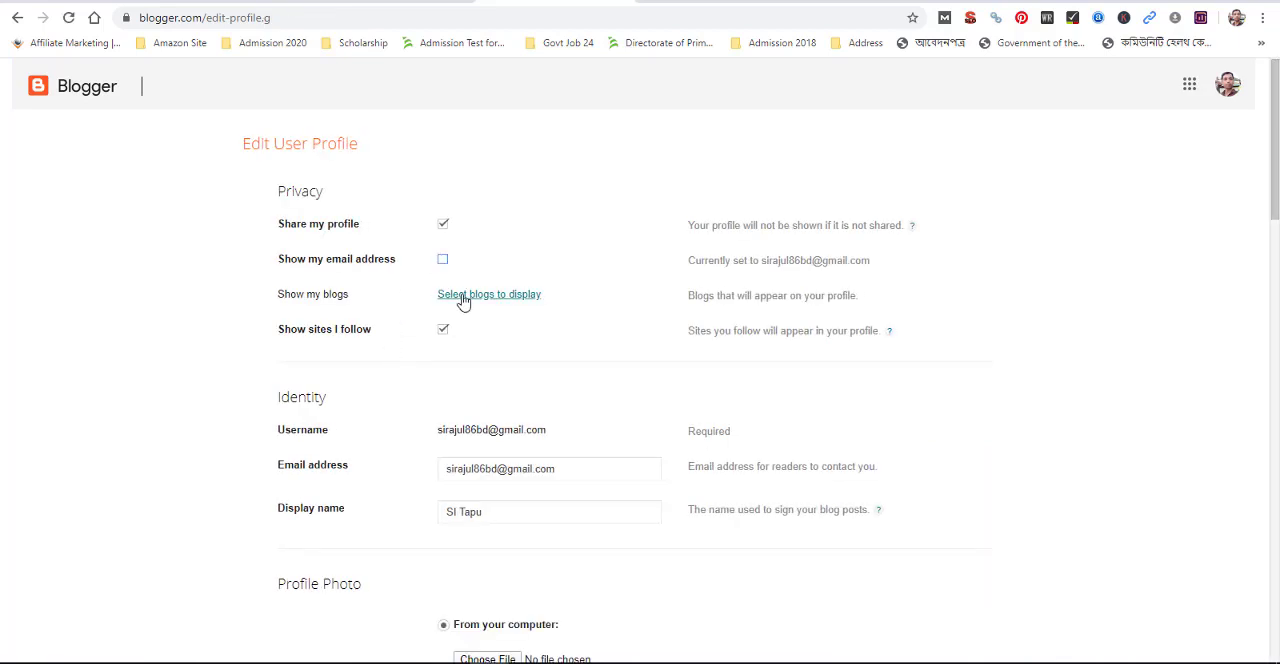
# Upload a profile photo from the computer to the user profile
pyautogui.scroll(-3, 308, 425)
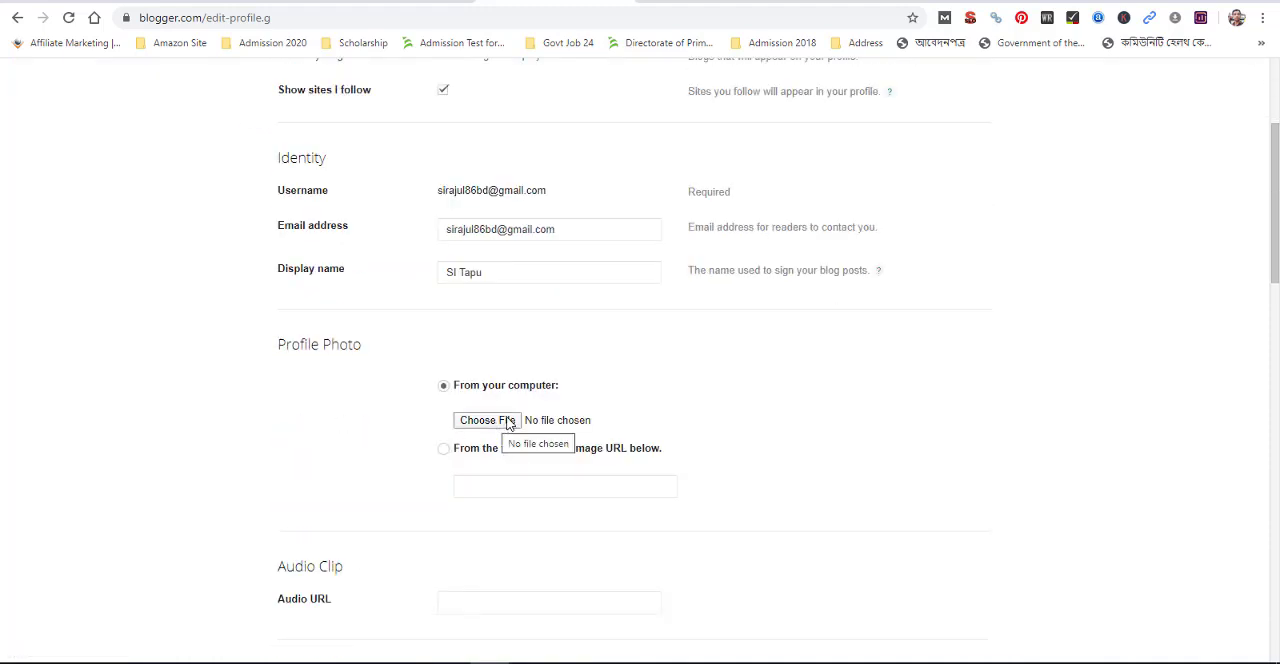
pyautogui.click(512, 421)
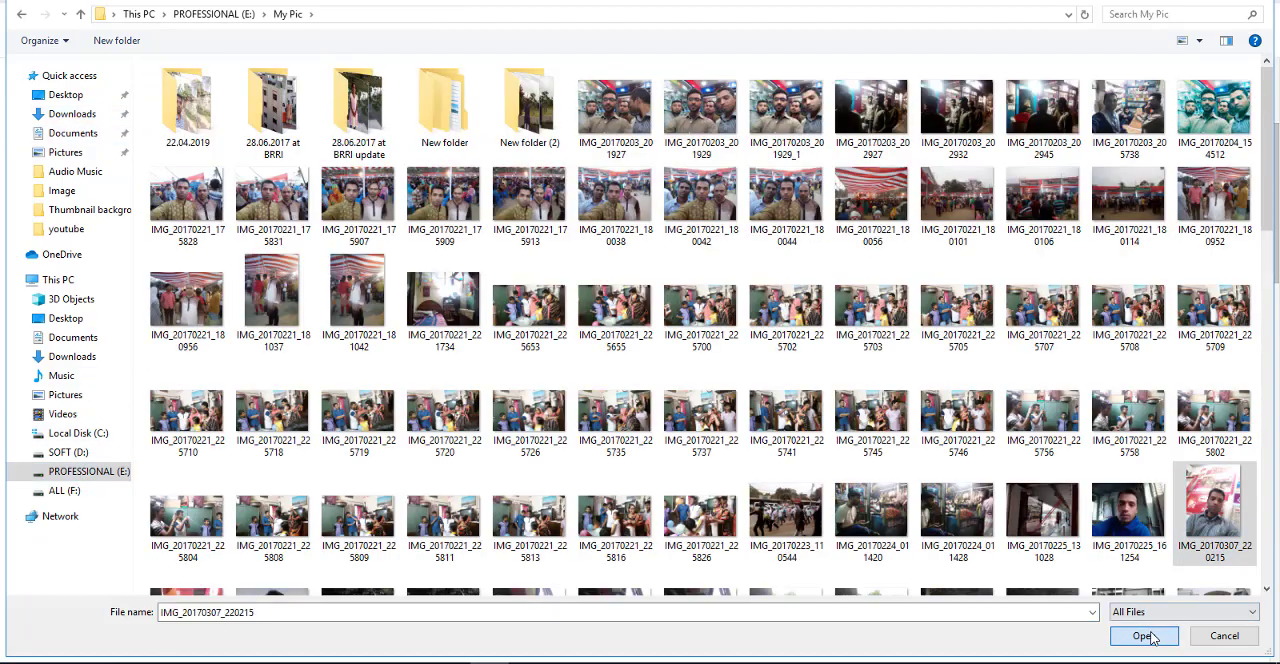
pyautogui.click(1148, 637)
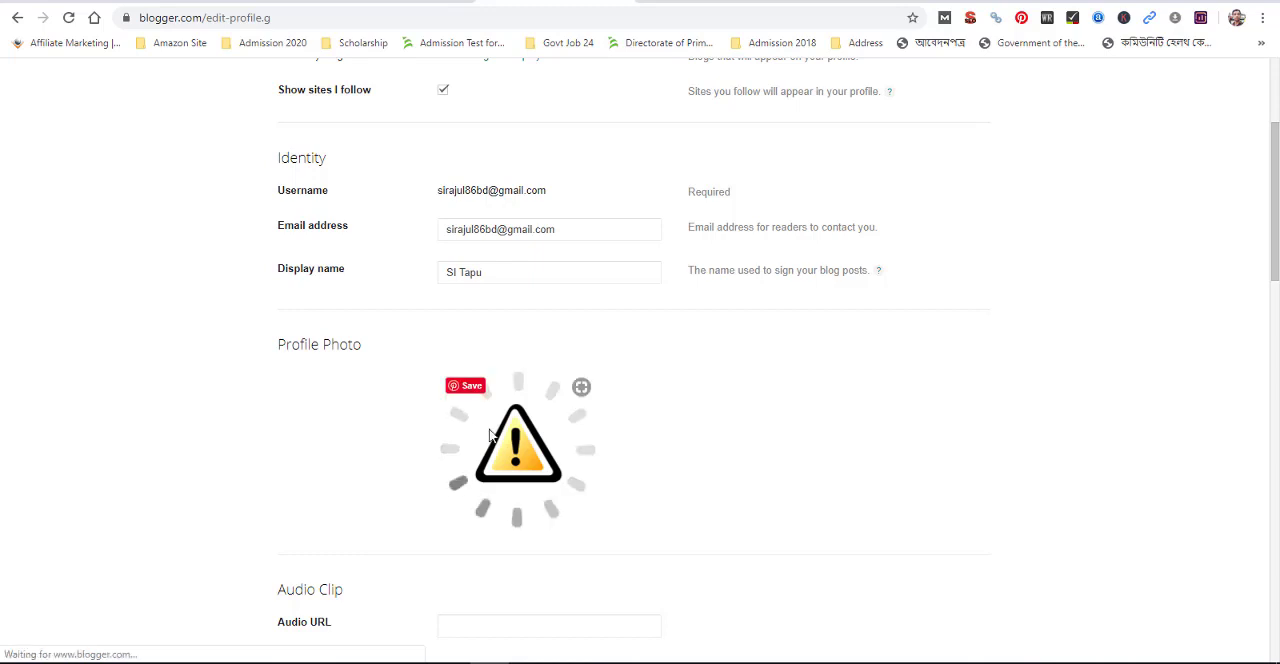
# Set the profile's gender to Male and check the uploaded profile photo
pyautogui.scroll(-2, 460, 443)
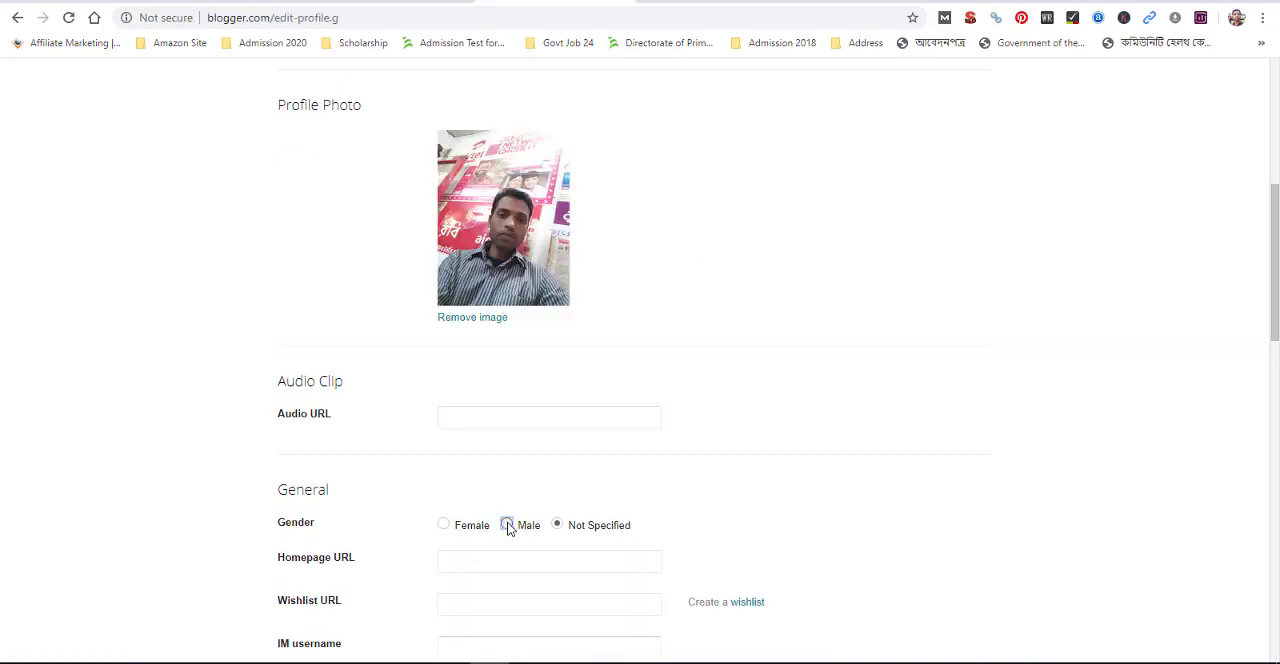
pyautogui.click(507, 526)
pyautogui.scroll(2, 478, 518)
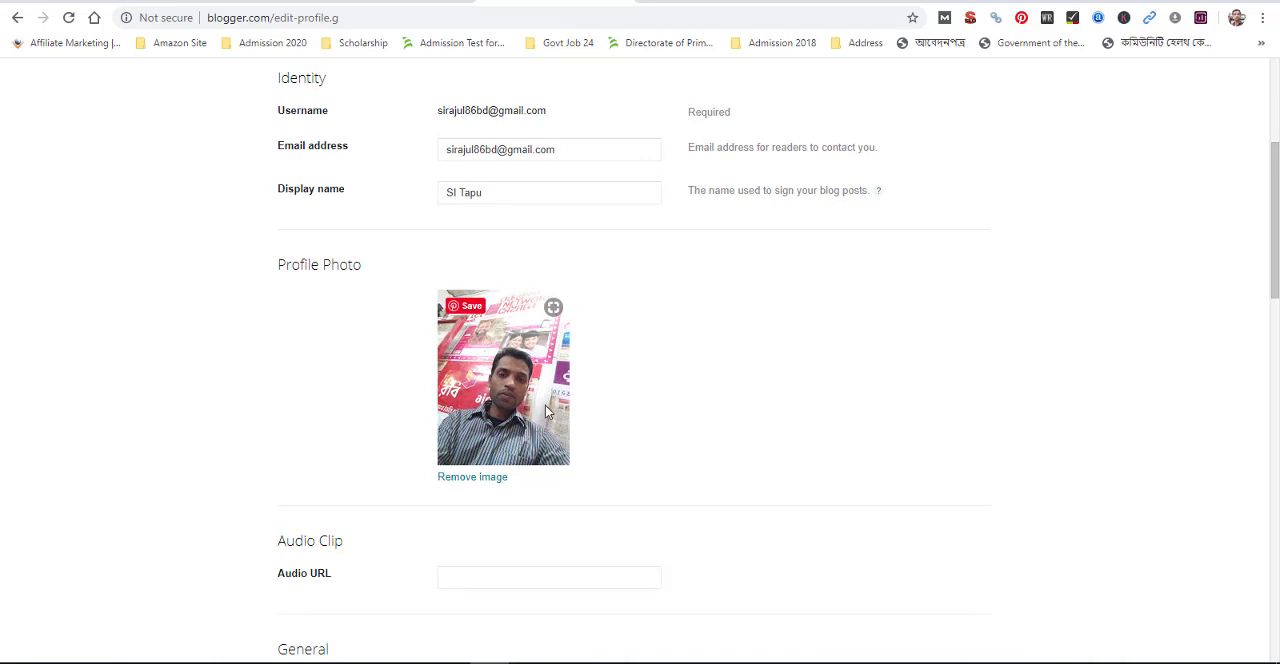
pyautogui.scroll(-1, 490, 522)
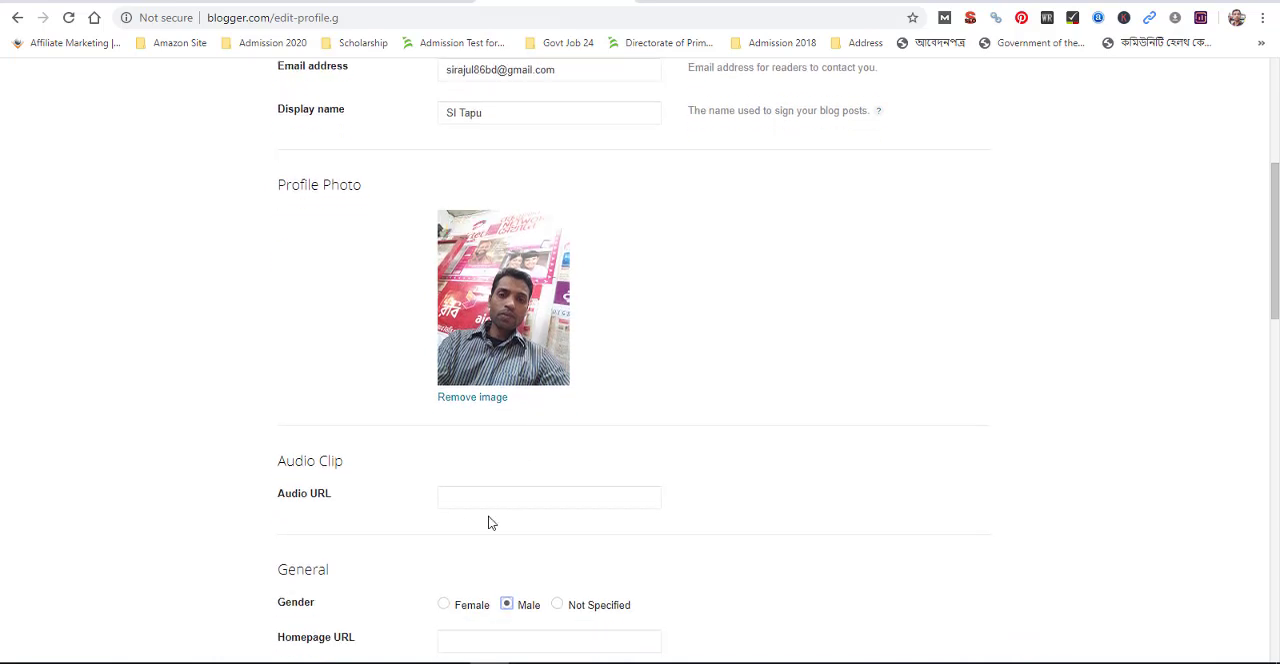
pyautogui.click(472, 499)
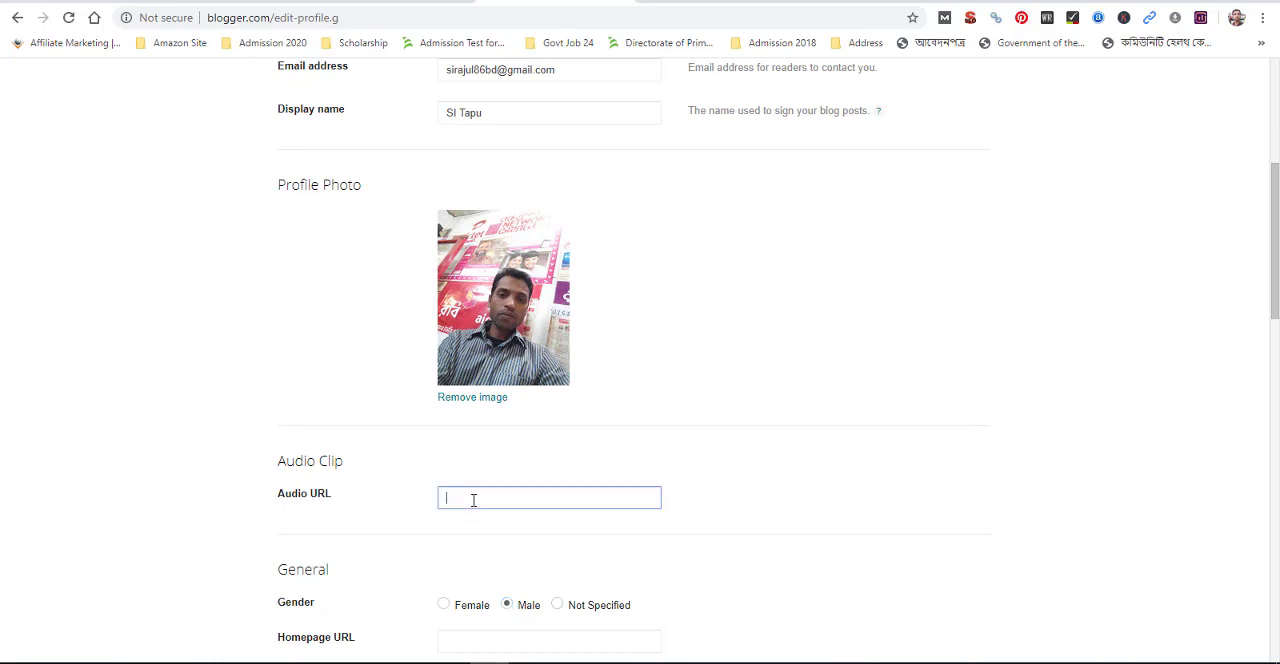
pyautogui.click(380, 466)
pyautogui.scroll(-2, 414, 492)
pyautogui.click(489, 335)
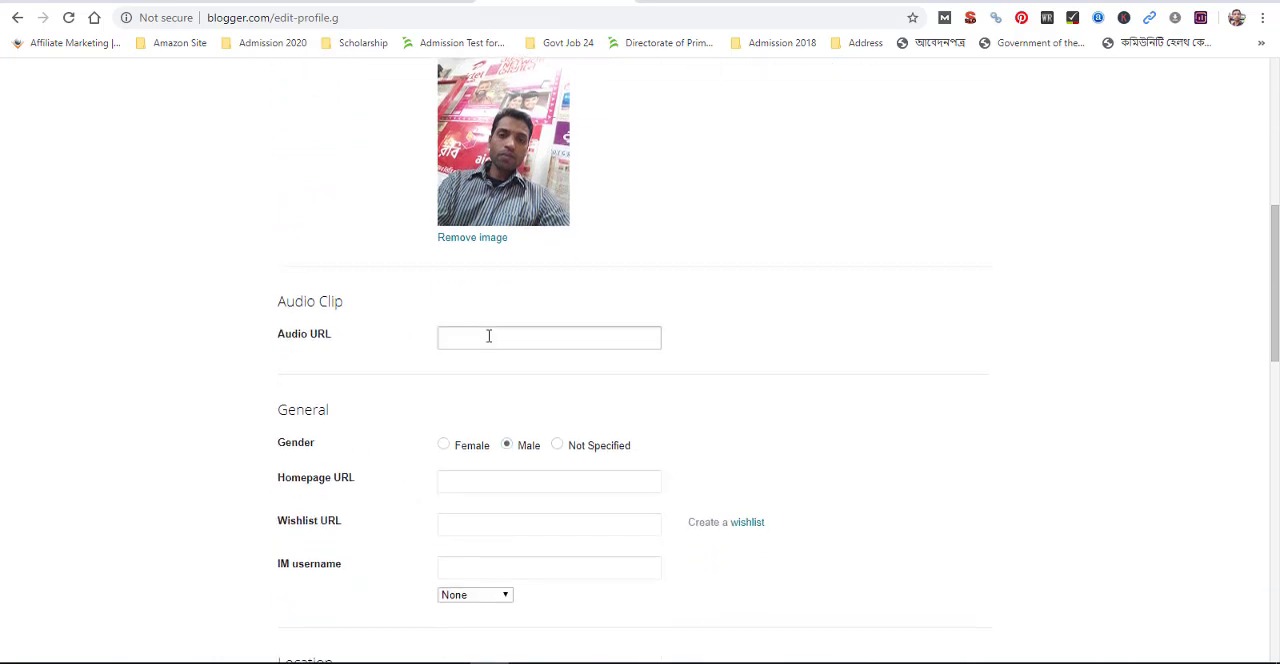
pyautogui.scroll(-1, 348, 453)
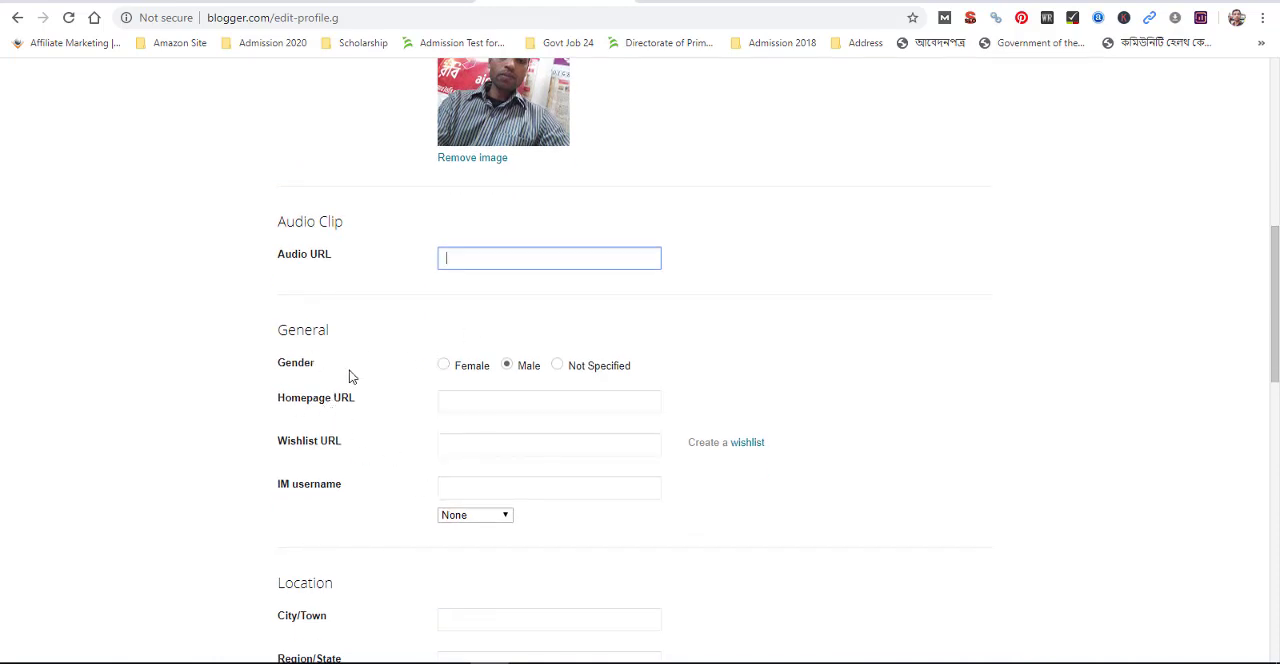
pyautogui.click(378, 1)
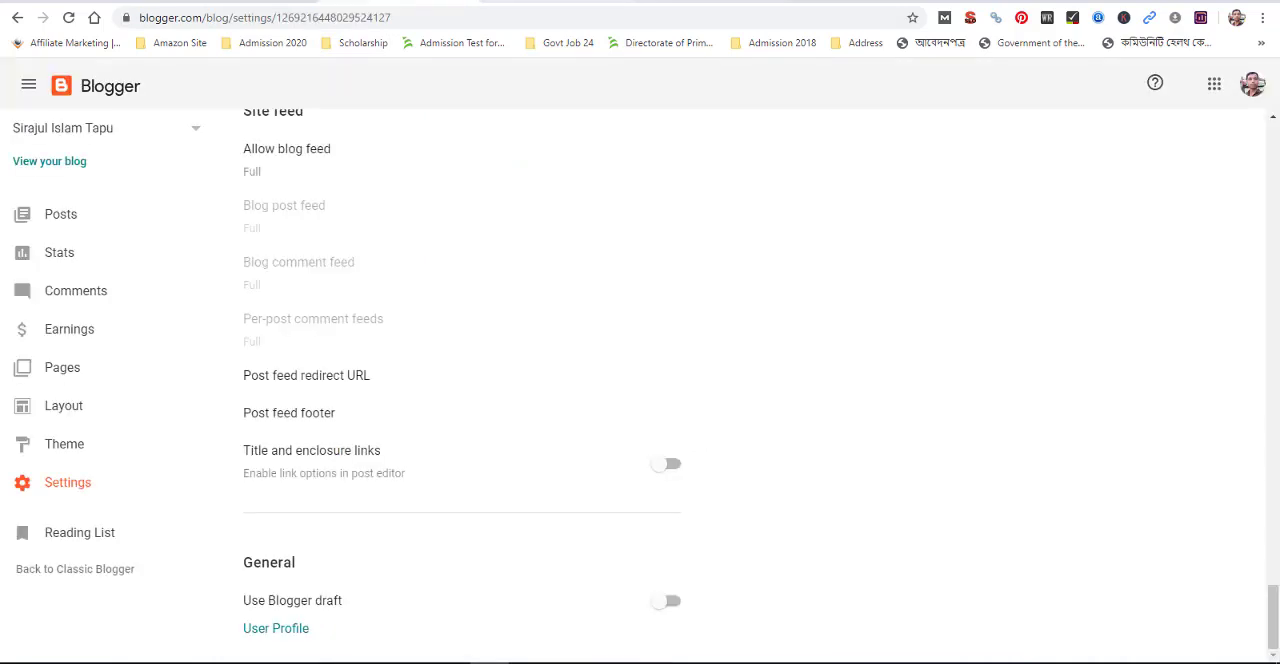
pyautogui.click(718, 1)
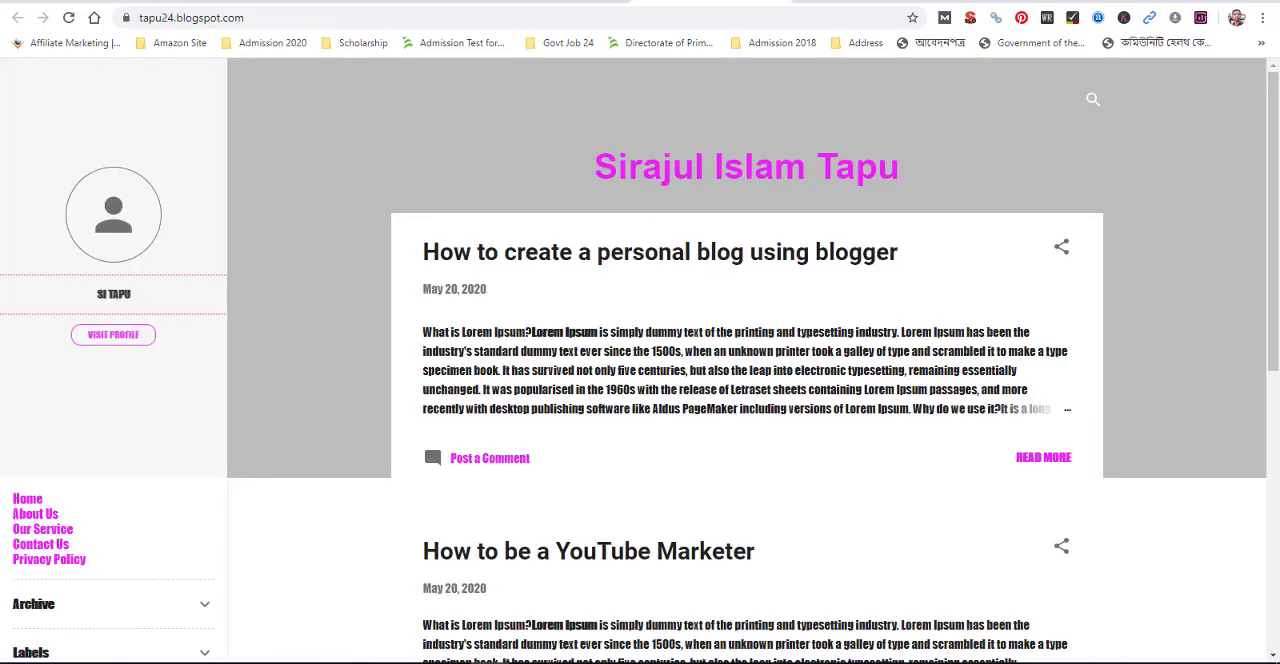
pyautogui.click(264, 16)
pyautogui.hotkey('ctrl', 'c')
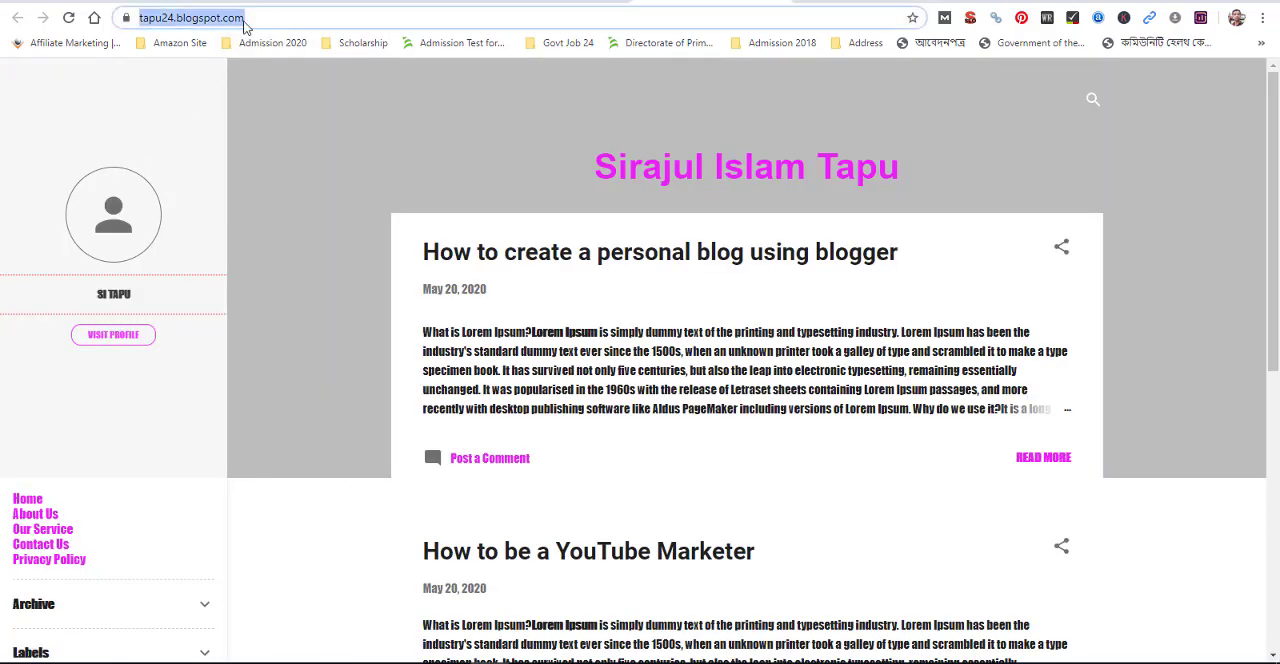
pyautogui.click(377, 1)
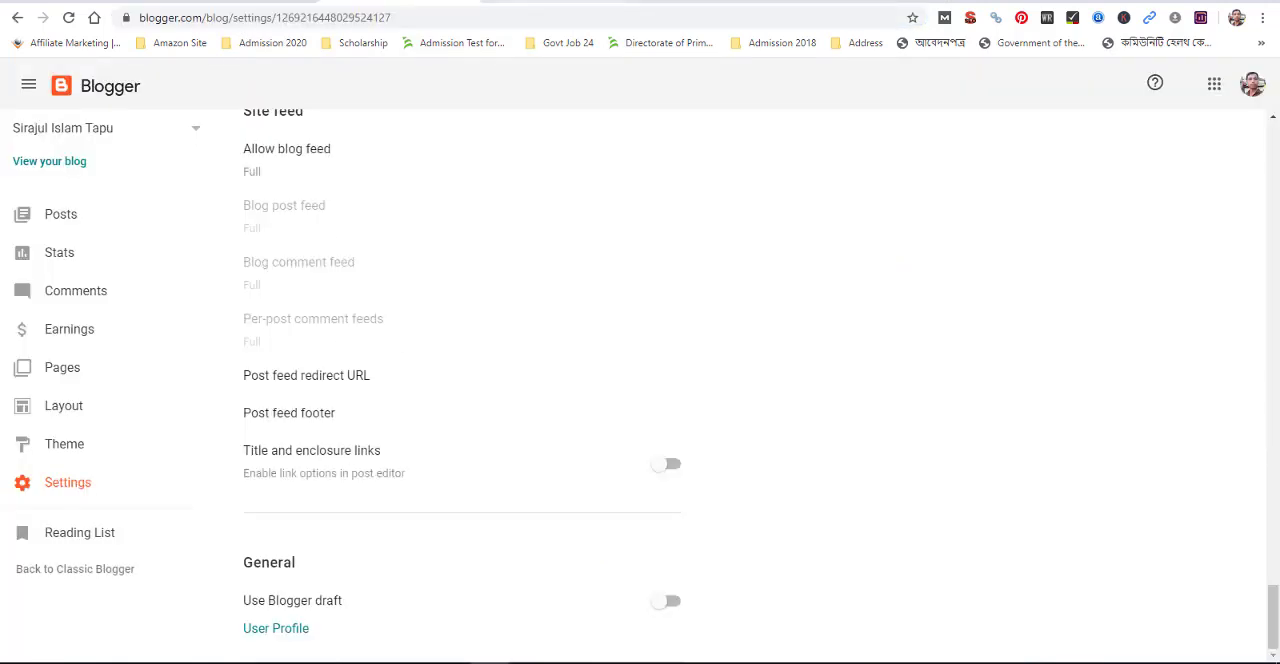
pyautogui.click(556, 1)
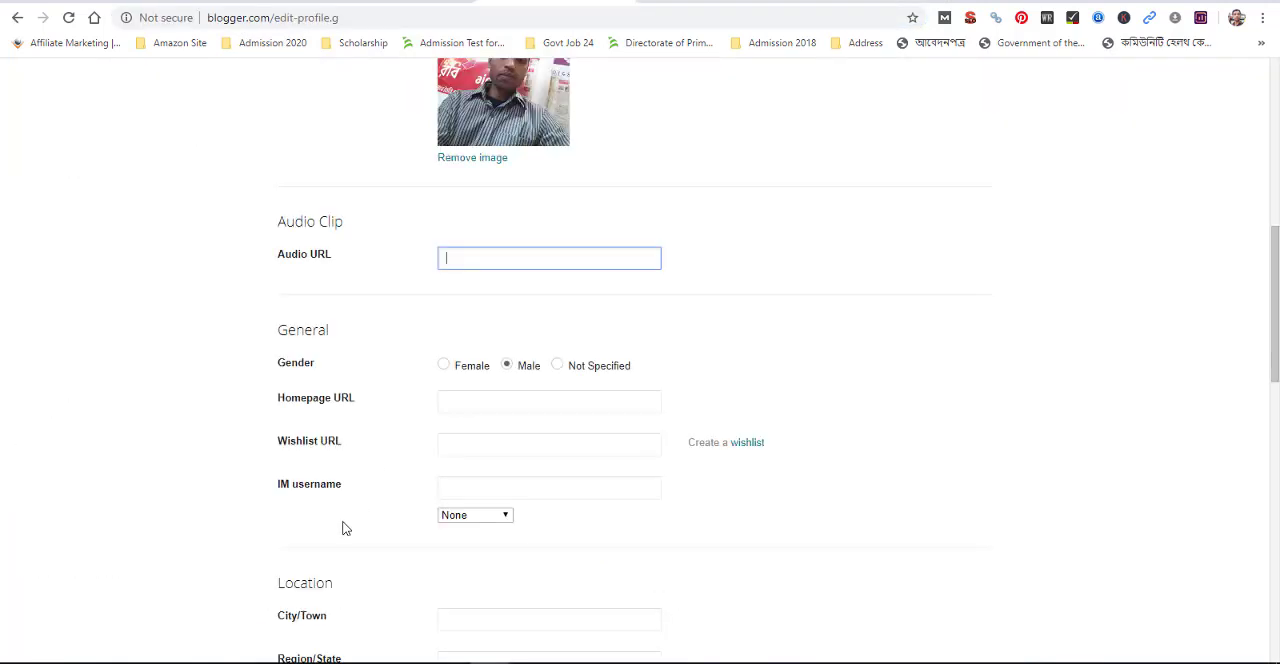
pyautogui.click(455, 396)
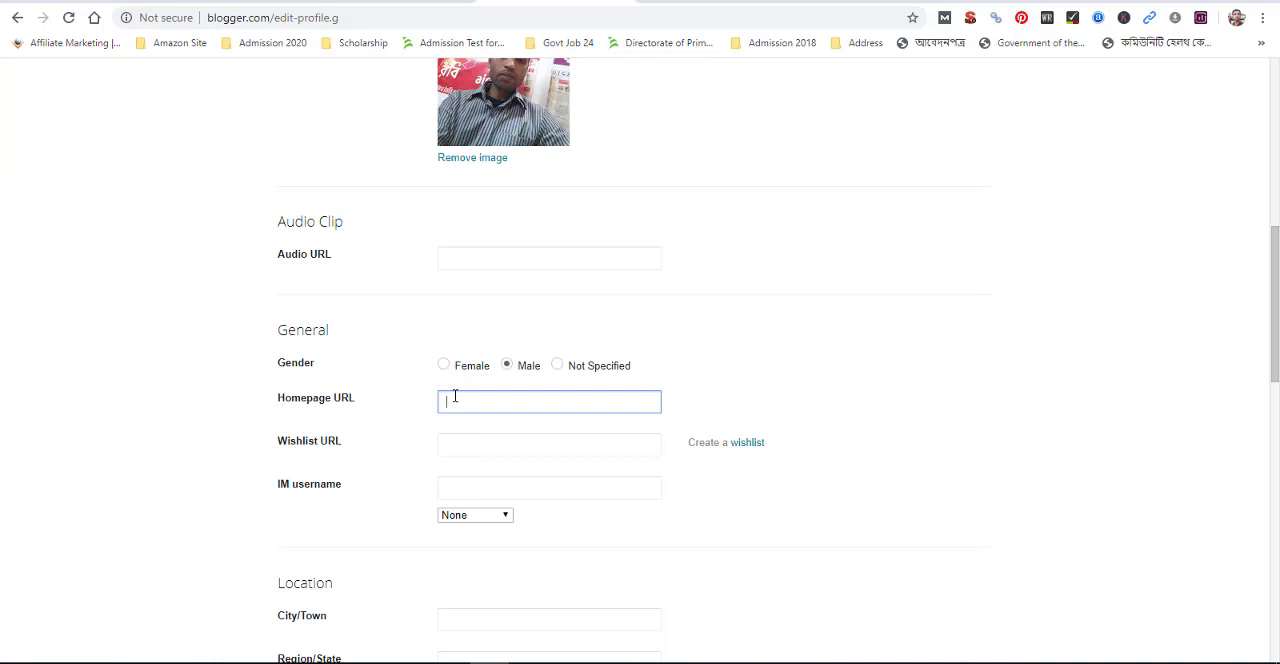
pyautogui.hotkey('ctrl', 'v')
pyautogui.click(468, 443)
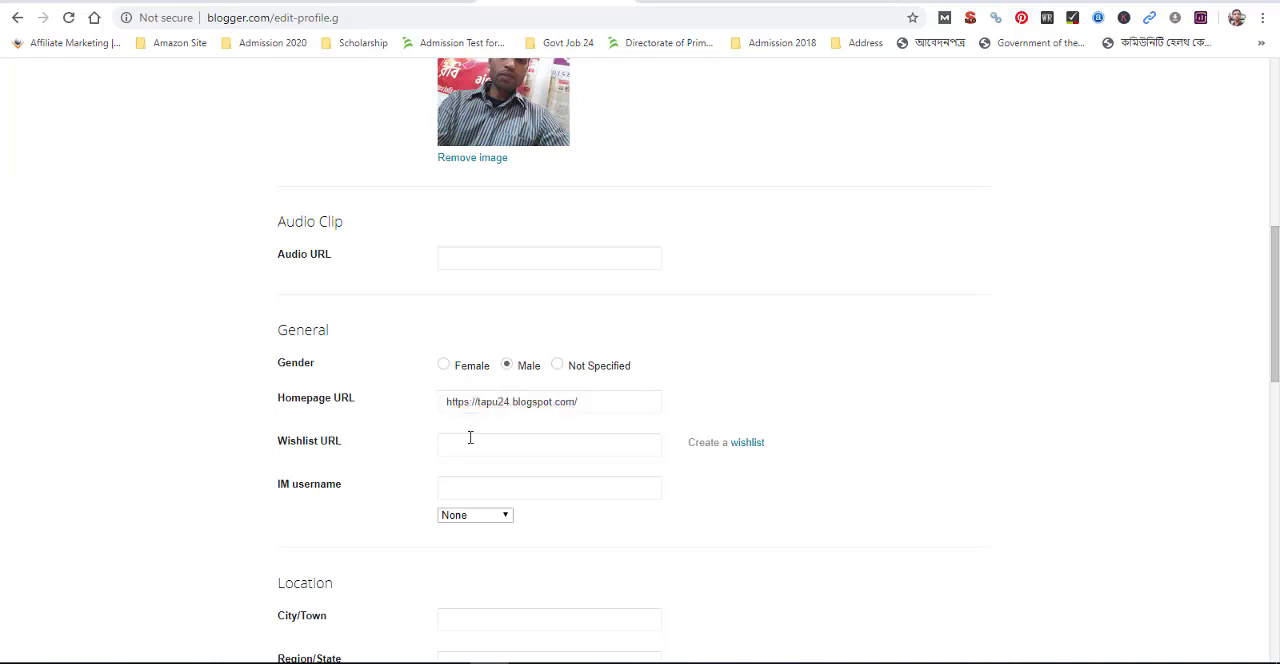
pyautogui.hotkey('ctrl', 'v')
pyautogui.click(390, 438)
pyautogui.scroll(-3, 405, 535)
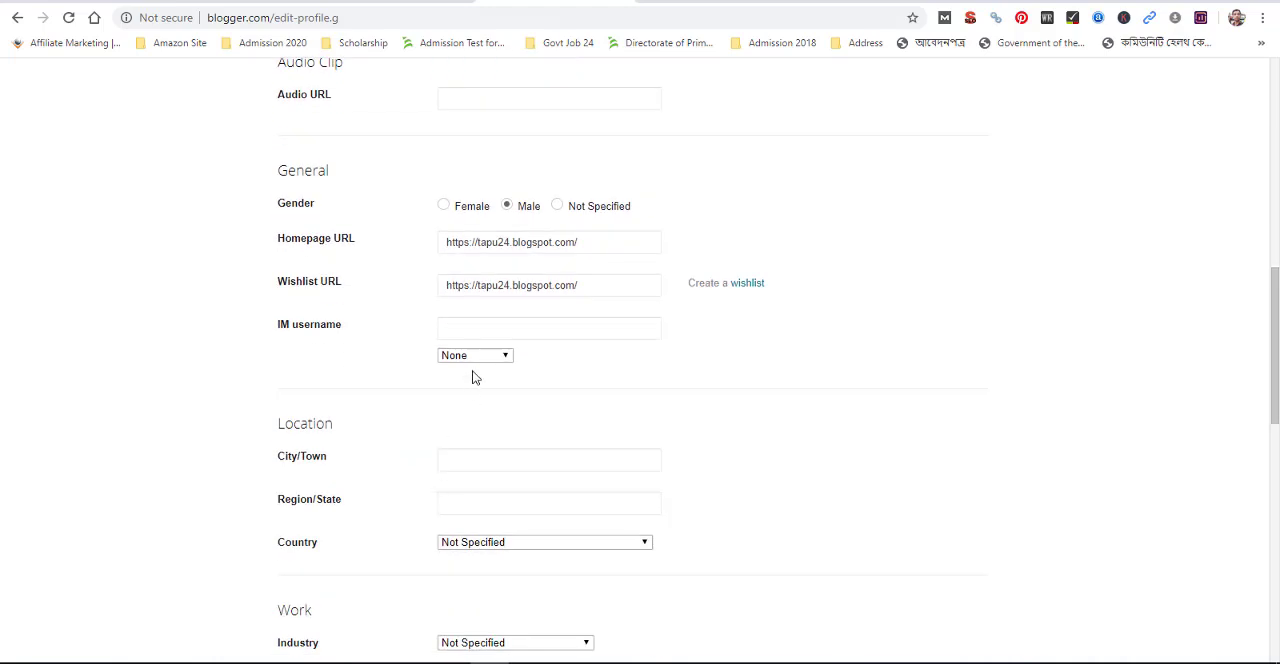
pyautogui.click(470, 357)
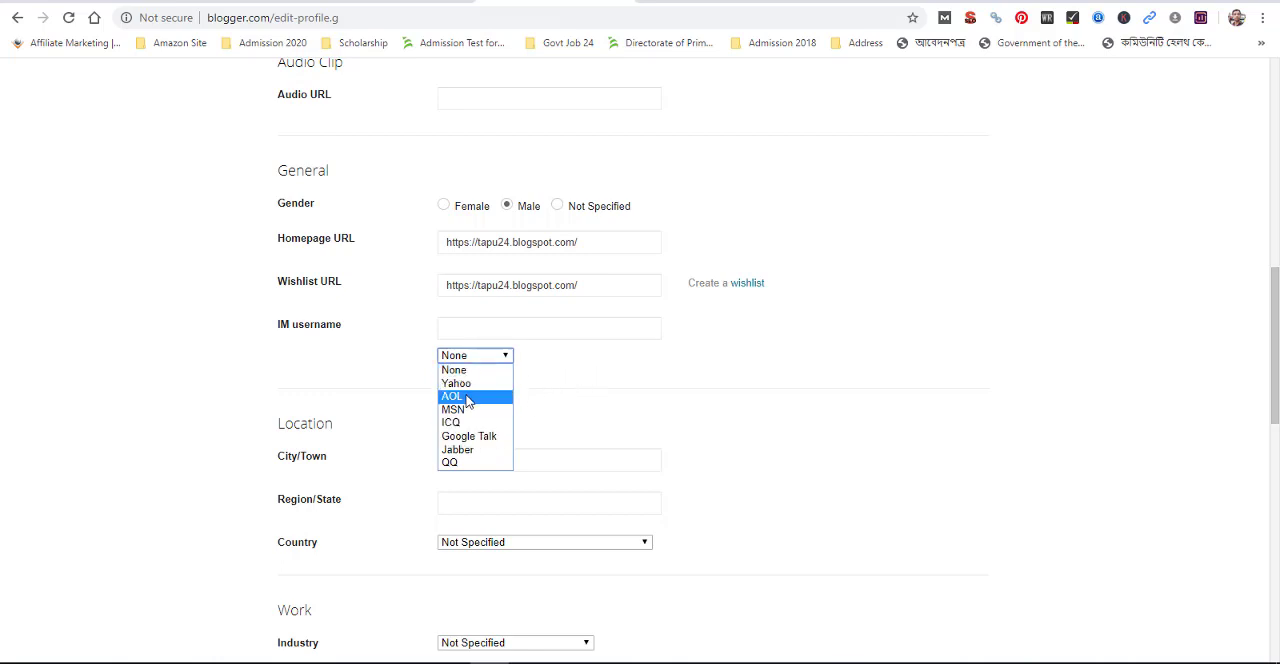
pyautogui.click(465, 446)
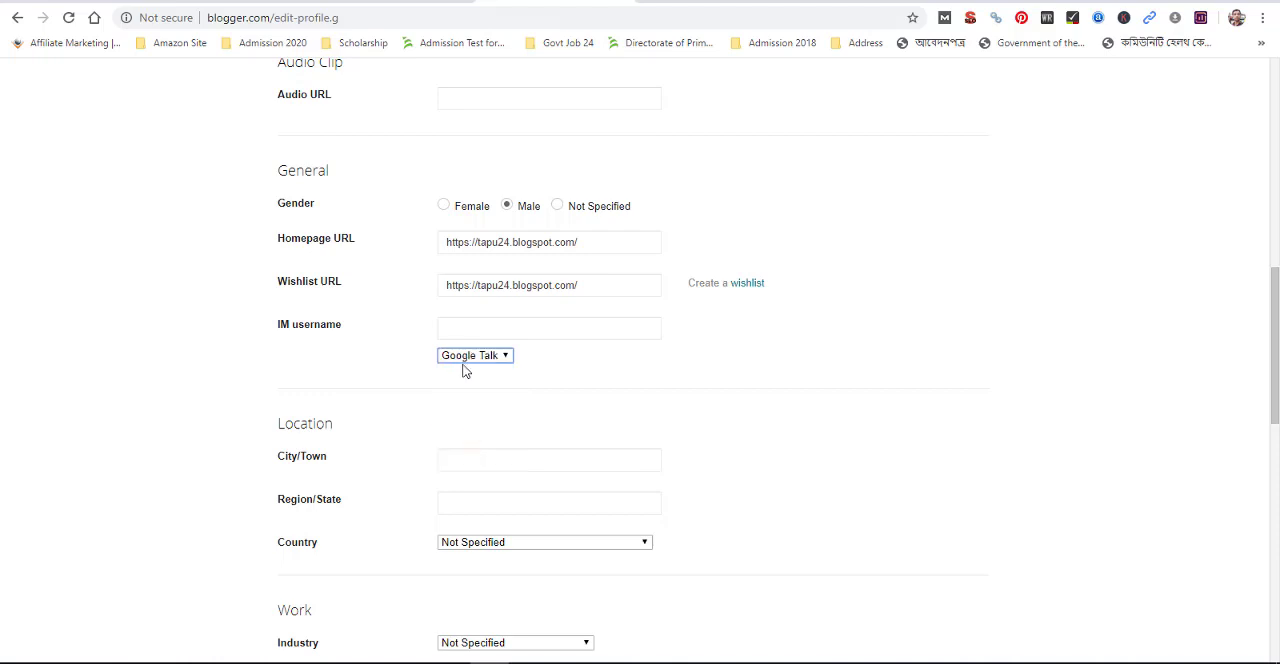
pyautogui.click(465, 357)
pyautogui.click(470, 375)
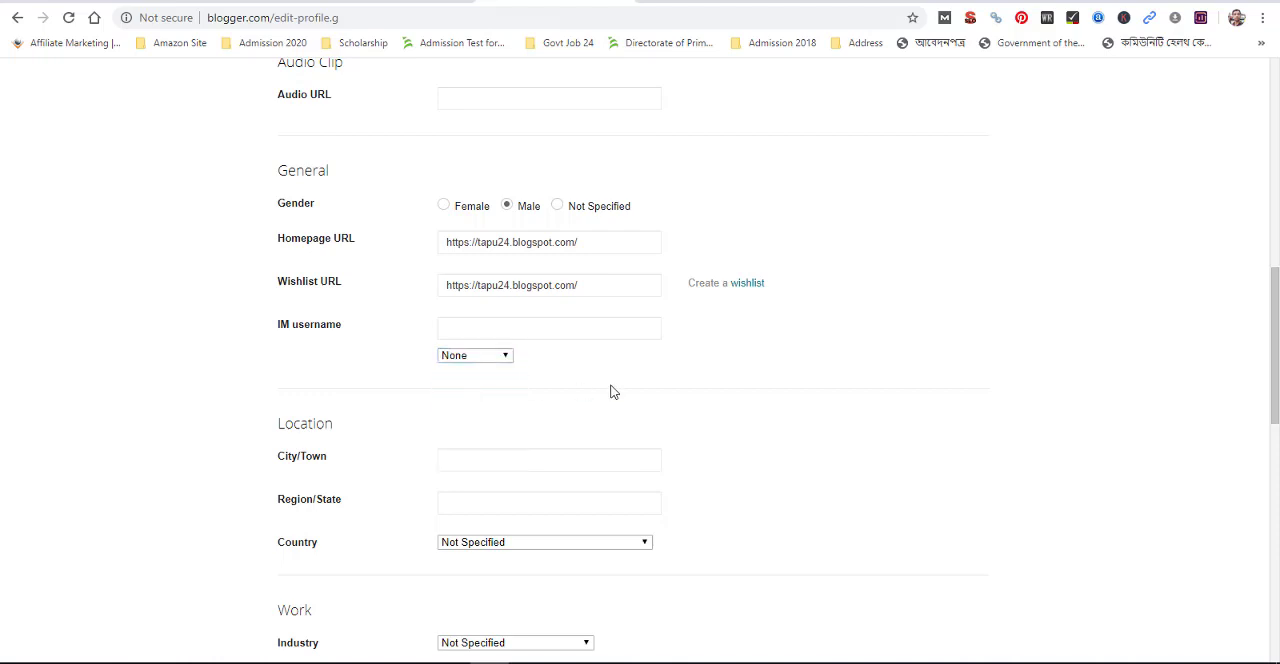
pyautogui.scroll(-1, 400, 440)
pyautogui.scroll(-1, 325, 415)
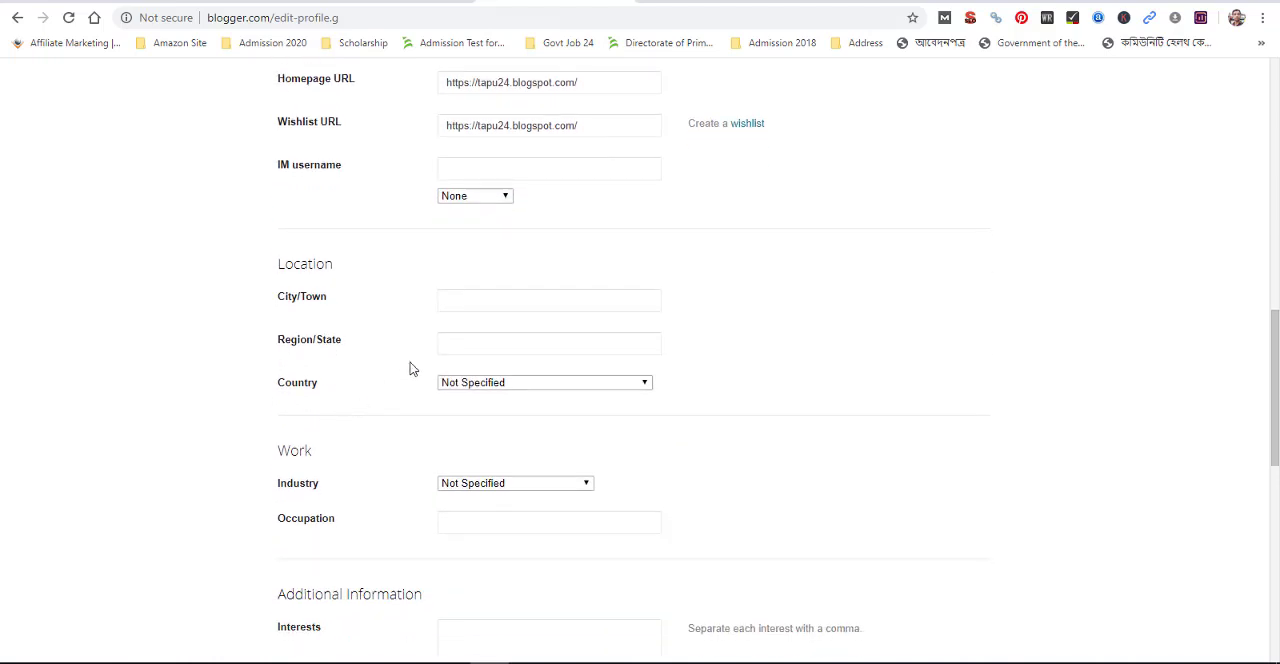
# Fill in the profile's location with city Gazipur, region Dhaka and country Bangladesh
pyautogui.click(478, 297)
pyautogui.click(478, 297)
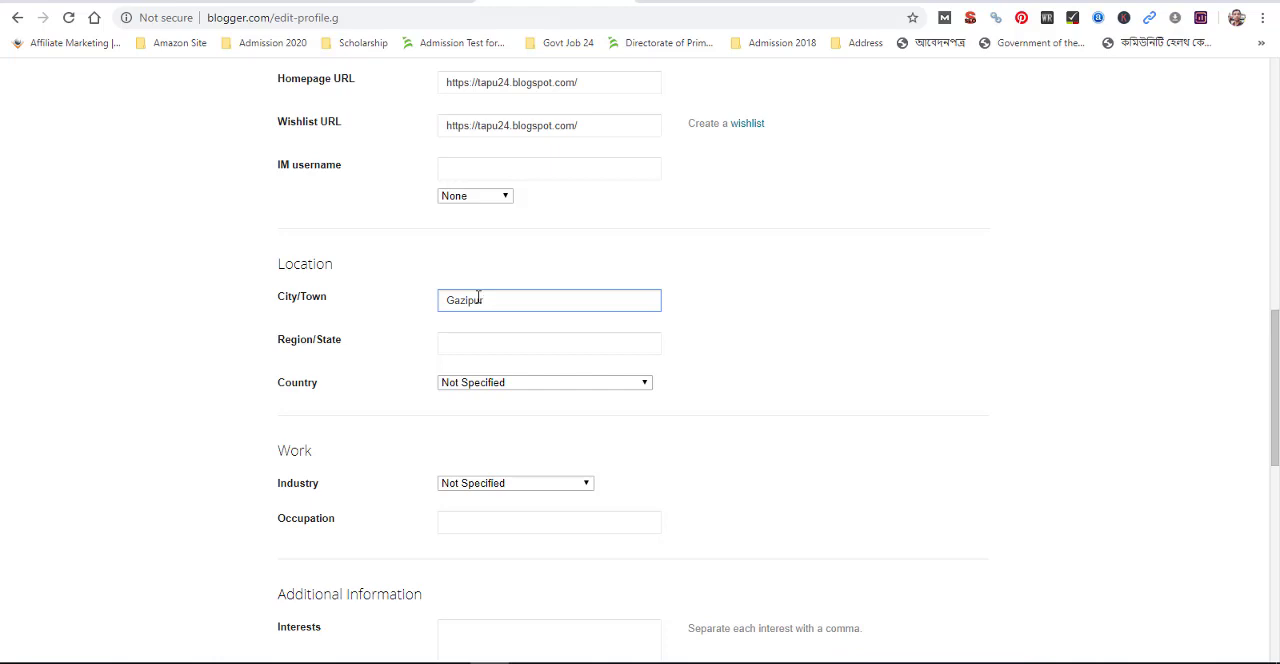
pyautogui.click(468, 346)
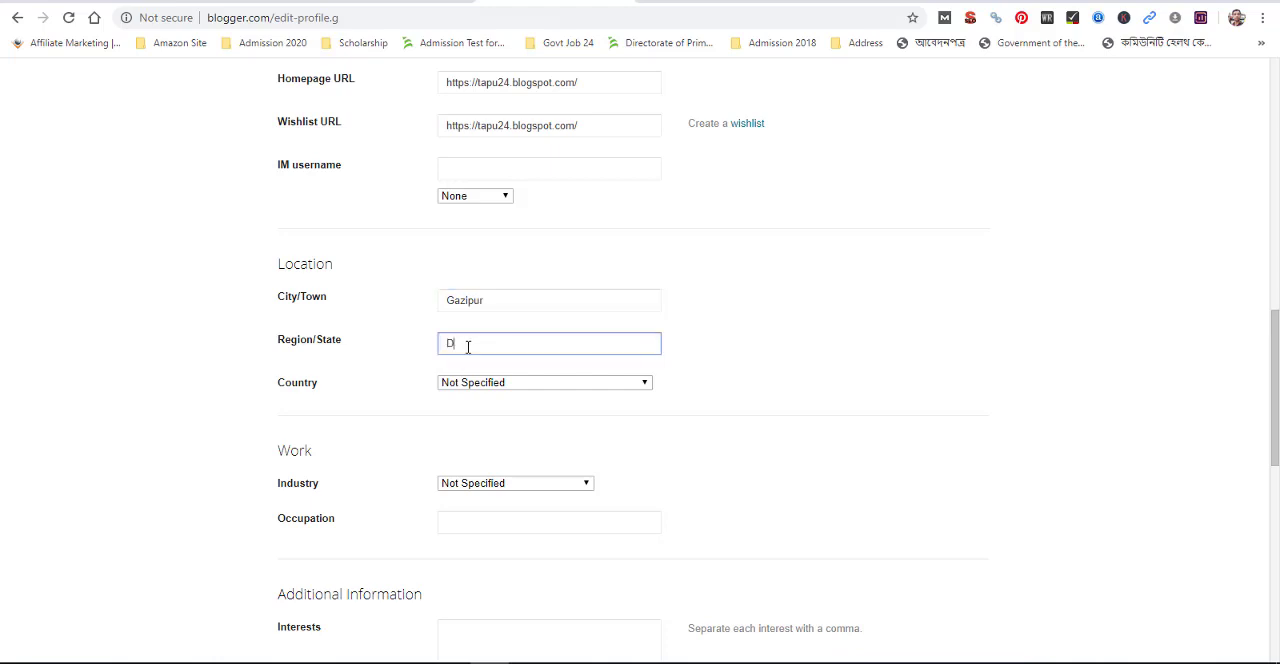
pyautogui.click(495, 384)
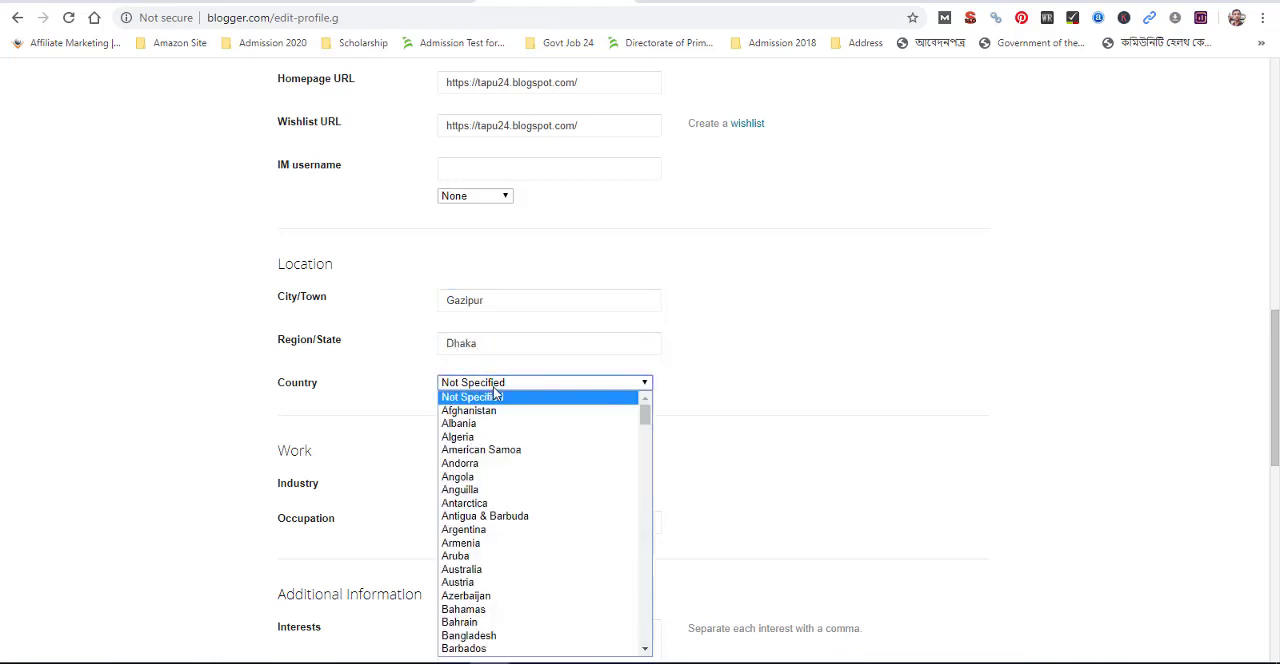
pyautogui.press('b')
pyautogui.press('Down')
pyautogui.press('Down')
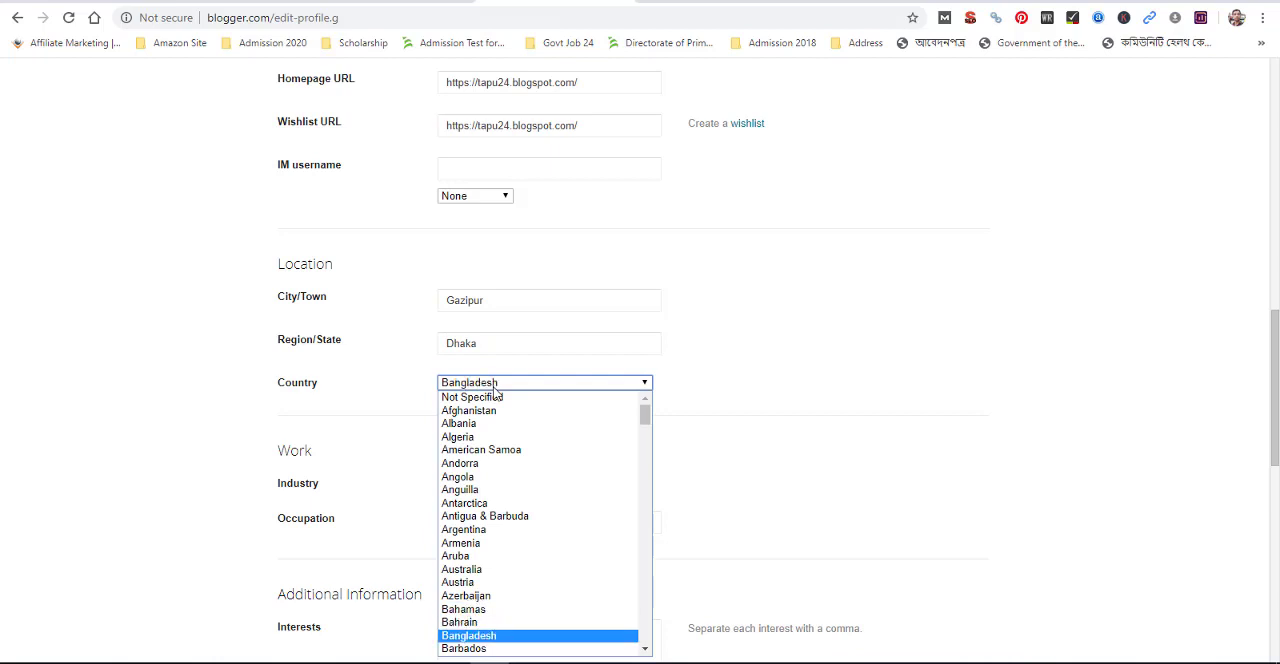
pyautogui.press('Return')
pyautogui.click(401, 385)
# Set the profile's work industry to Marketing
pyautogui.scroll(-1, 406, 389)
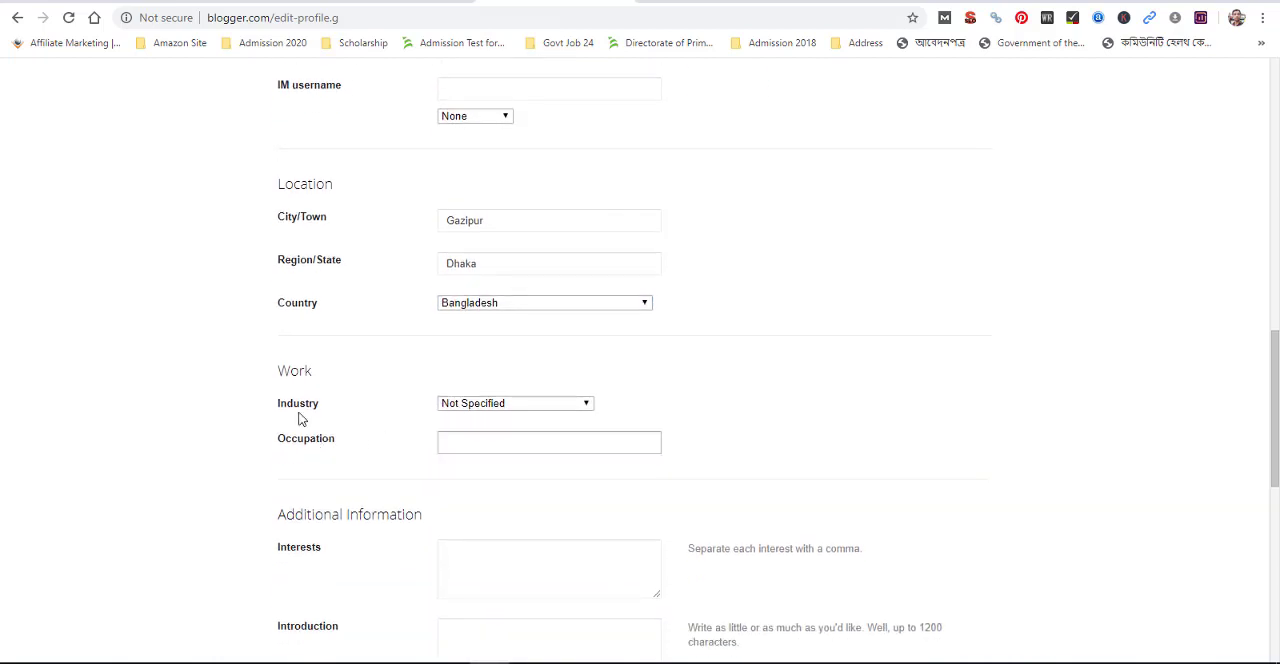
pyautogui.click(510, 403)
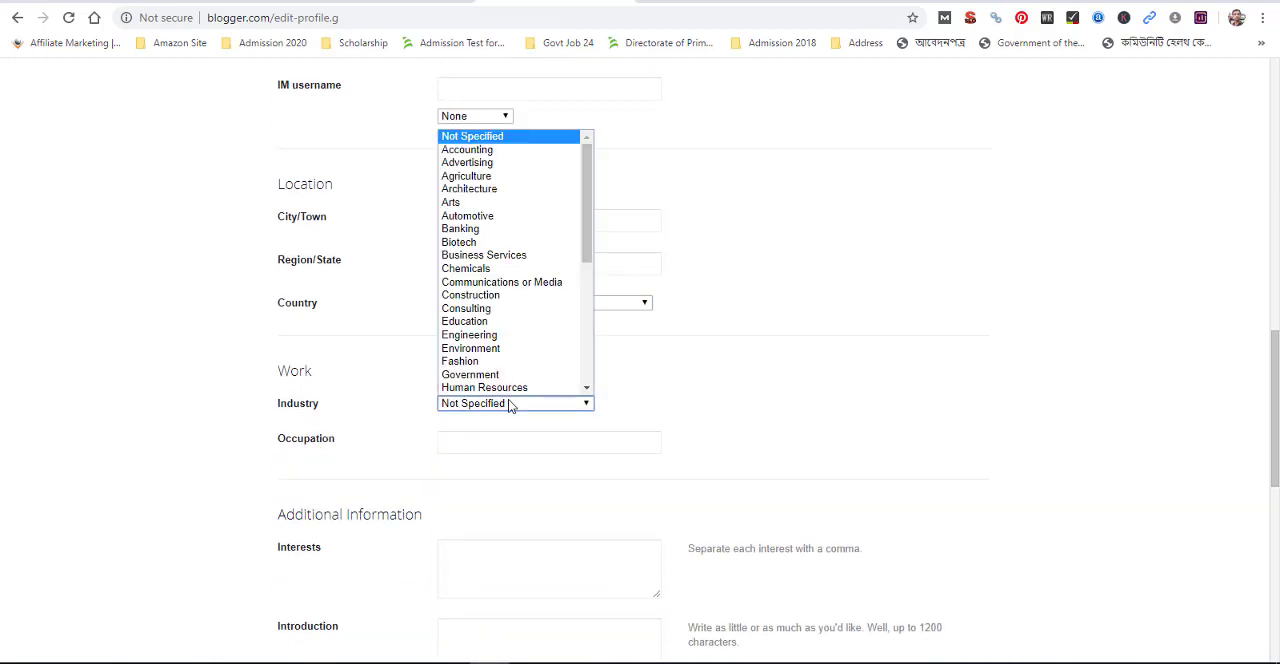
pyautogui.press('b')
pyautogui.press('b')
pyautogui.press('b')
pyautogui.press('b')
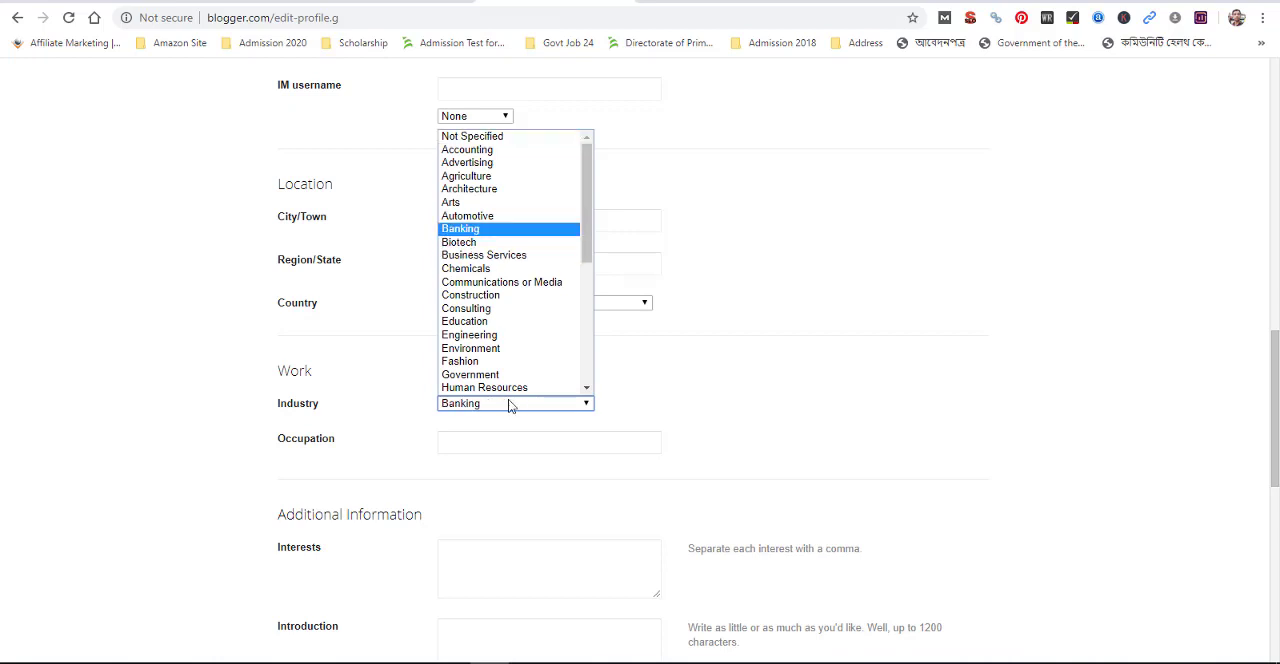
pyautogui.scroll(1, 448, 281)
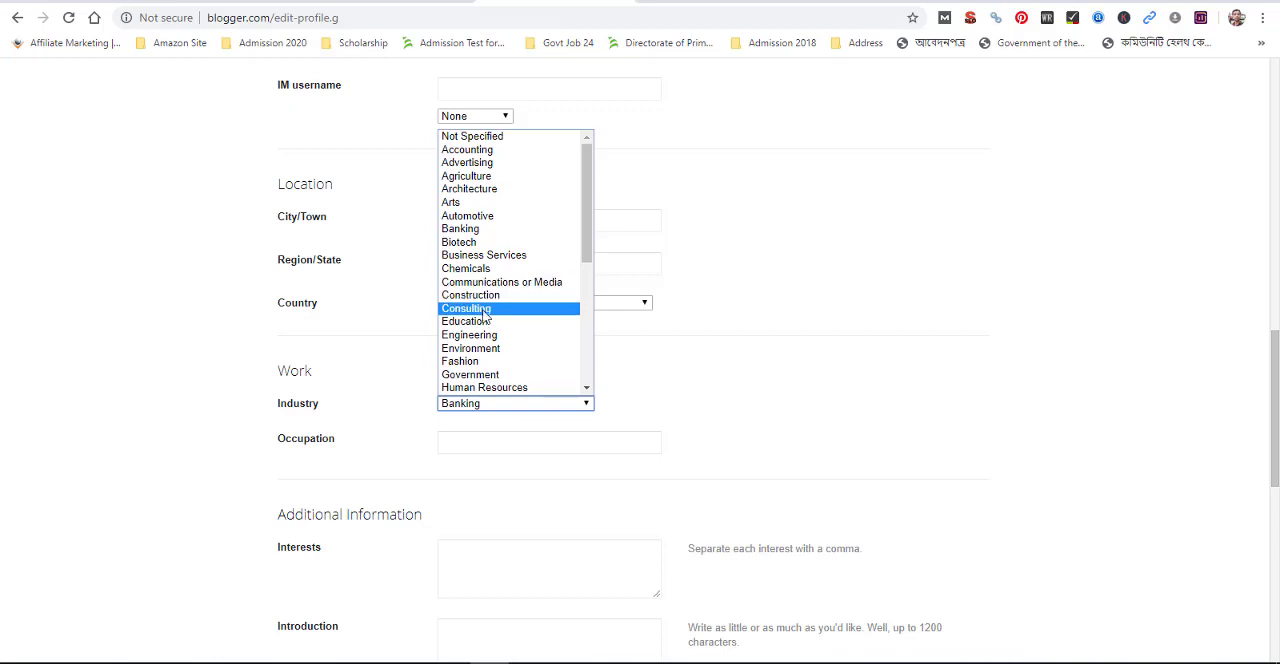
pyautogui.moveTo(588, 196); pyautogui.dragTo(578, 337)
pyautogui.scroll(2, 540, 300)
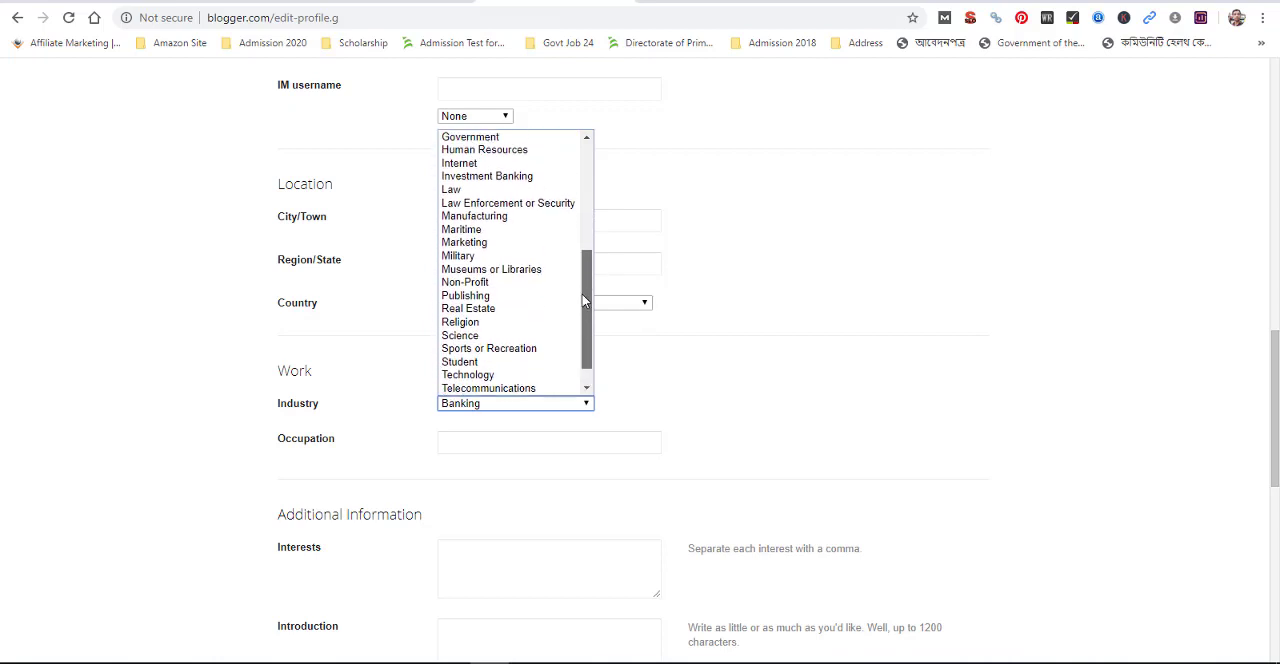
pyautogui.click(503, 260)
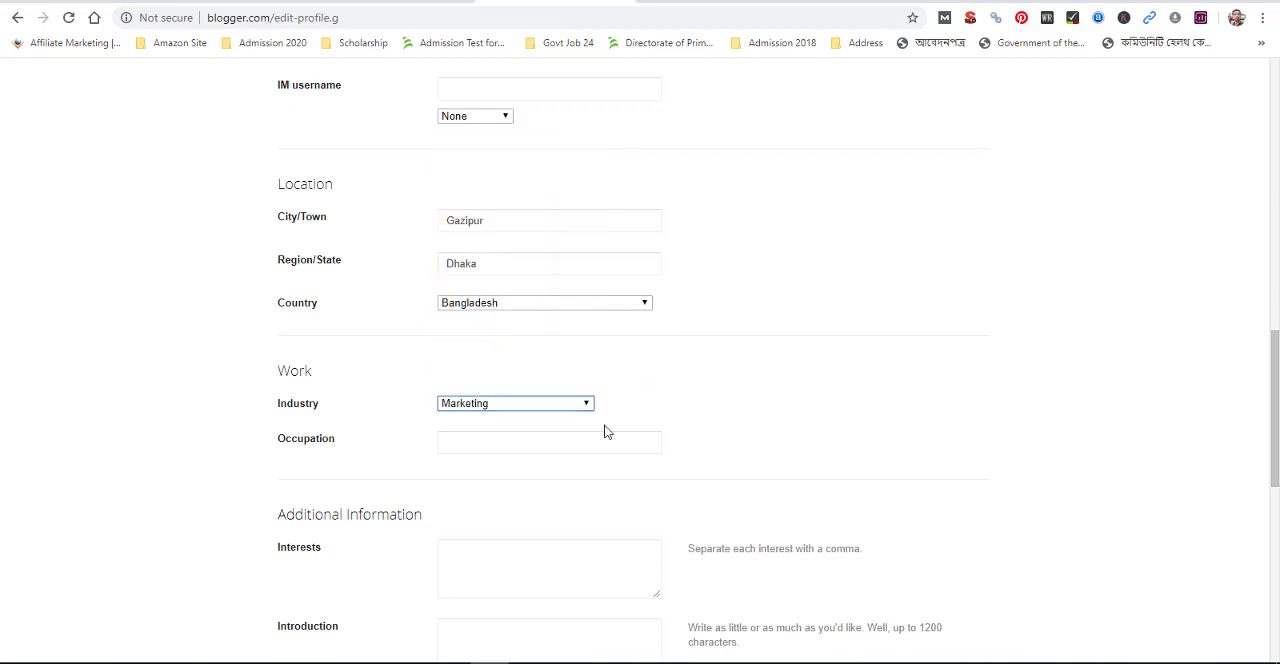
# Enter Social Media Marketer as the occupation and save the profile with the additional information fields left empty
pyautogui.click(478, 442)
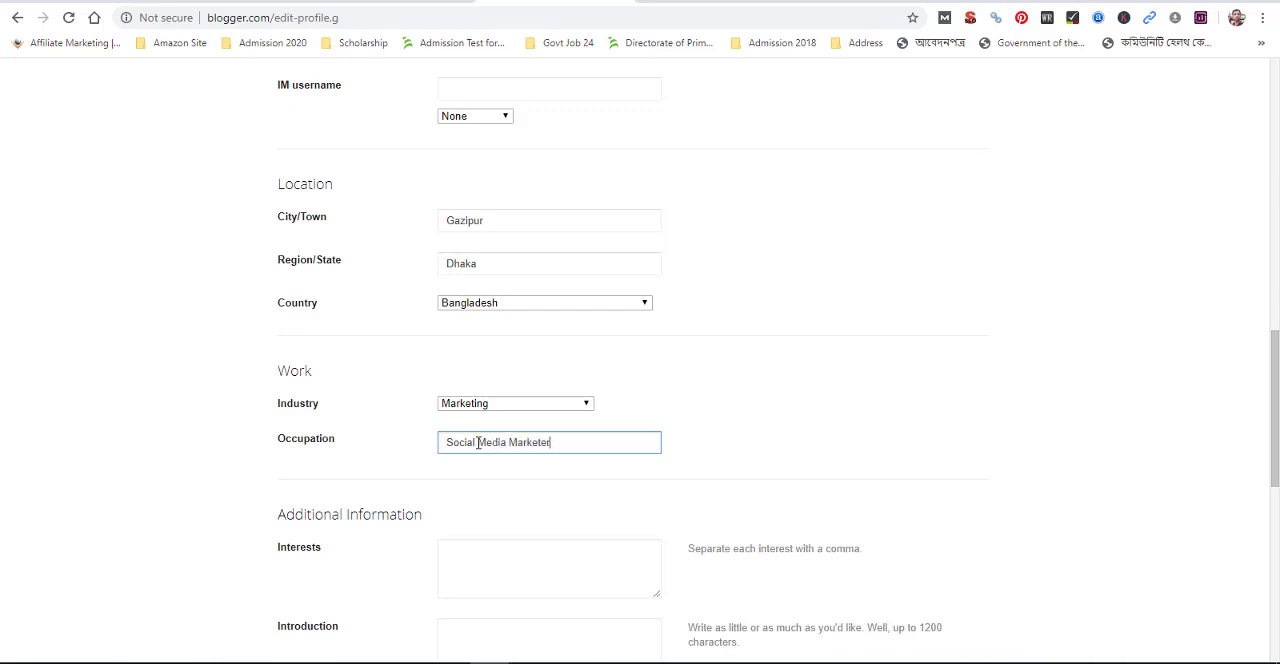
pyautogui.click(330, 466)
pyautogui.scroll(-3, 334, 470)
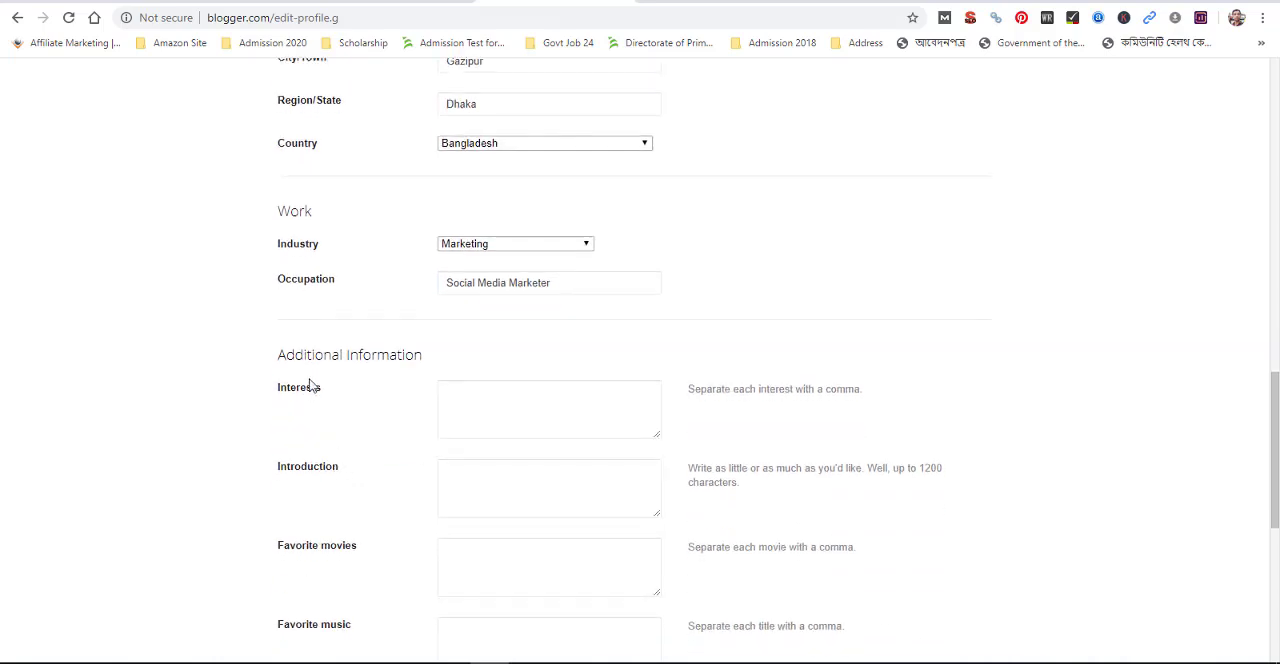
pyautogui.scroll(-3, 414, 423)
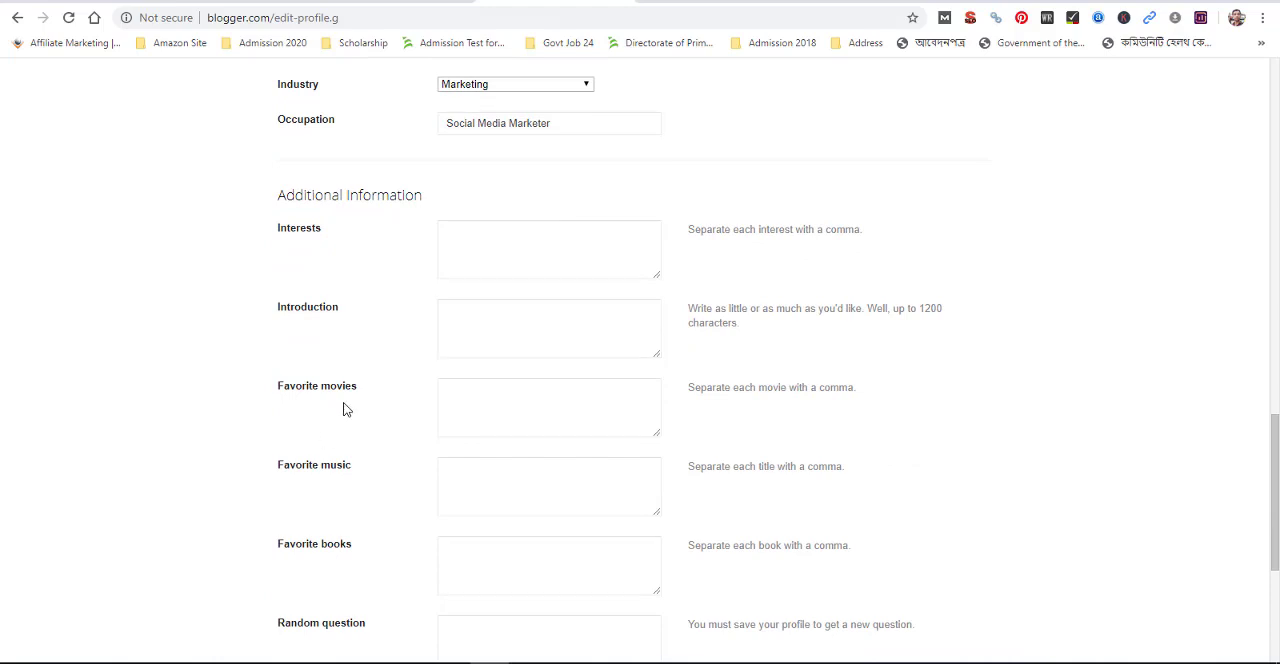
pyautogui.scroll(-3, 365, 531)
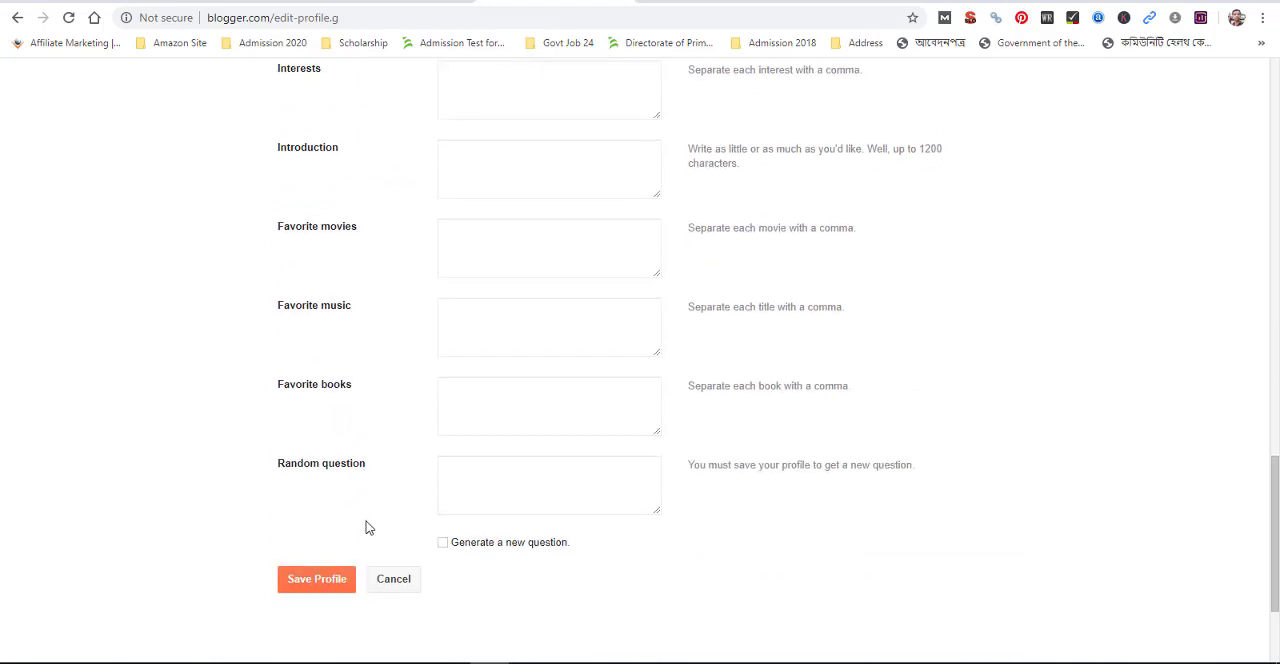
pyautogui.click(316, 588)
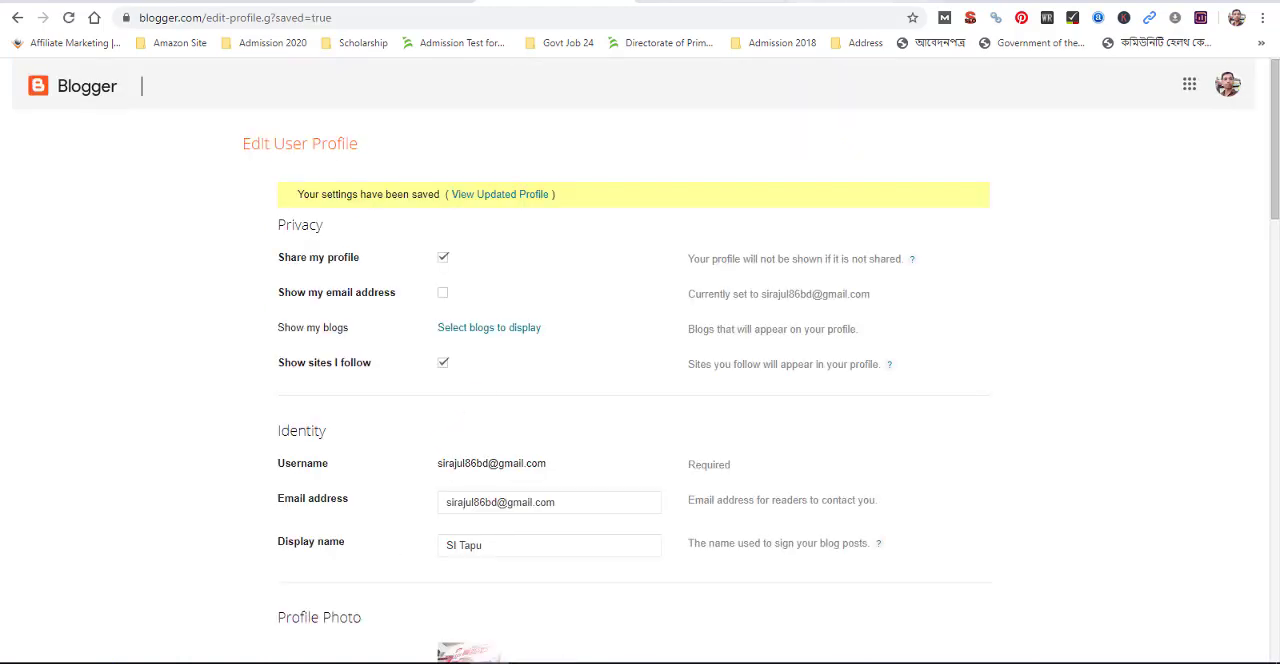
# Refresh the live blog and open the author's public profile to check the saved photo and details
pyautogui.click(712, 1)
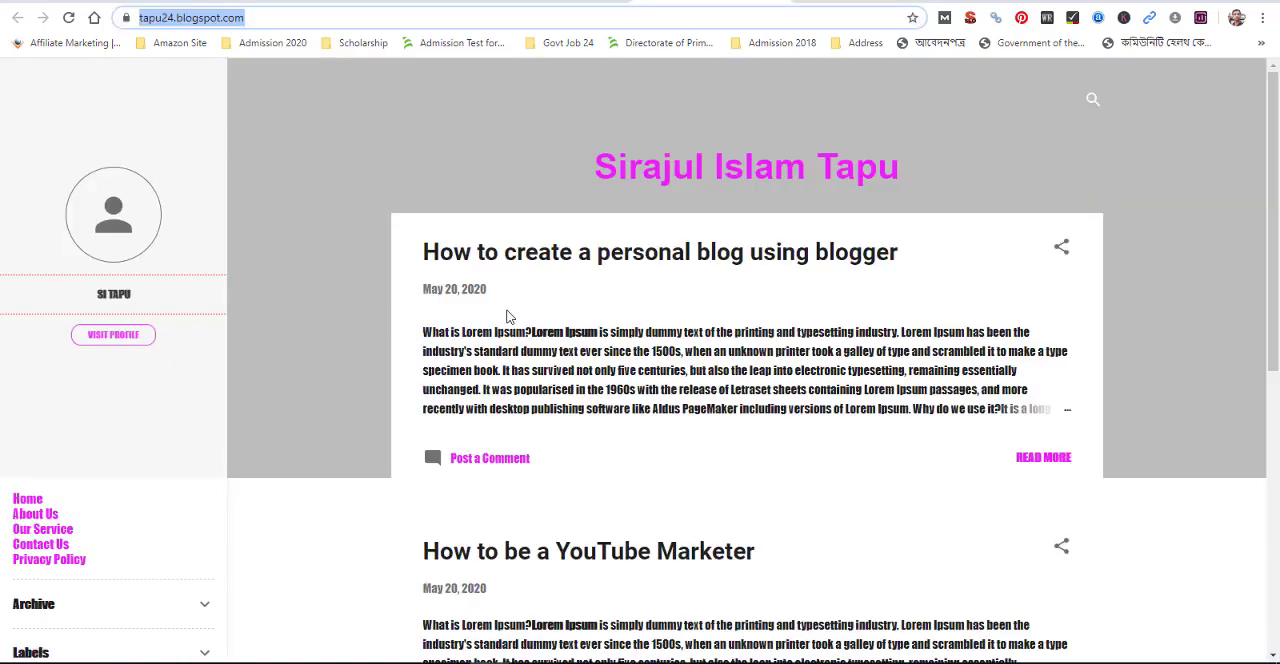
pyautogui.click(68, 18)
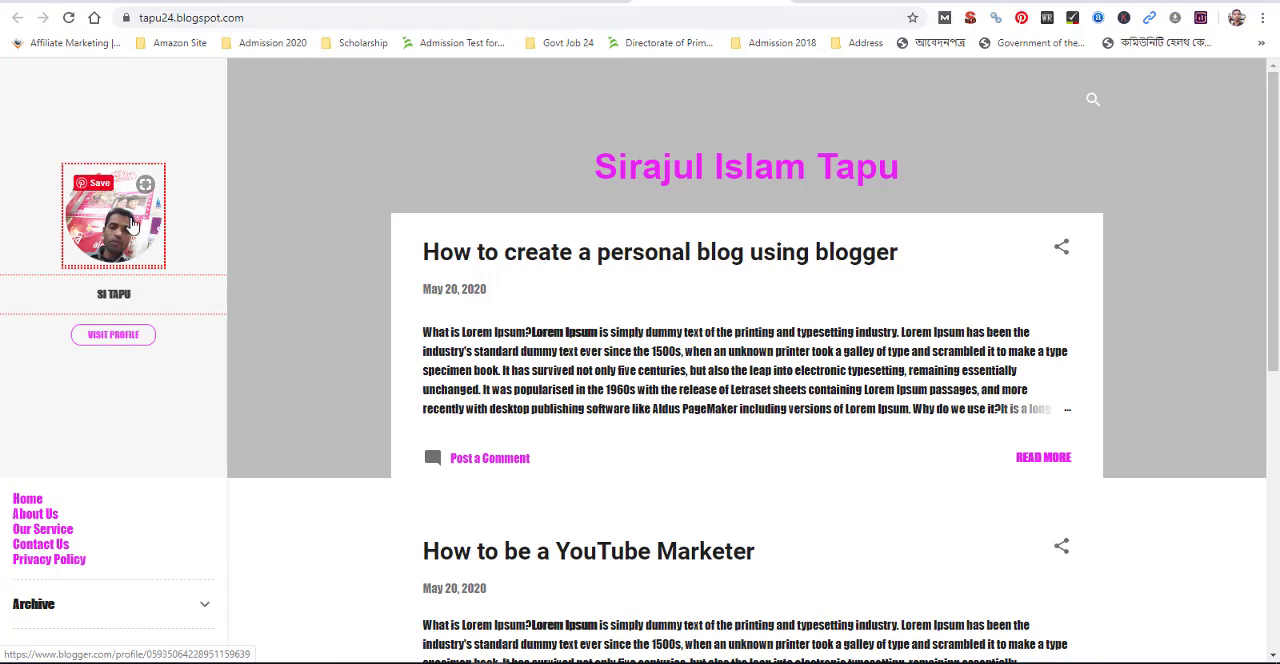
pyautogui.click(106, 341)
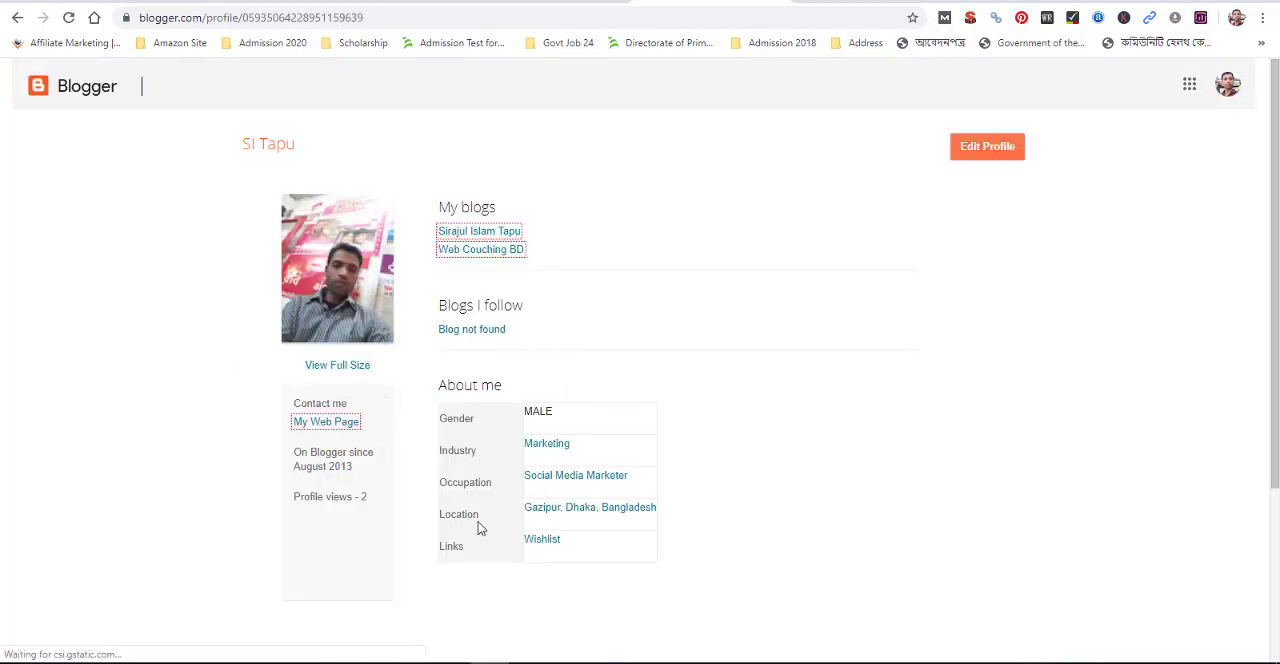
pyautogui.scroll(-2, 478, 520)
pyautogui.scroll(2, 485, 503)
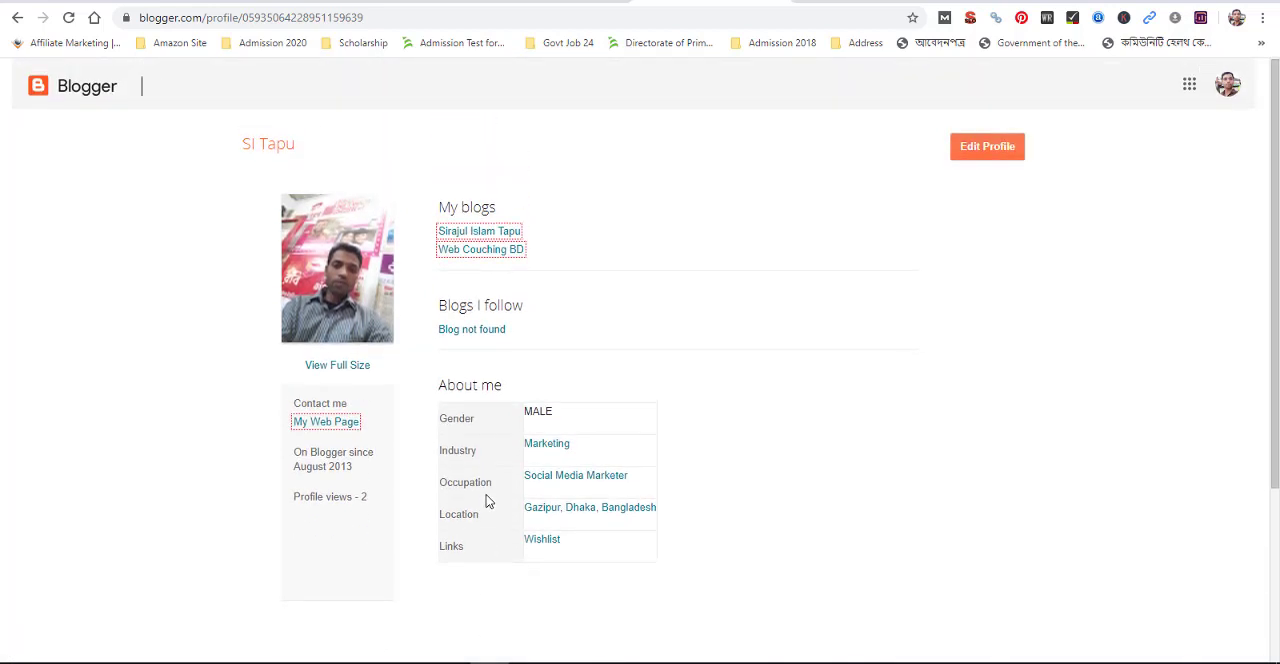
pyautogui.click(580, 1)
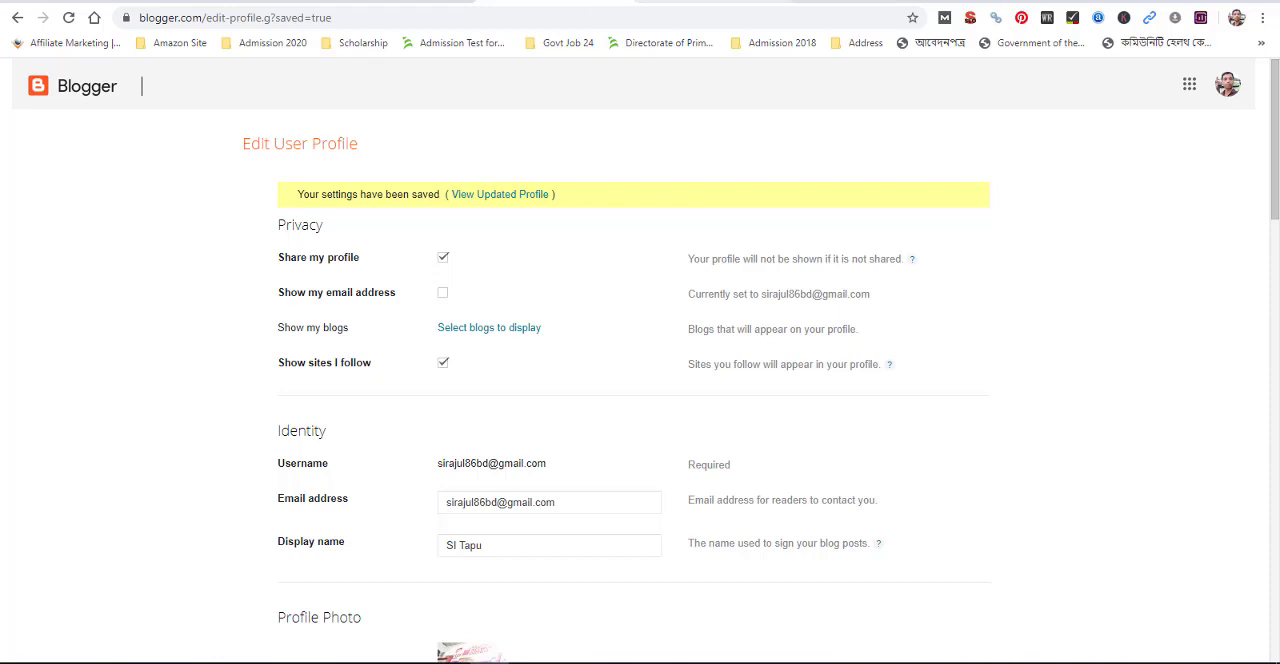
pyautogui.click(728, 2)
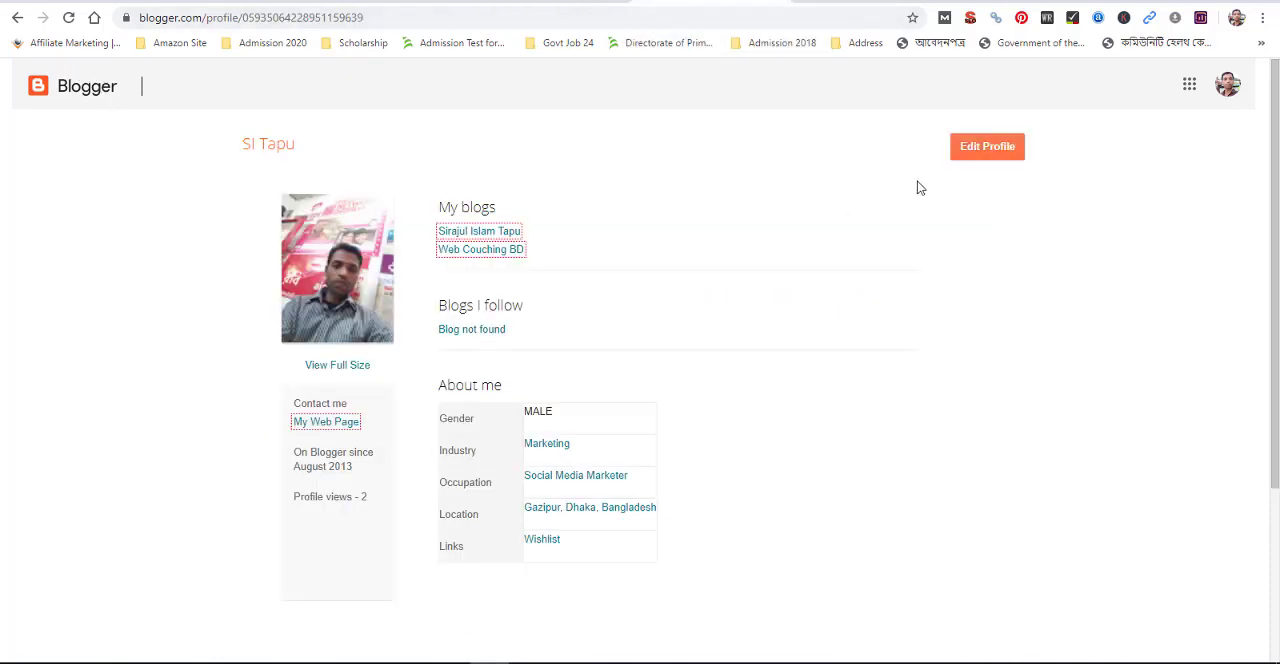
# View the live blog from the dashboard, reviewing its home page and the full post "How to create a personal blog using blogger"
pyautogui.click(798, 2)
pyautogui.click(430, 2)
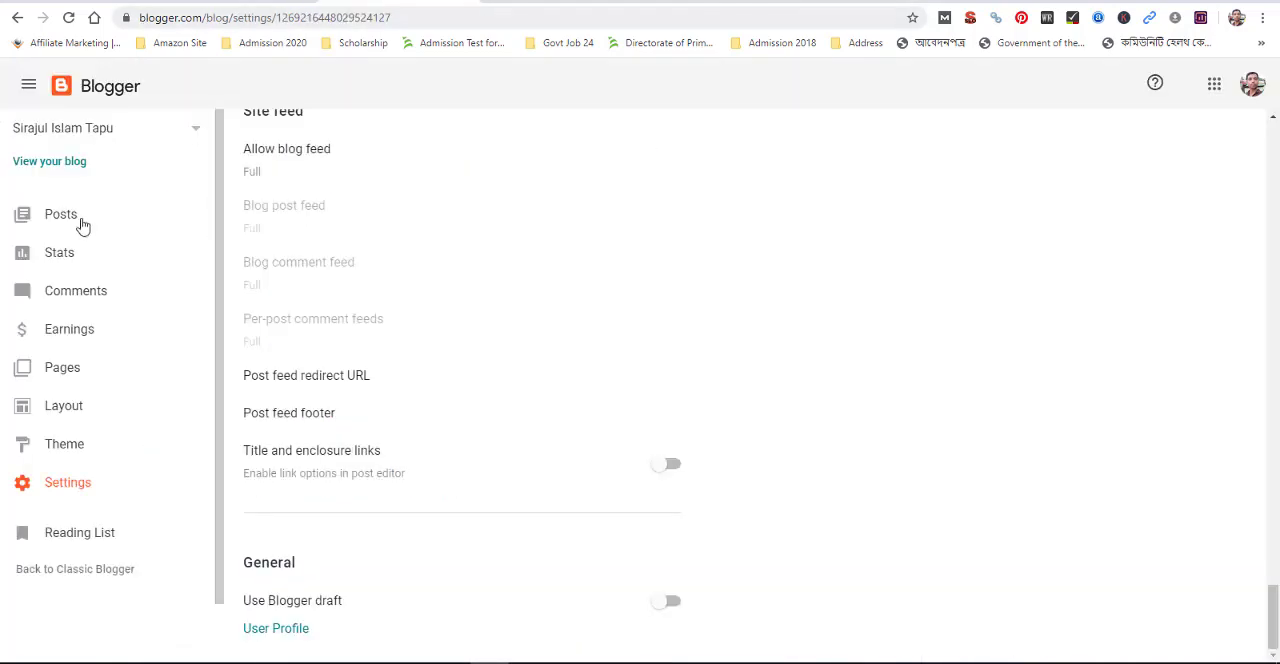
pyautogui.click(48, 161)
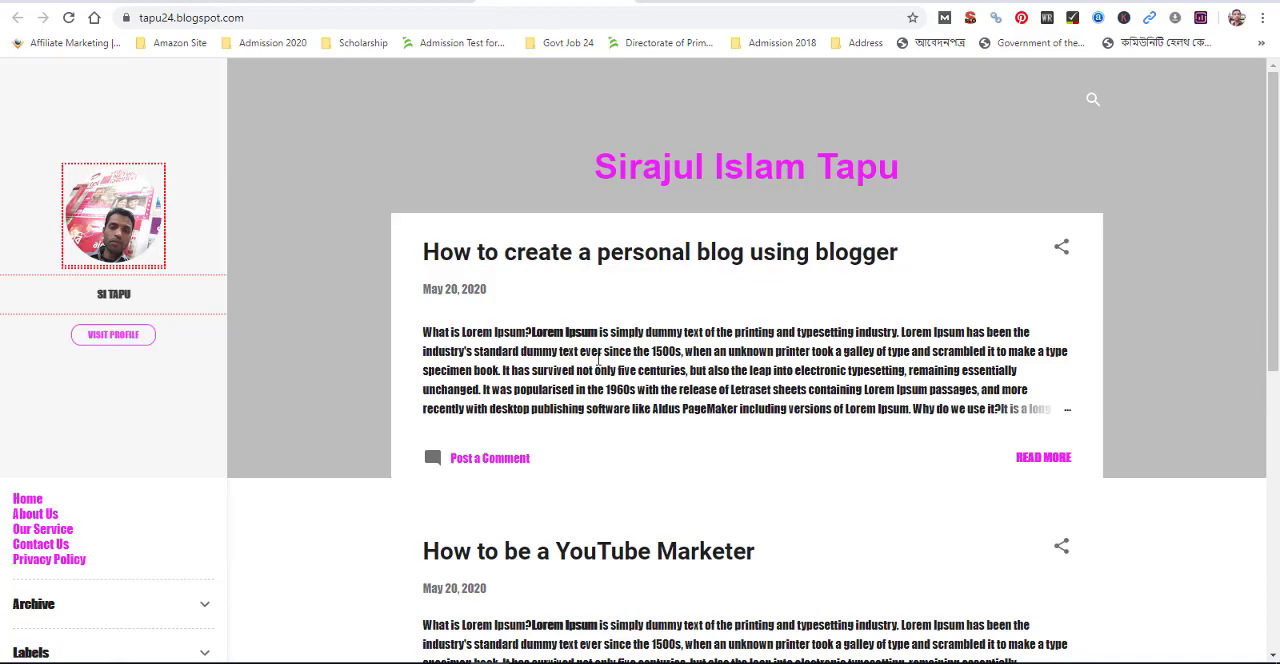
pyautogui.scroll(-6, 598, 364)
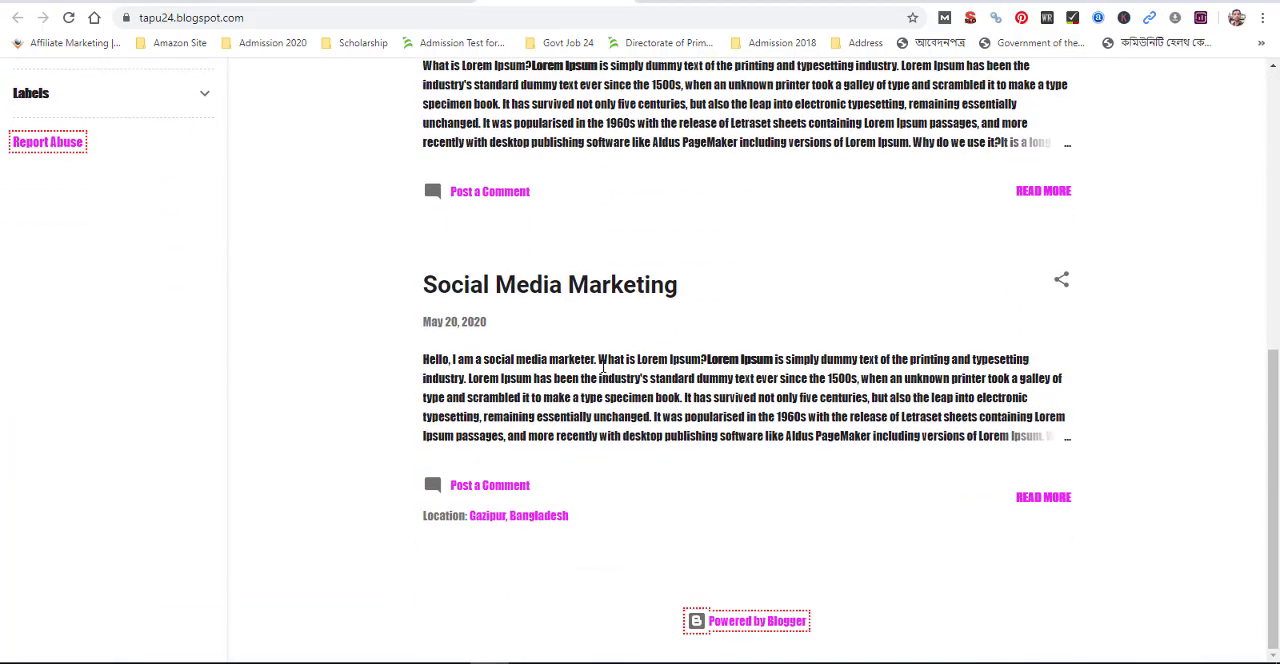
pyautogui.scroll(8, 607, 390)
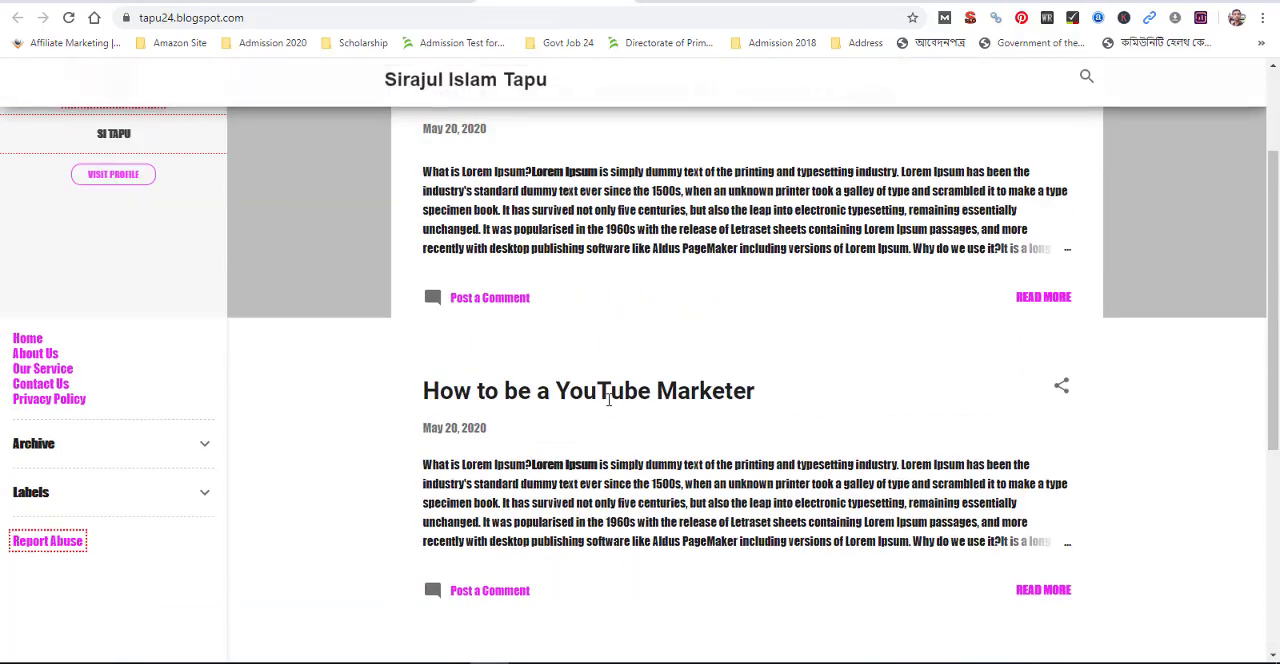
pyautogui.moveTo(481, 352); pyautogui.dragTo(637, 372)
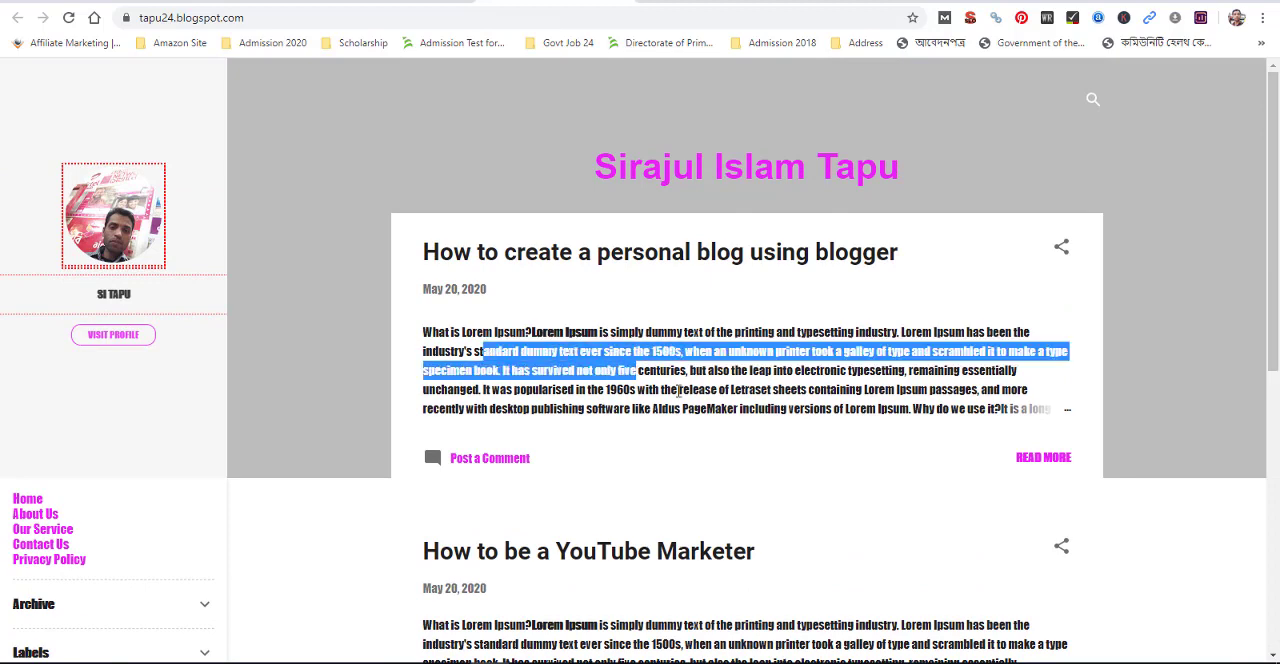
pyautogui.click(682, 391)
pyautogui.moveTo(425, 335); pyautogui.dragTo(1041, 420)
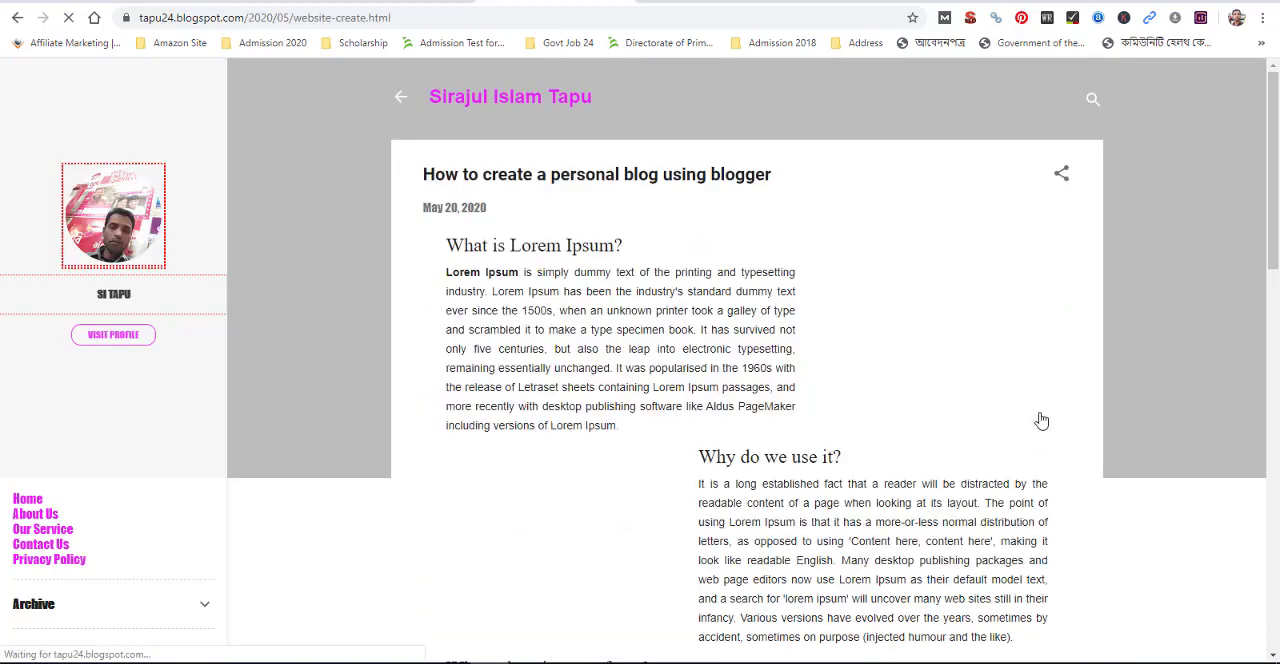
pyautogui.scroll(-15, 613, 403)
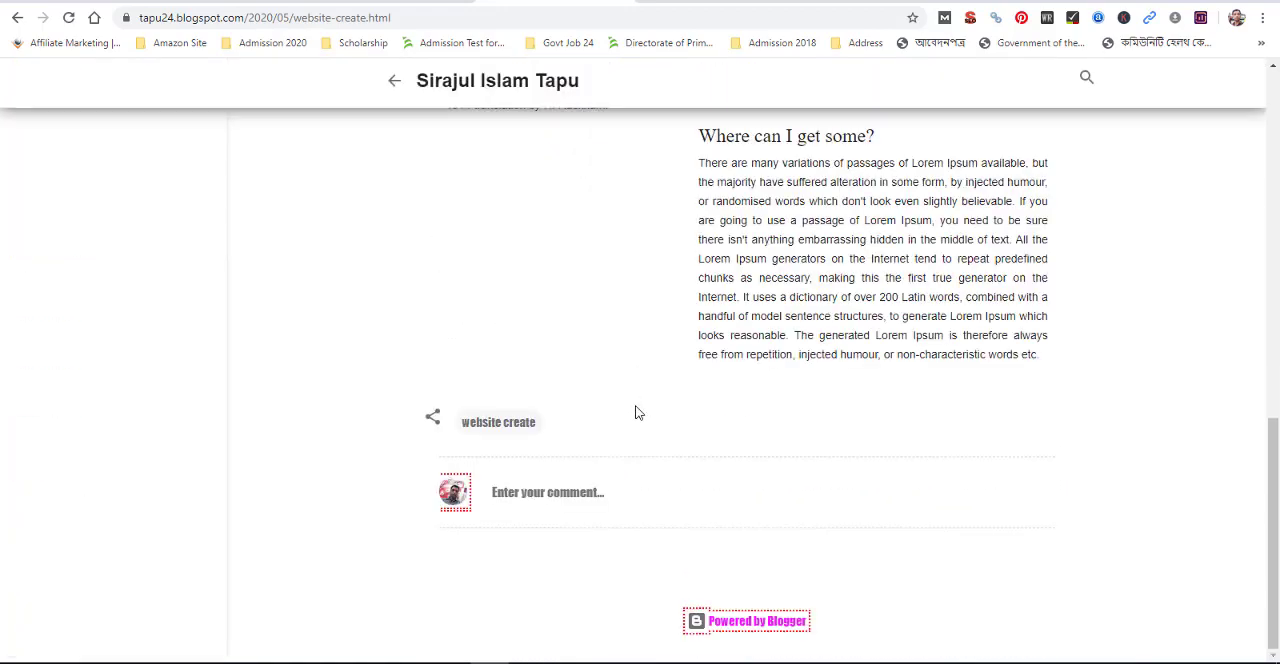
pyautogui.scroll(15, 636, 412)
# Return to the blog dashboard, look over the Theme and Settings pages, and open the customizer for the Contempo Light theme
pyautogui.click(396, 1)
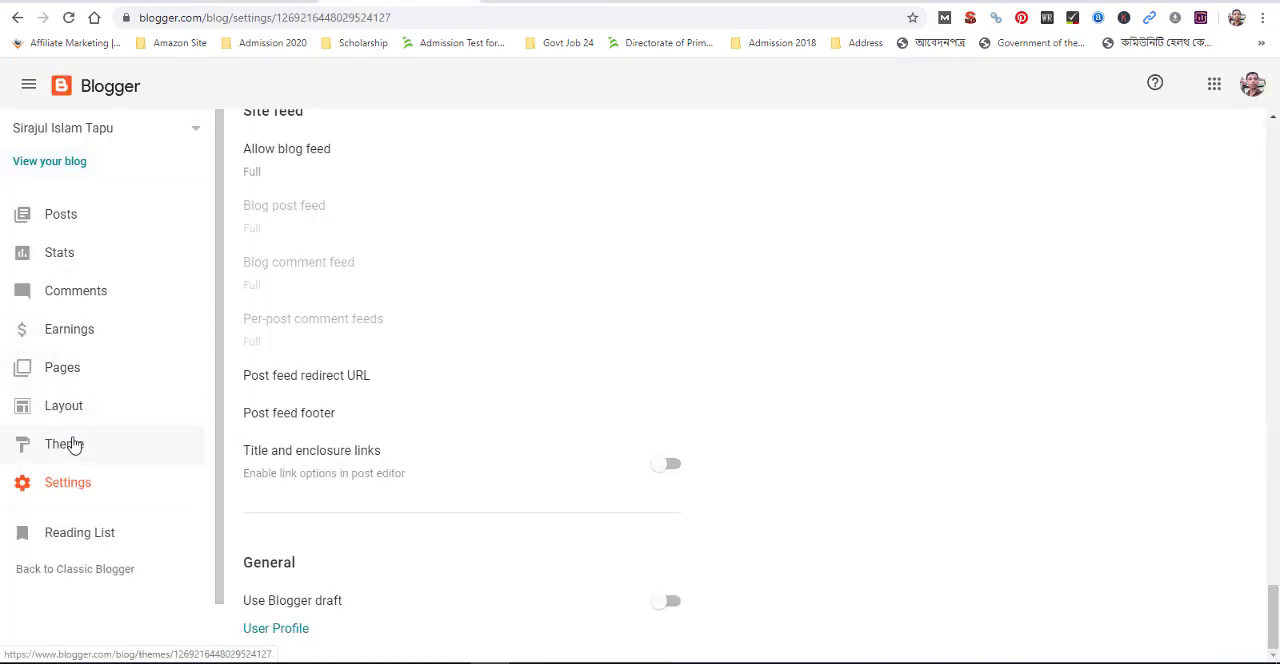
pyautogui.click(81, 447)
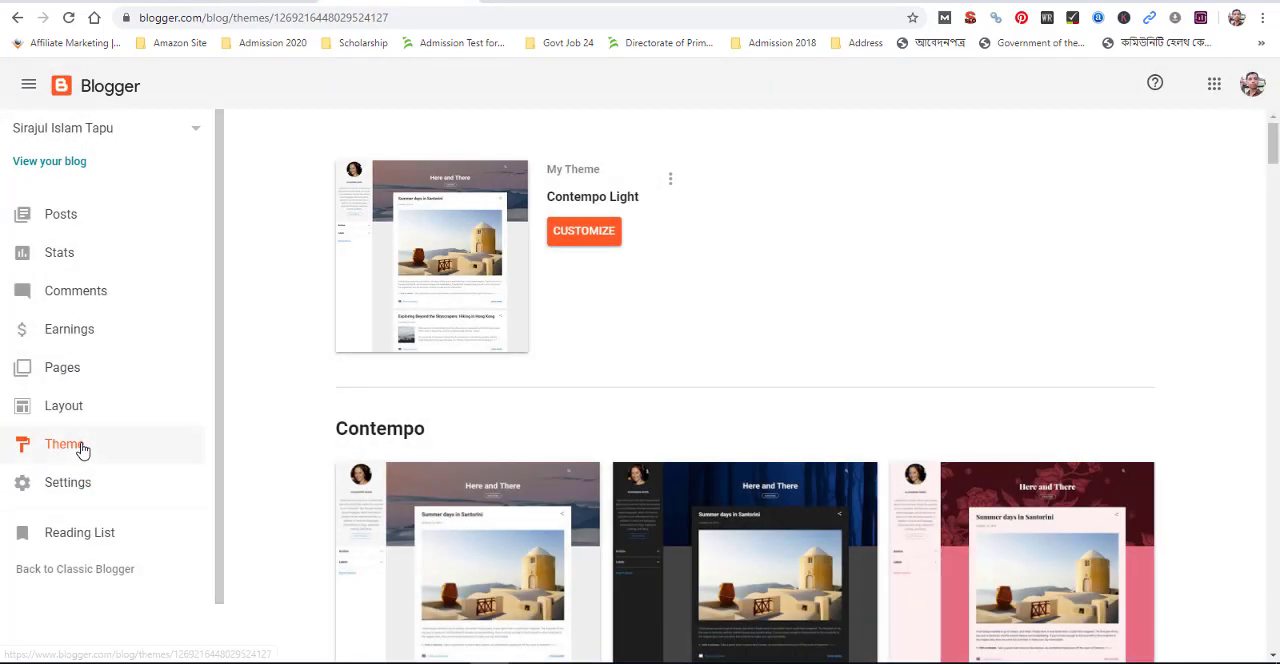
pyautogui.click(81, 484)
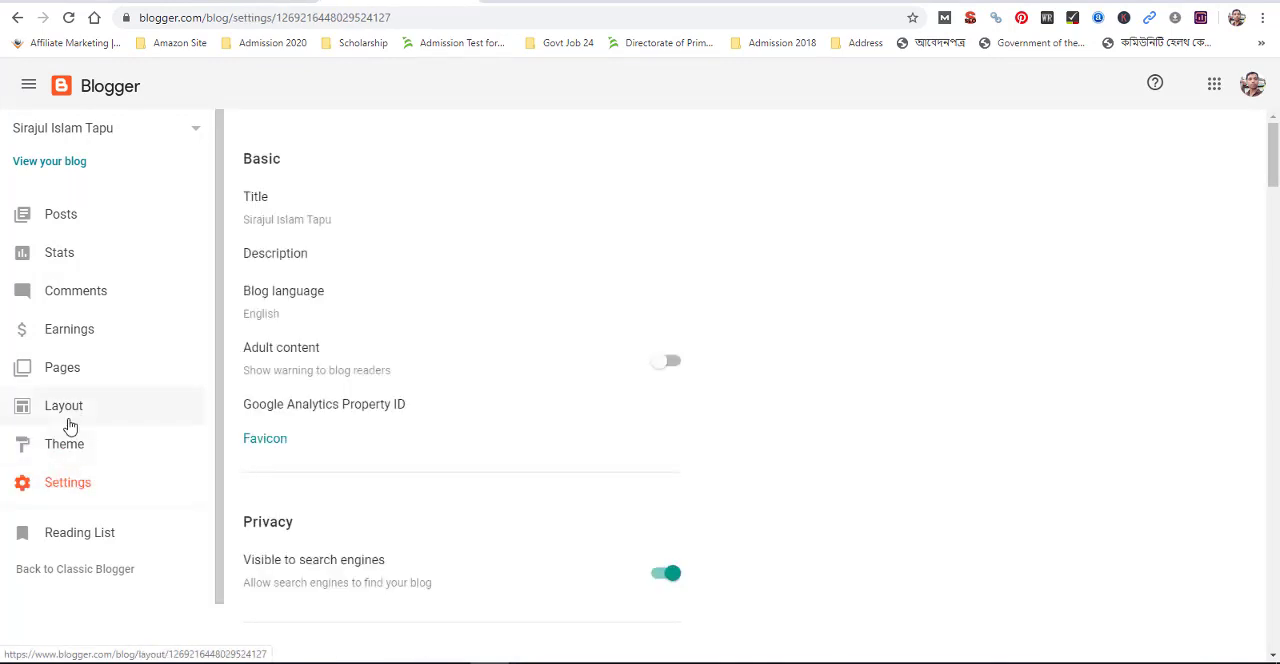
pyautogui.click(73, 452)
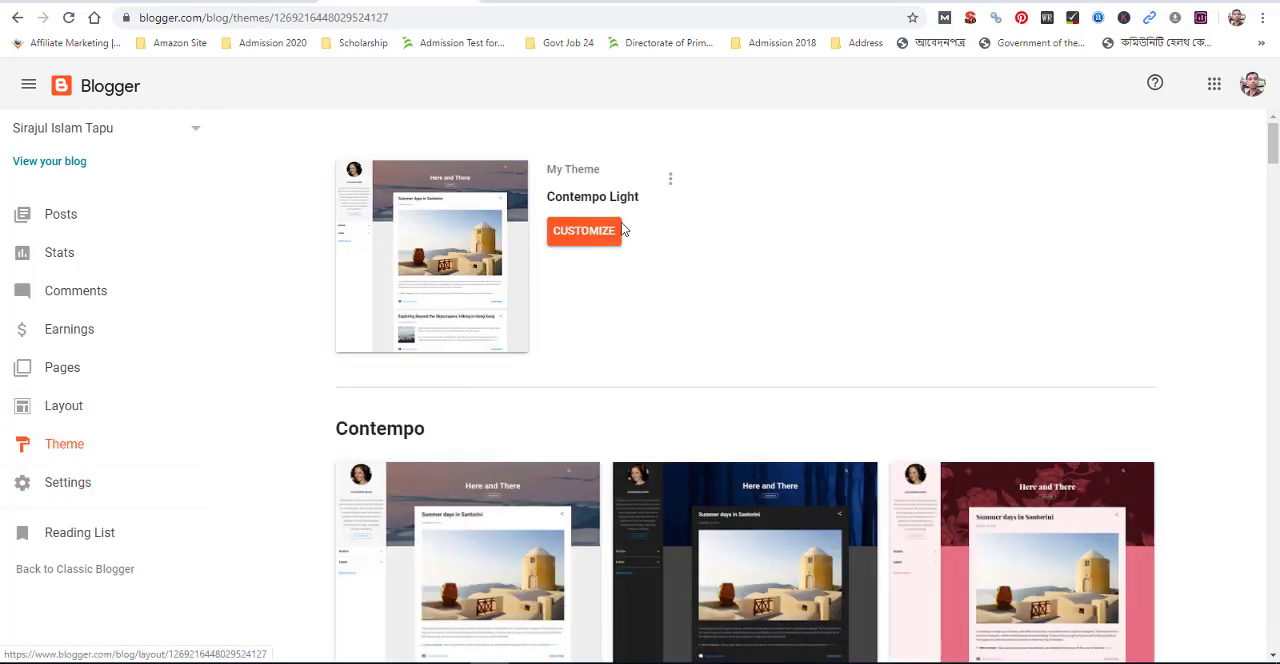
pyautogui.click(588, 231)
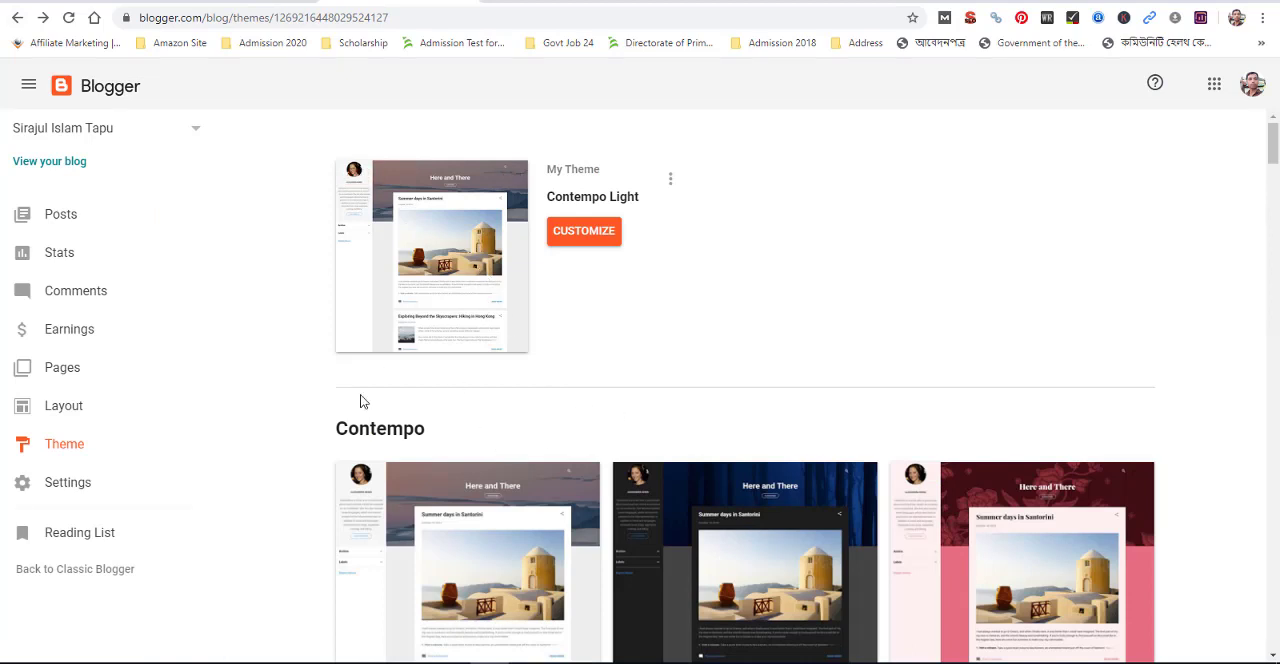
# Browse the theme gallery and apply the Notable Dracula theme to the blog
pyautogui.scroll(-1, 434, 541)
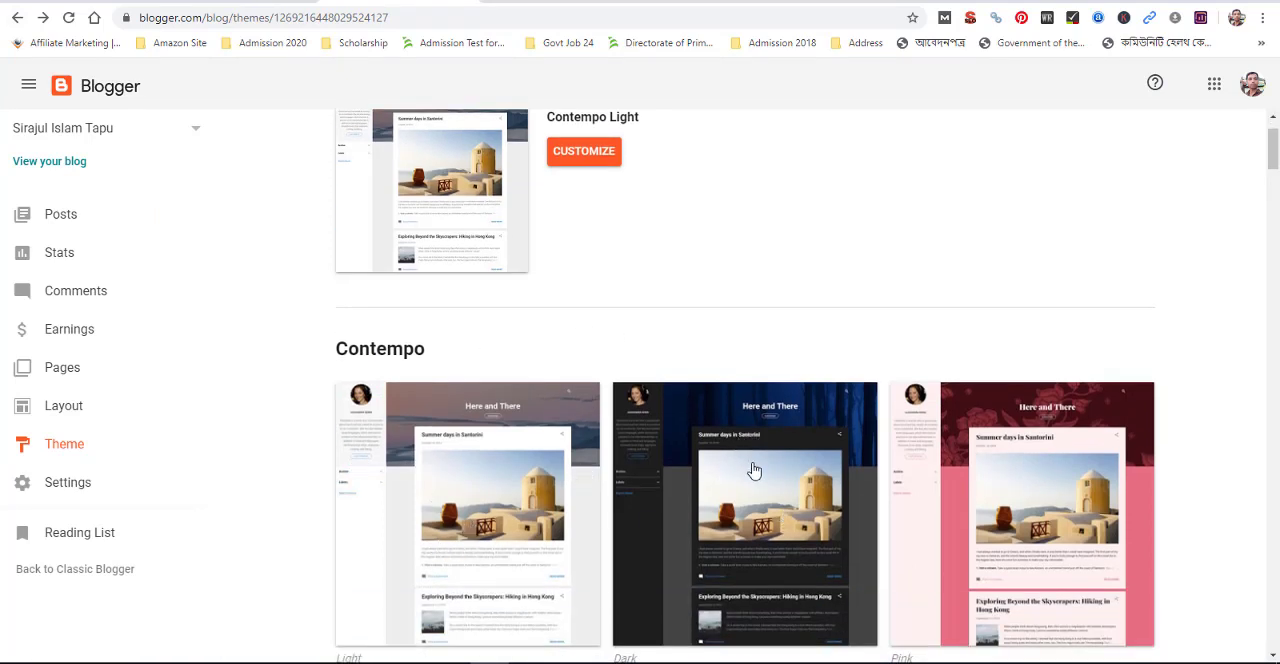
pyautogui.scroll(-4, 767, 515)
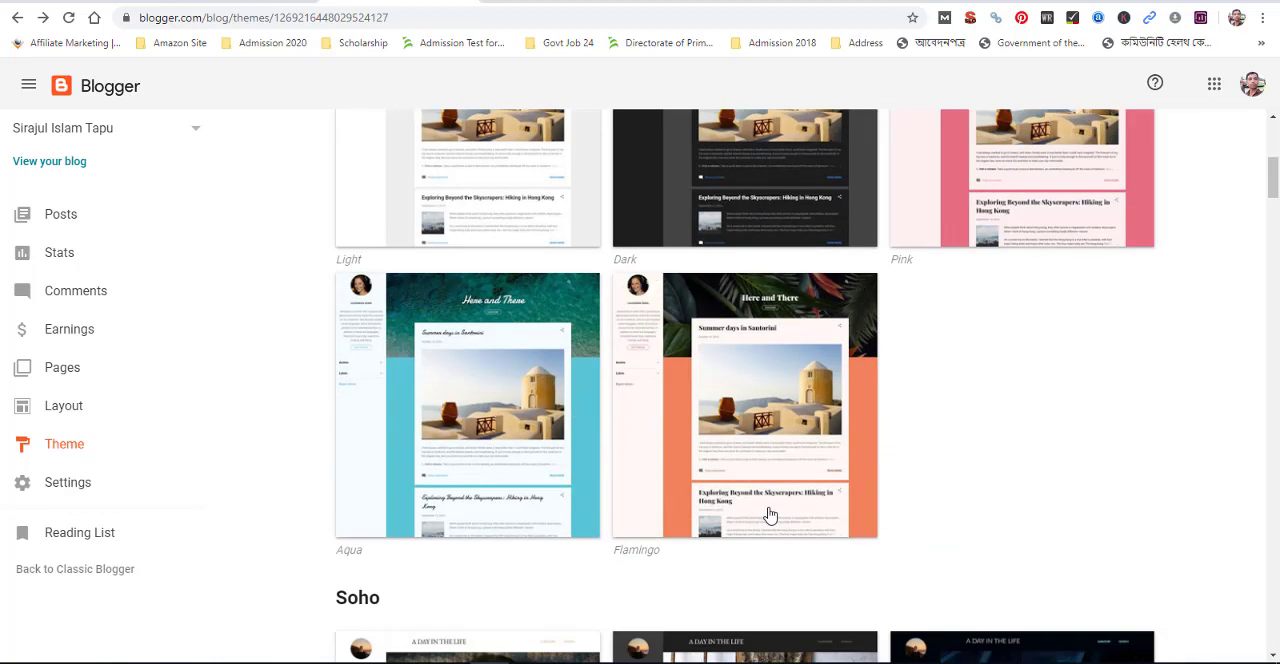
pyautogui.scroll(-7, 769, 515)
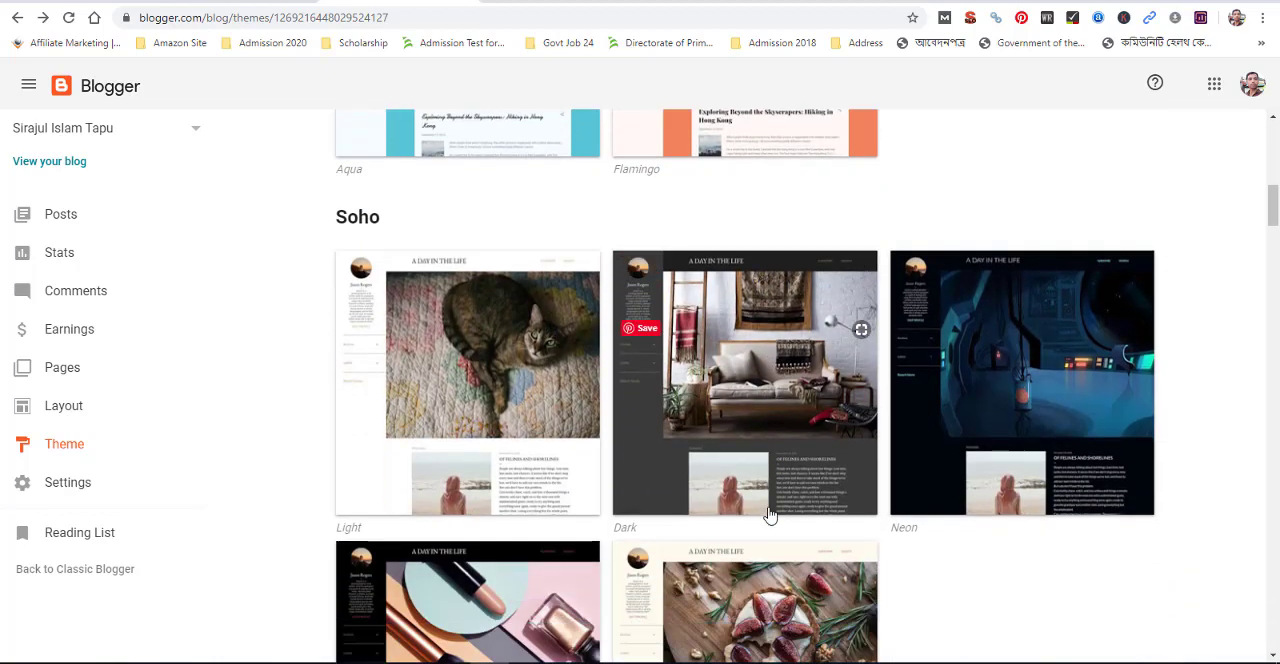
pyautogui.scroll(-4, 769, 515)
pyautogui.scroll(-1, 769, 515)
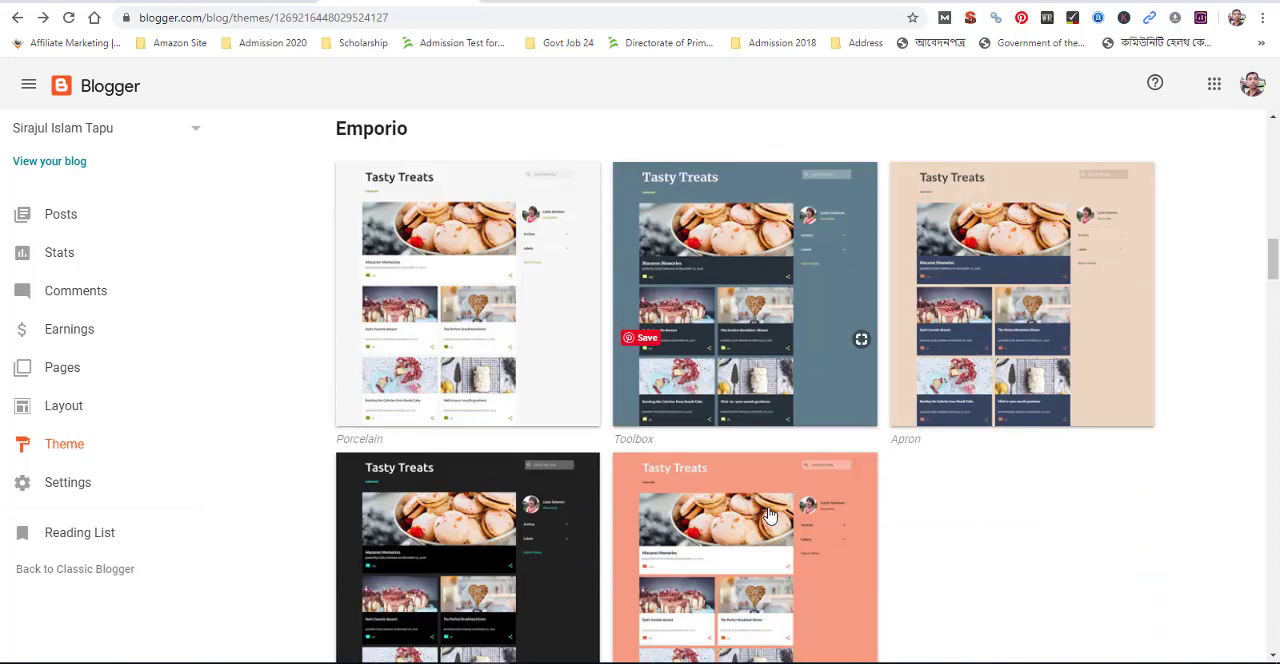
pyautogui.scroll(-7, 767, 515)
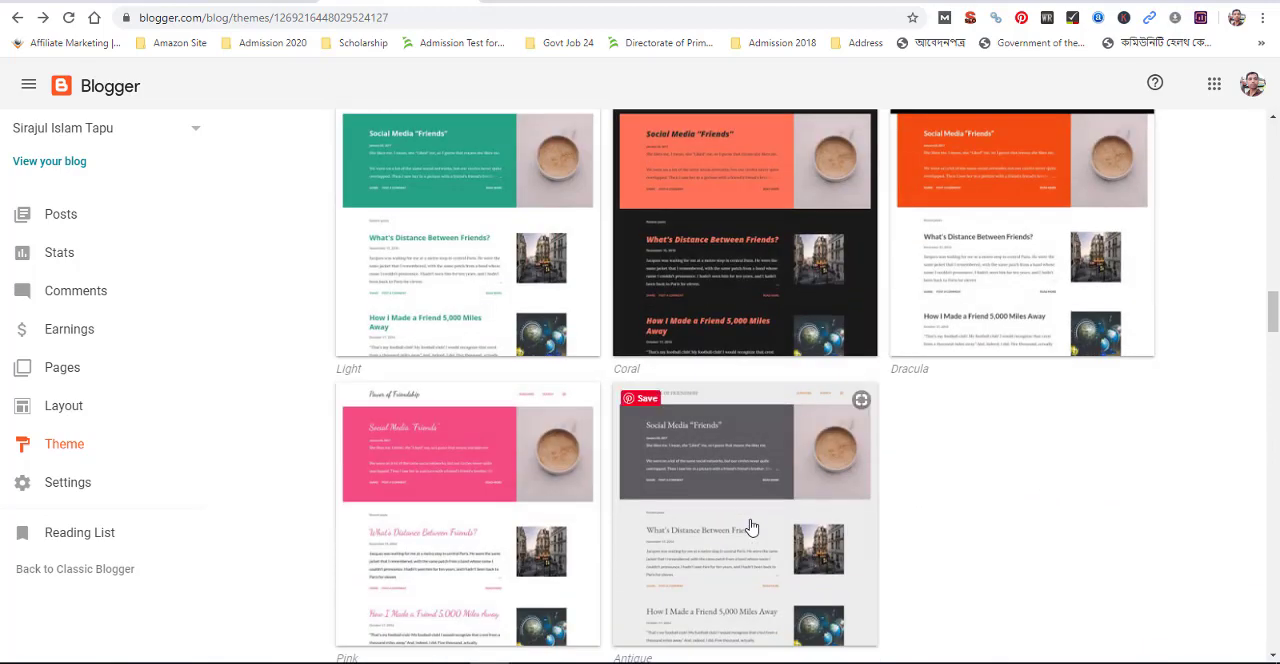
pyautogui.scroll(-3, 752, 527)
pyautogui.scroll(3, 752, 527)
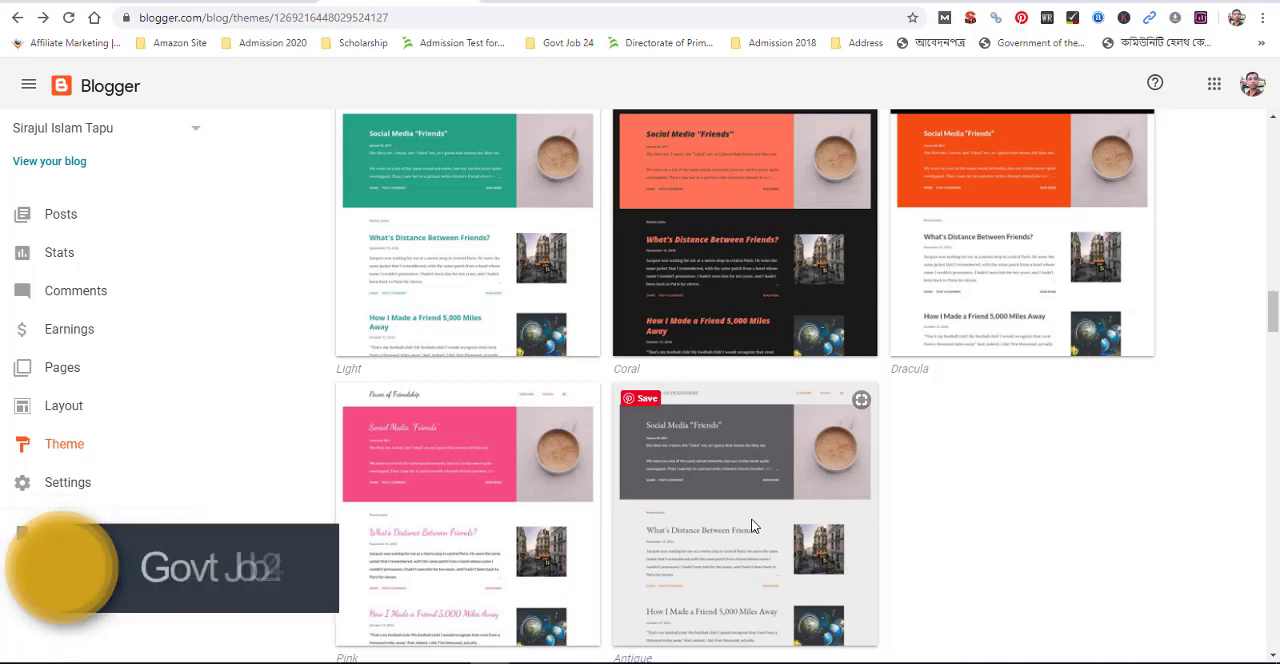
pyautogui.scroll(5, 752, 527)
pyautogui.scroll(-5, 753, 527)
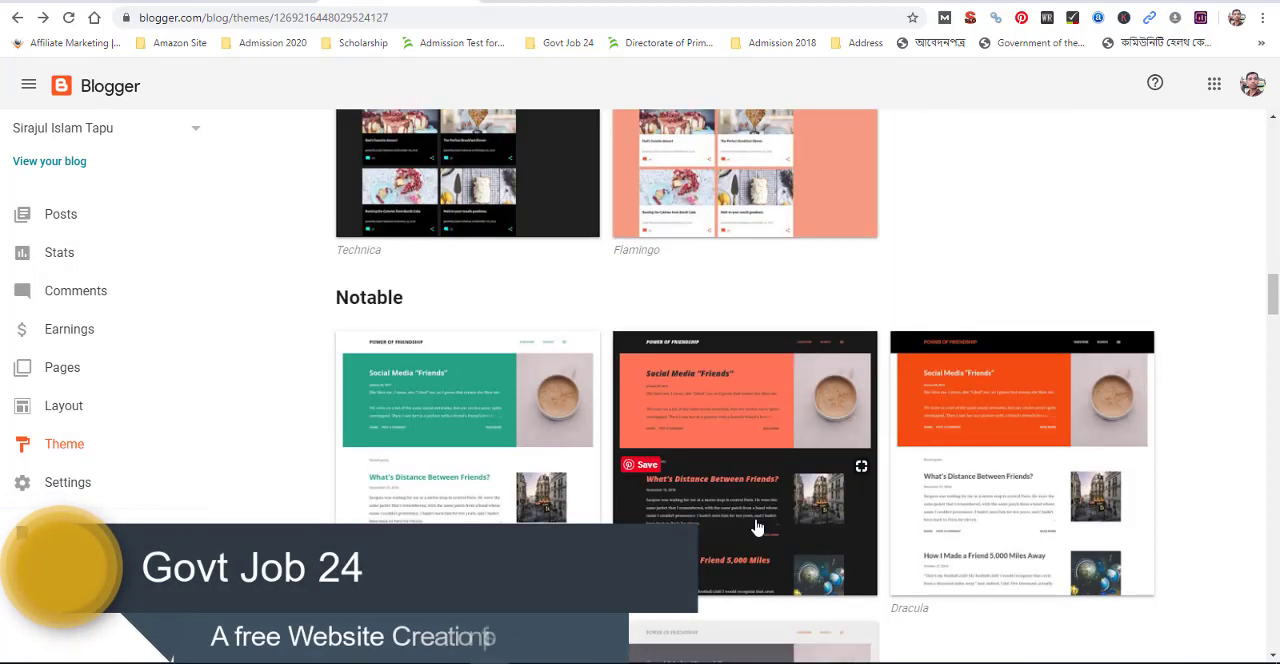
pyautogui.click(1028, 424)
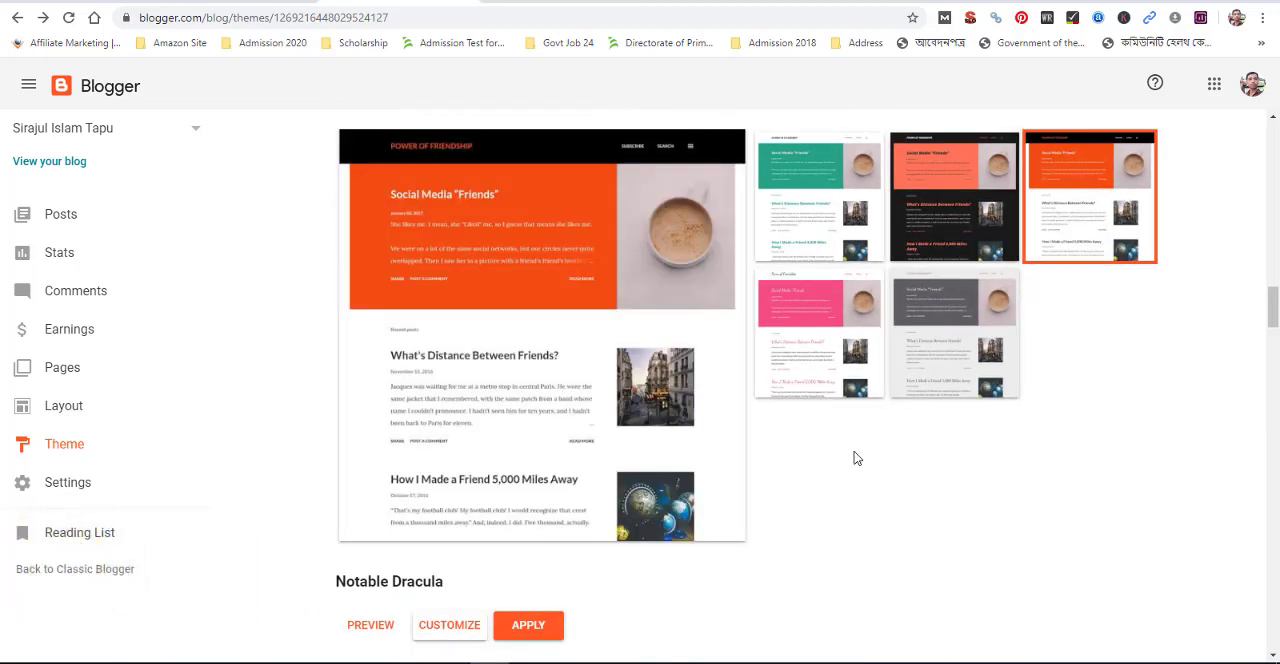
pyautogui.click(531, 628)
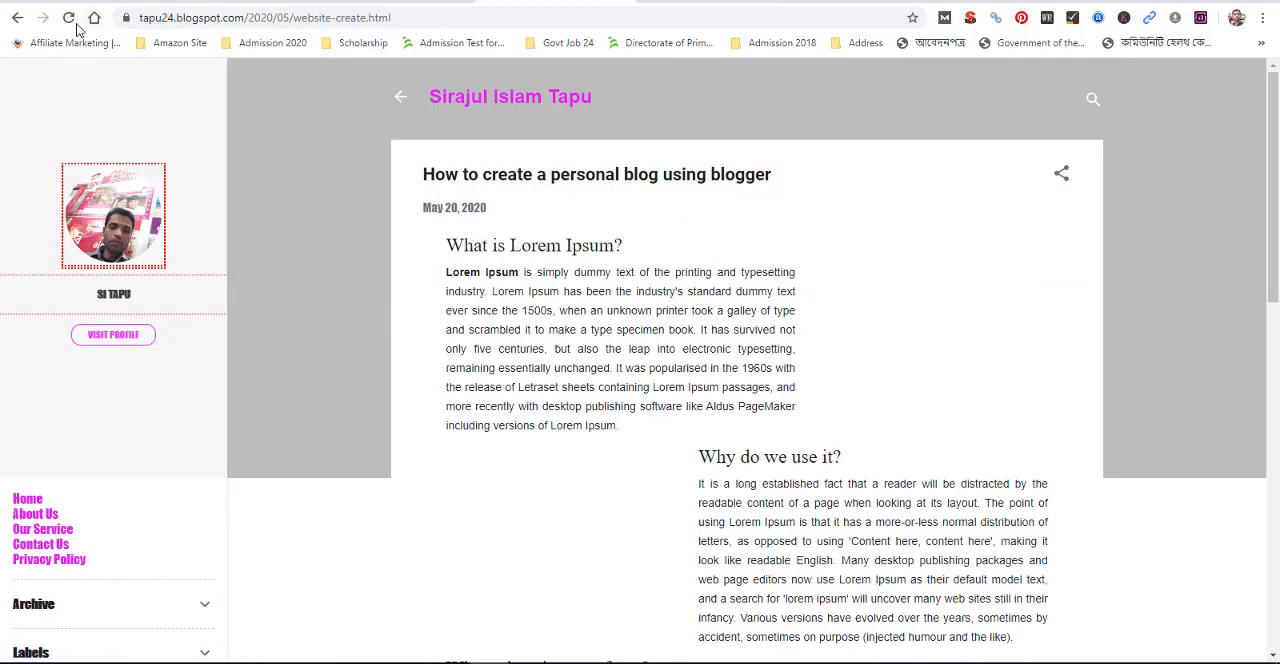
# Refresh the live blog and review the Notable Dracula design on its post page, home page and About Me sidebar
pyautogui.click(70, 19)
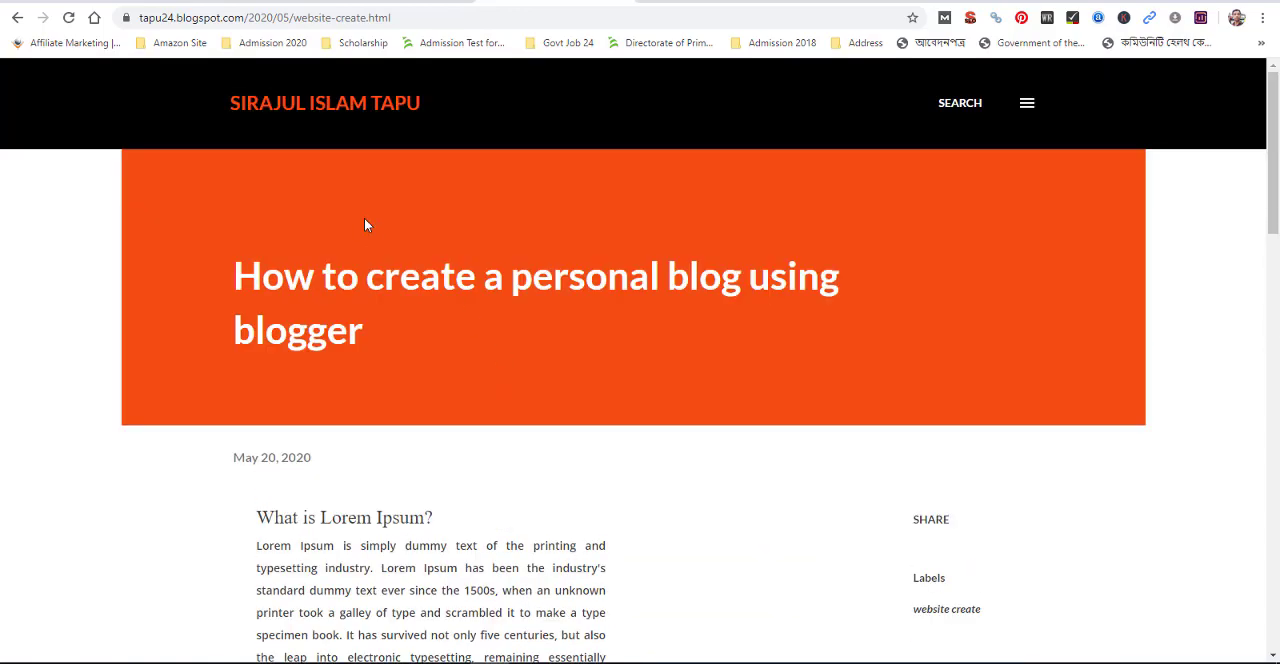
pyautogui.click(298, 108)
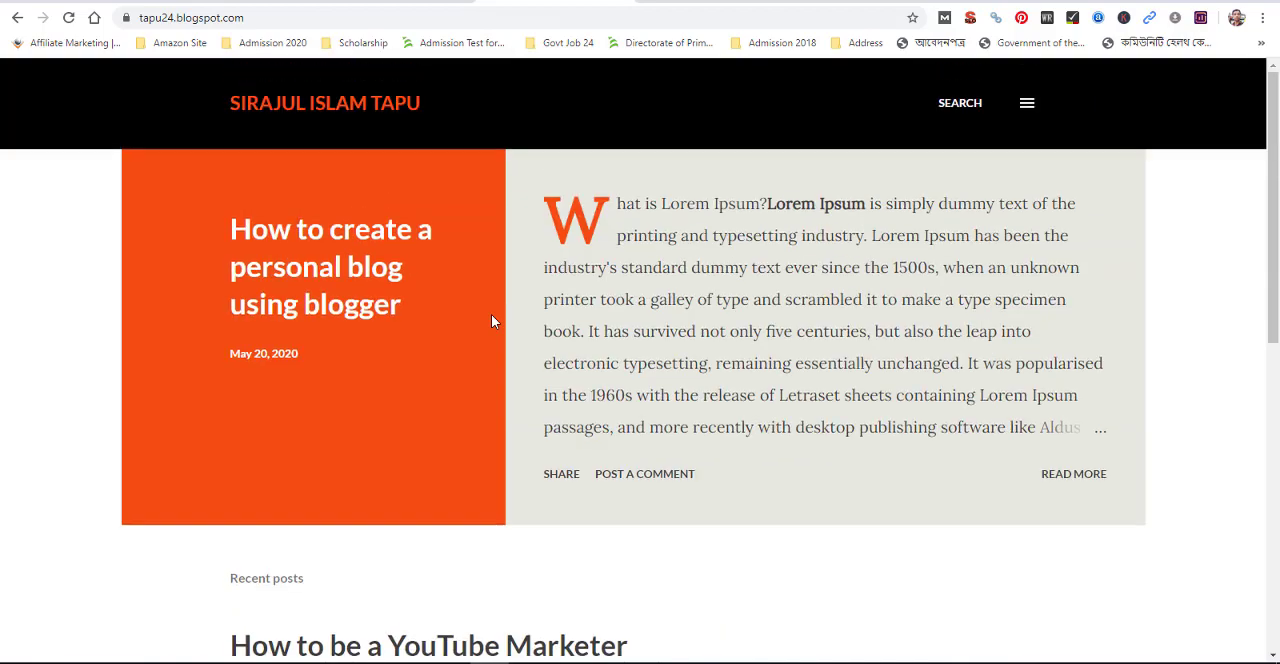
pyautogui.scroll(-4, 320, 317)
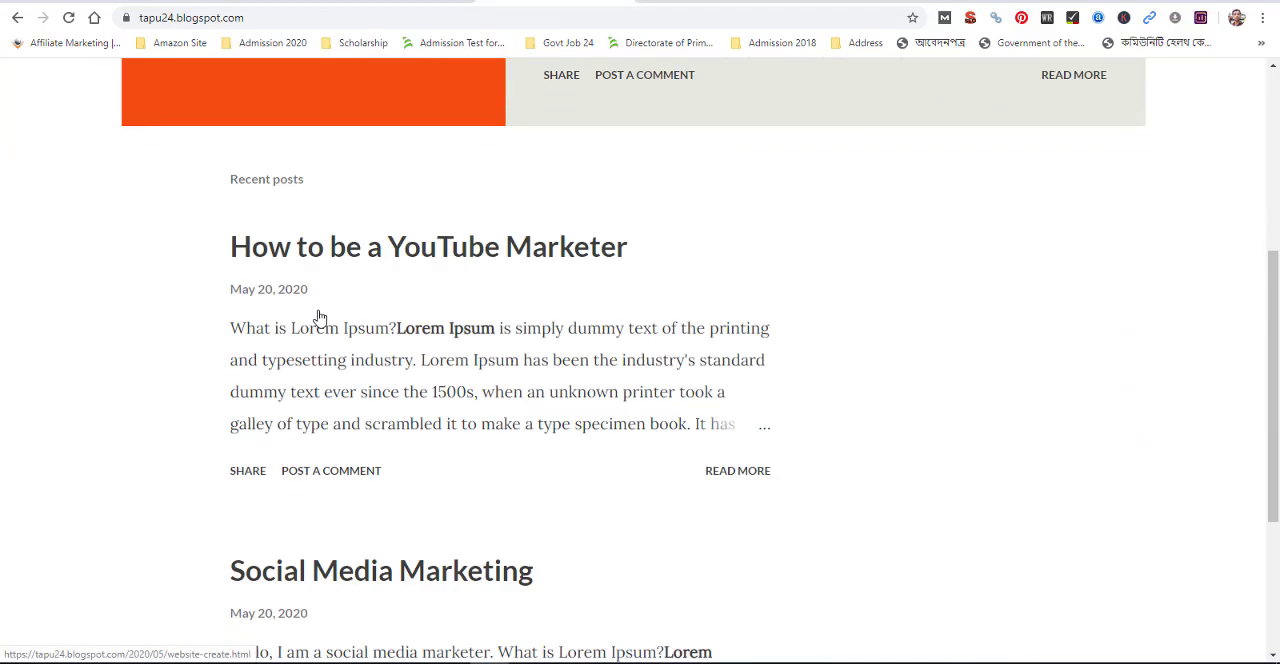
pyautogui.scroll(-7, 823, 400)
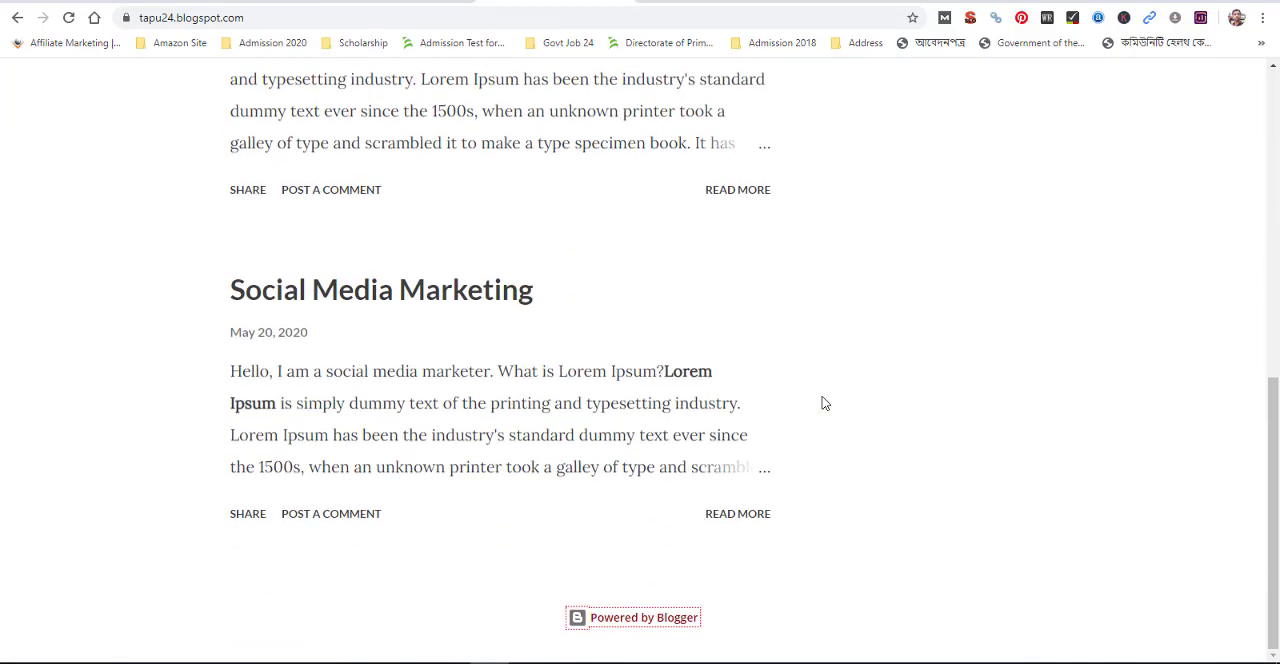
pyautogui.scroll(7, 822, 397)
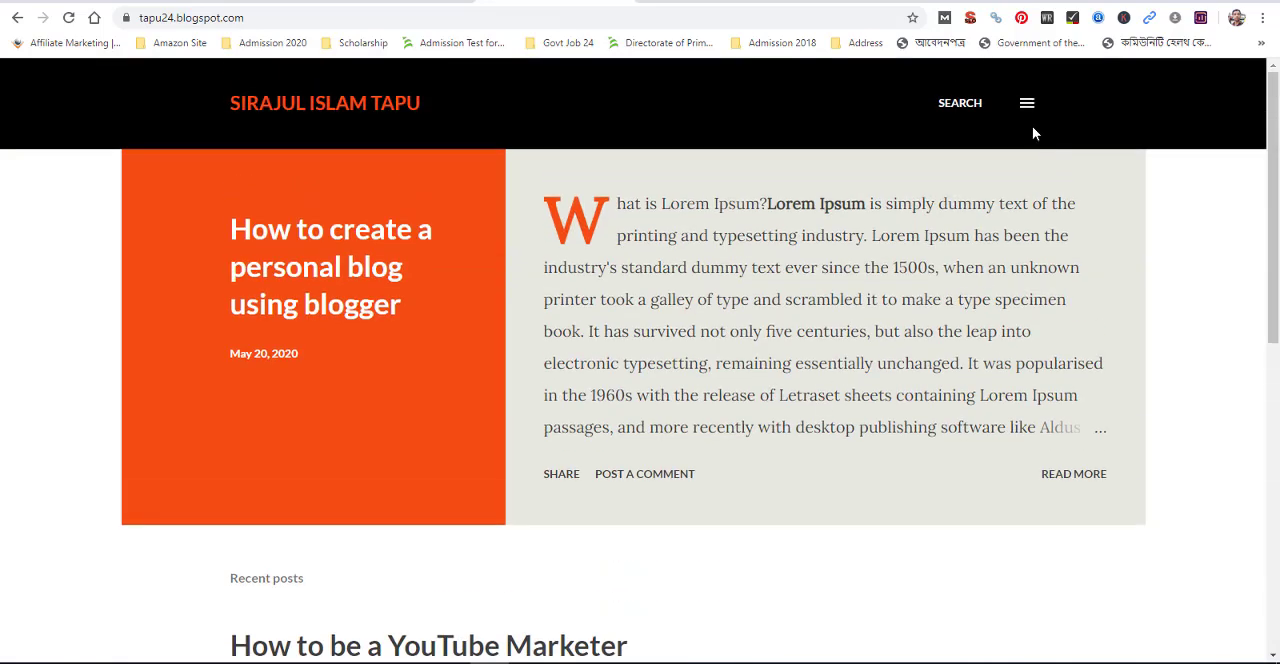
pyautogui.click(1028, 110)
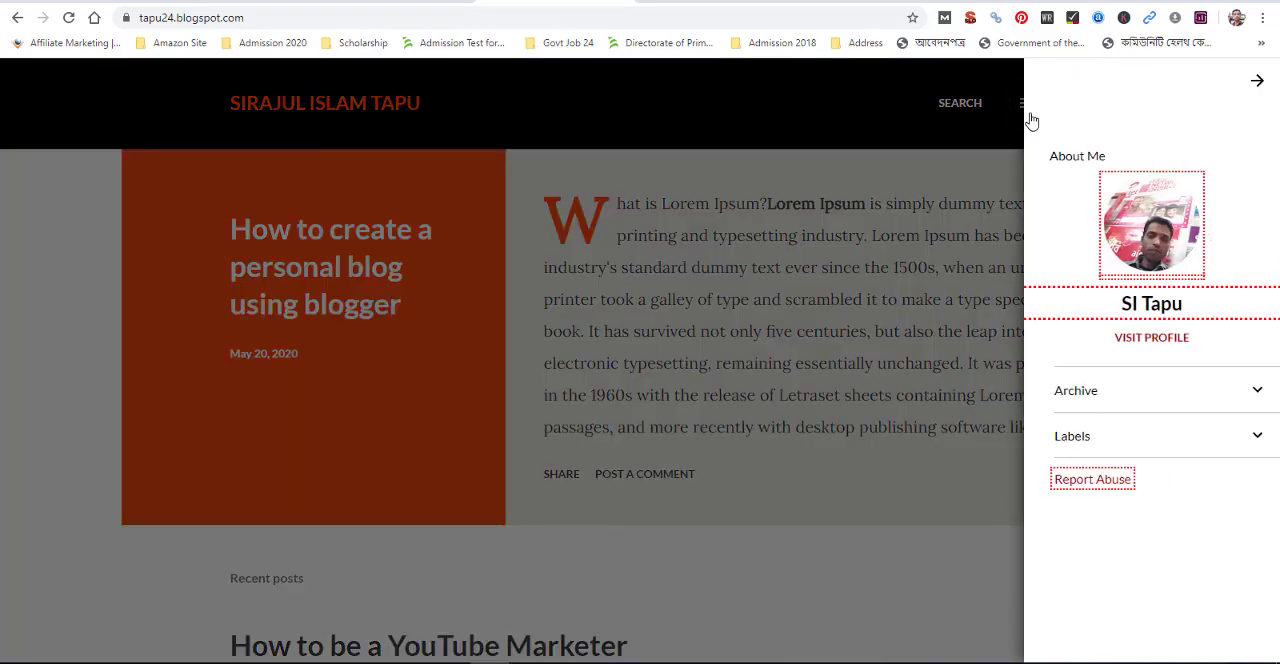
pyautogui.click(940, 181)
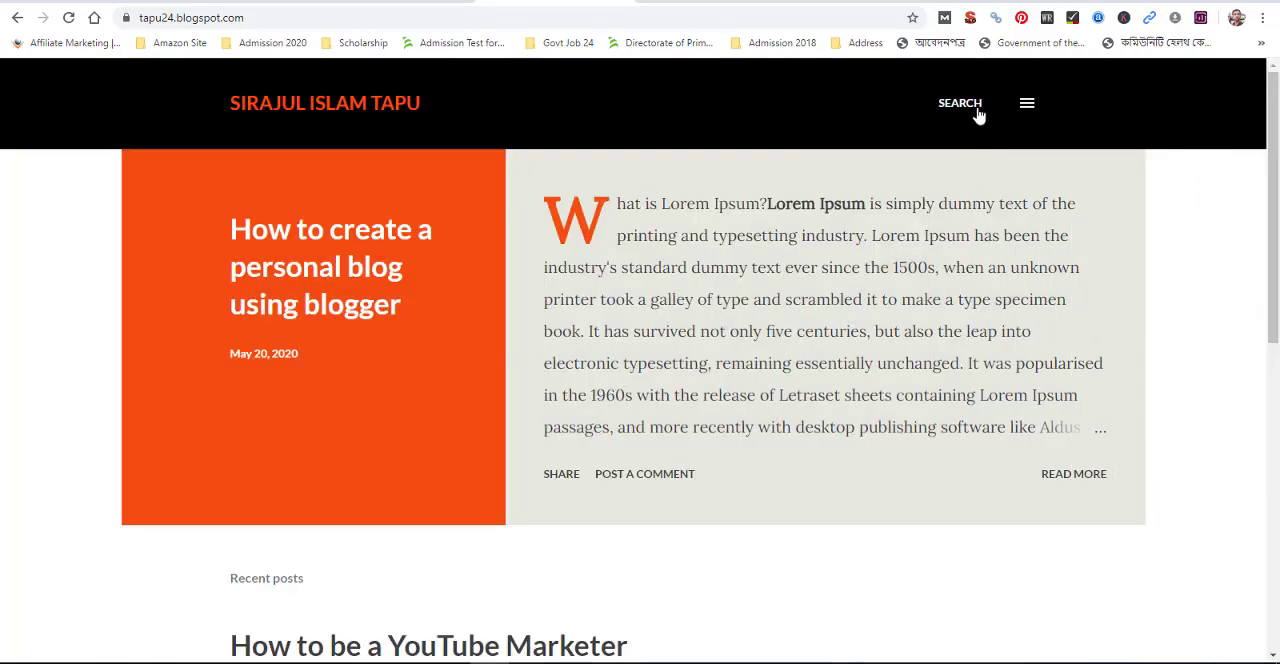
pyautogui.click(1028, 108)
pyautogui.click(827, 149)
# Return to the dashboard's theme gallery and apply the Soho Dark theme to the blog
pyautogui.click(382, 8)
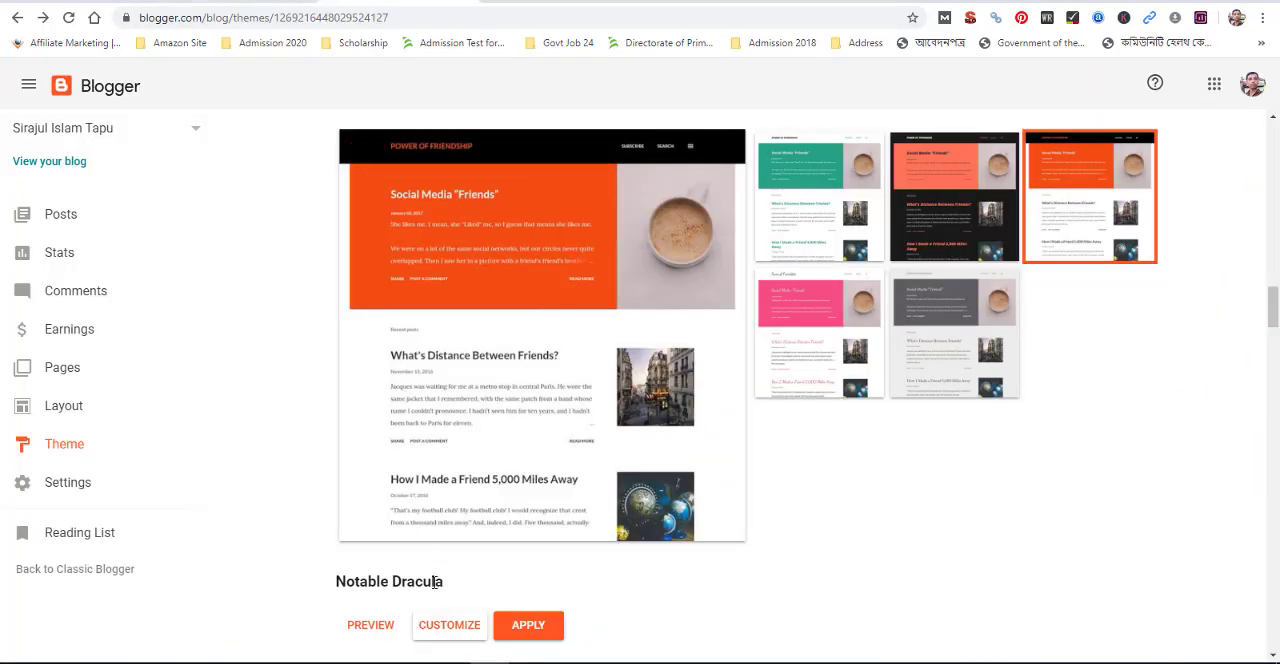
pyautogui.scroll(-10, 440, 420)
pyautogui.scroll(-8, 435, 590)
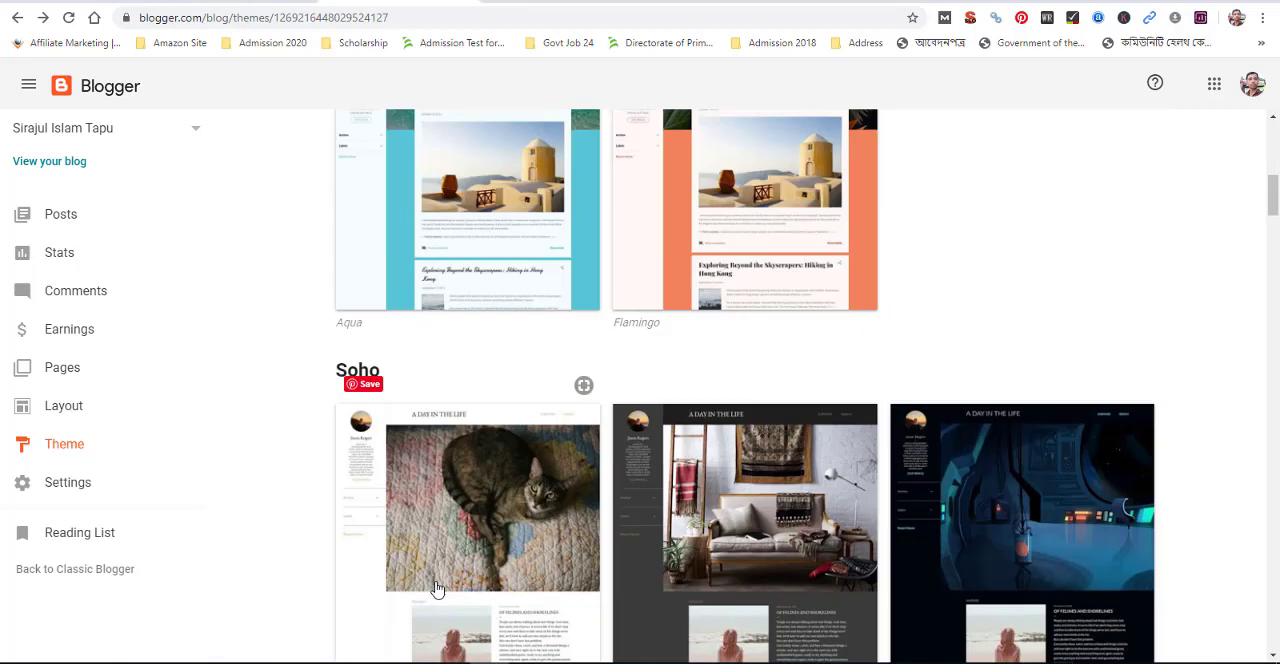
pyautogui.scroll(-3, 440, 588)
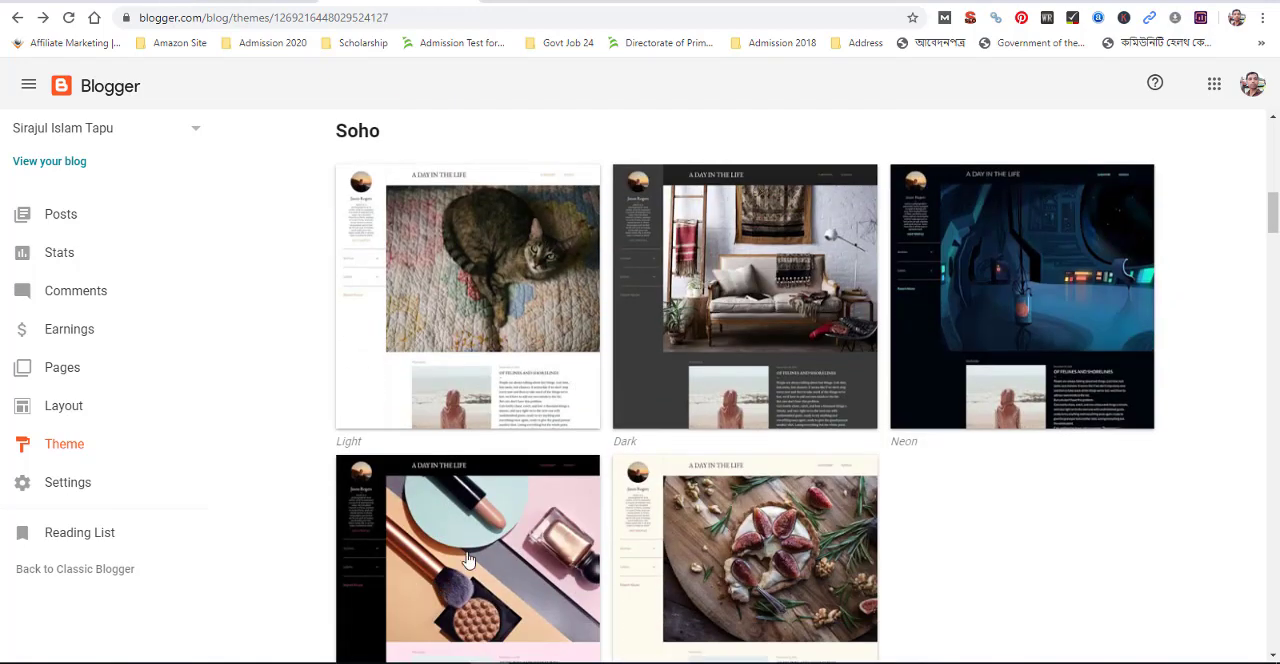
pyautogui.click(790, 259)
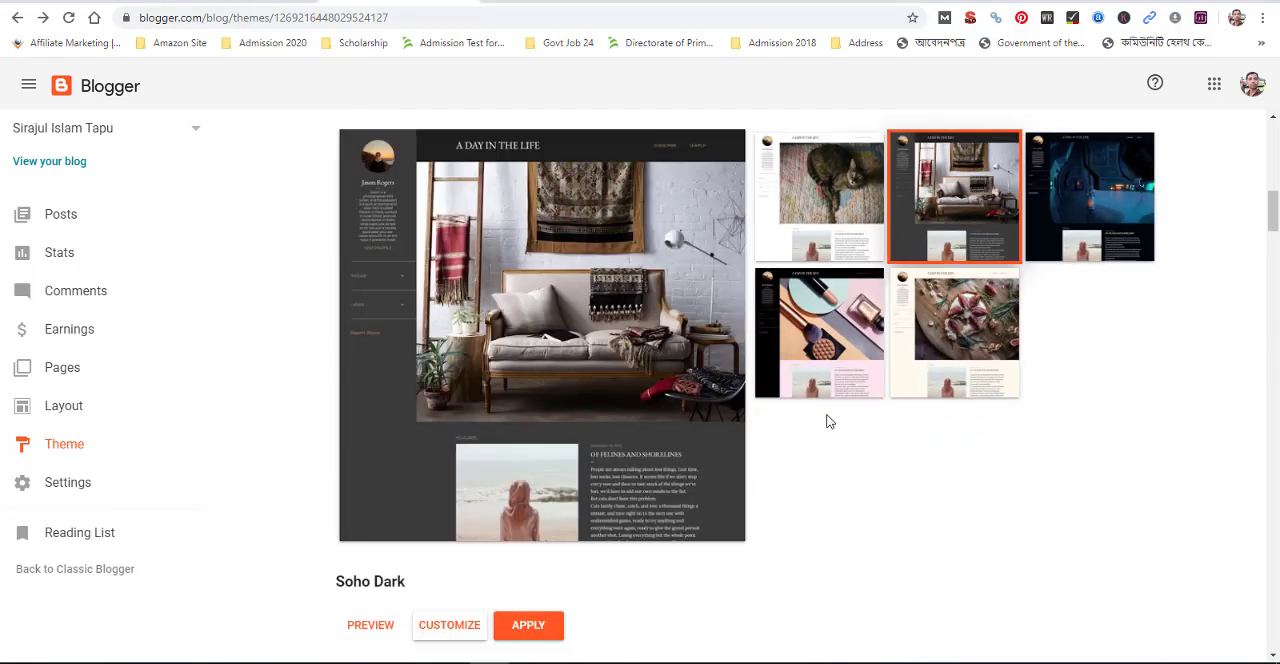
pyautogui.click(522, 626)
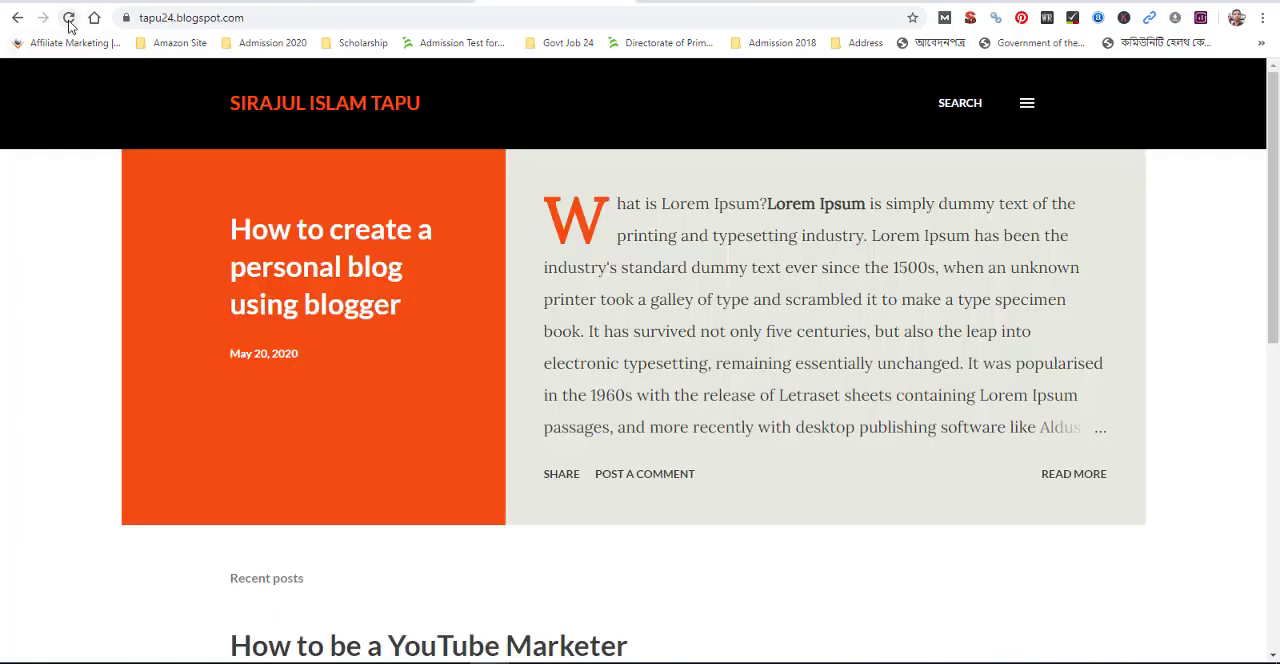
# Refresh the live blog and review the Soho Dark home page, including its header image, featured post and latest posts
pyautogui.click(68, 17)
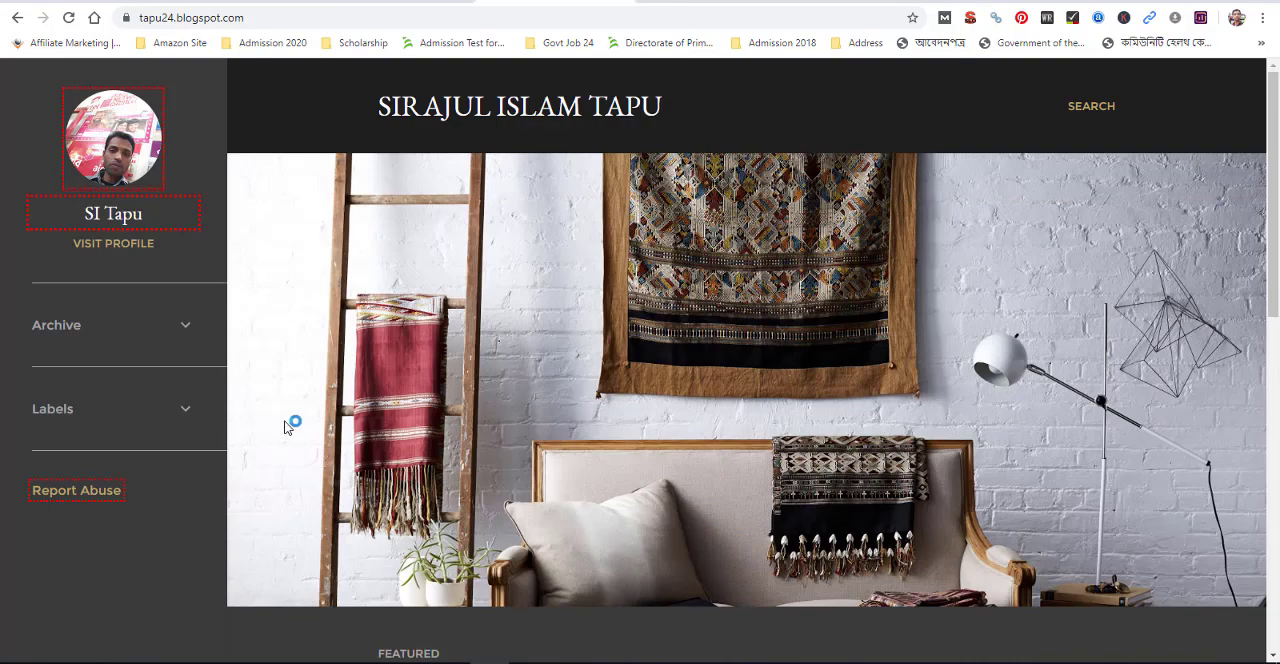
pyautogui.scroll(-8, 392, 485)
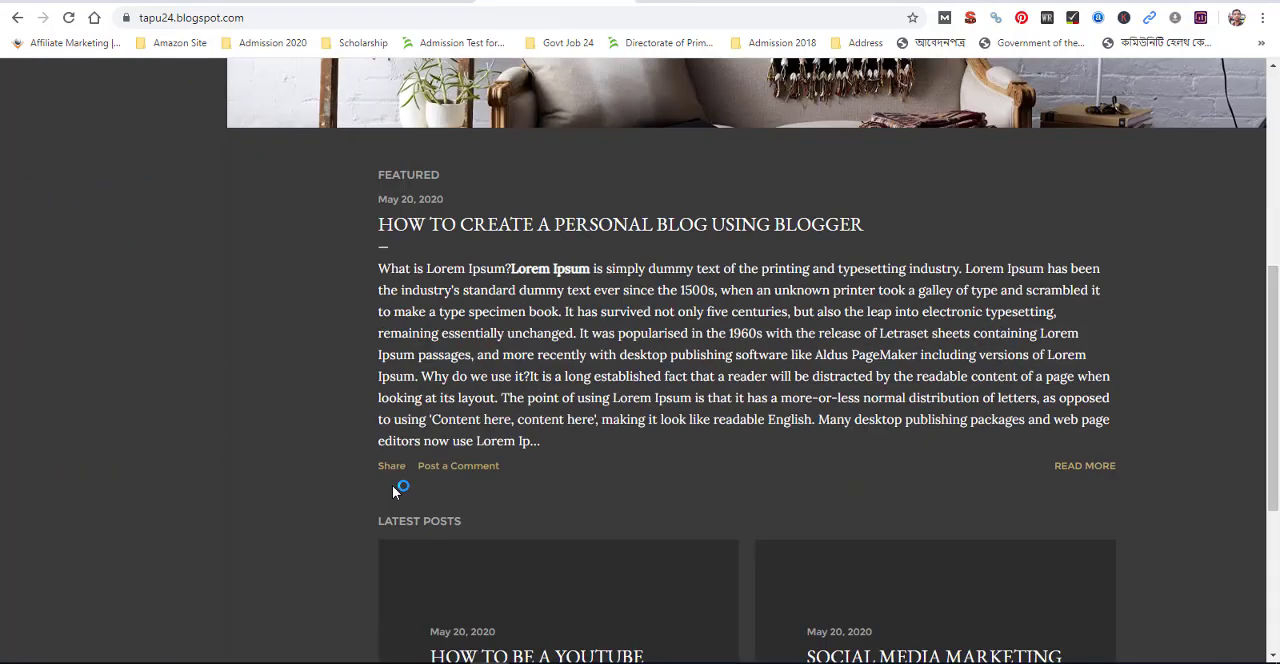
pyautogui.scroll(3, 392, 485)
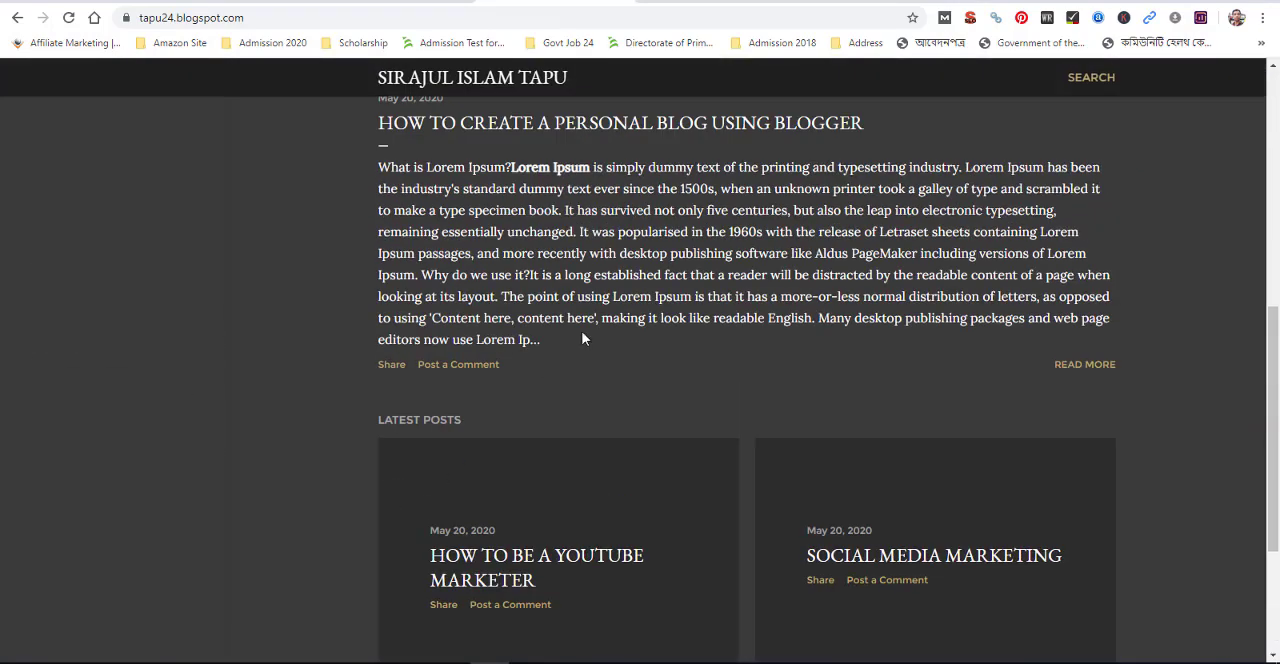
pyautogui.scroll(2, 481, 462)
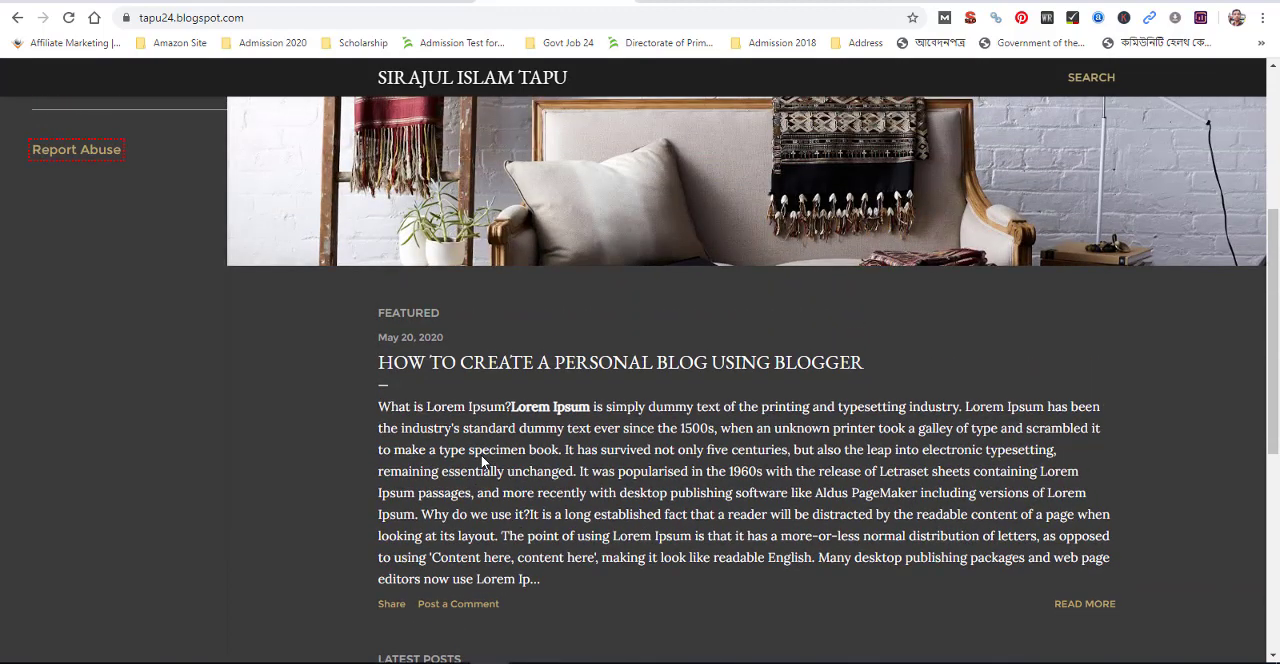
pyautogui.scroll(3, 753, 410)
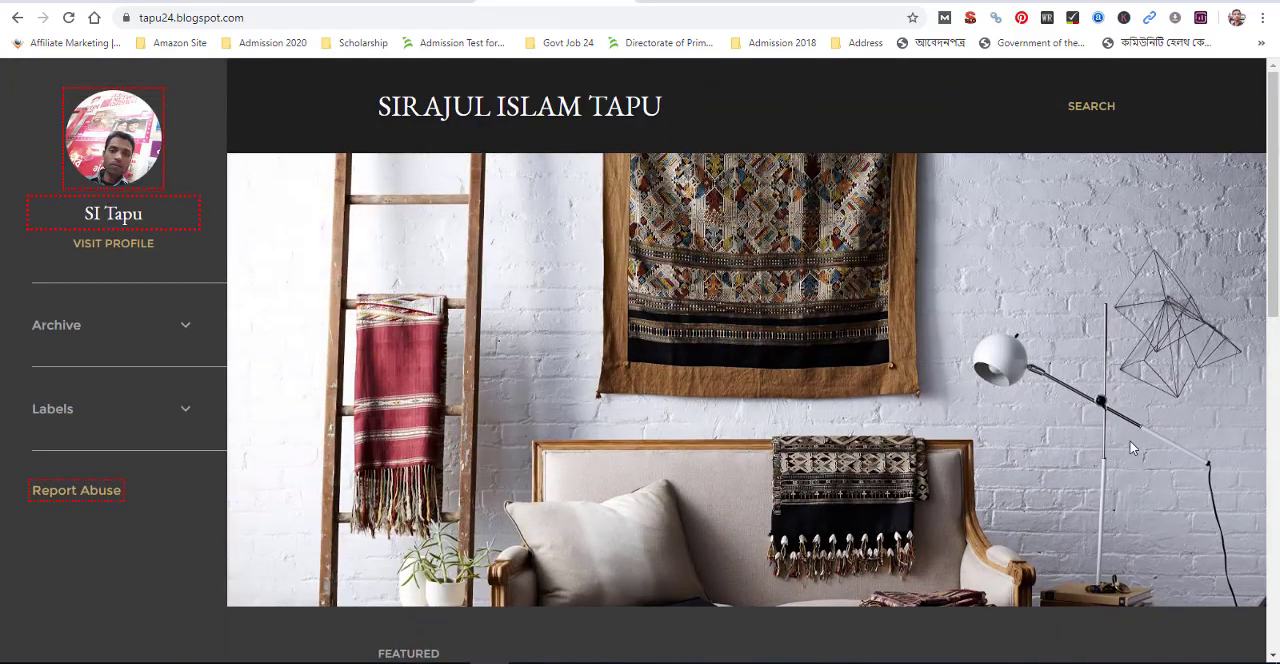
pyautogui.scroll(-2, 633, 355)
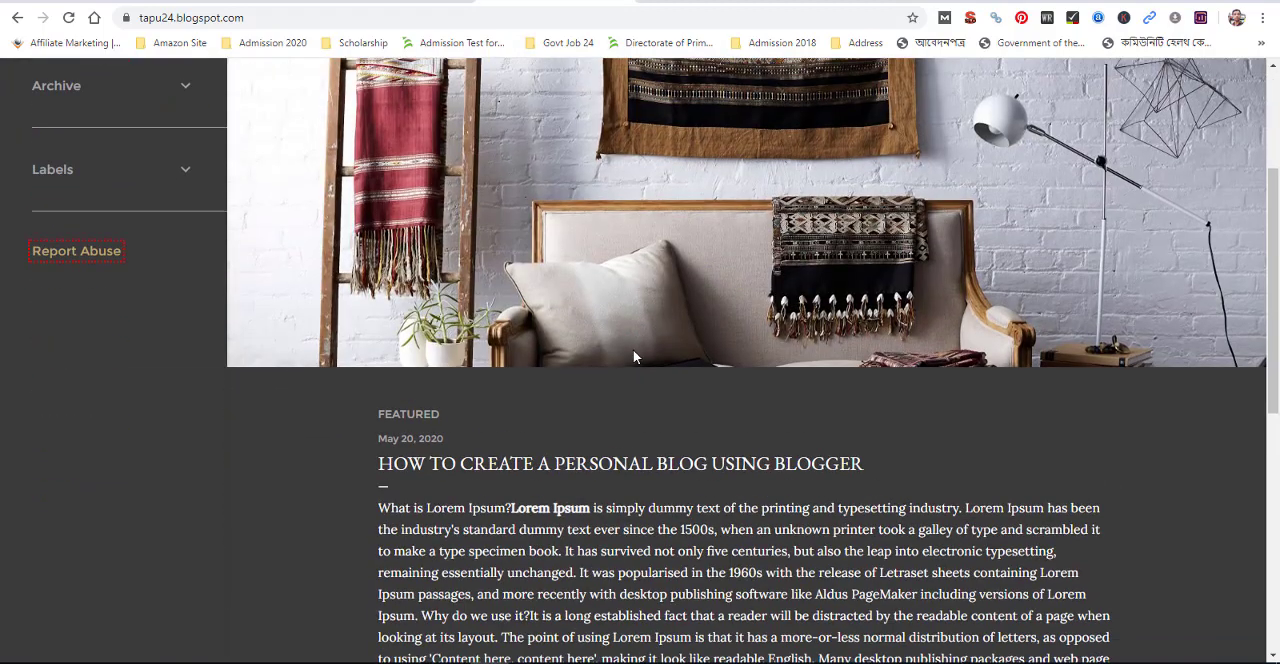
pyautogui.scroll(2, 633, 355)
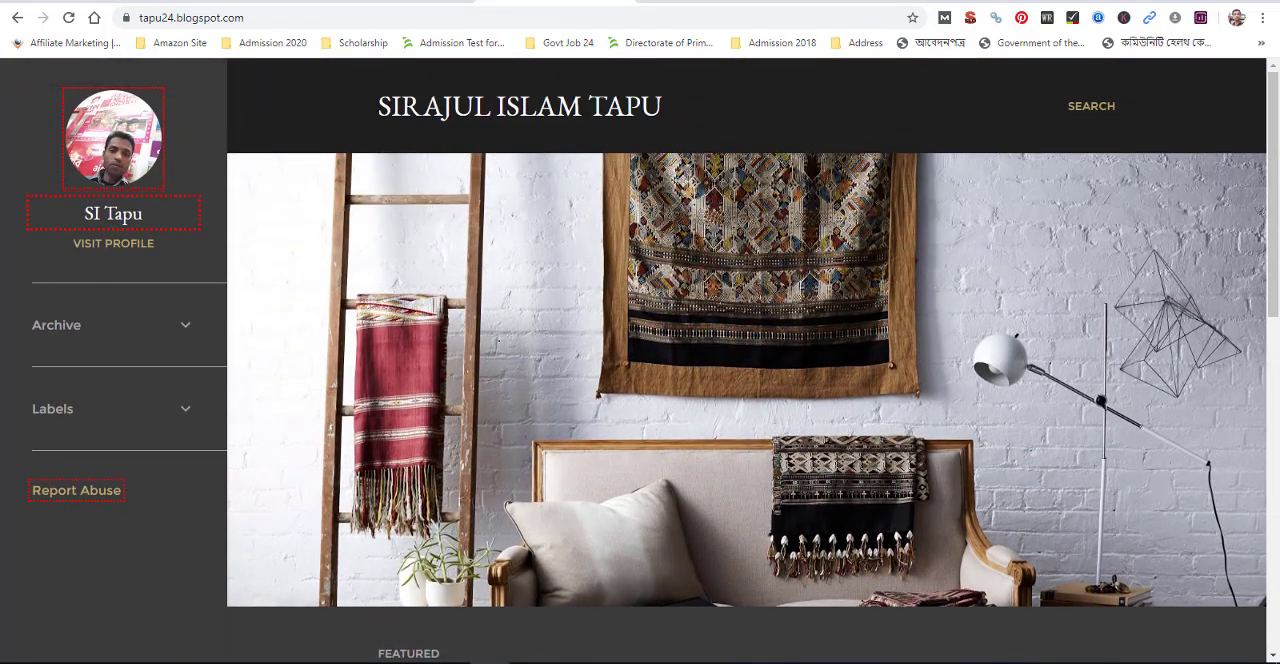
# Return to the dashboard's theme gallery and apply the Contempo Flamingo theme to the blog
pyautogui.hotkey('ctrl', 'w')
pyautogui.scroll(2, 876, 371)
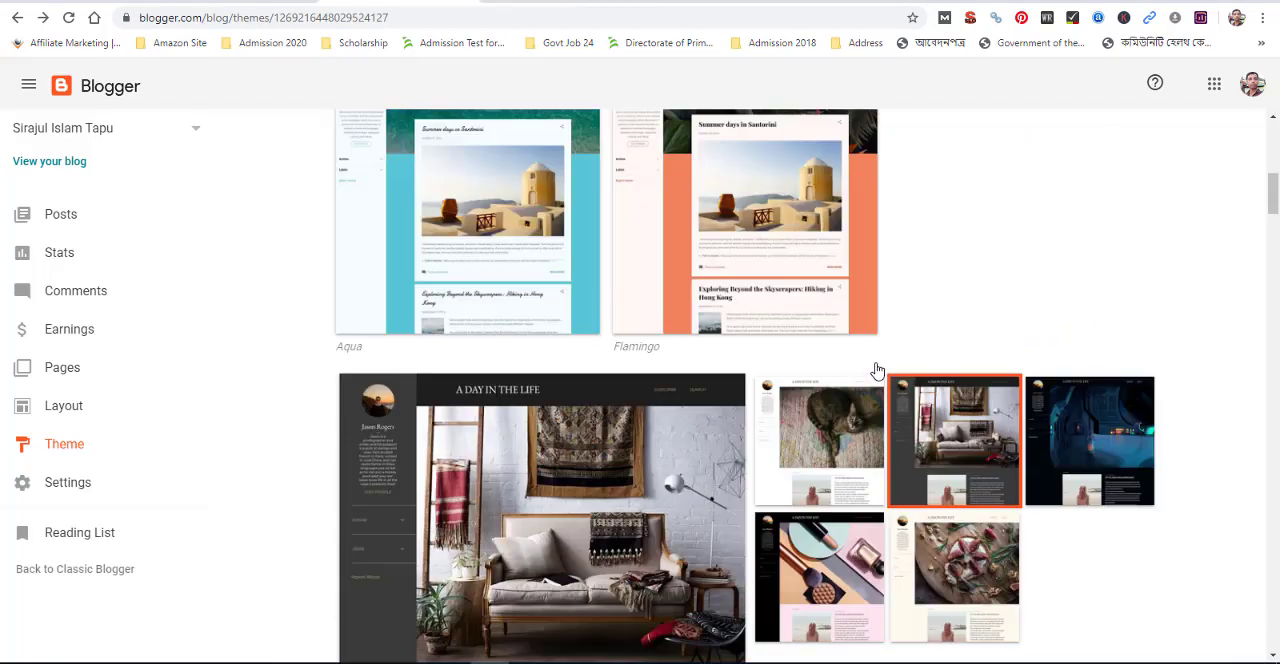
pyautogui.scroll(2, 876, 371)
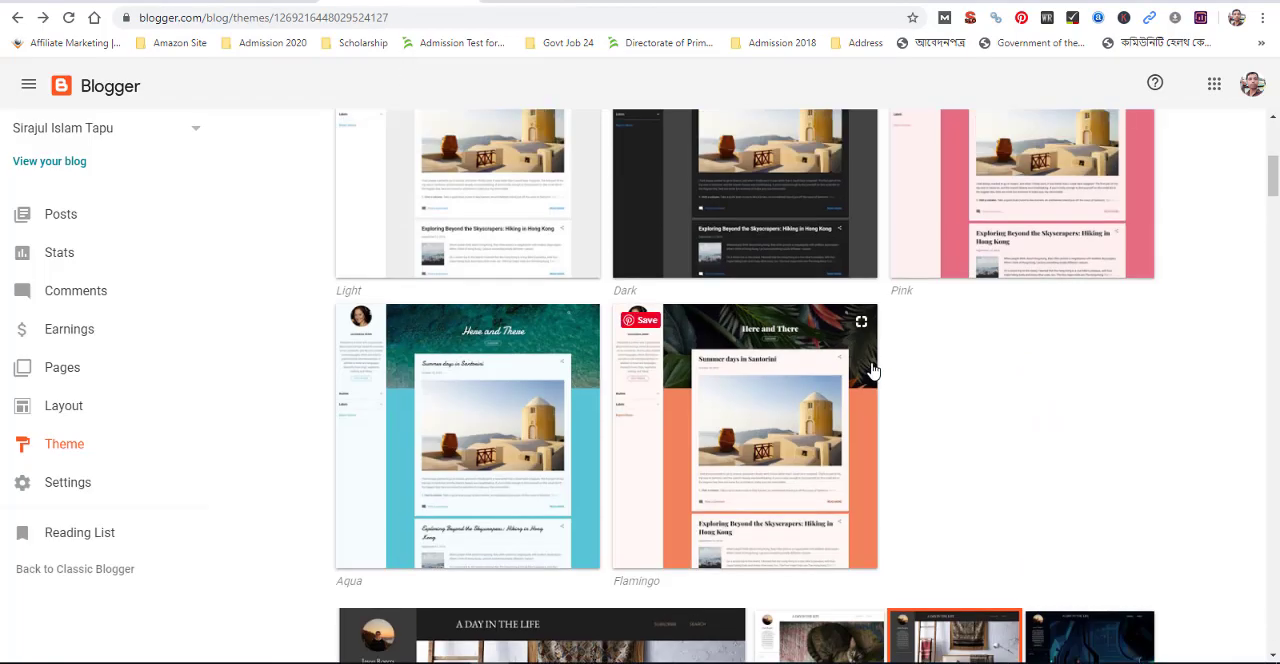
pyautogui.click(768, 409)
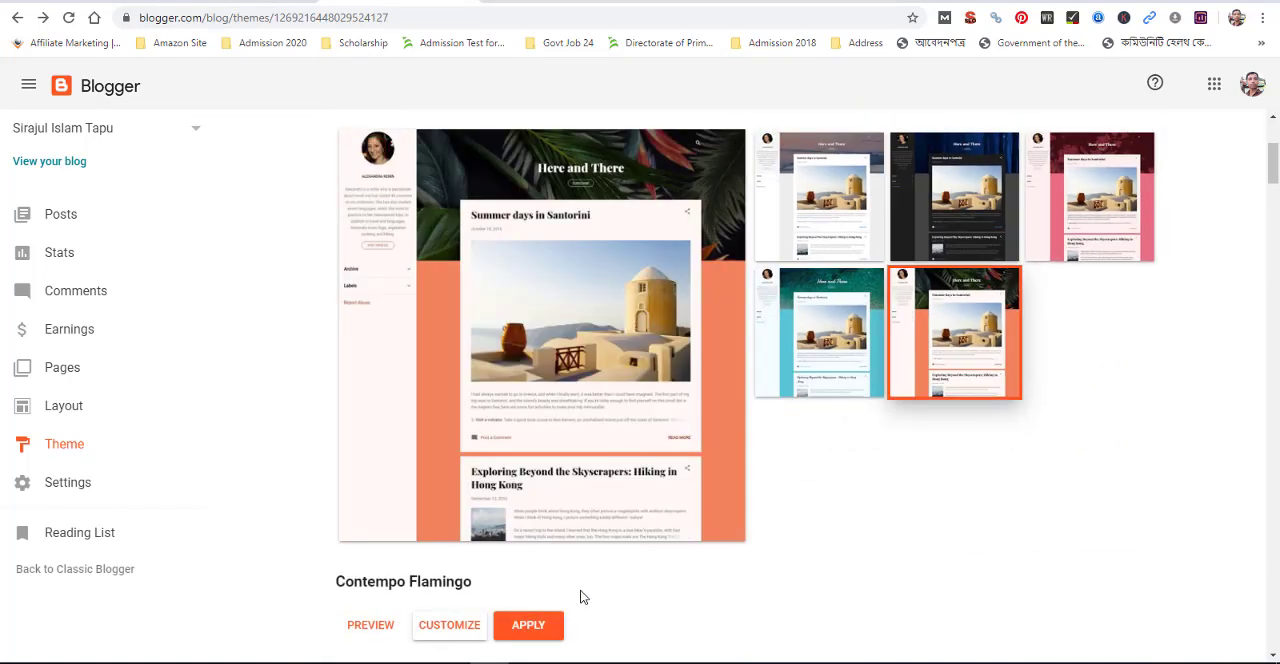
pyautogui.click(530, 625)
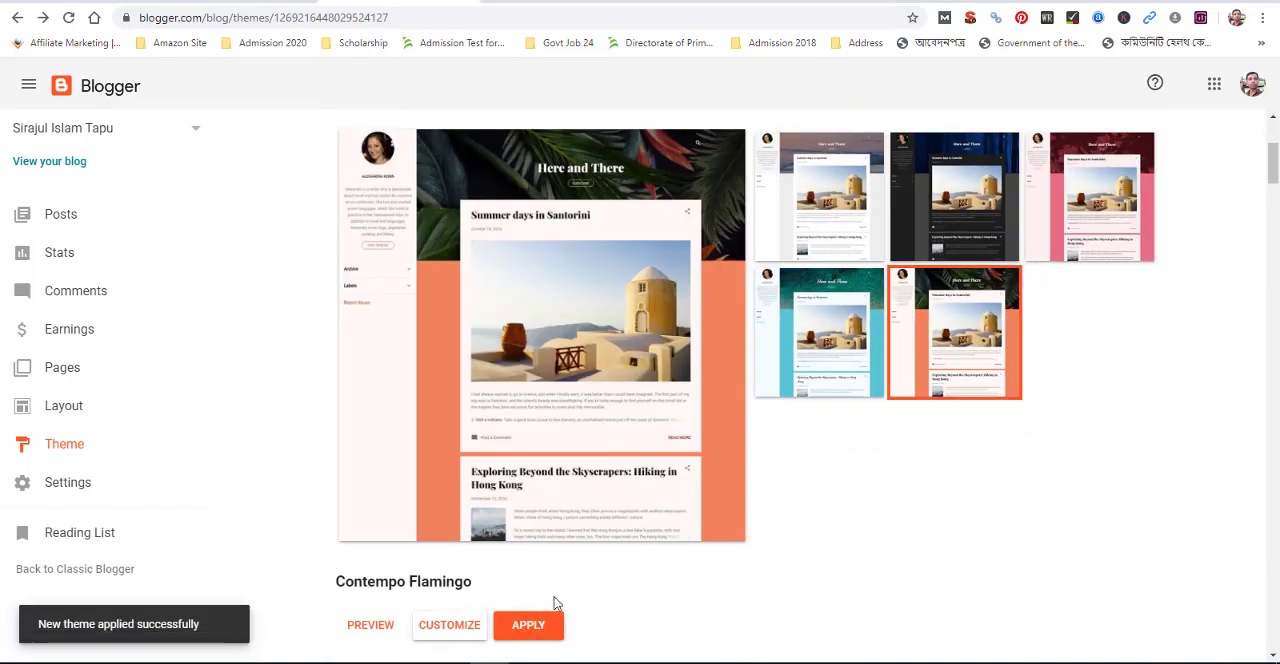
# Refresh the live blog and review the Contempo Flamingo home page from its header through the post list to the footer
pyautogui.click(540, 1)
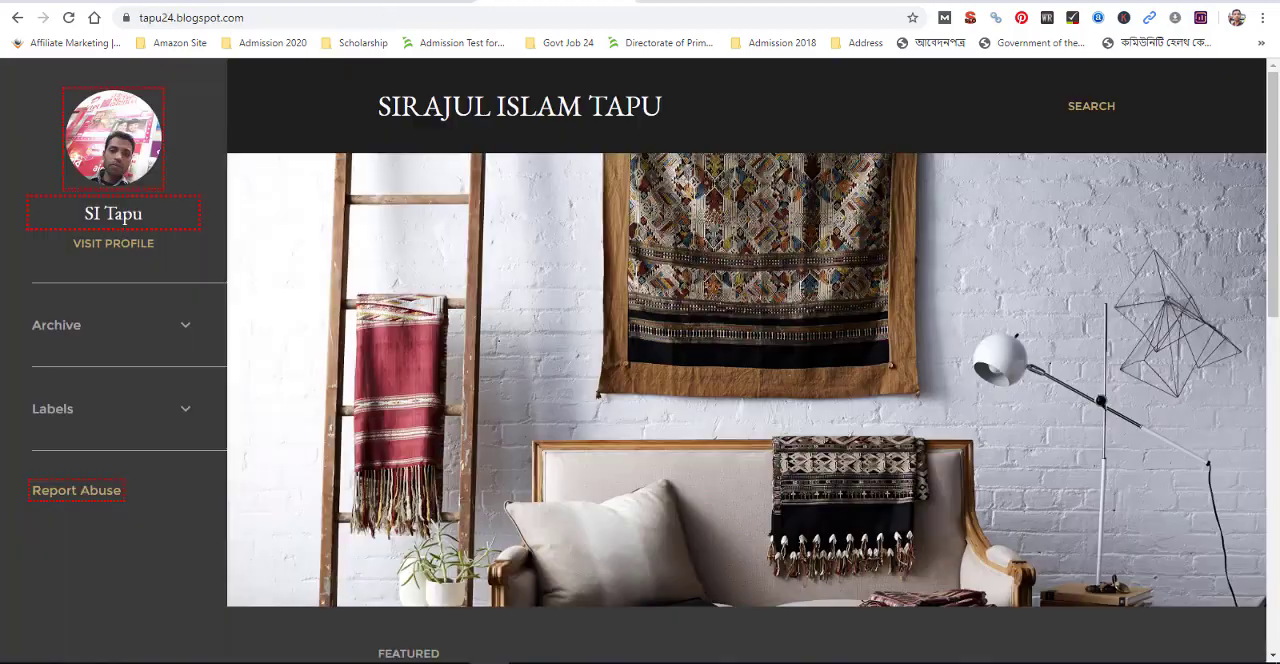
pyautogui.click(70, 18)
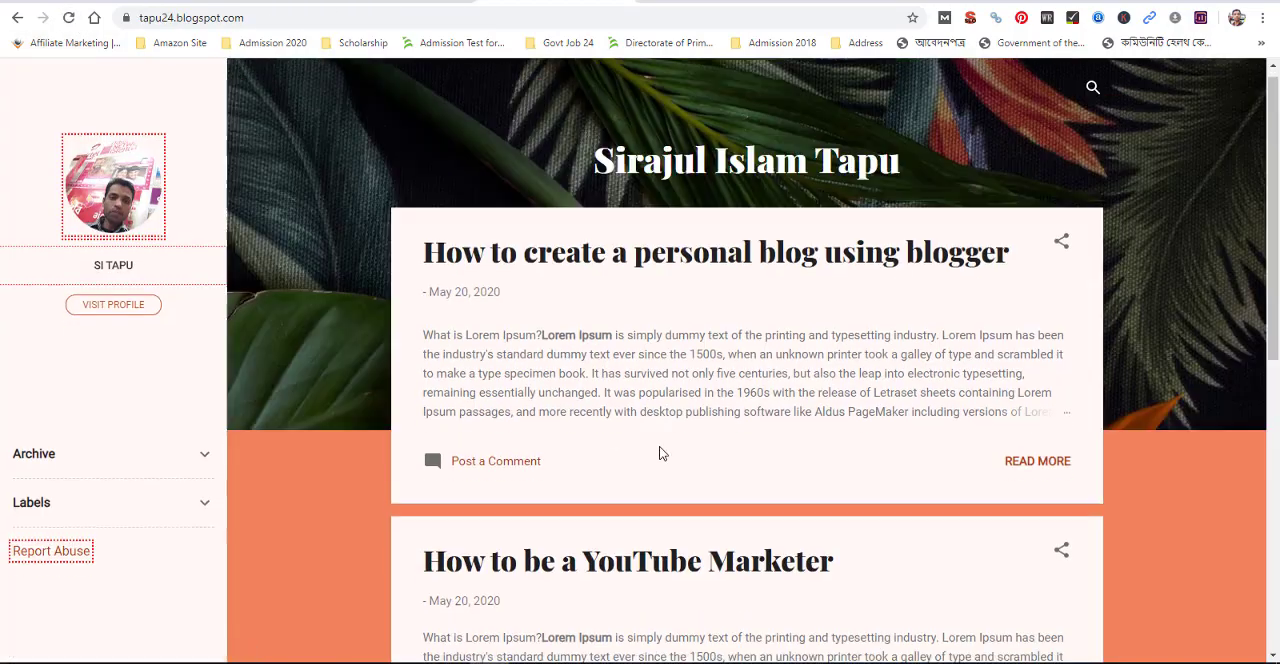
pyautogui.scroll(-6, 659, 453)
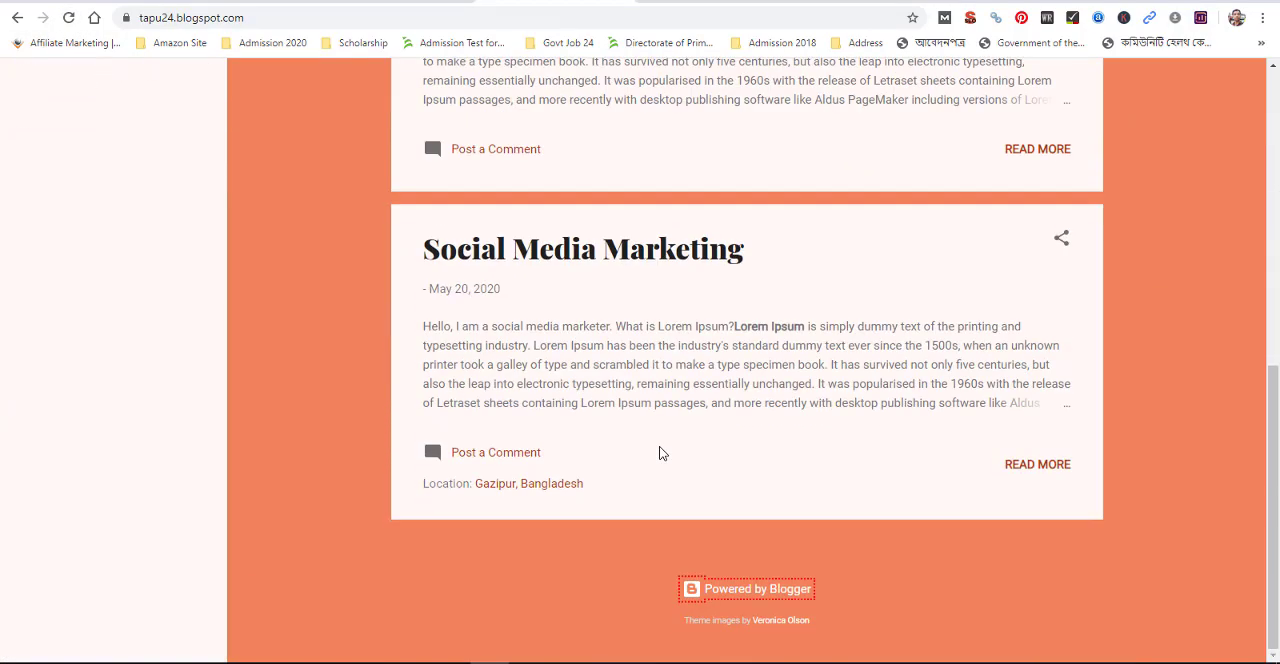
pyautogui.scroll(6, 656, 452)
pyautogui.scroll(1, 656, 453)
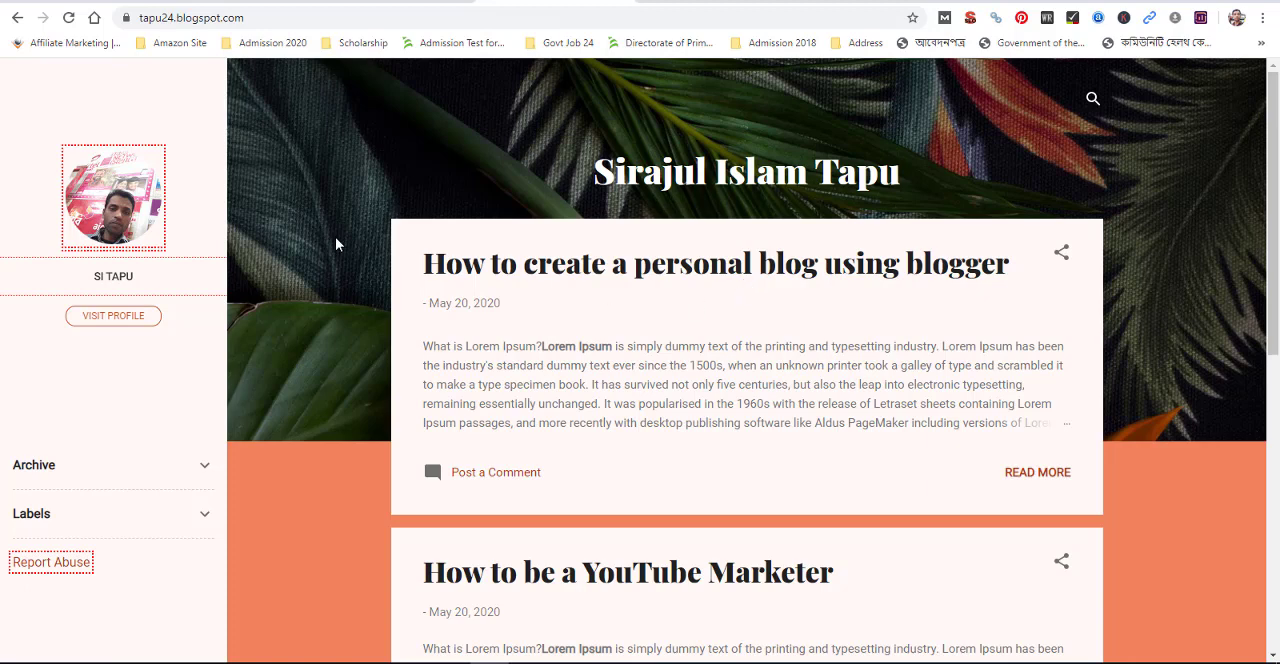
# Show the live blog's full web address, including the https prefix, and highlight it for viewing
pyautogui.click(268, 12)
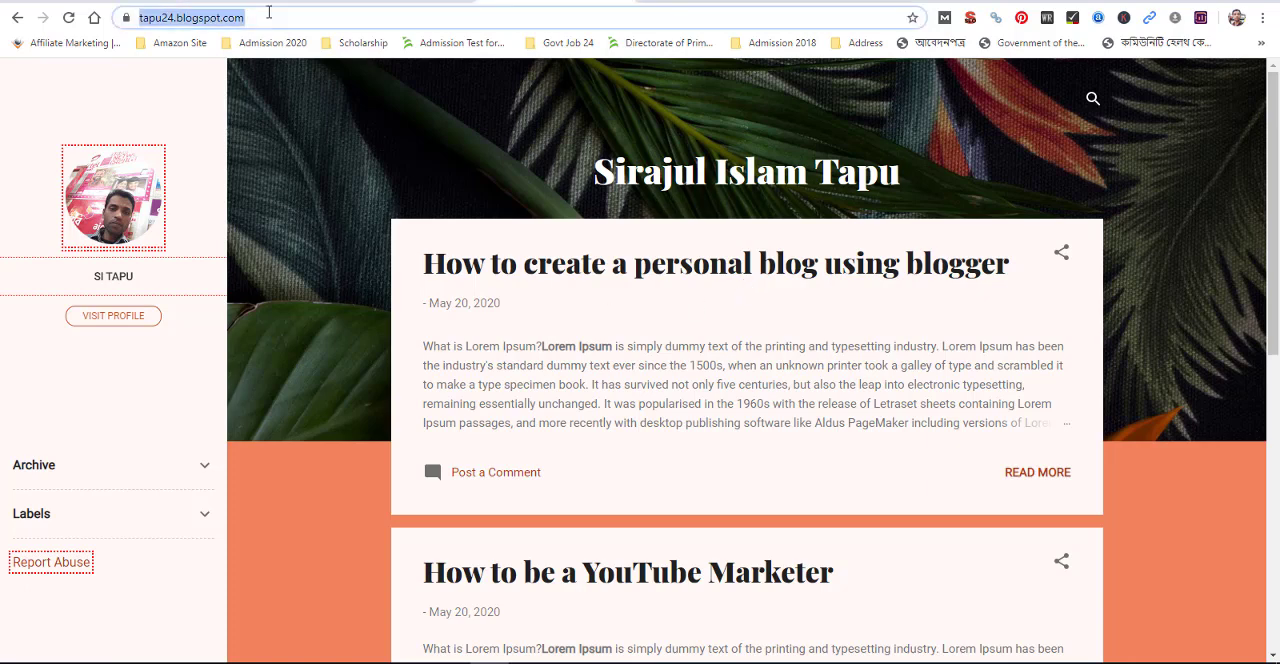
pyautogui.click(271, 12)
pyautogui.click(298, 16)
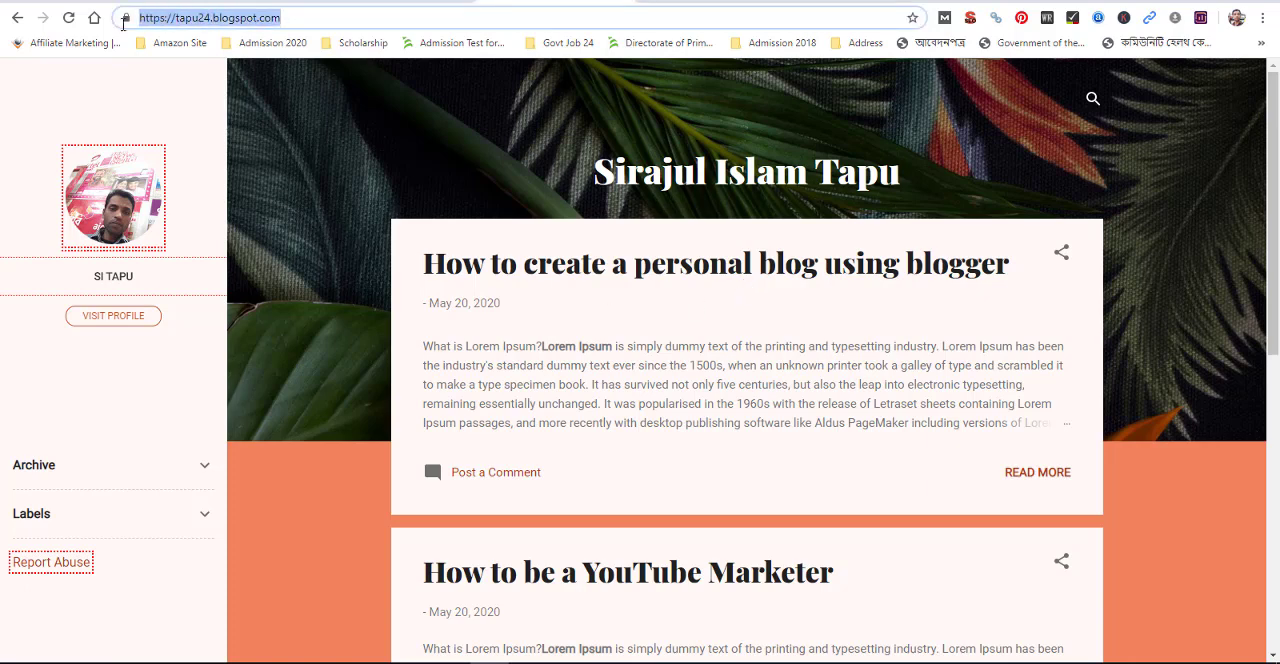
pyautogui.click(316, 22)
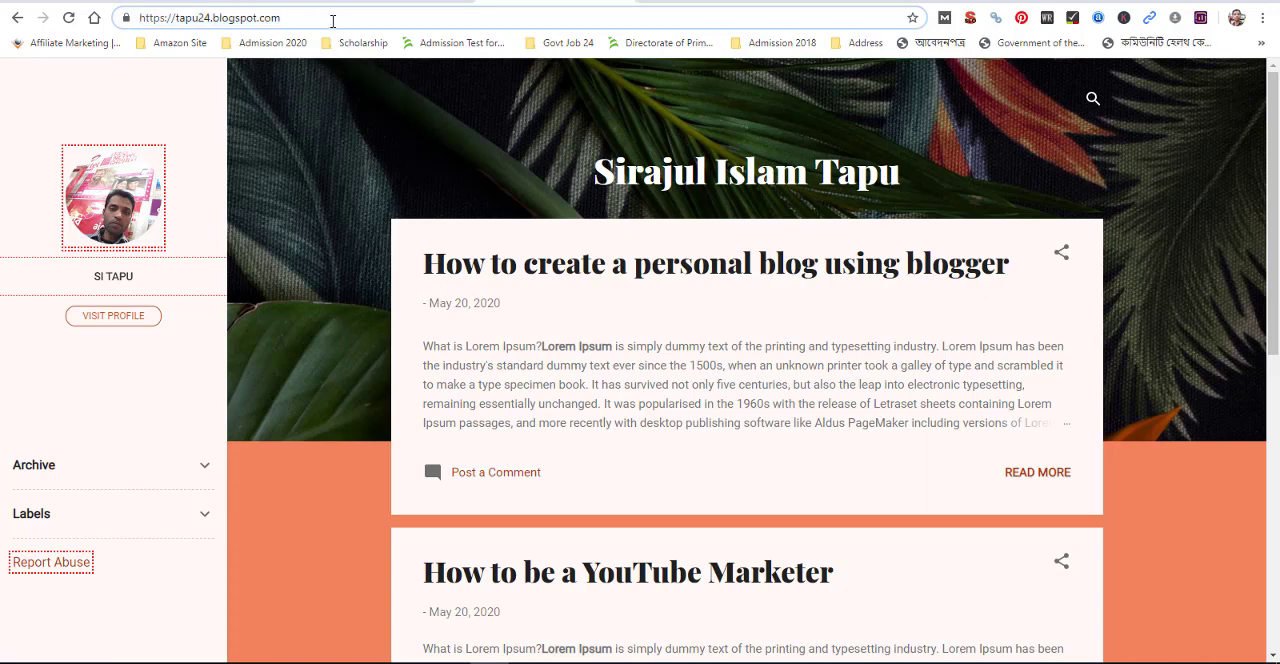
pyautogui.moveTo(295, 18); pyautogui.dragTo(120, 32)
pyautogui.click(303, 18)
pyautogui.moveTo(302, 18); pyautogui.dragTo(136, 20)
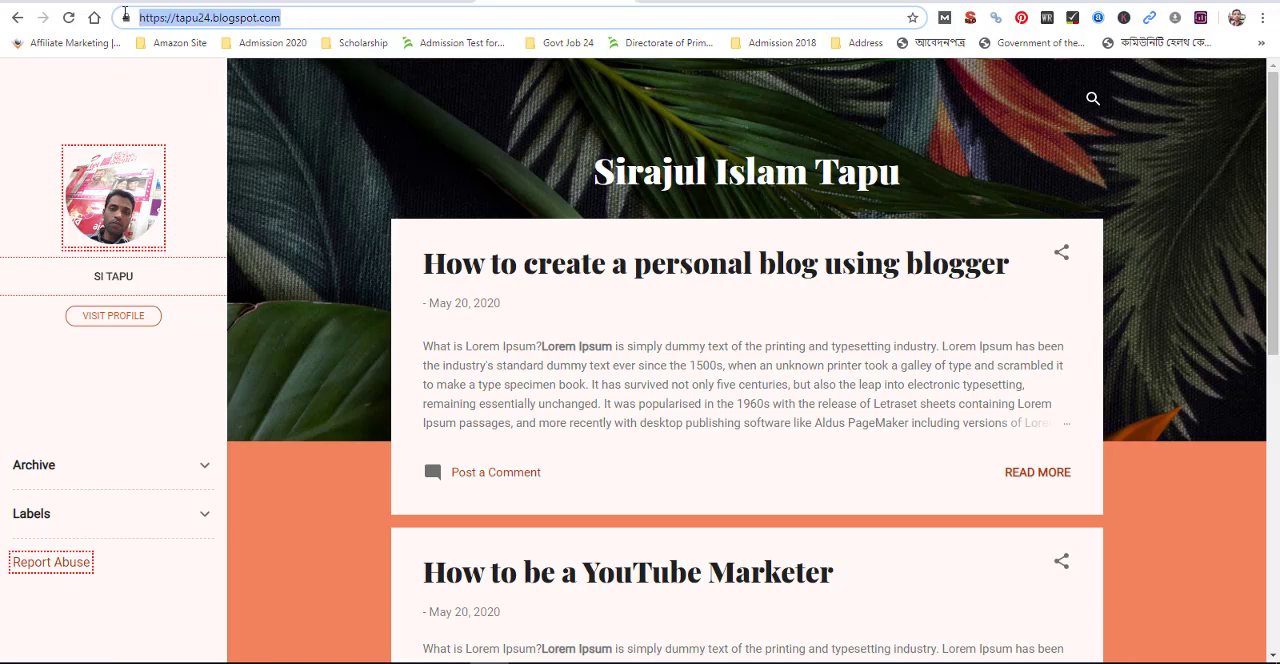
pyautogui.click(286, 24)
pyautogui.moveTo(306, 13); pyautogui.dragTo(132, 20)
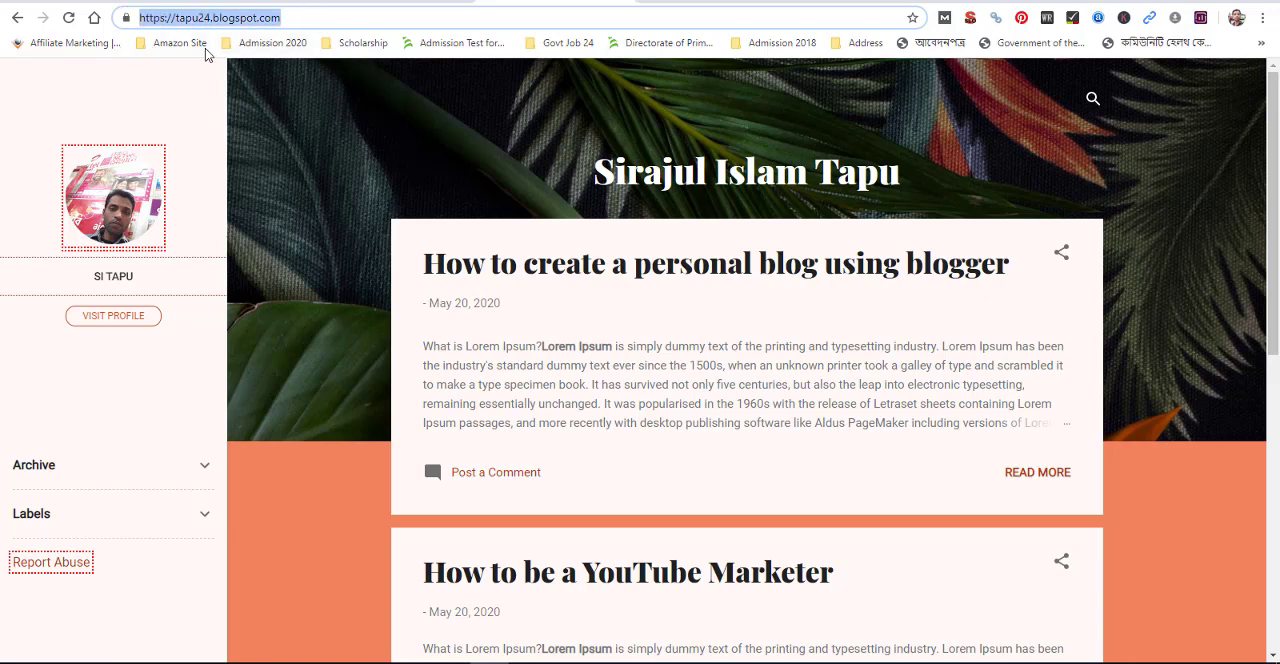
pyautogui.click(287, 17)
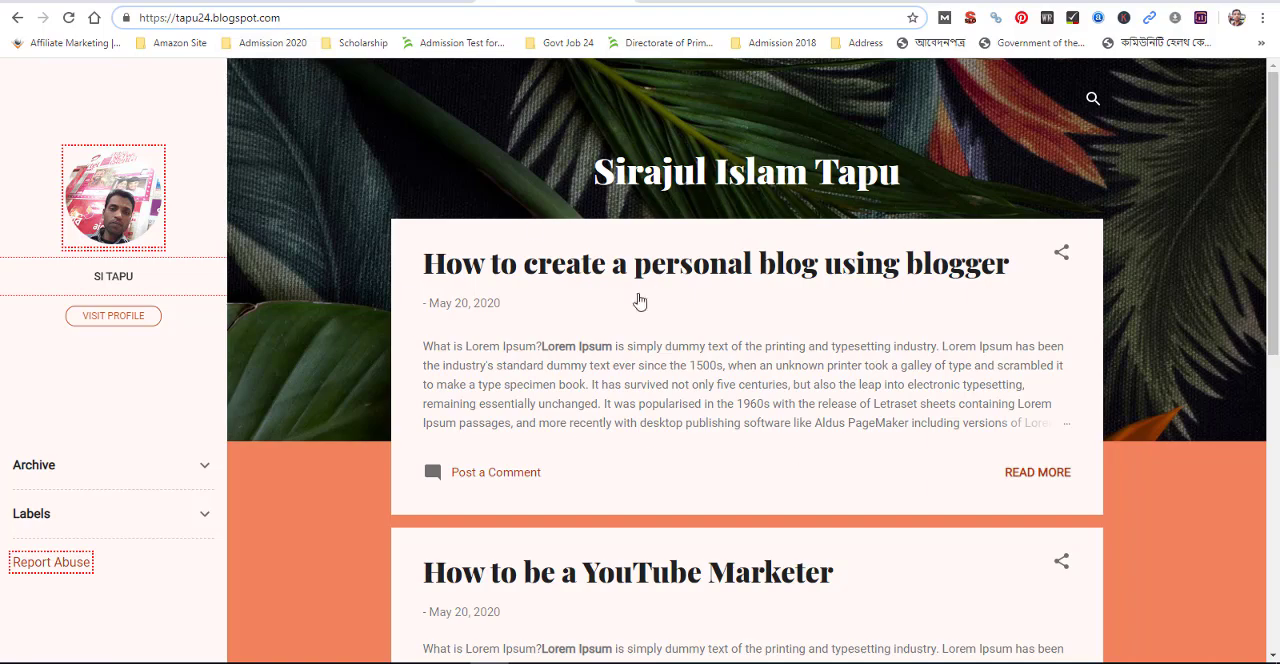
pyautogui.scroll(-6, 708, 317)
pyautogui.scroll(6, 711, 326)
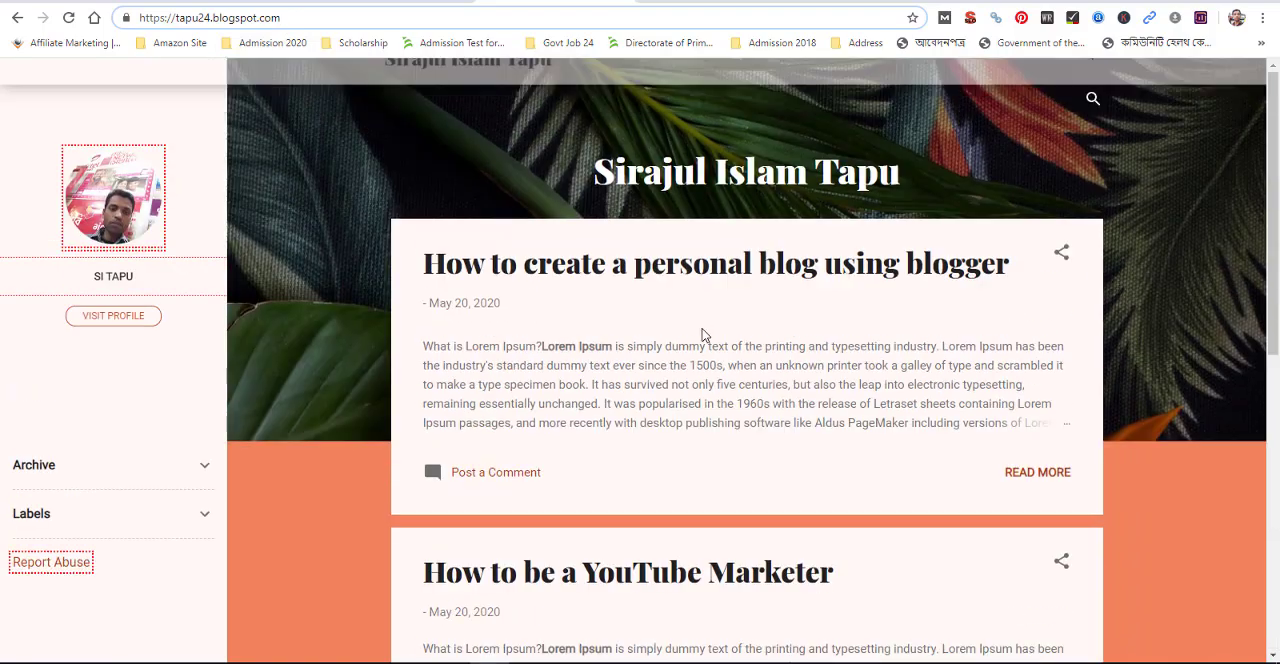
pyautogui.click(344, 230)
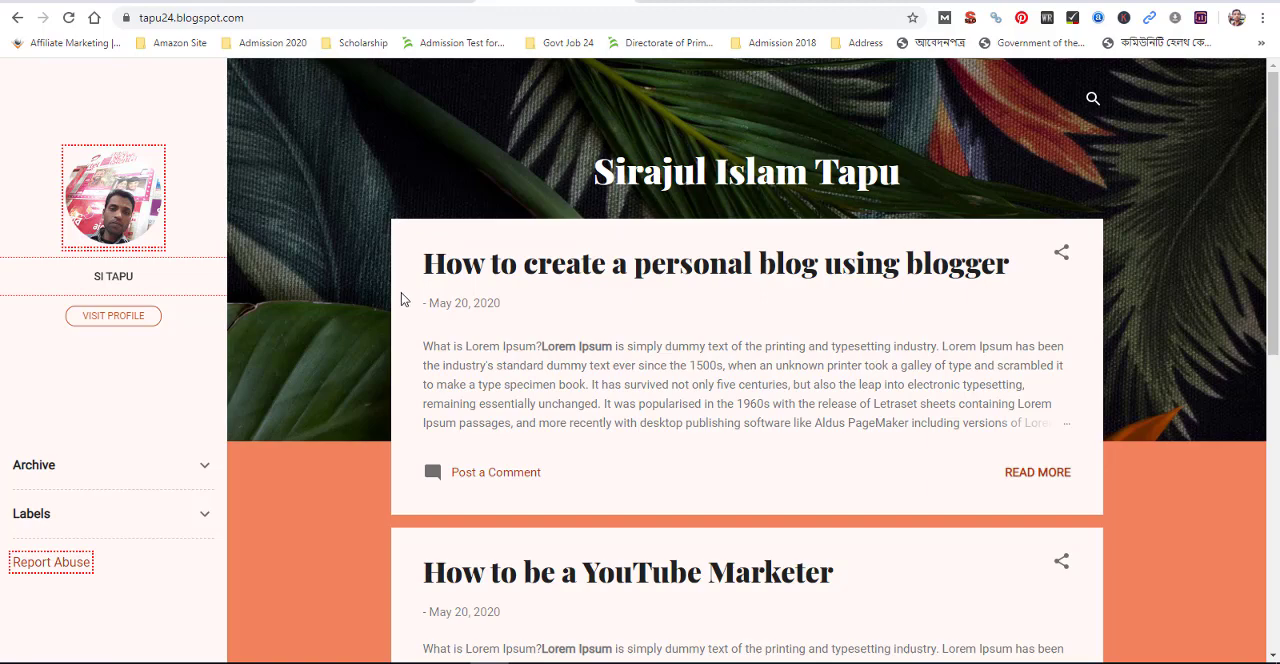
pyautogui.click(570, 662)
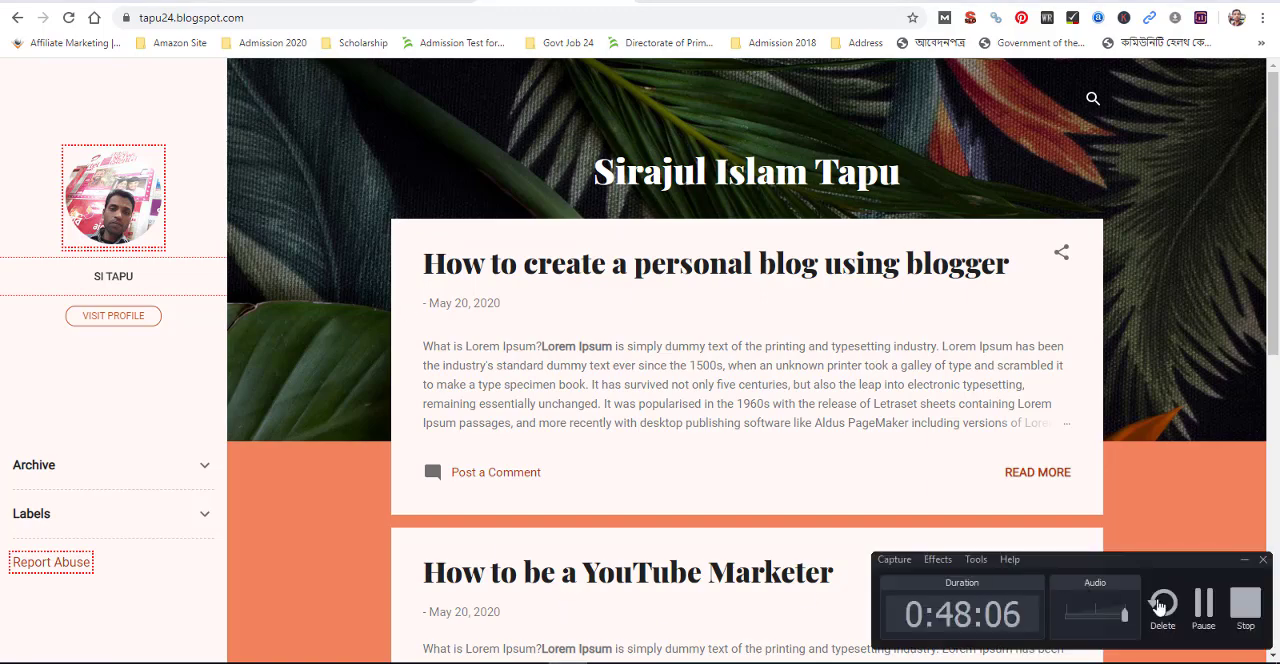